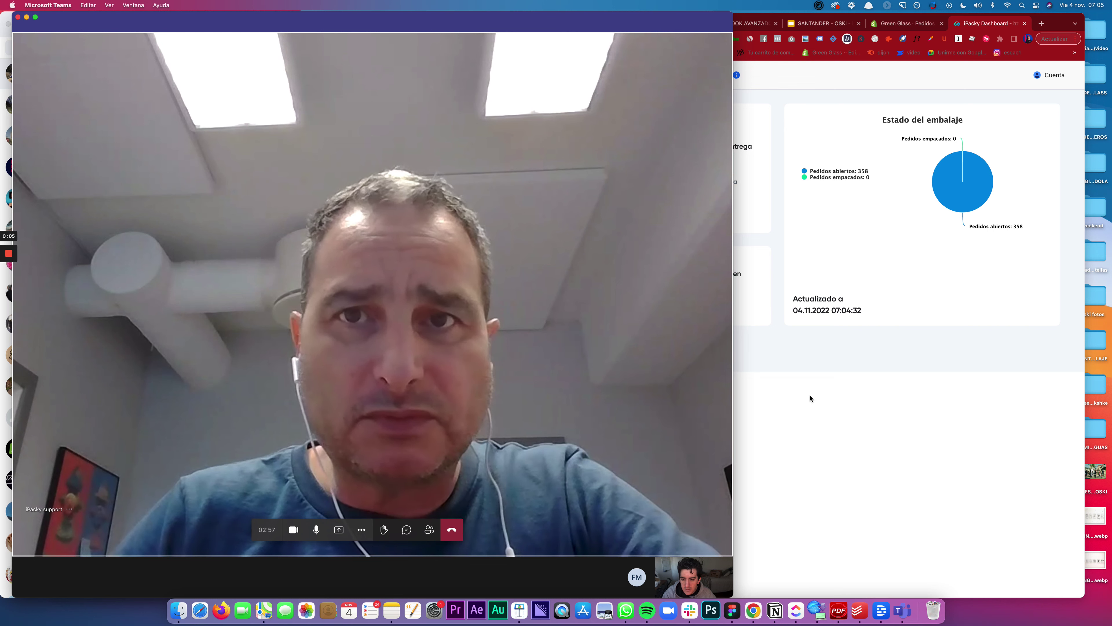
Widen the video call window to the edge of the screen and close the WhatsApp window covering it.
{"action": "left_click_drag", "start_coordinate": [734, 398], "coordinate": [1107, 335]}
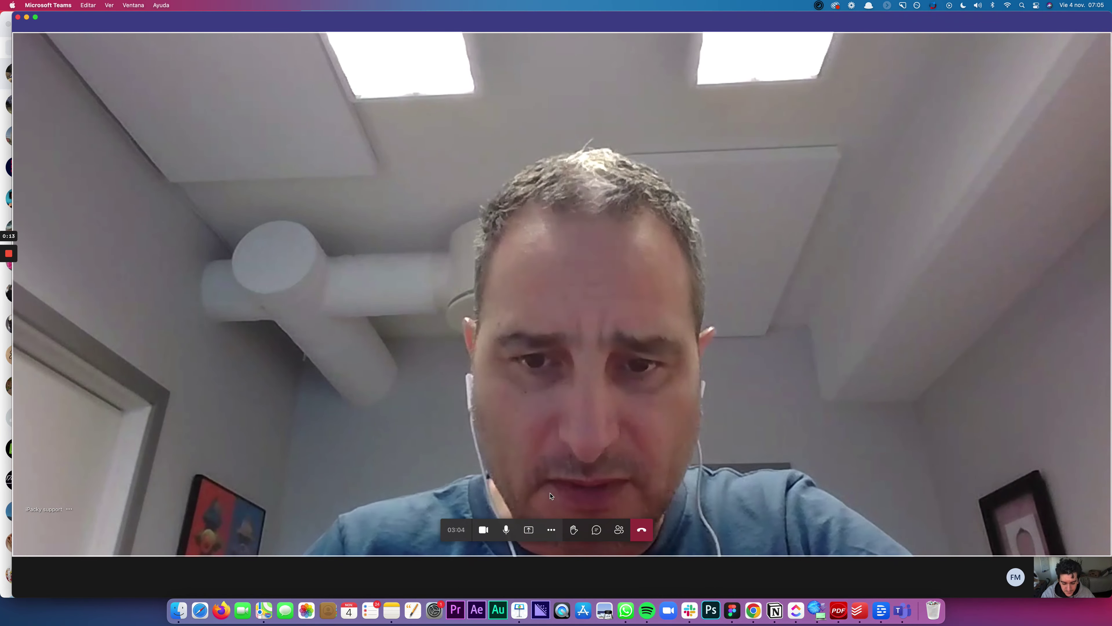
{"action": "left_click", "coordinate": [633, 611]}
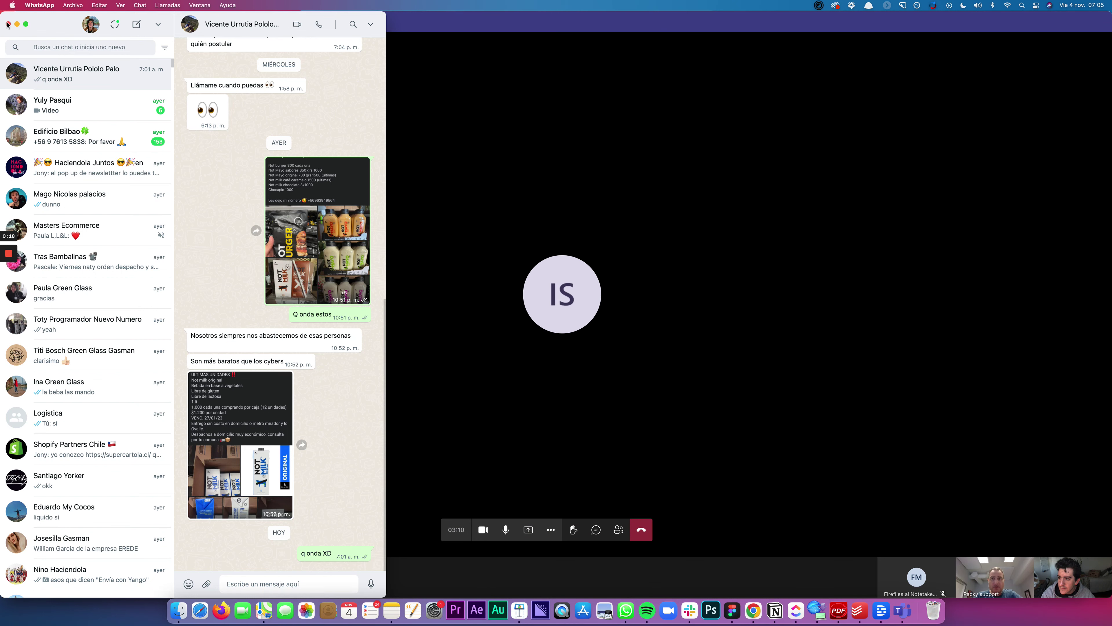
{"action": "left_click", "coordinate": [8, 24]}
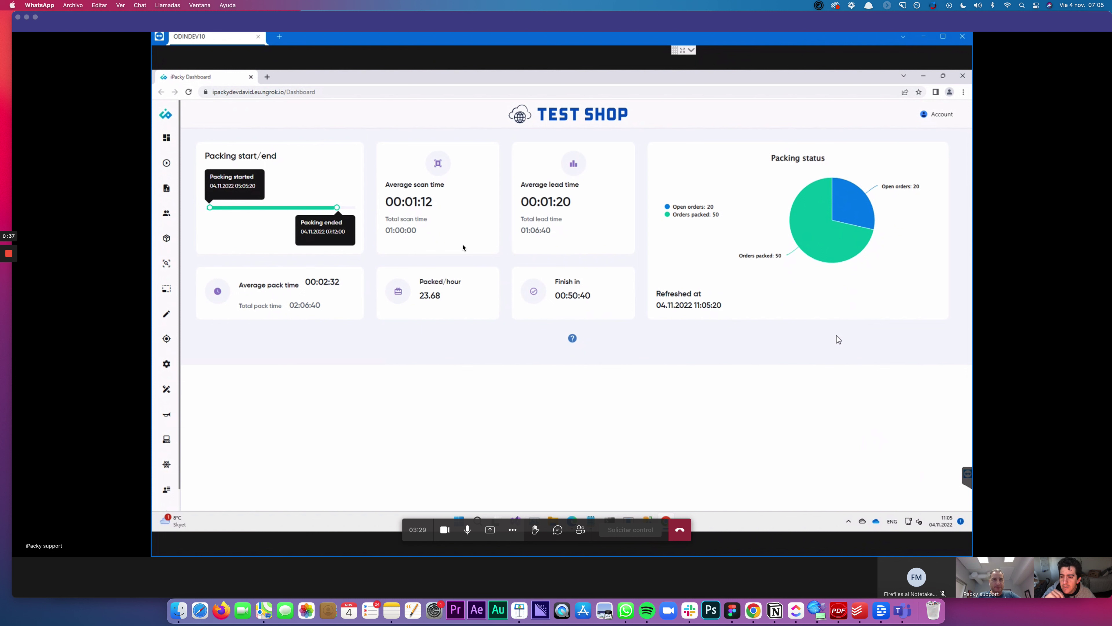
{"action": "left_click", "coordinate": [936, 113]}
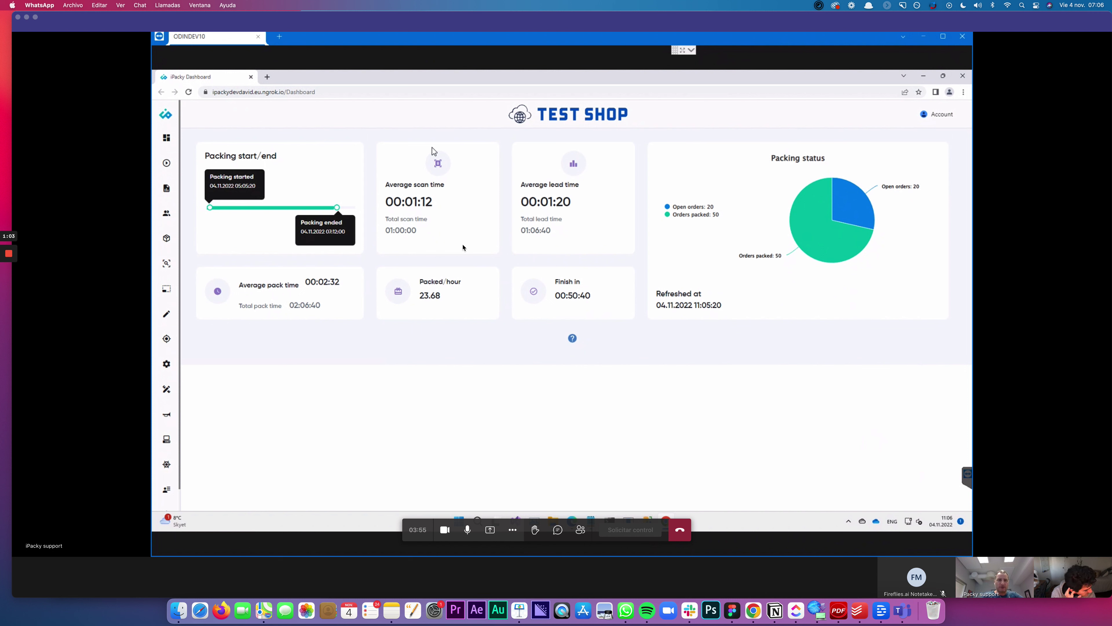
Run the detailed orders report with the start date set to 04.11.2021 and review its summary.
{"action": "mouse_move", "coordinate": [154, 157]}
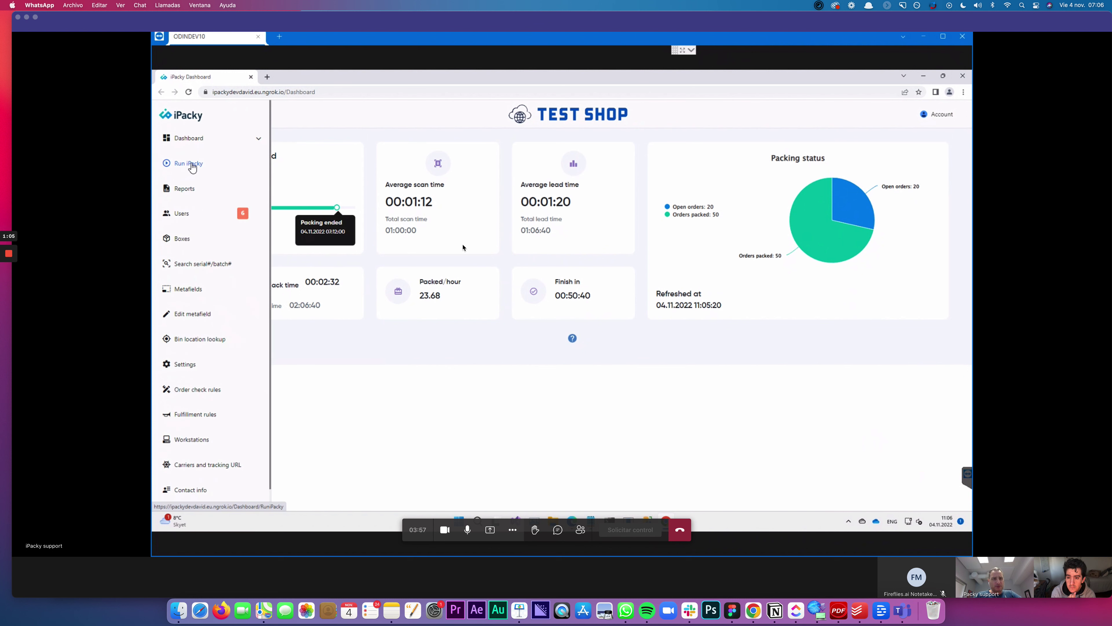
{"action": "left_click", "coordinate": [184, 190]}
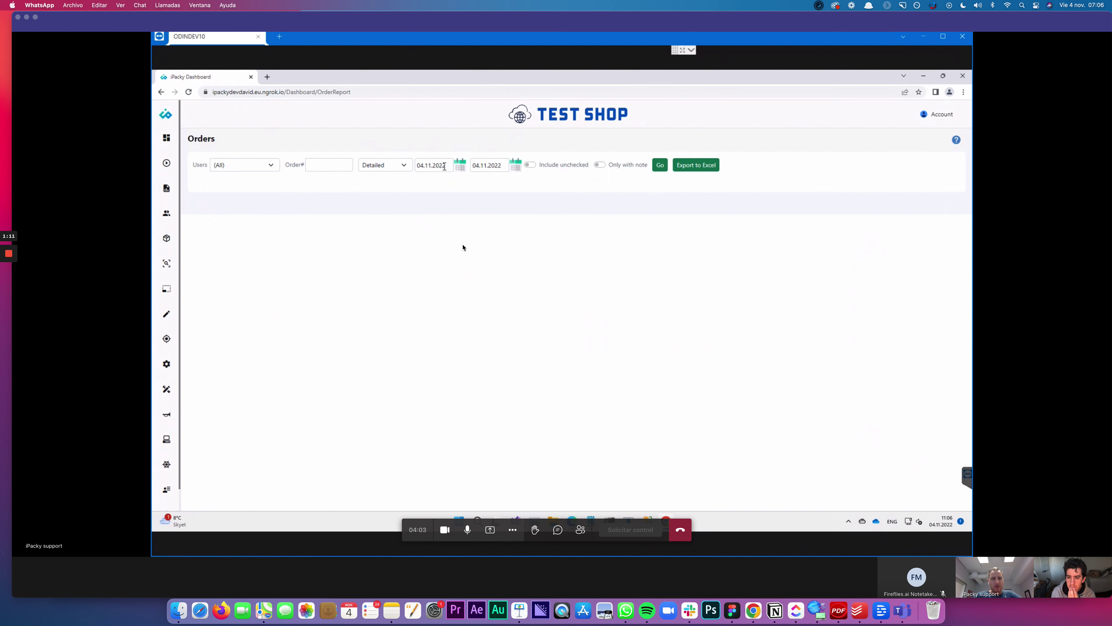
{"action": "left_click", "coordinate": [445, 167]}
{"action": "key", "text": "BackSpace"}
{"action": "type", "text": "1"}
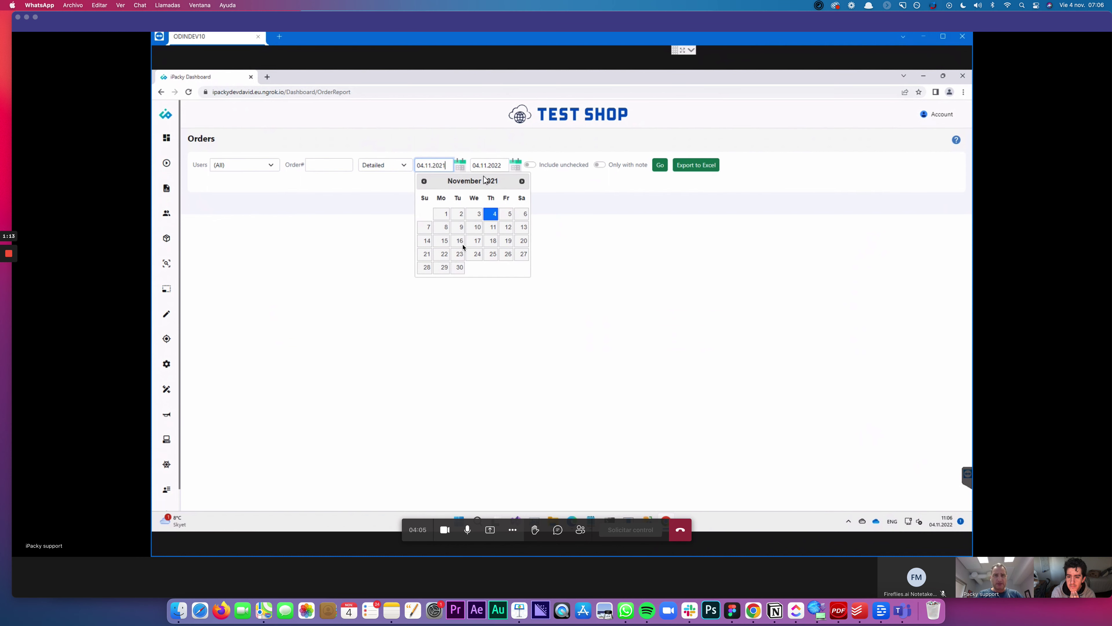
{"action": "key", "text": "Return"}
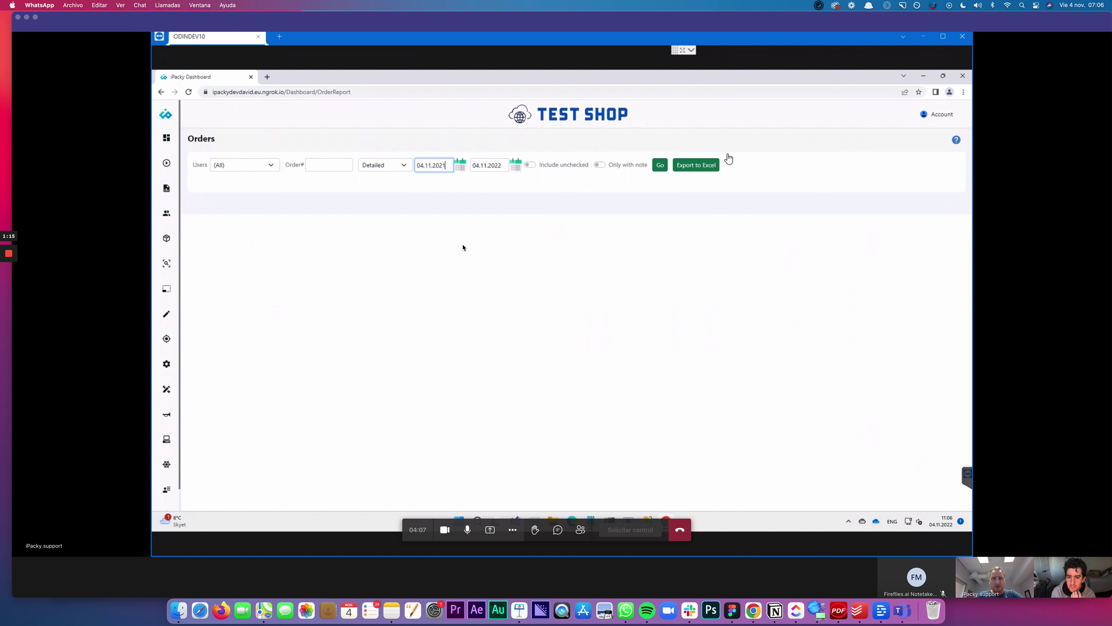
{"action": "left_click", "coordinate": [660, 169]}
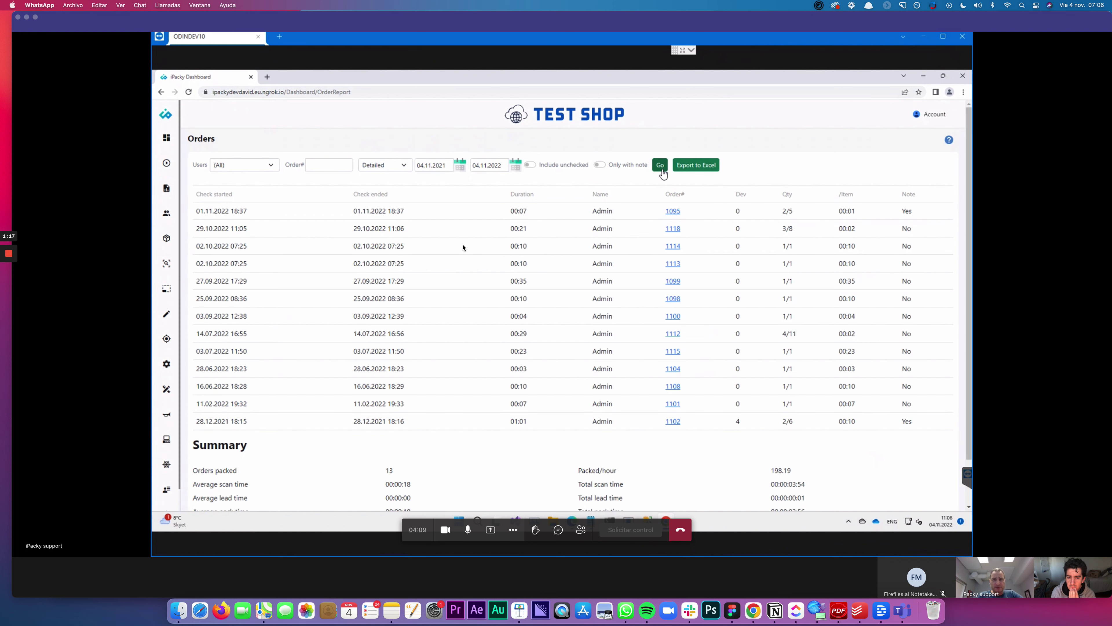
{"action": "scroll", "coordinate": [455, 264], "scroll_direction": "down", "scroll_amount": 2}
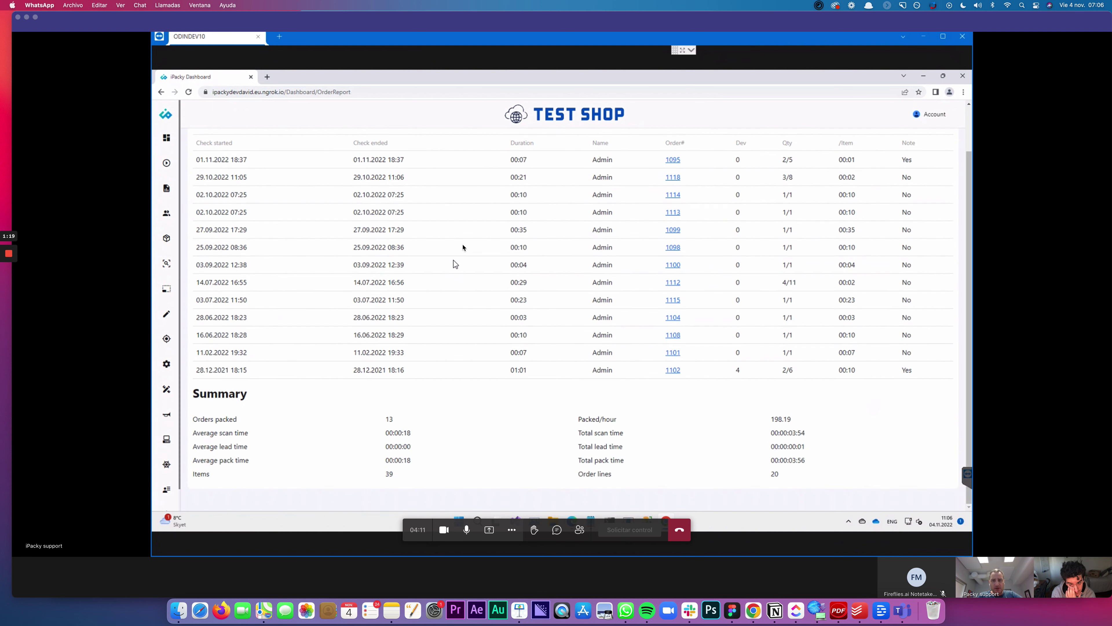
{"action": "scroll", "coordinate": [455, 263], "scroll_direction": "up", "scroll_amount": 2}
Open the Users list and review the accounts and their assigned roles.
{"action": "mouse_move", "coordinate": [166, 213]}
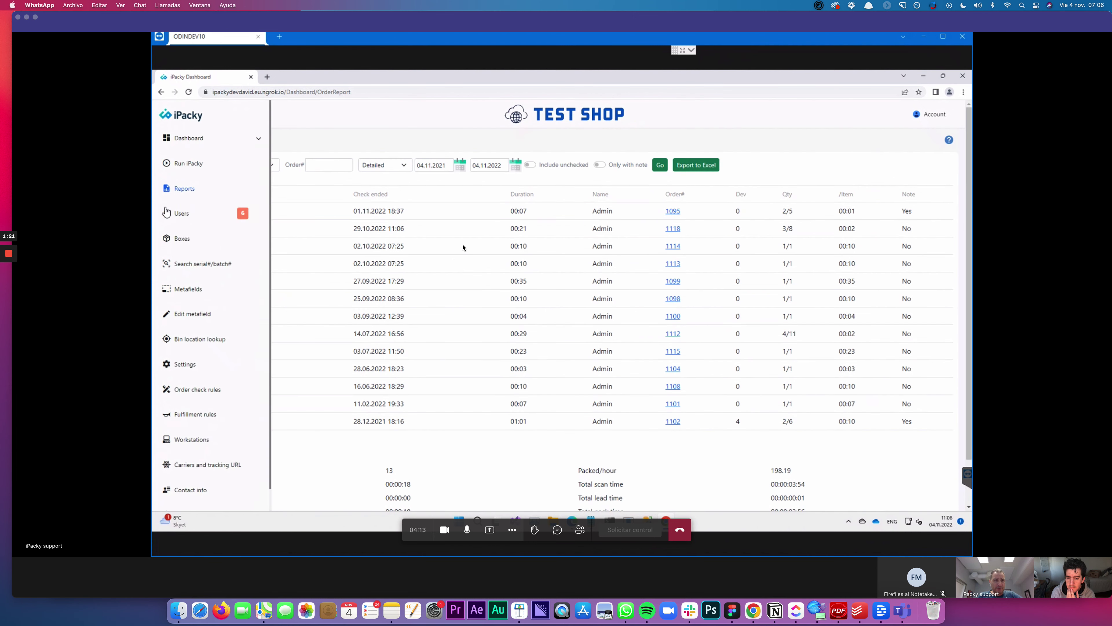
{"action": "left_click", "coordinate": [183, 216]}
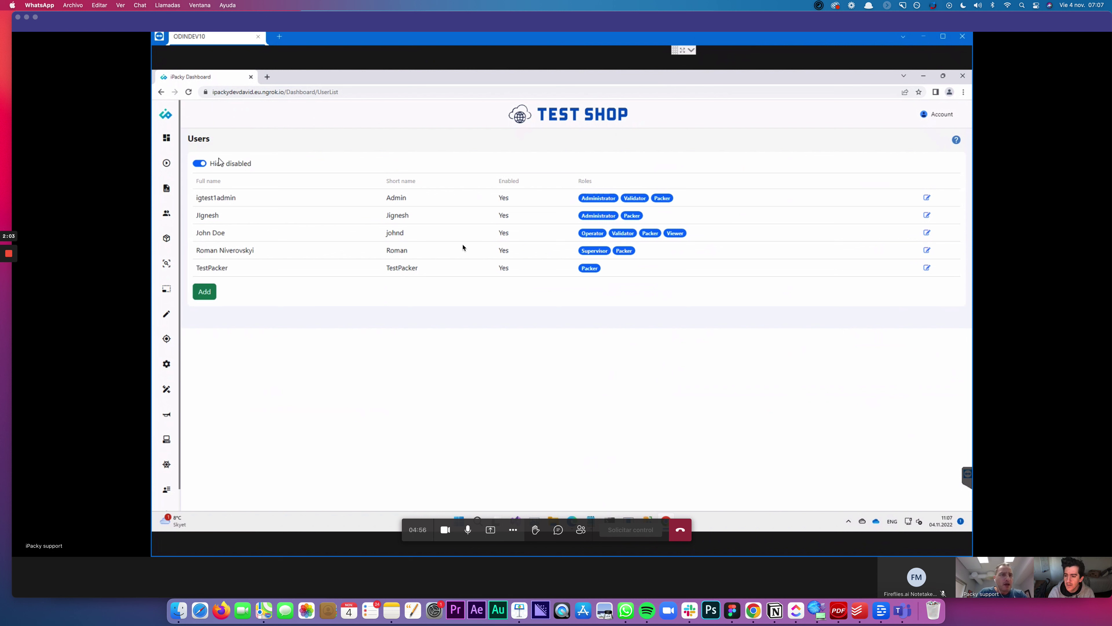
{"action": "mouse_move", "coordinate": [175, 164]}
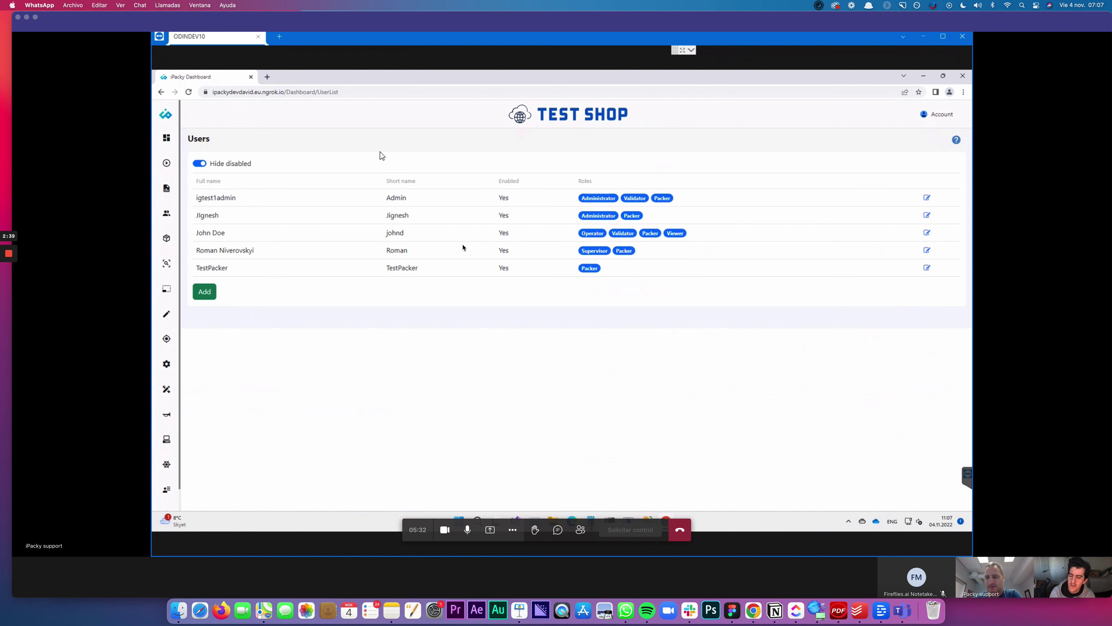
Open the Metafields page and load the products into it.
{"action": "mouse_move", "coordinate": [199, 209]}
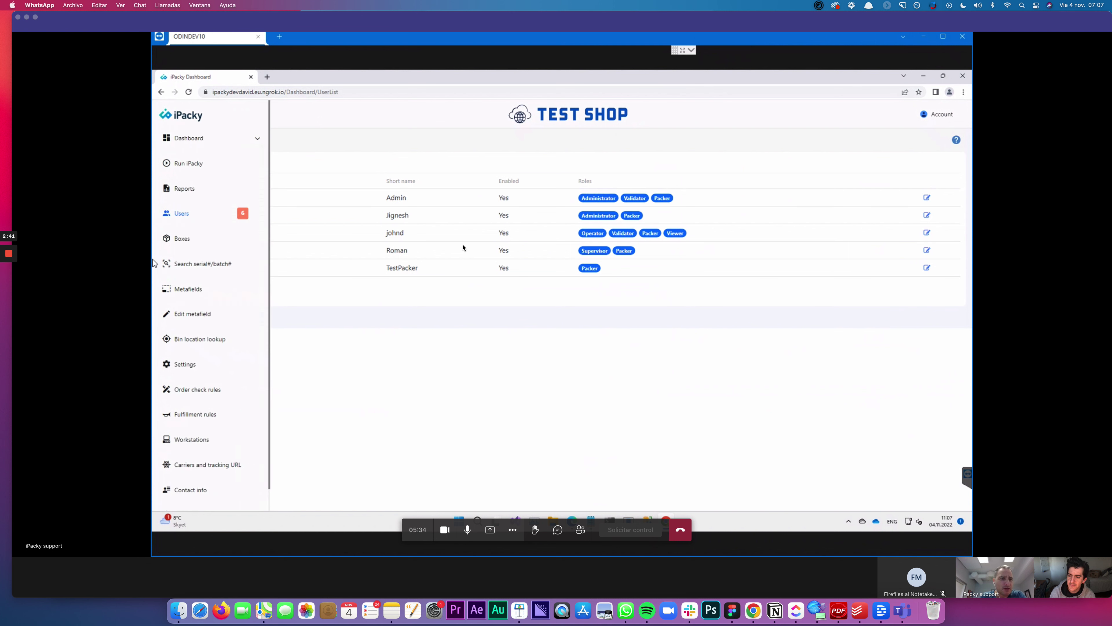
{"action": "left_click", "coordinate": [195, 289]}
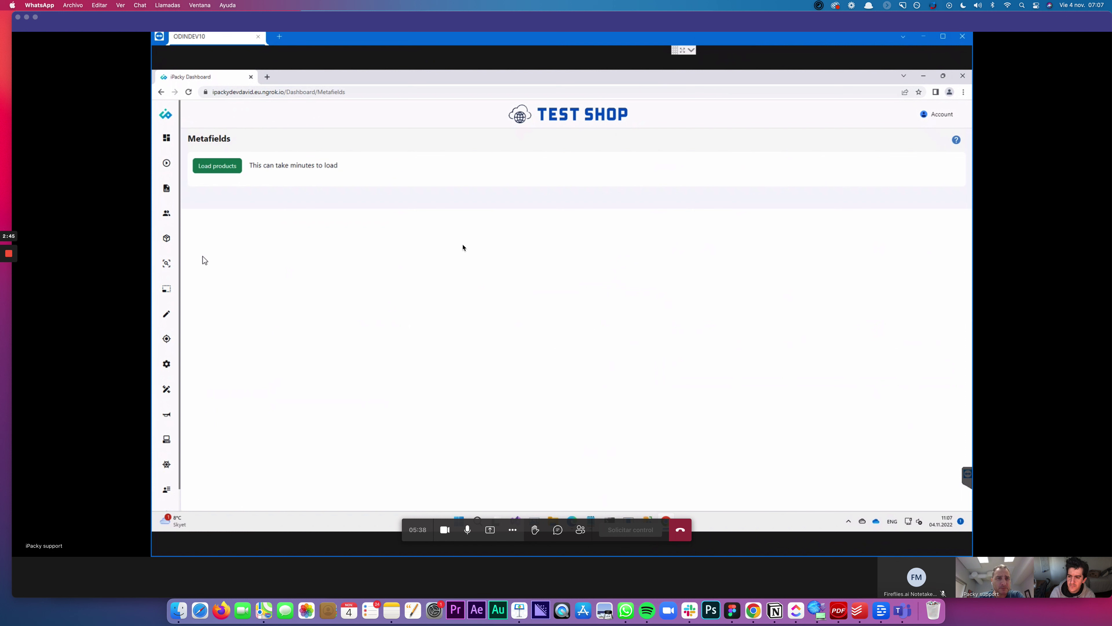
{"action": "left_click", "coordinate": [221, 166]}
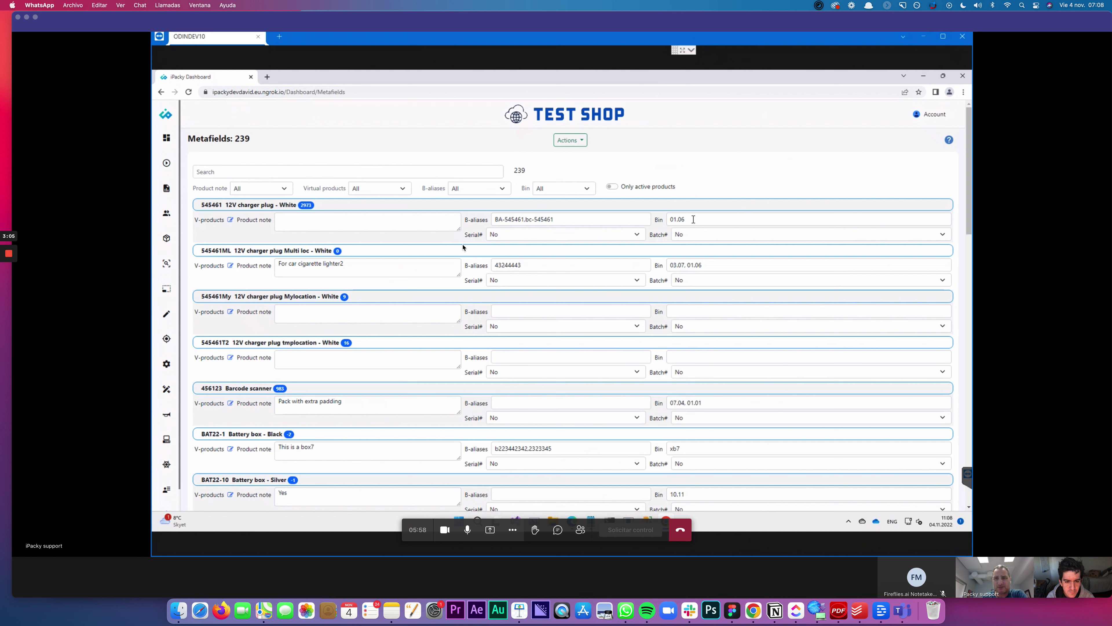
Point out the first product's bin value and enter A.02 as the bin for 12V charger plug Mylocation - White.
{"action": "left_click_drag", "start_coordinate": [693, 219], "coordinate": [649, 218]}
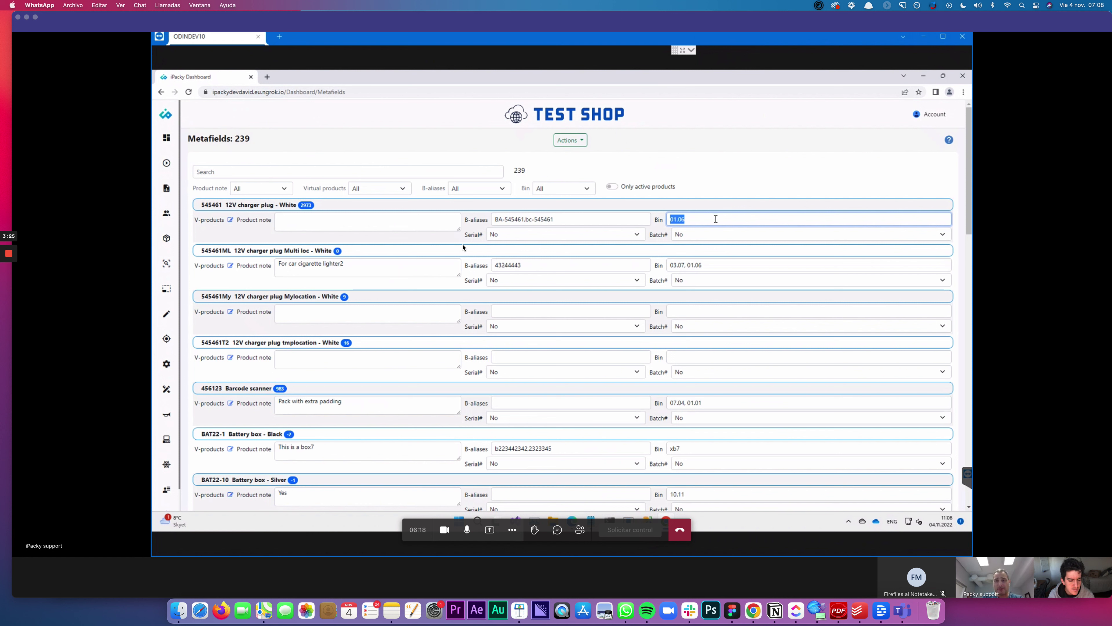
{"action": "left_click", "coordinate": [763, 311]}
{"action": "type", "text": "A"}
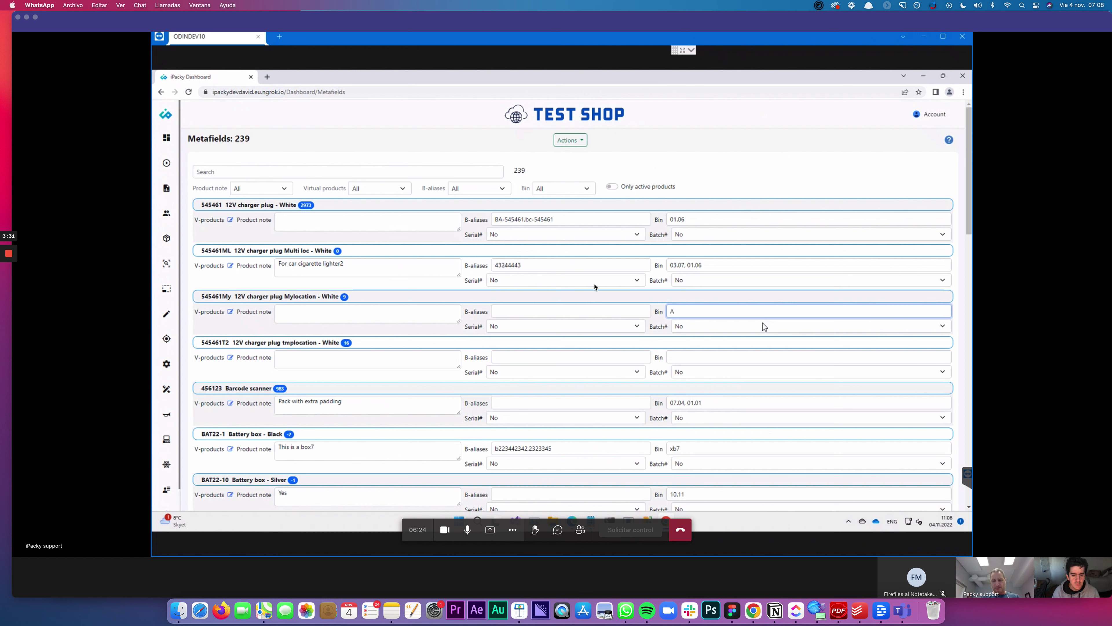
{"action": "type", "text": "."}
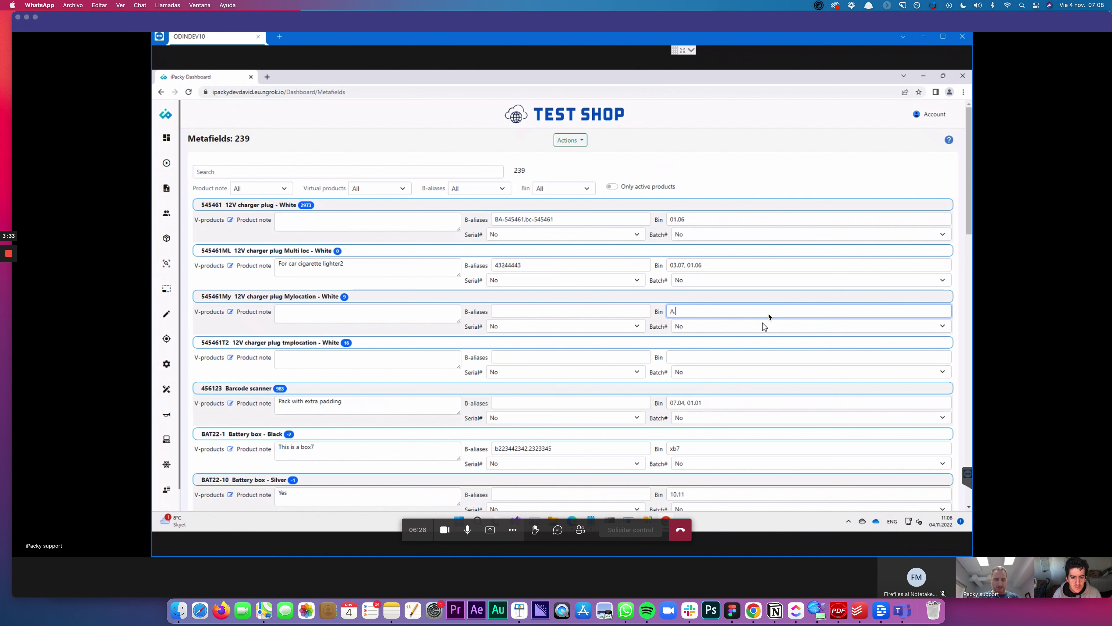
{"action": "type", "text": "BE"}
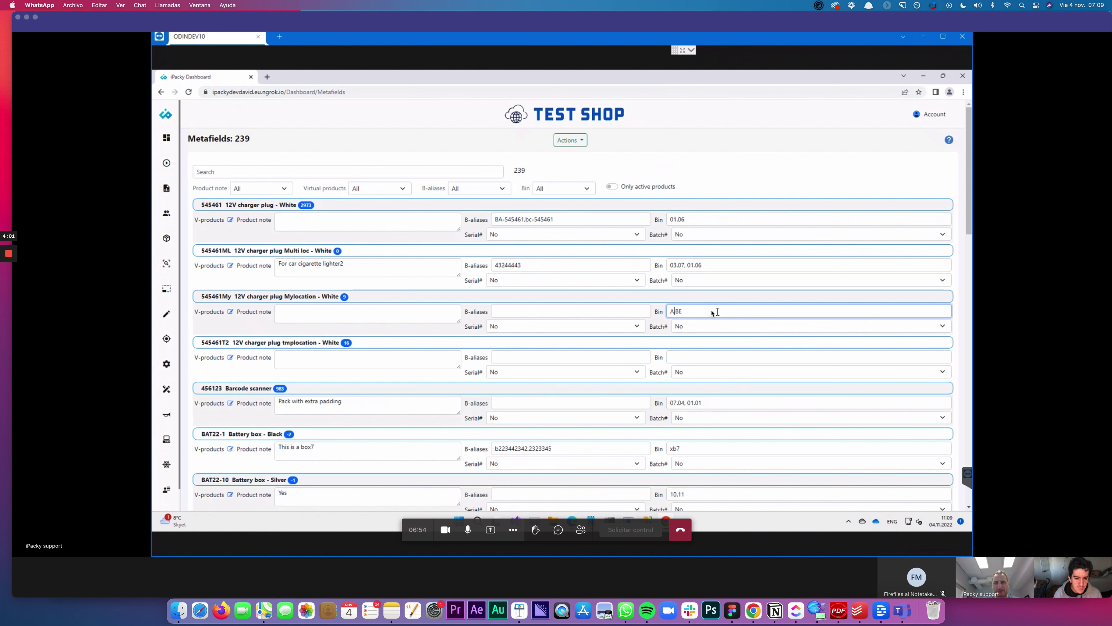
{"action": "type", "text": "."}
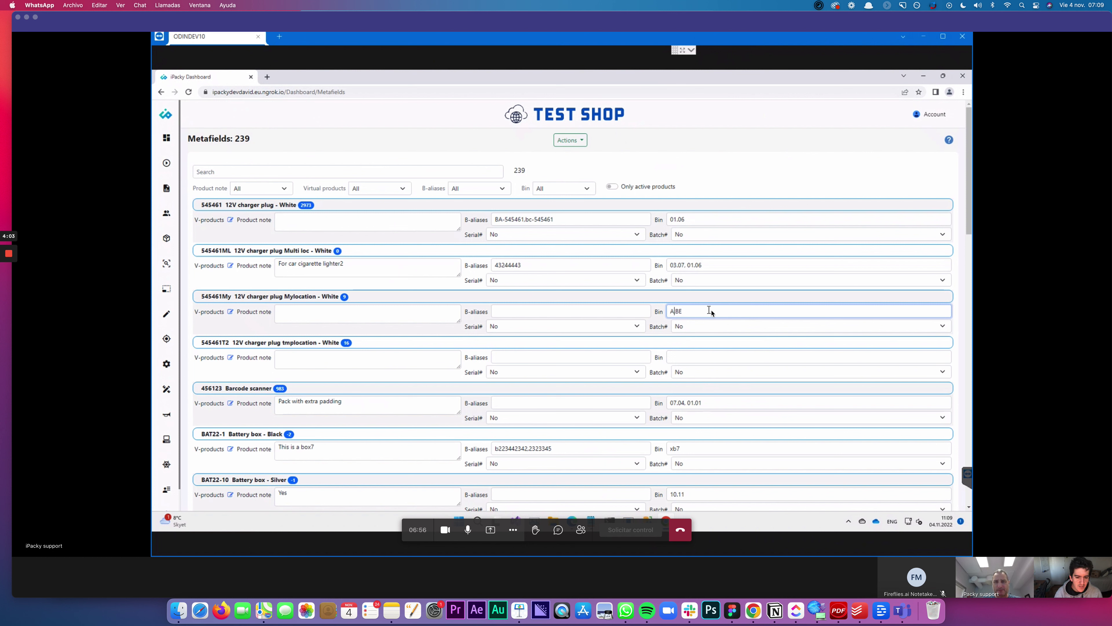
{"action": "key", "text": "Right"}
{"action": "key", "text": "Right"}
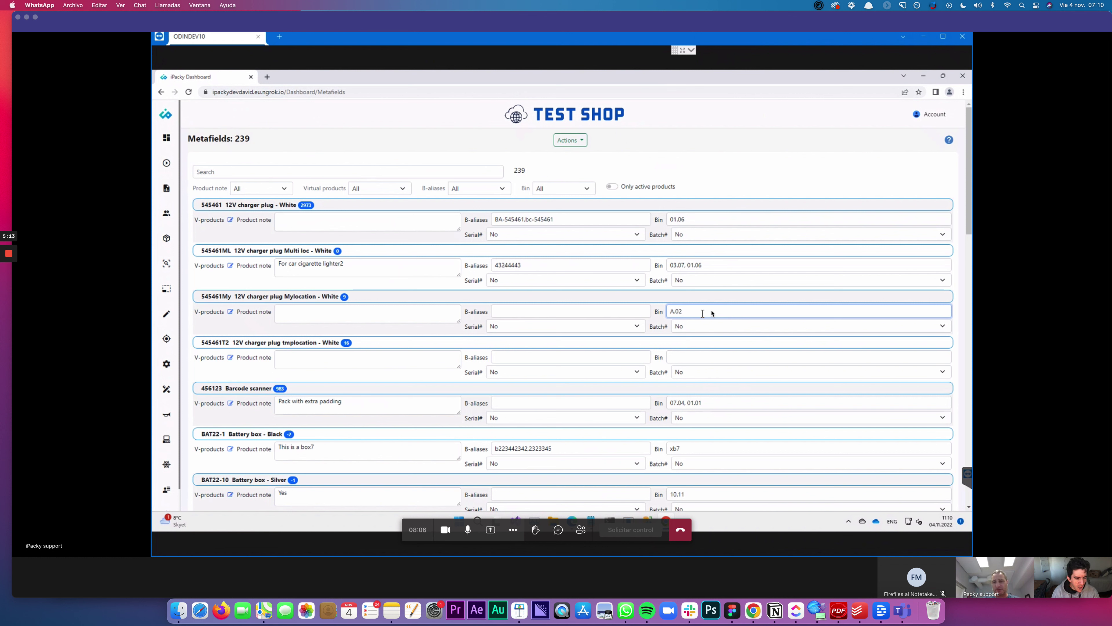
Append arbitrary letters to the bin code of 12V charger plug Mylocation - White and erase them again.
{"action": "type", "text": "ryewryrryuyryrye"}
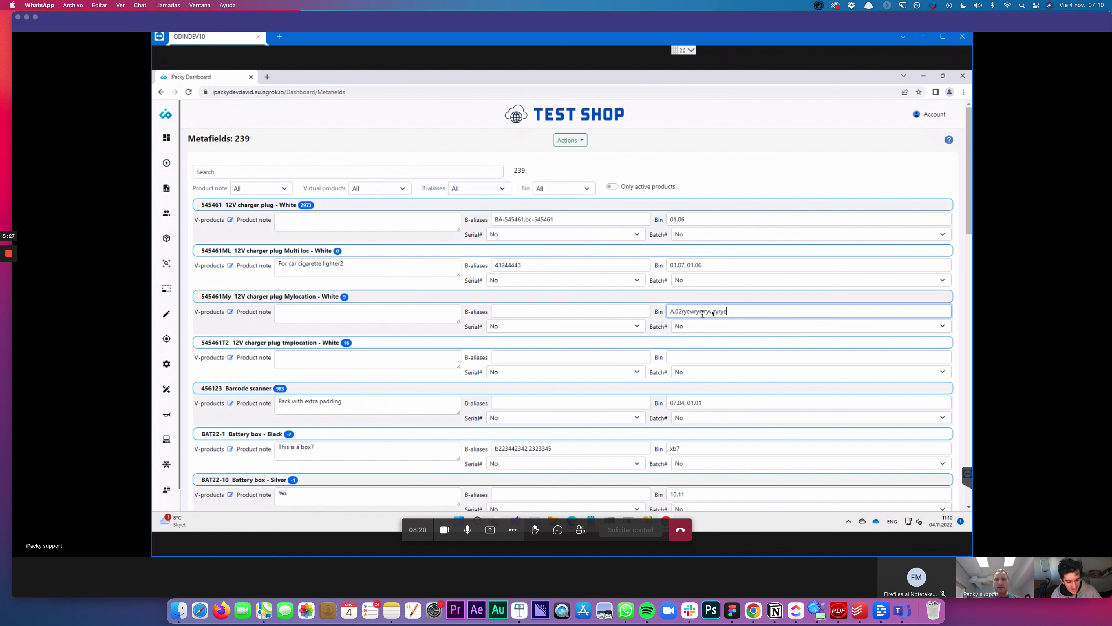
{"action": "key", "text": "BackSpace"}
{"action": "key", "text": "BackSpace"}
{"action": "key", "text": "BackSpace"}
{"action": "key", "text": "BackSpace"}
{"action": "key", "text": "BackSpace"}
{"action": "key", "text": "BackSpace"}
{"action": "key", "text": "BackSpace"}
{"action": "key", "text": "BackSpace"}
{"action": "key", "text": "BackSpace"}
{"action": "key", "text": "BackSpace"}
{"action": "key", "text": "BackSpace"}
{"action": "key", "text": "BackSpace"}
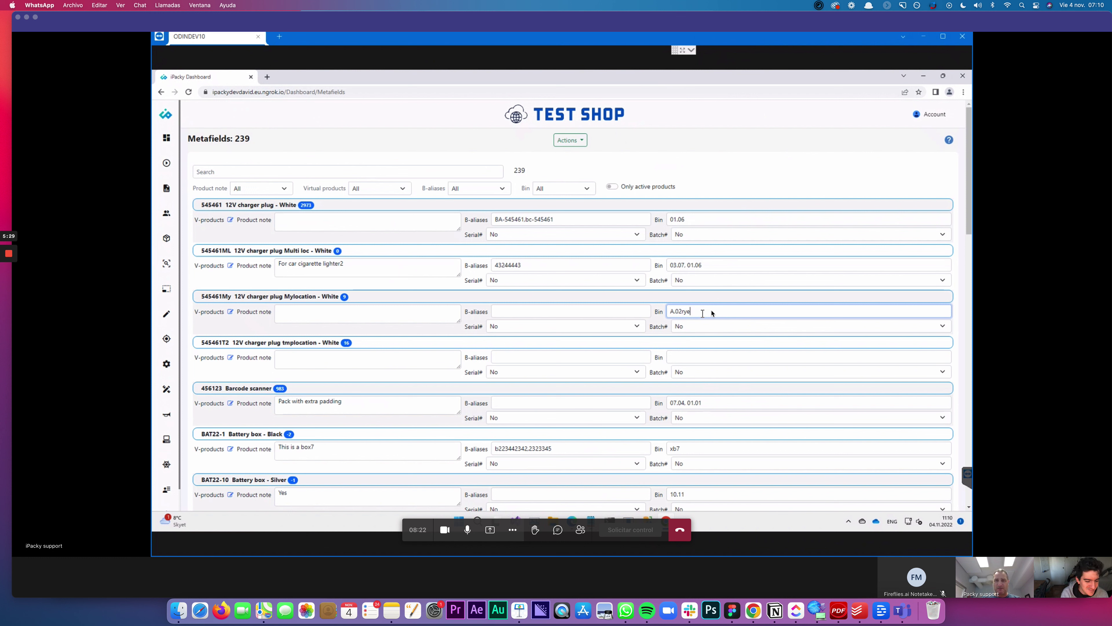
{"action": "key", "text": "BackSpace"}
{"action": "key", "text": "BackSpace"}
{"action": "key", "text": "BackSpace"}
{"action": "key", "text": "BackSpace"}
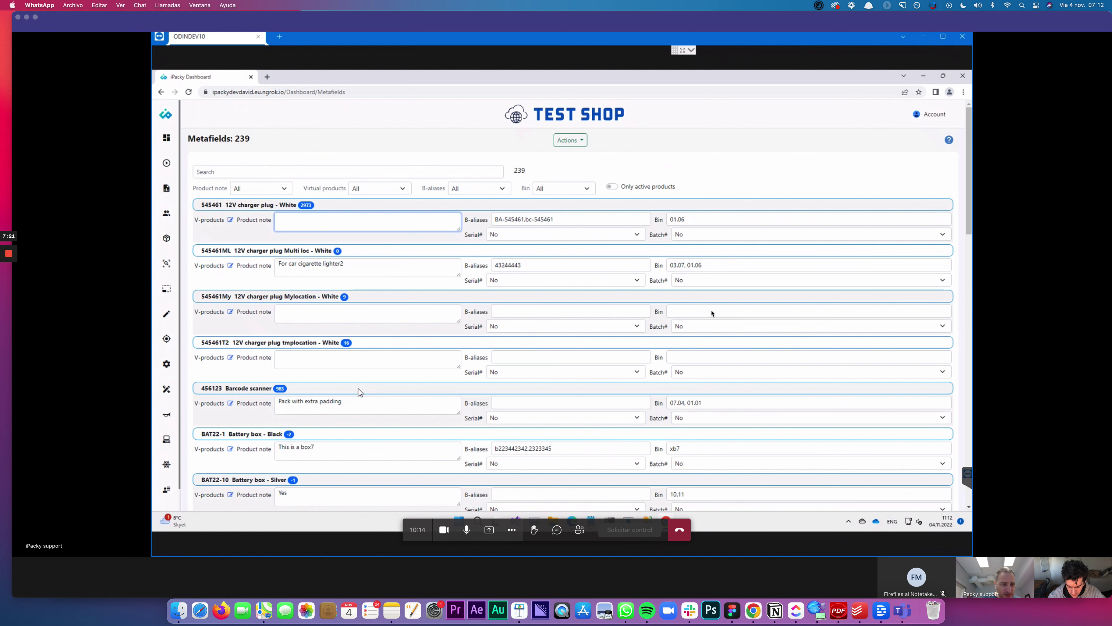
Look through the product metafields and search them for "barcode".
{"action": "scroll", "coordinate": [359, 391], "scroll_direction": "down", "scroll_amount": 1}
{"action": "scroll", "coordinate": [359, 391], "scroll_direction": "down", "scroll_amount": 3}
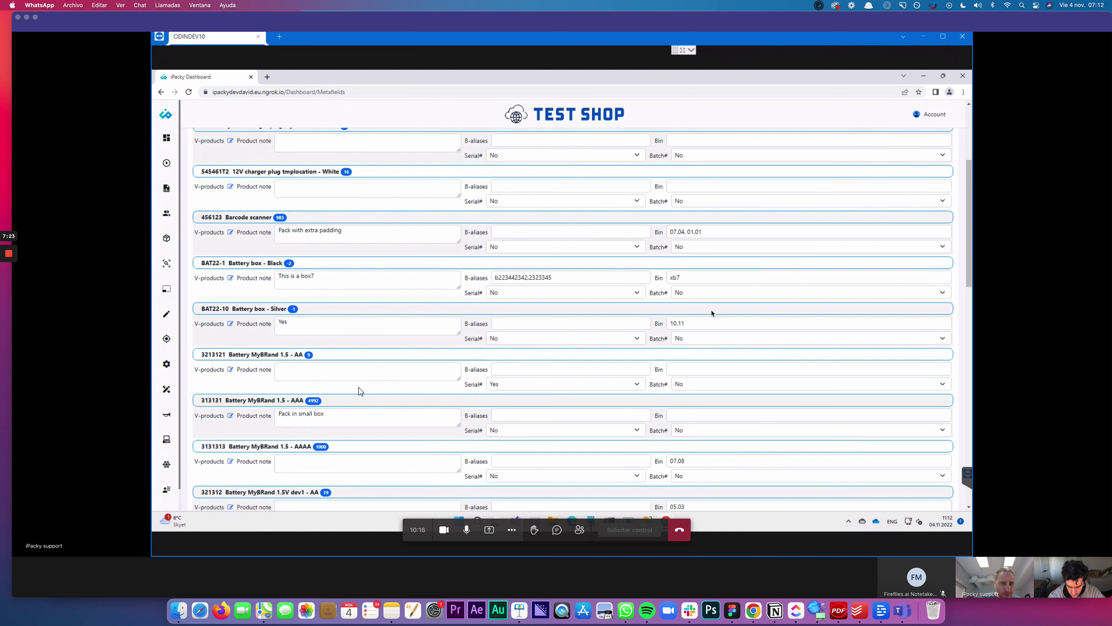
{"action": "scroll", "coordinate": [359, 391], "scroll_direction": "down", "scroll_amount": 4}
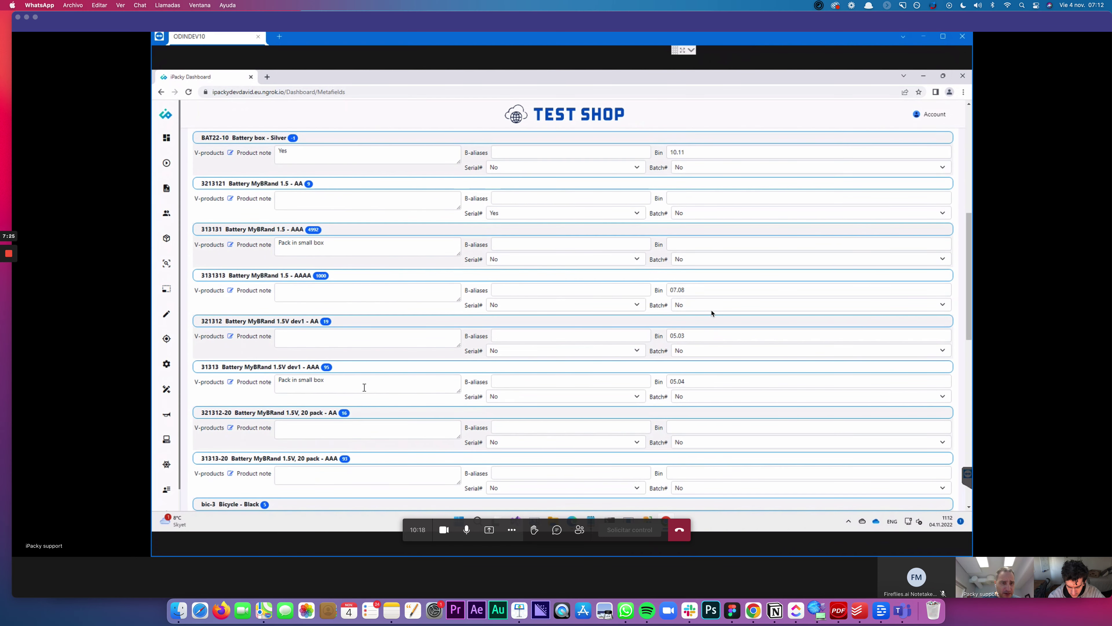
{"action": "scroll", "coordinate": [365, 387], "scroll_direction": "down", "scroll_amount": 6}
{"action": "scroll", "coordinate": [371, 389], "scroll_direction": "down", "scroll_amount": 6}
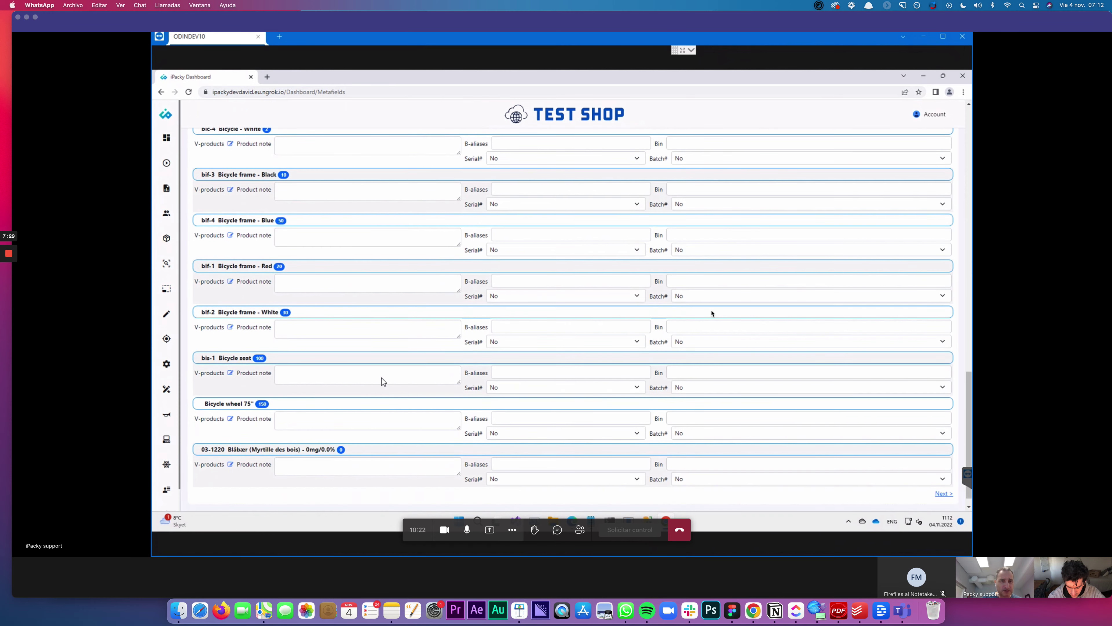
{"action": "scroll", "coordinate": [375, 385], "scroll_direction": "up", "scroll_amount": 20}
{"action": "left_click", "coordinate": [237, 169]}
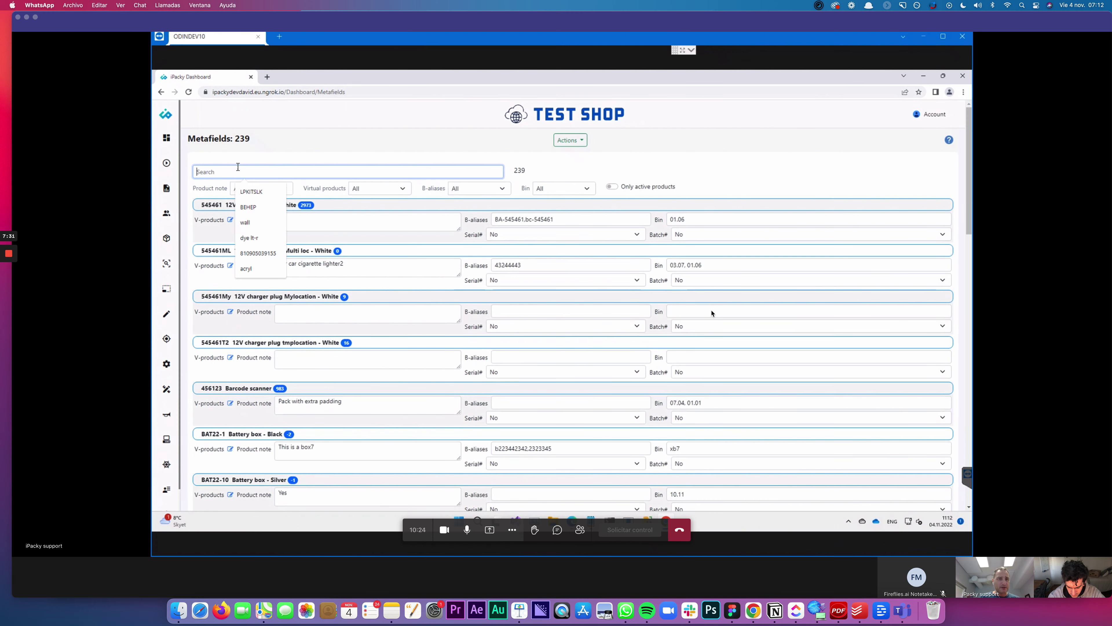
{"action": "type", "text": "barcode"}
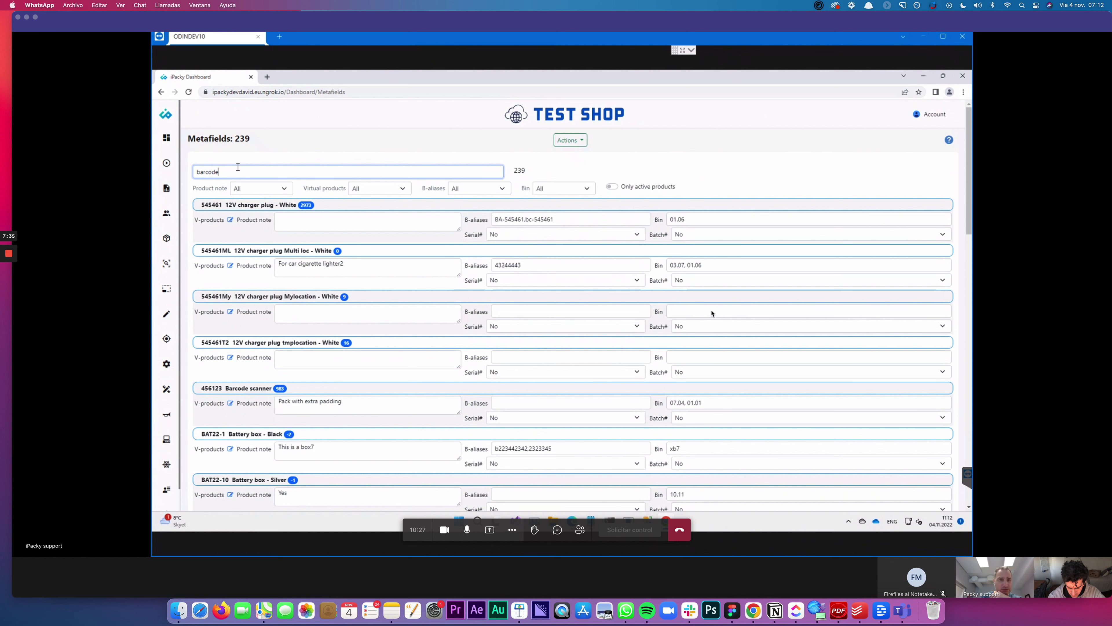
{"action": "key", "text": "Return"}
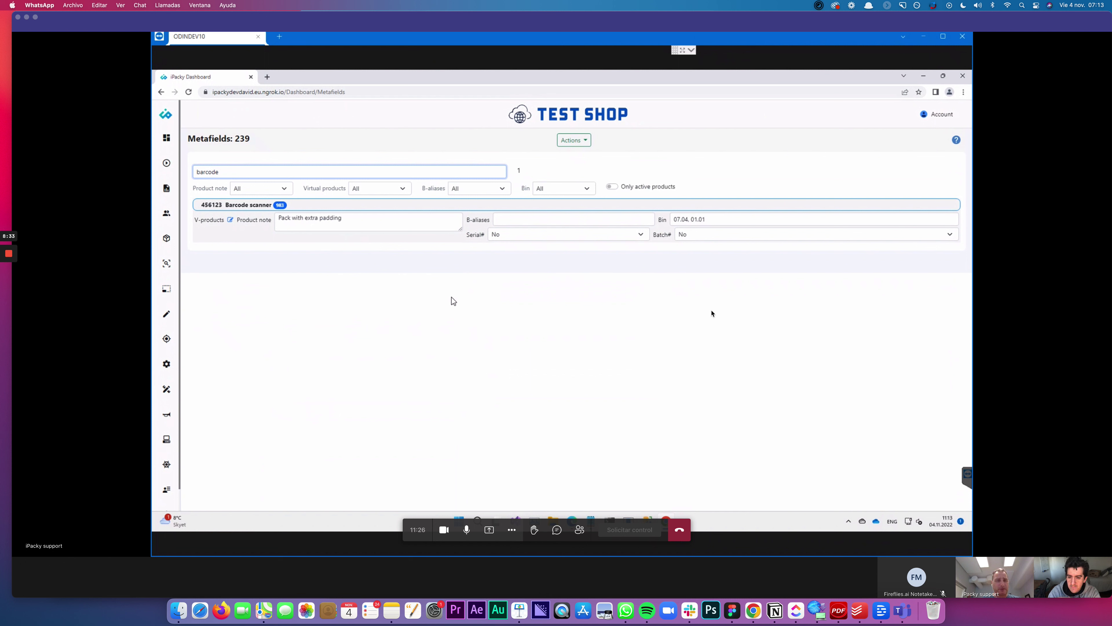
Start Run iPacky and open its Picking lists/Packing slips page.
{"action": "mouse_move", "coordinate": [171, 200]}
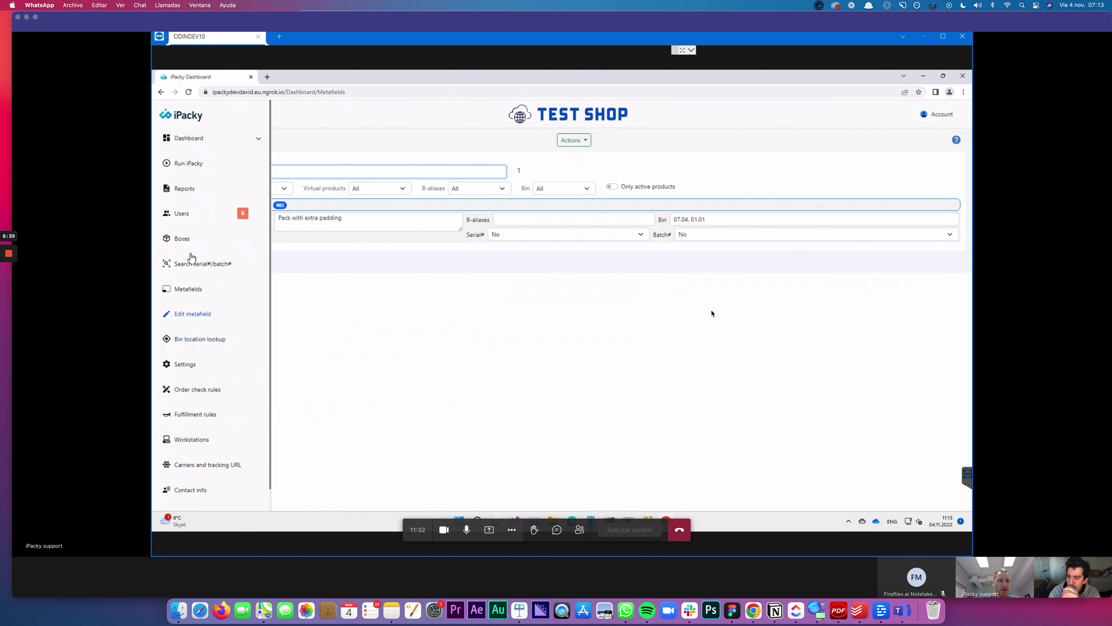
{"action": "left_click", "coordinate": [197, 166]}
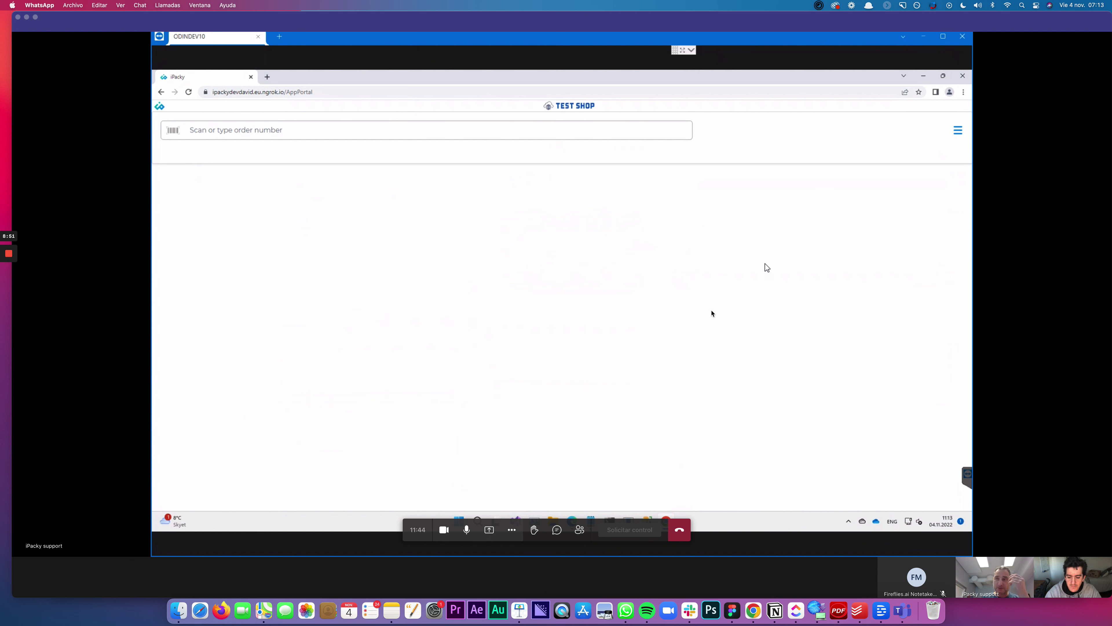
{"action": "left_click", "coordinate": [958, 130]}
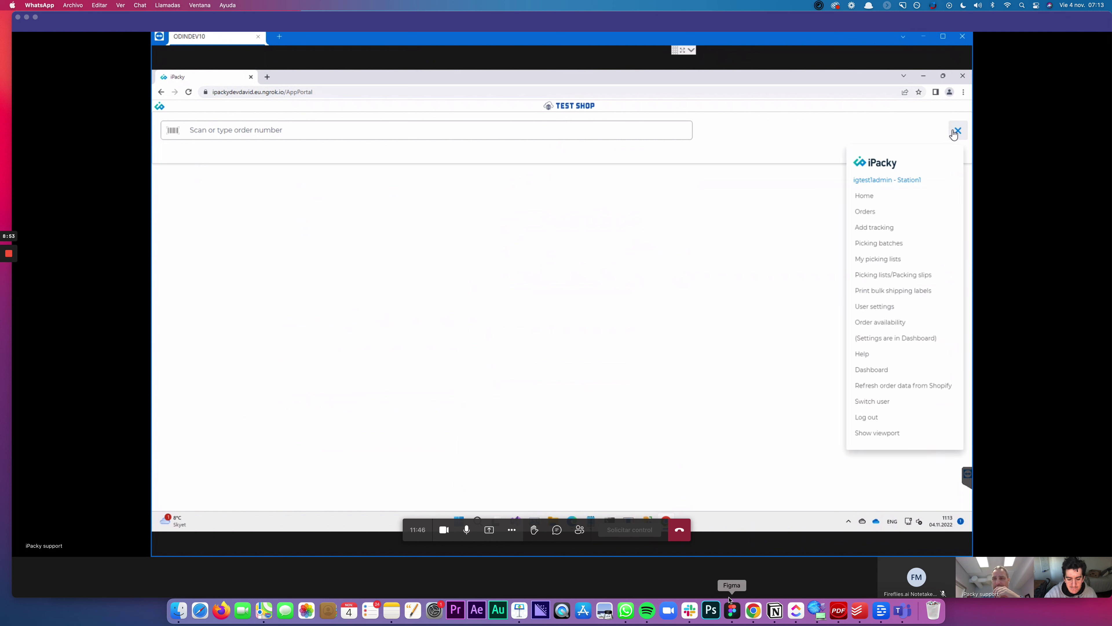
{"action": "left_click", "coordinate": [895, 281]}
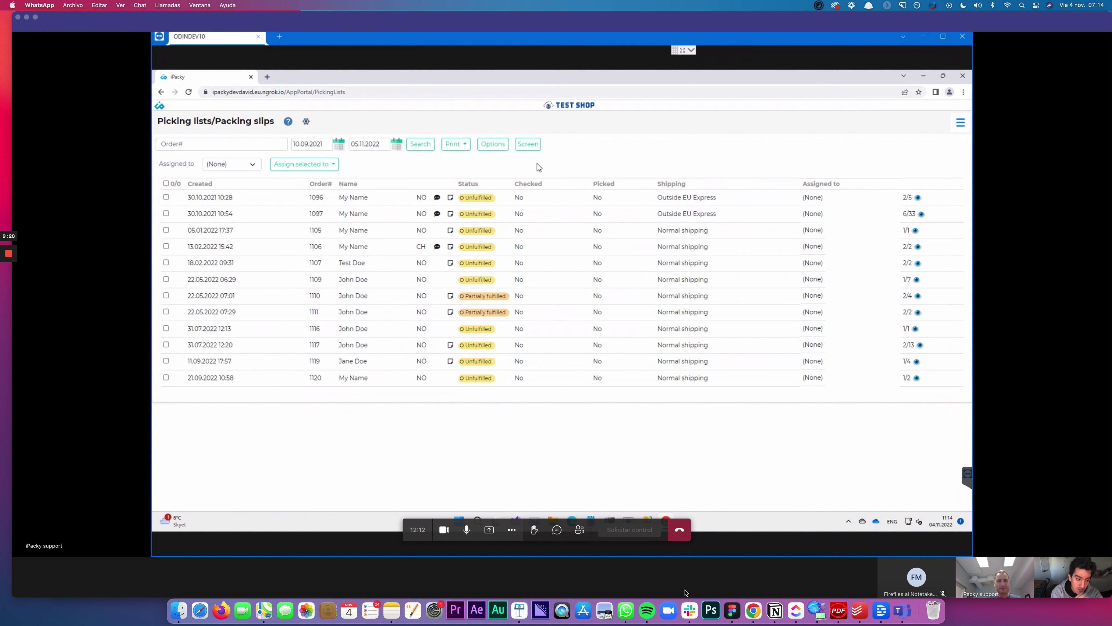
Select the first six orders in the picking list and turn on Batch in the list's options.
{"action": "left_click", "coordinate": [492, 144]}
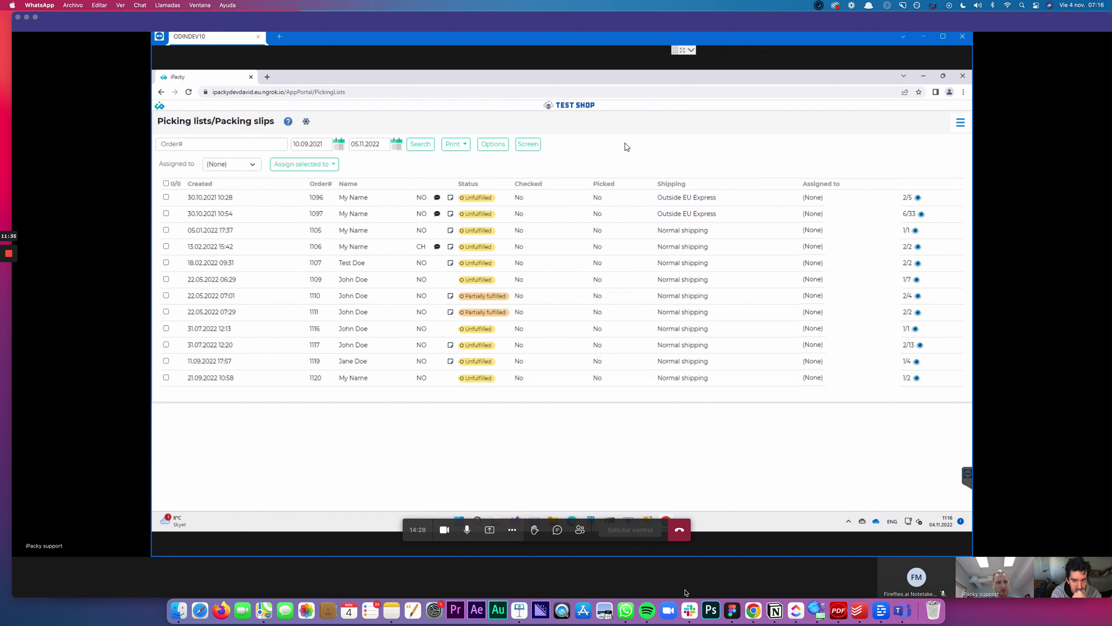
{"action": "left_click", "coordinate": [166, 198]}
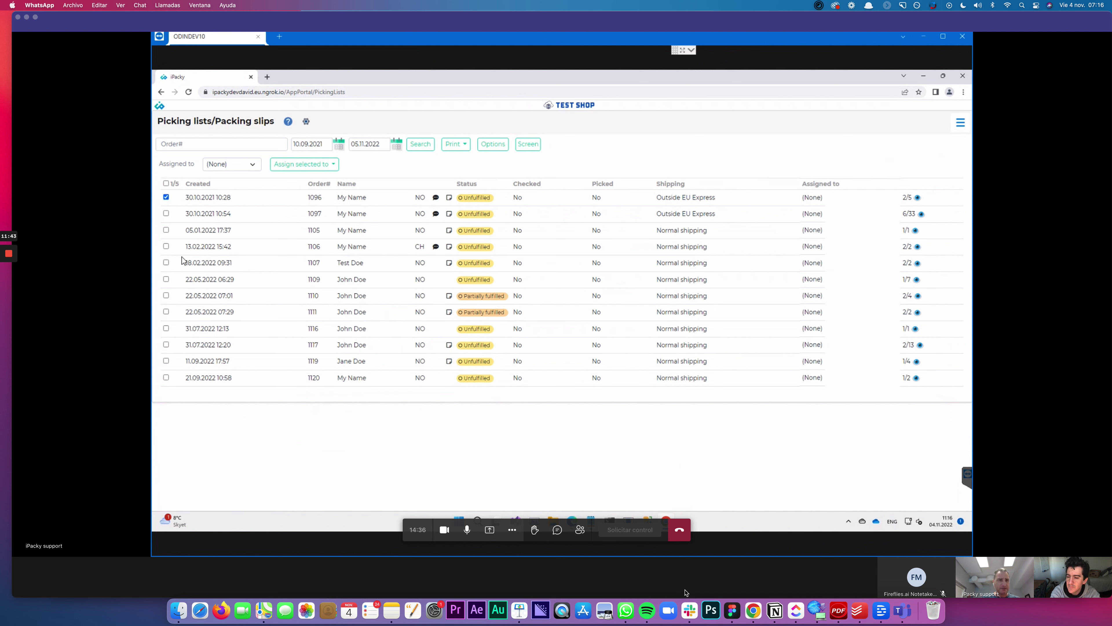
{"action": "left_click", "coordinate": [166, 279], "text": "shift"}
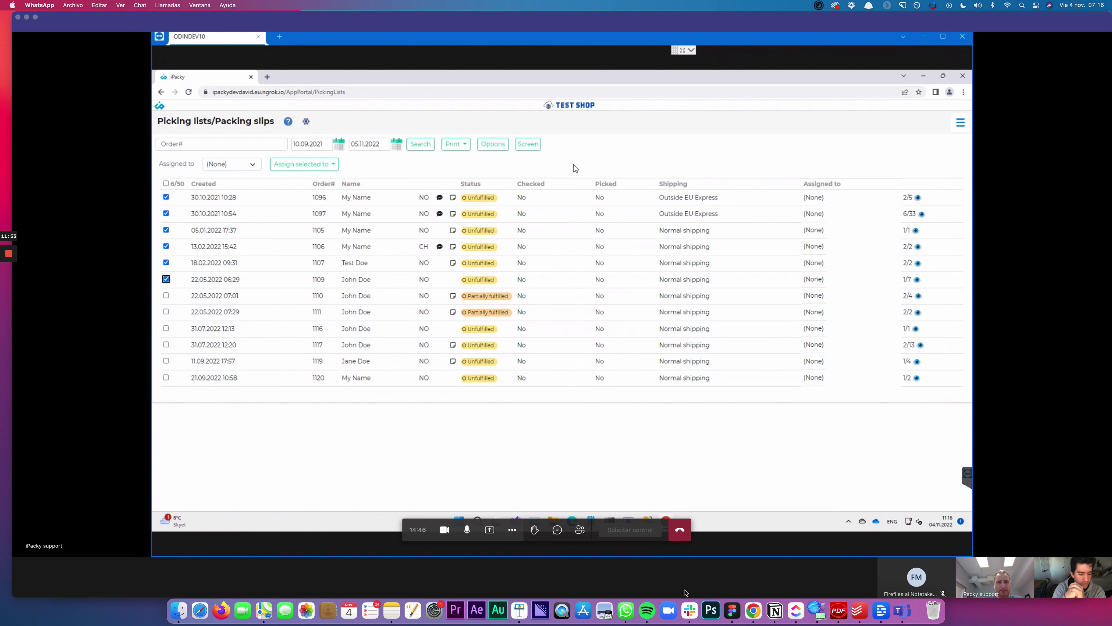
{"action": "left_click", "coordinate": [497, 146]}
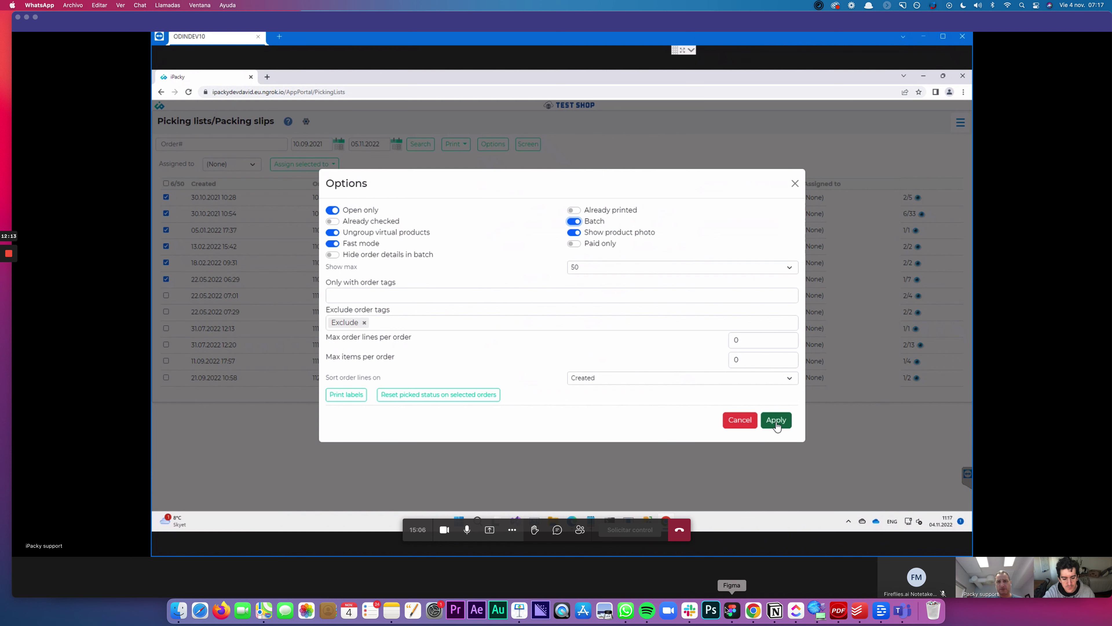
Narrow the Teams call to about half the screen and place Chrome with Green Glass's iPacky dashboard beside it.
{"action": "left_click", "coordinate": [757, 615]}
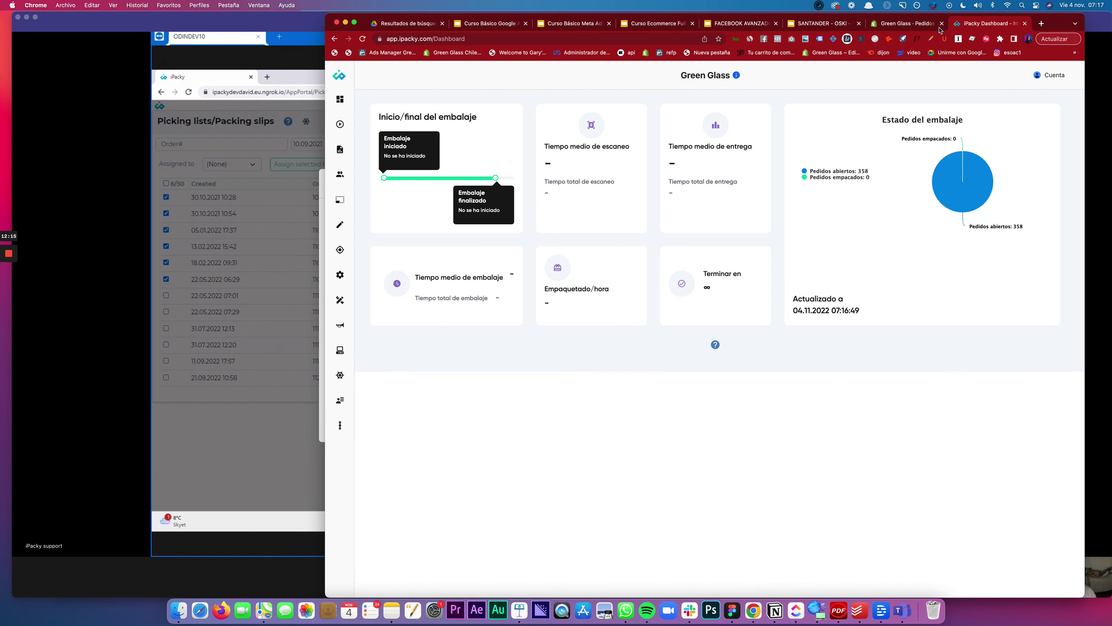
{"action": "left_click", "coordinate": [927, 29]}
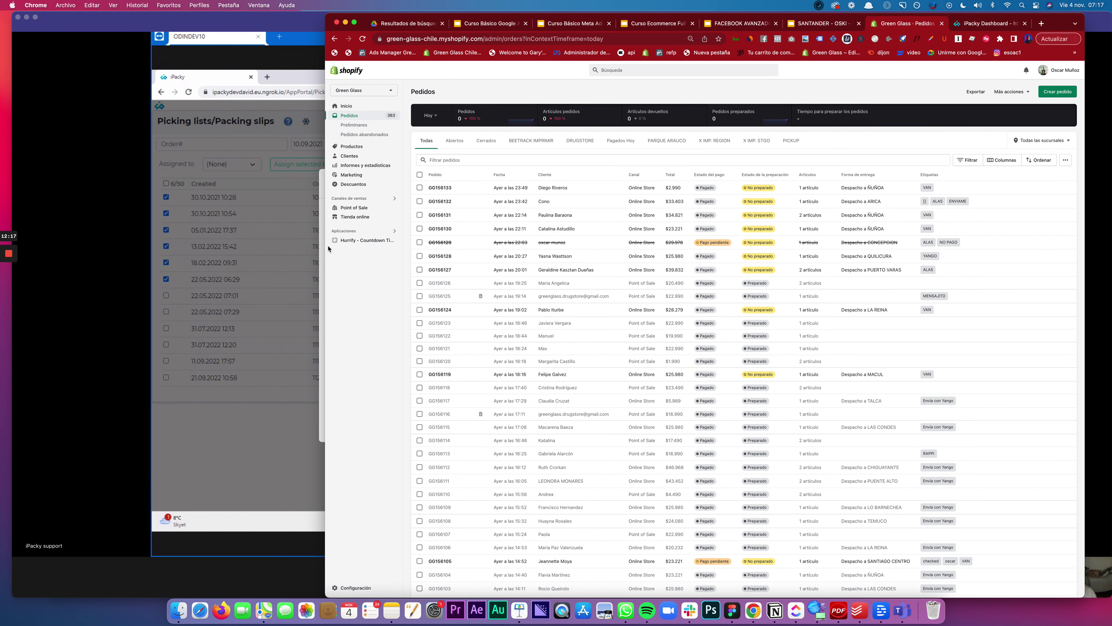
{"action": "left_click", "coordinate": [279, 179]}
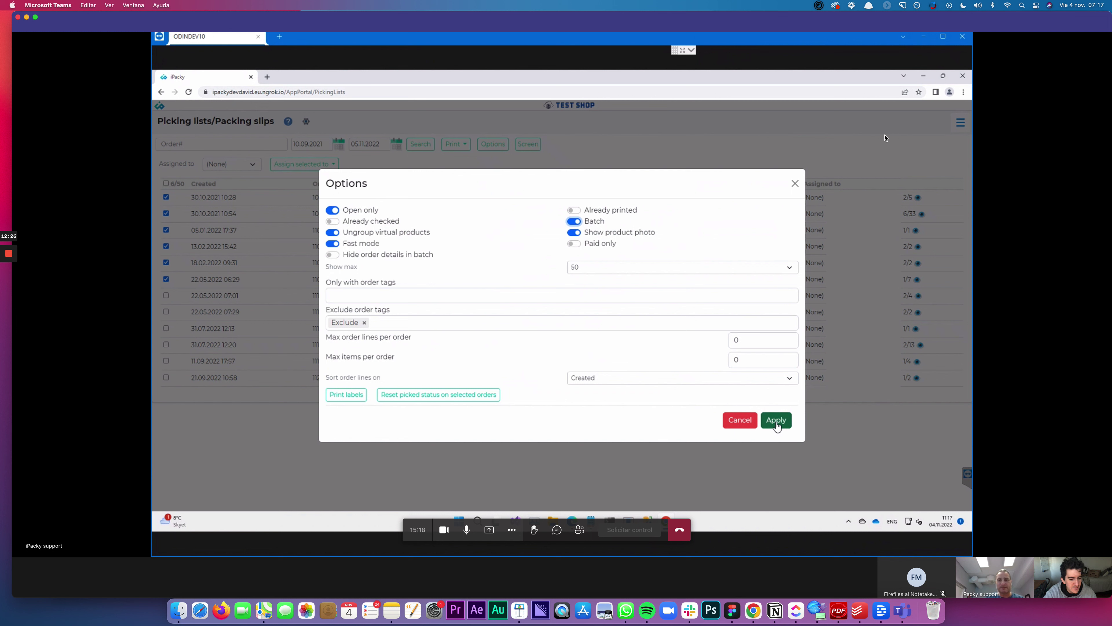
{"action": "left_click_drag", "start_coordinate": [1110, 376], "coordinate": [548, 362]}
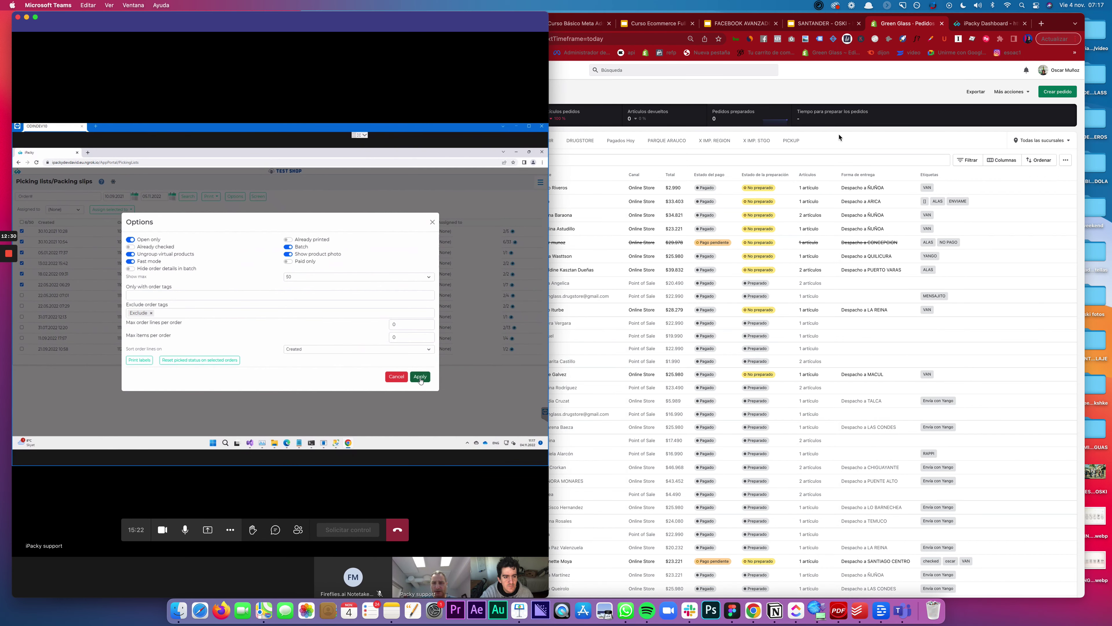
{"action": "left_click", "coordinate": [989, 24]}
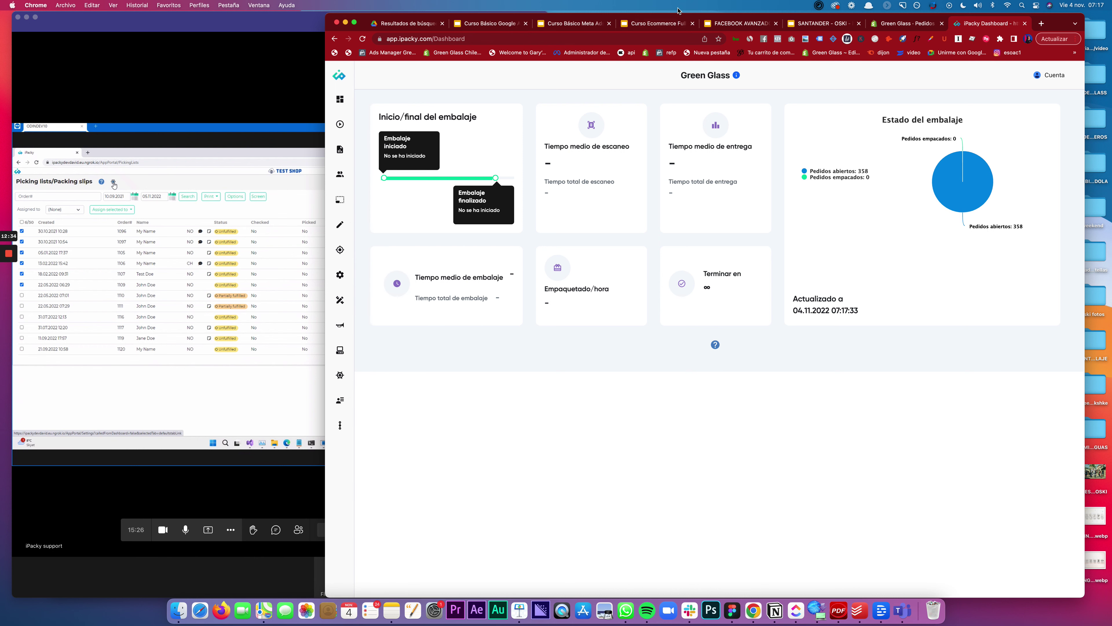
{"action": "left_click_drag", "start_coordinate": [679, 19], "coordinate": [706, 17]}
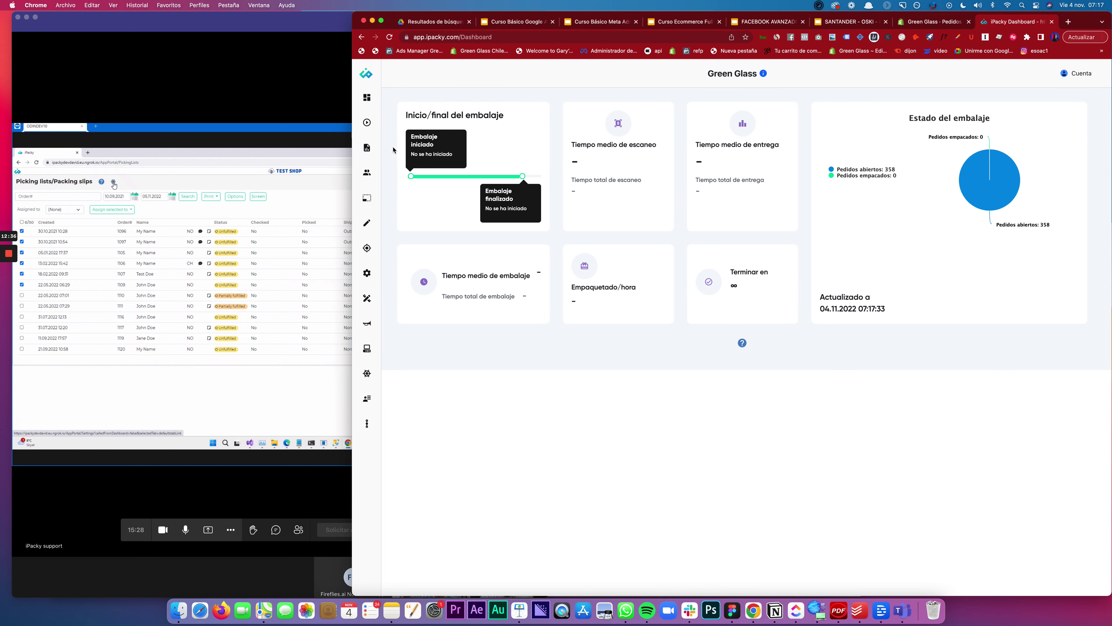
Run iPacky for the Green Glass shop and open its Listas de picking/embalaje page.
{"action": "mouse_move", "coordinate": [384, 192]}
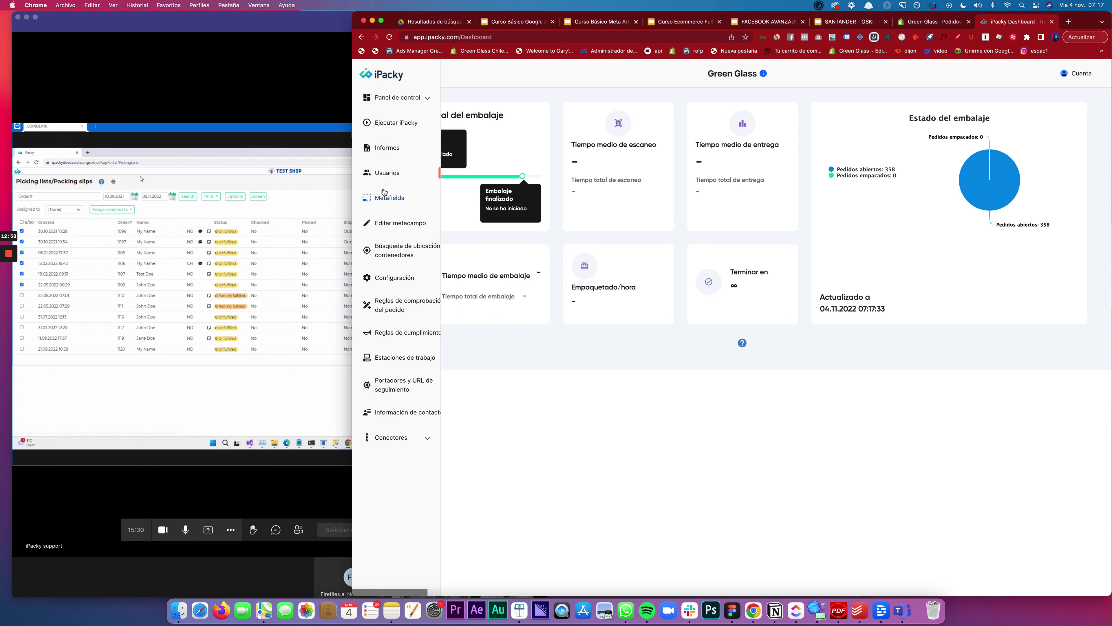
{"action": "left_click", "coordinate": [389, 127]}
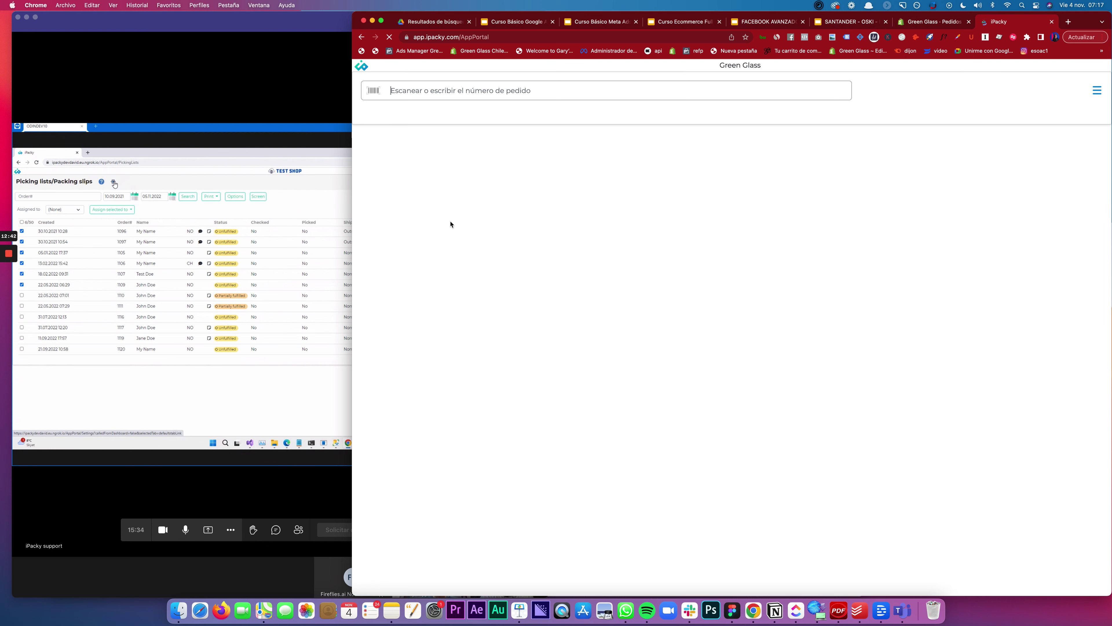
{"action": "left_click", "coordinate": [1097, 90]}
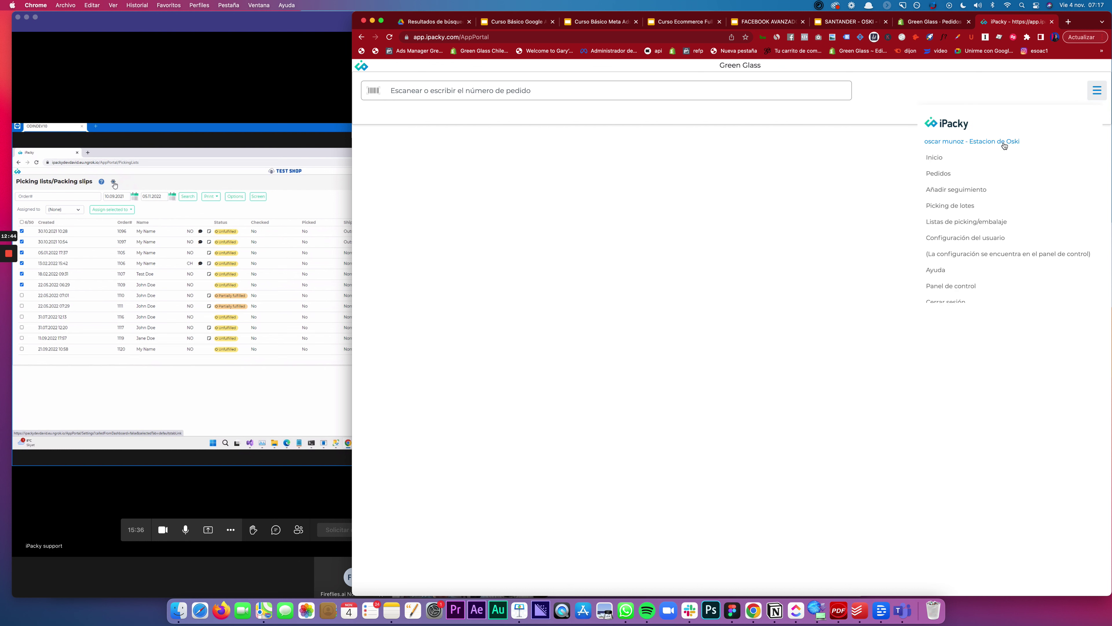
{"action": "left_click", "coordinate": [955, 222]}
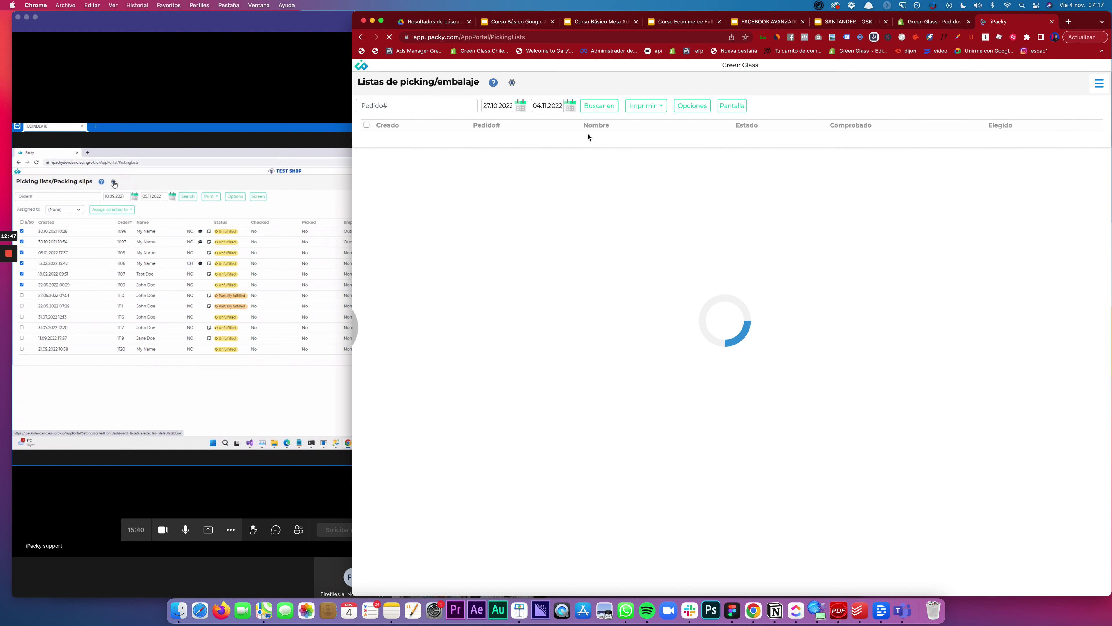
Turn on Lote in the default values for Green Glass's picking list and return to the start page.
{"action": "left_click", "coordinate": [511, 82]}
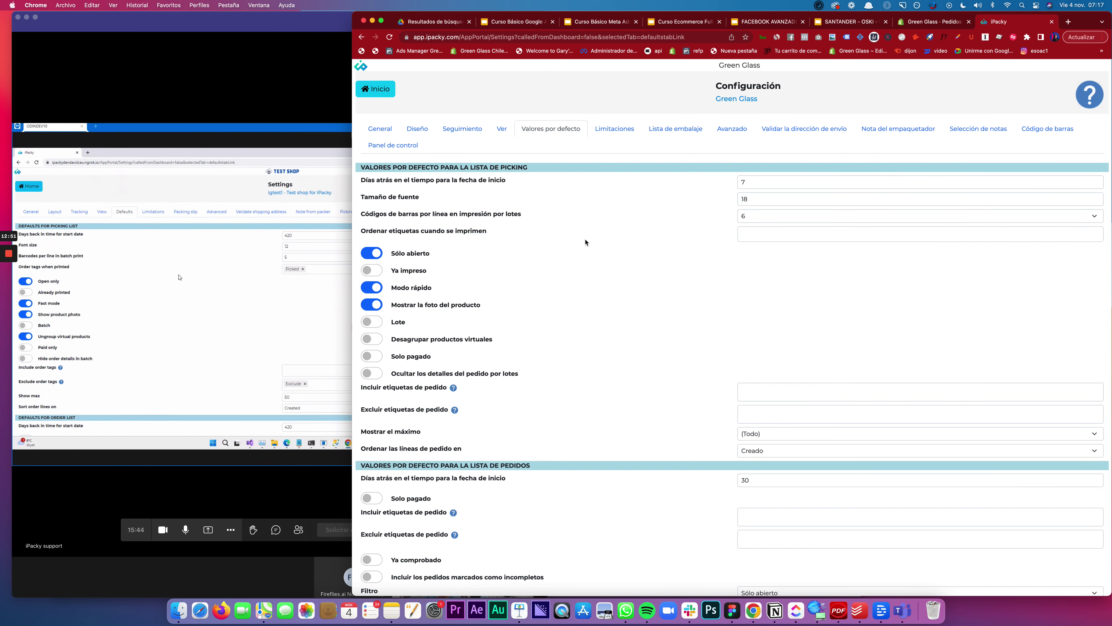
{"action": "left_click", "coordinate": [104, 337]}
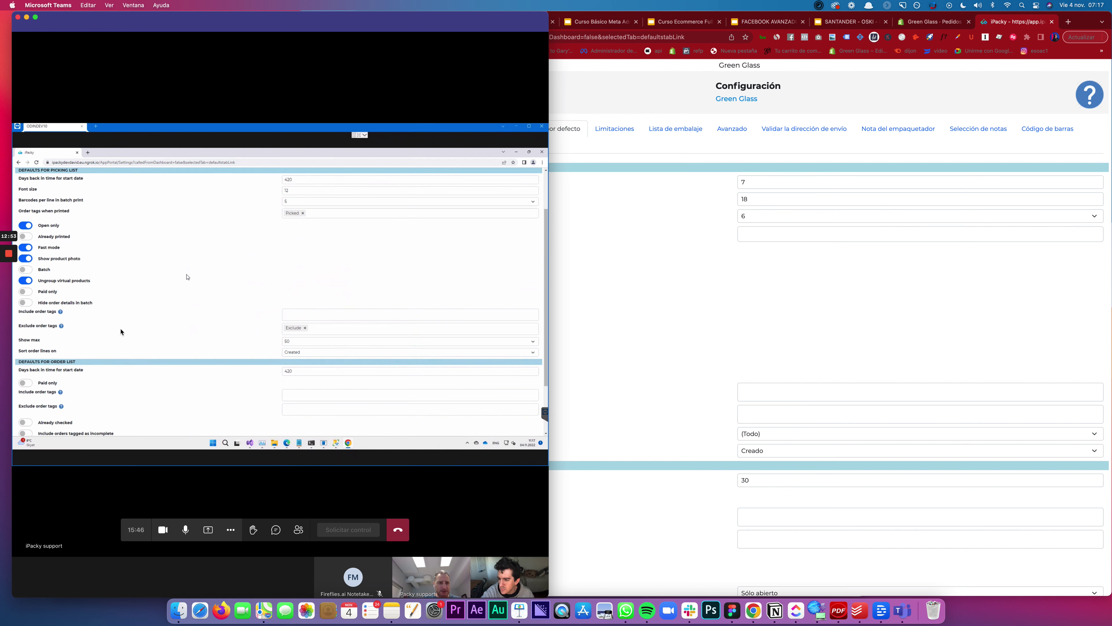
{"action": "left_click", "coordinate": [725, 282]}
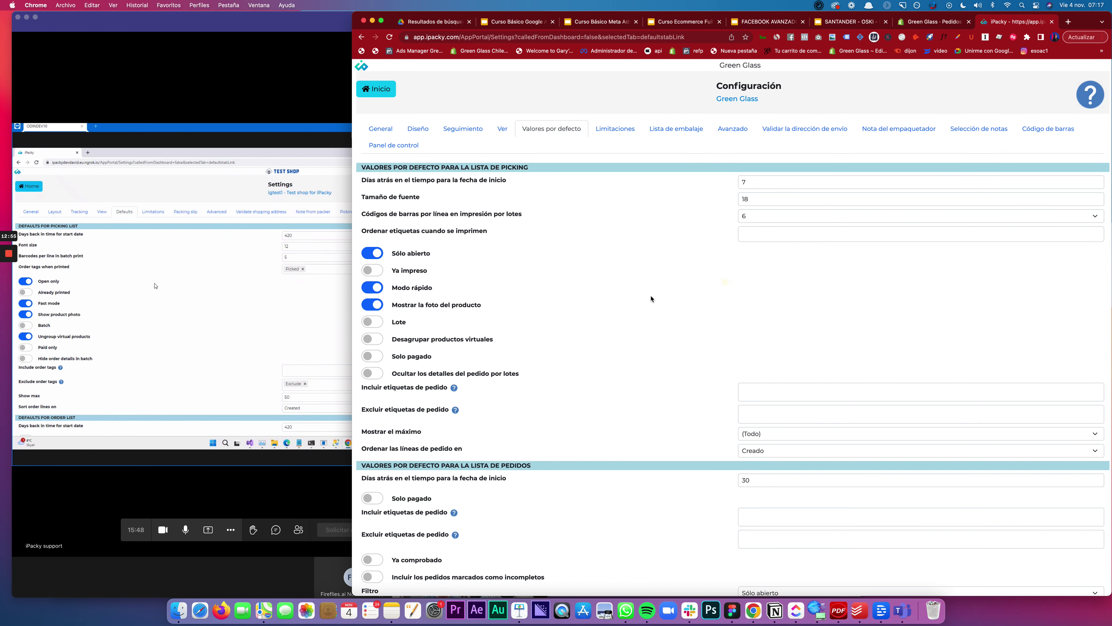
{"action": "left_click", "coordinate": [372, 322]}
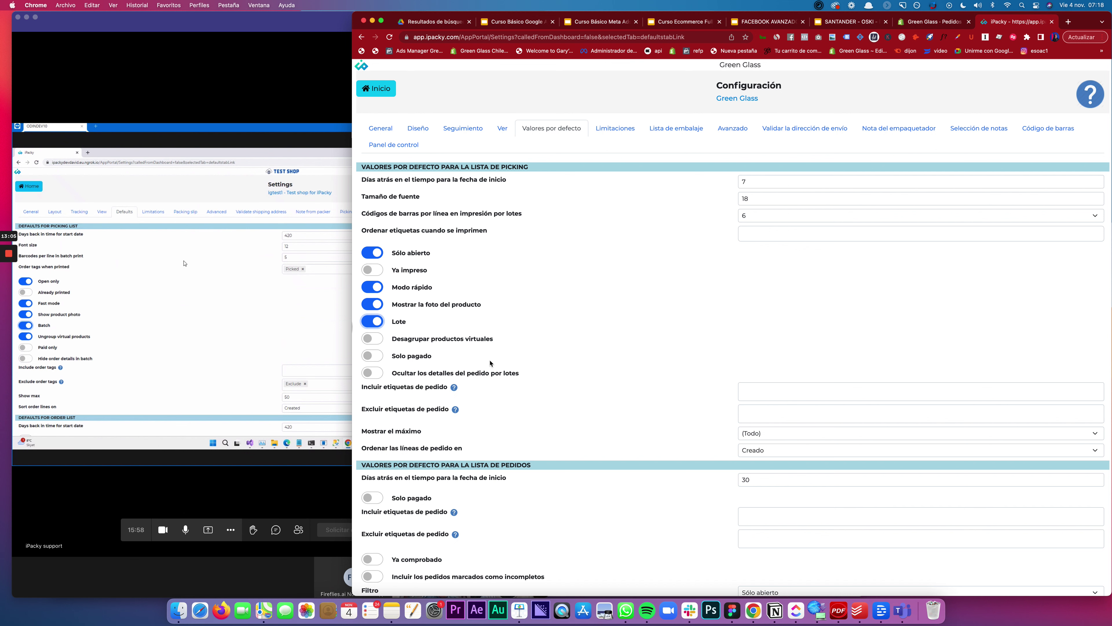
{"action": "left_click", "coordinate": [379, 89]}
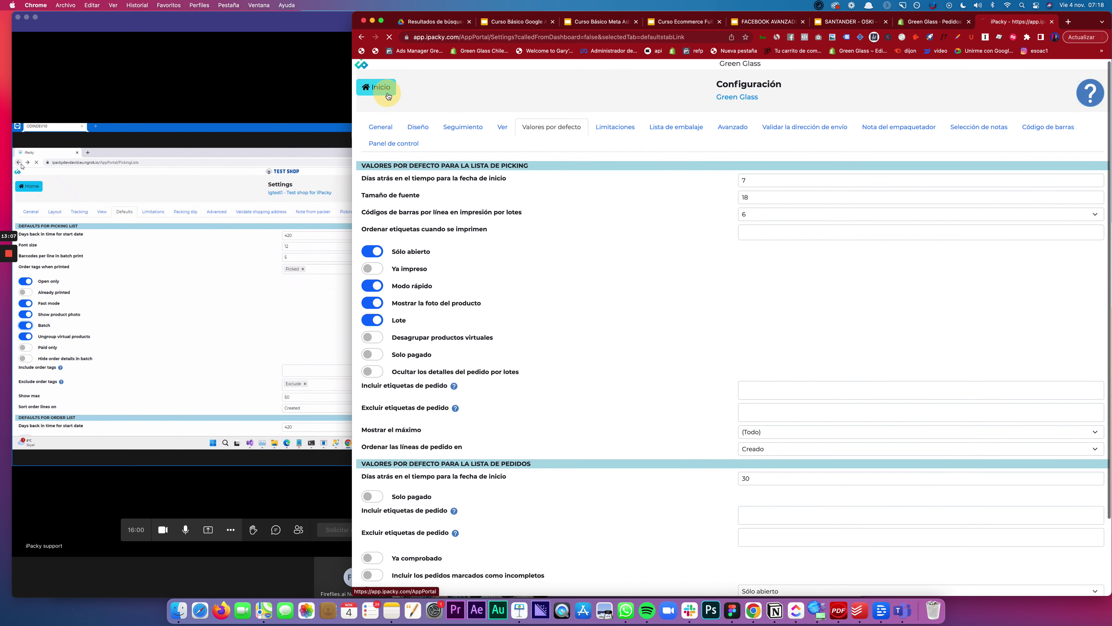
Switch back to the Teams call, widen its window and open the first six orders on the batch picking screen.
{"action": "left_click", "coordinate": [277, 297]}
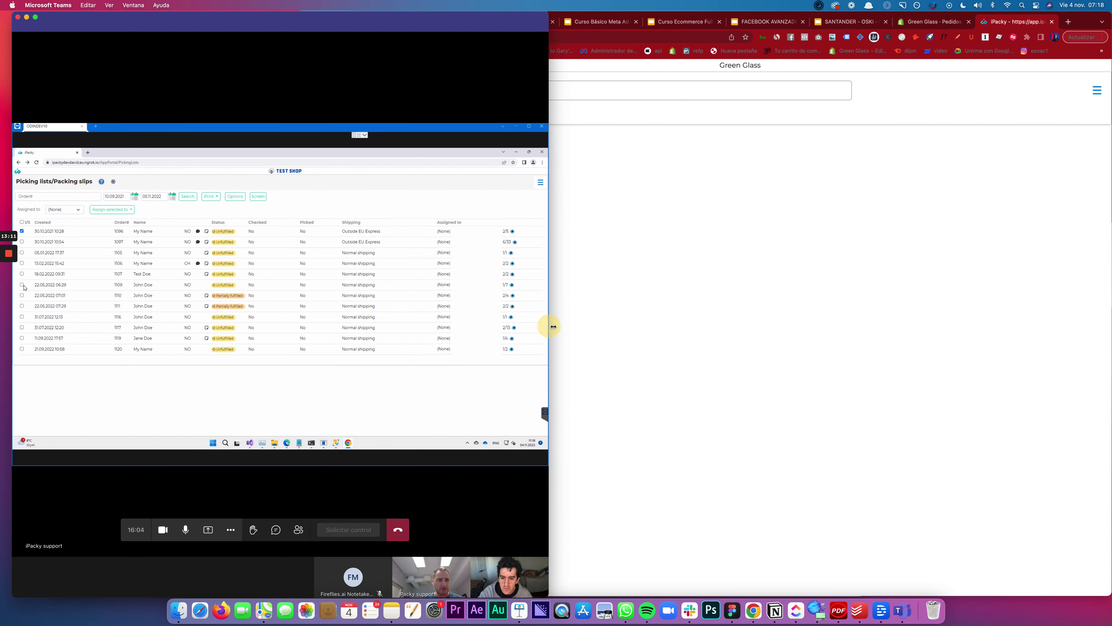
{"action": "left_click_drag", "start_coordinate": [551, 323], "coordinate": [1093, 285]}
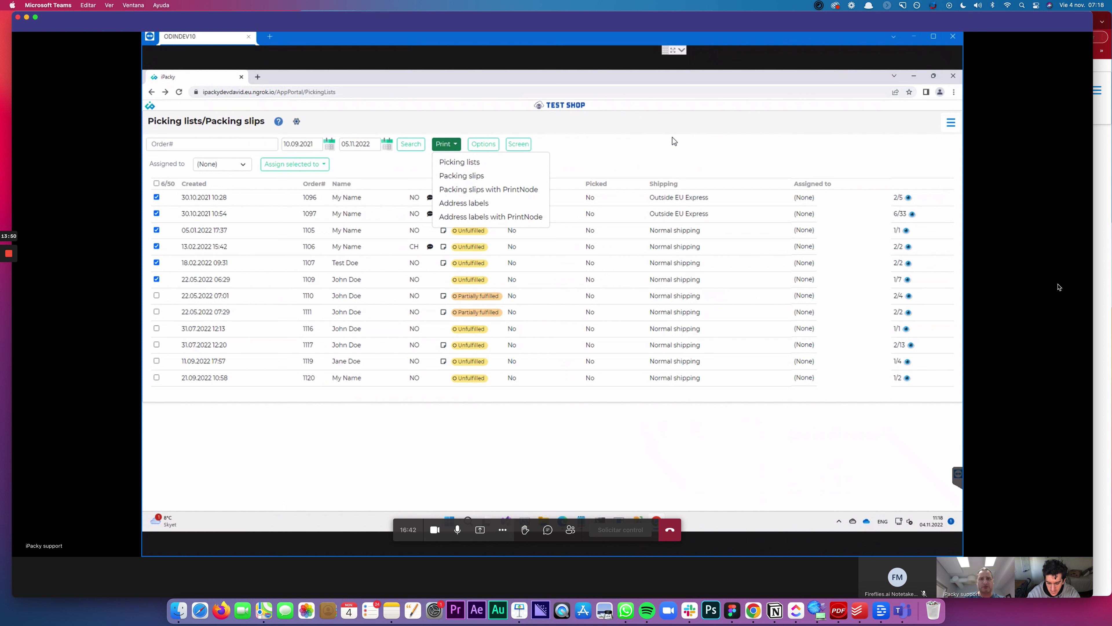
{"action": "left_click", "coordinate": [523, 145]}
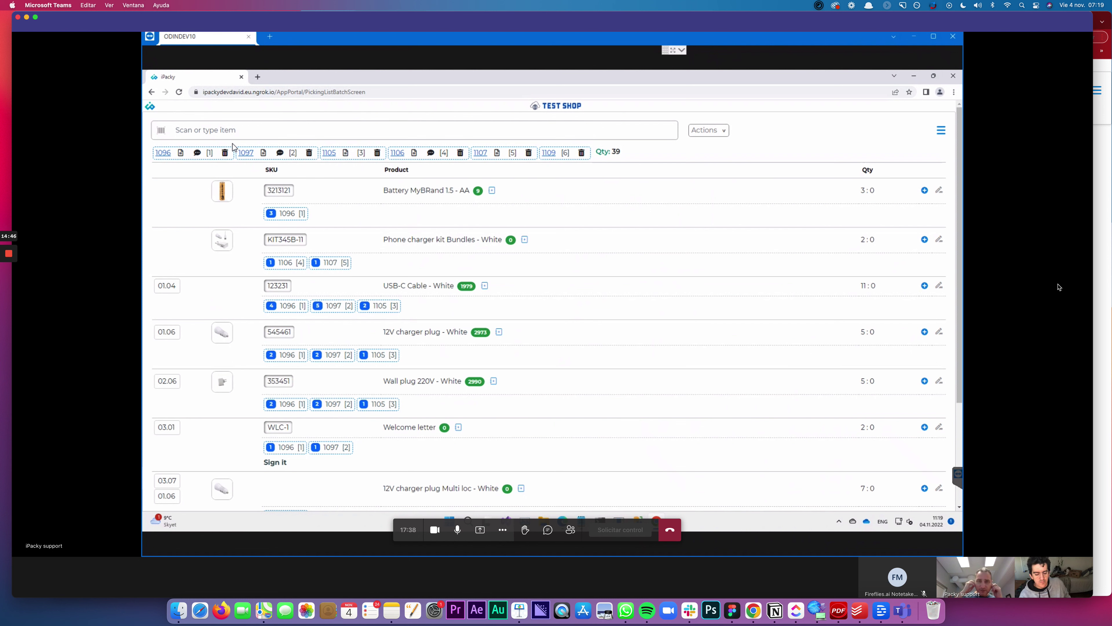
Create a new note in Notes reading "How can I assign the picking list/batch picking to someone".
{"action": "left_click", "coordinate": [391, 610]}
{"action": "left_click", "coordinate": [755, 22]}
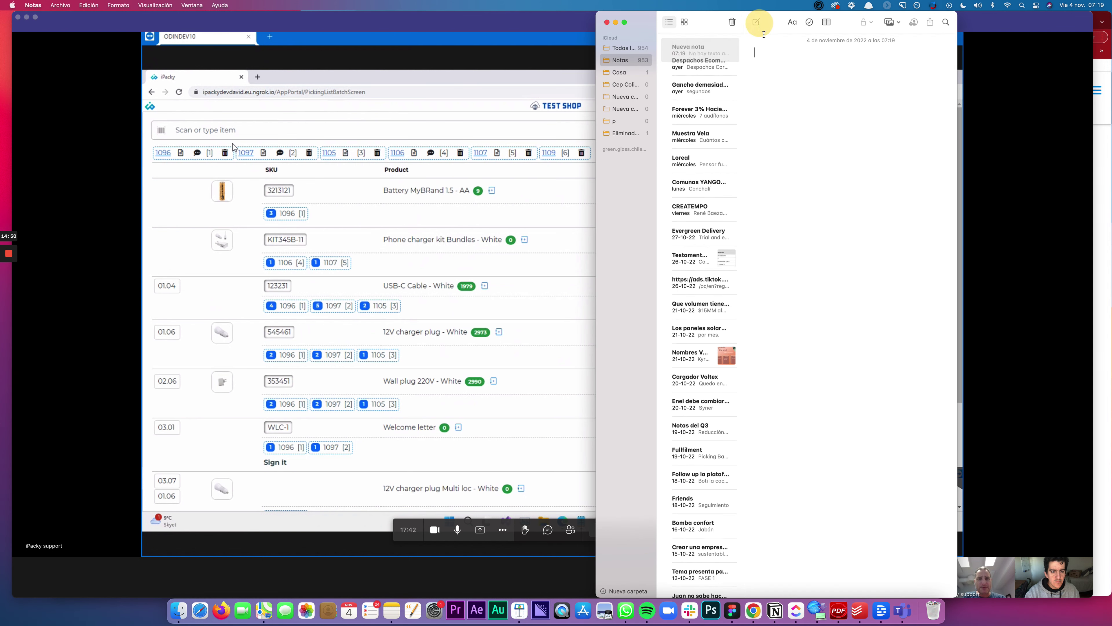
{"action": "type", "text": "Hoy"}
{"action": "type", "text": " can I assing"}
{"action": "type", "text": " the "}
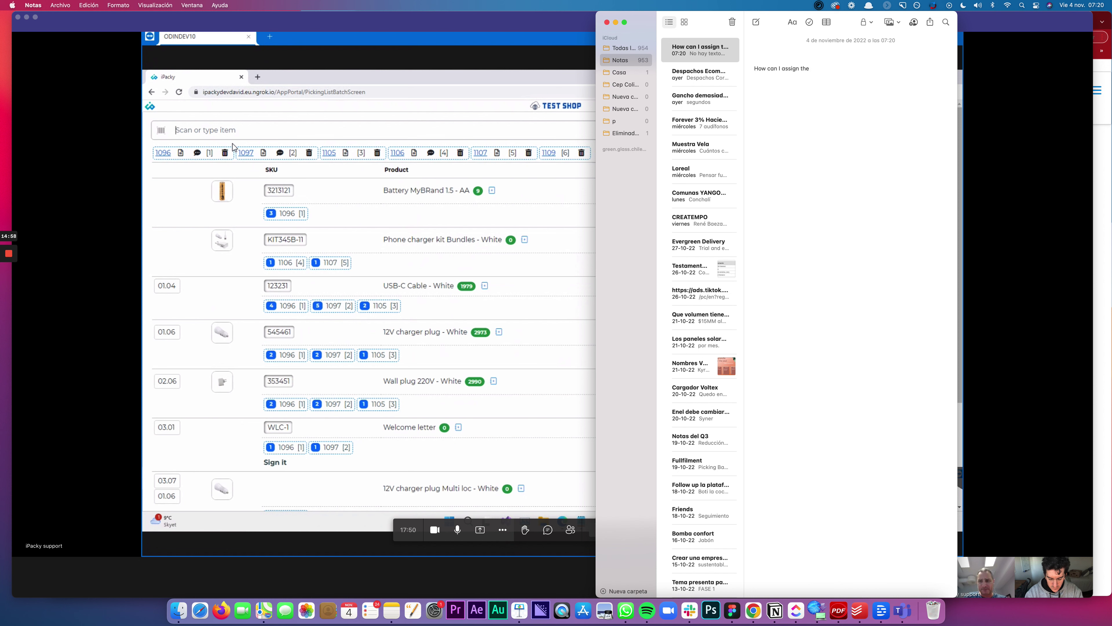
{"action": "type", "text": "picking list"}
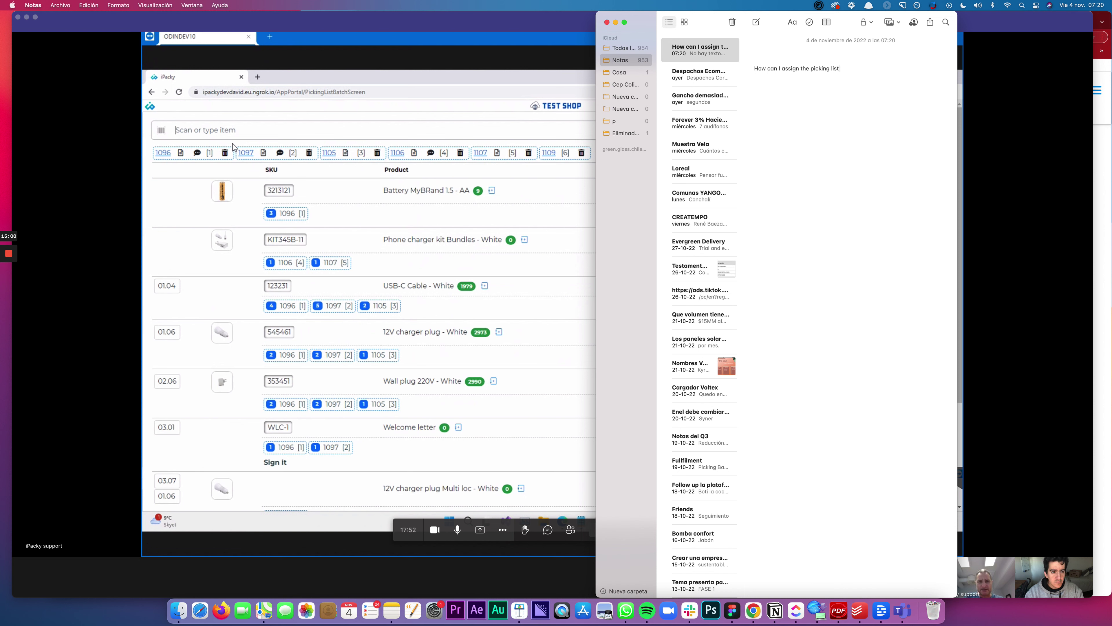
{"action": "type", "text": "/batch p"}
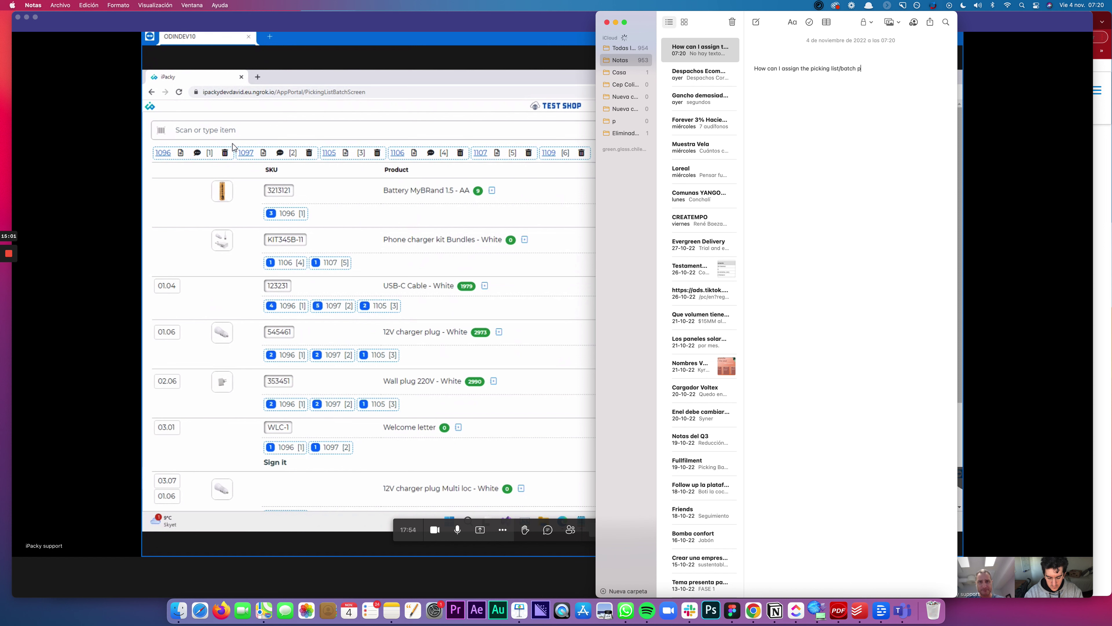
{"action": "type", "text": "icking to someone"}
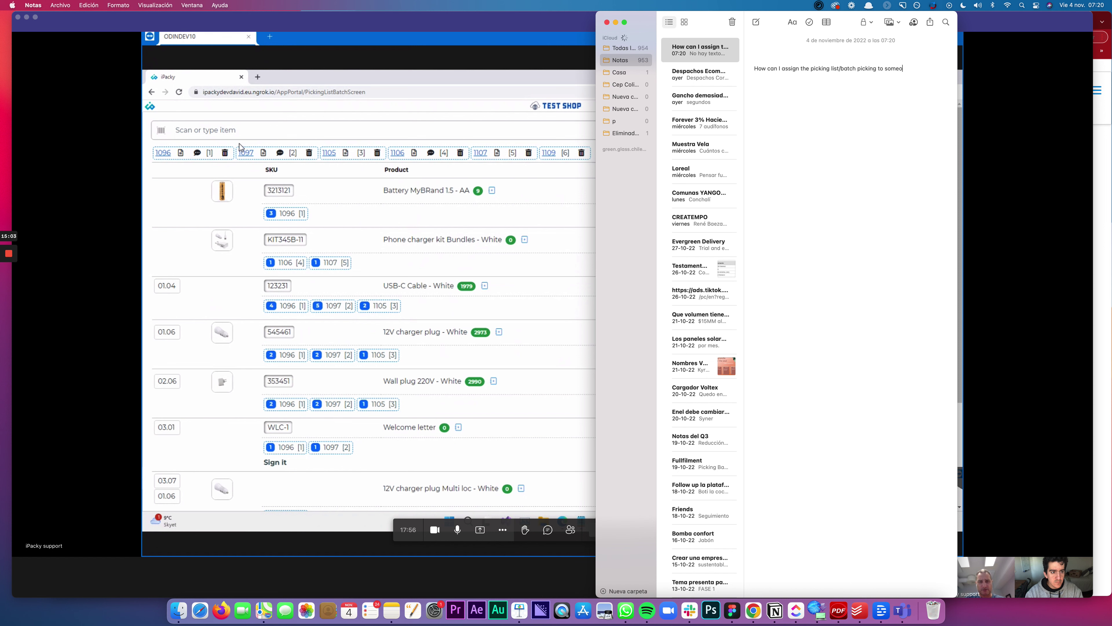
{"action": "key", "text": "Return"}
Return to the call's batch picking screen, bring up the batch actions and remove the first order from the batch.
{"action": "left_click", "coordinate": [517, 266]}
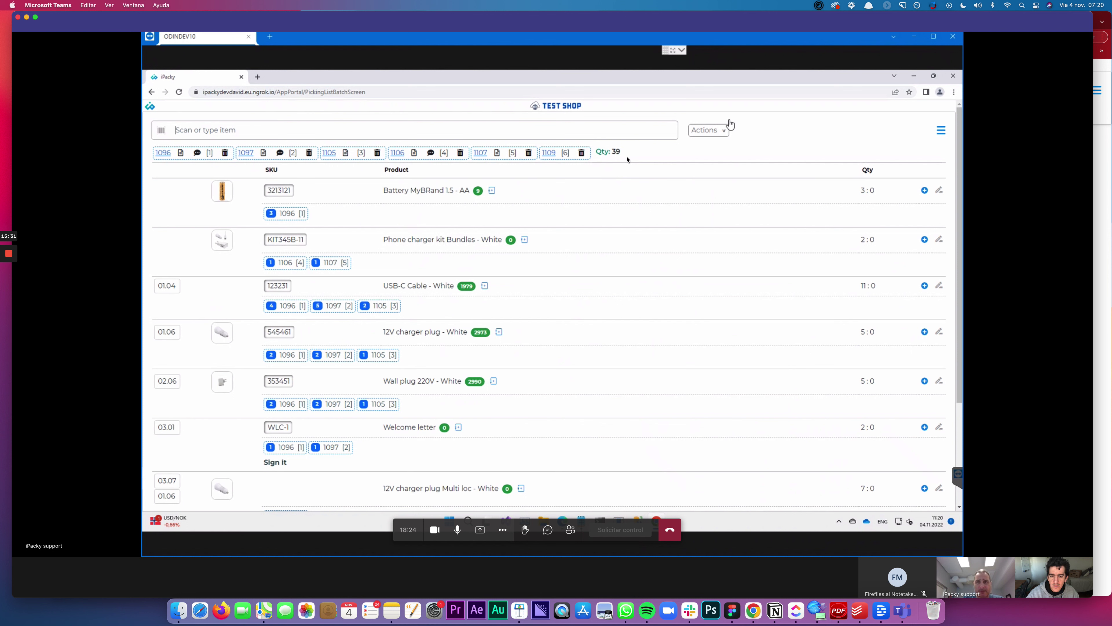
{"action": "left_click", "coordinate": [720, 135]}
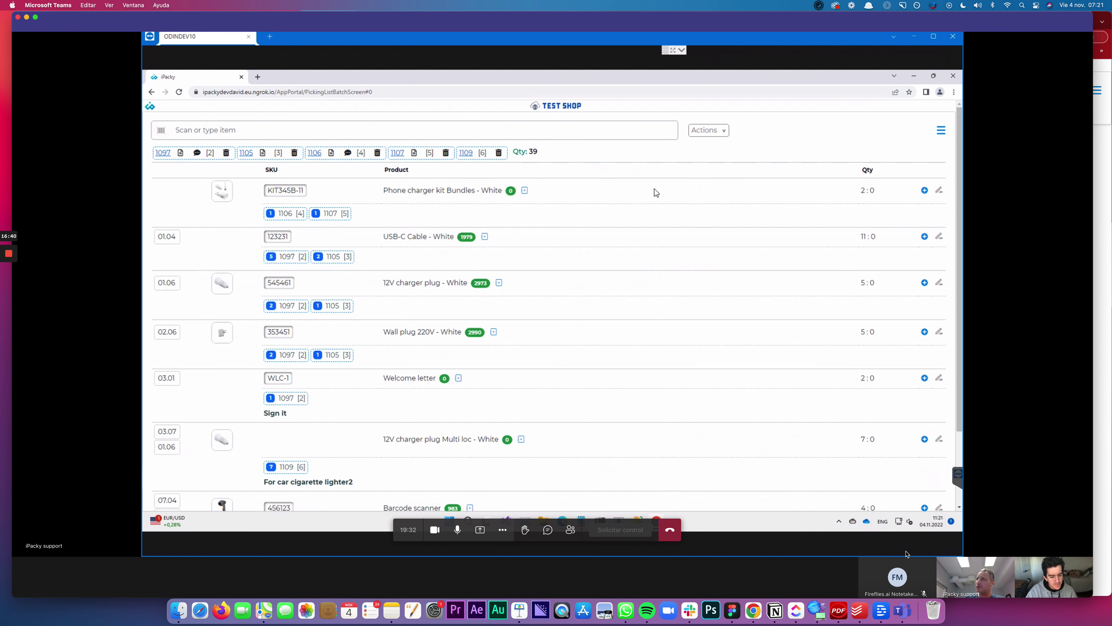
{"action": "left_click", "coordinate": [624, 611]}
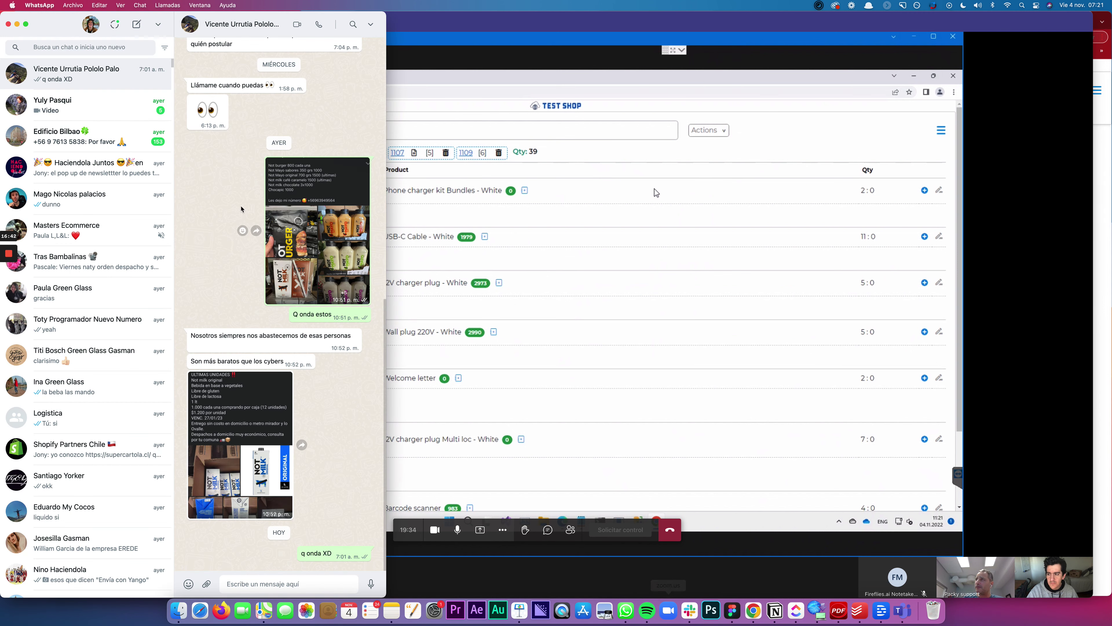
{"action": "left_click", "coordinate": [619, 86]}
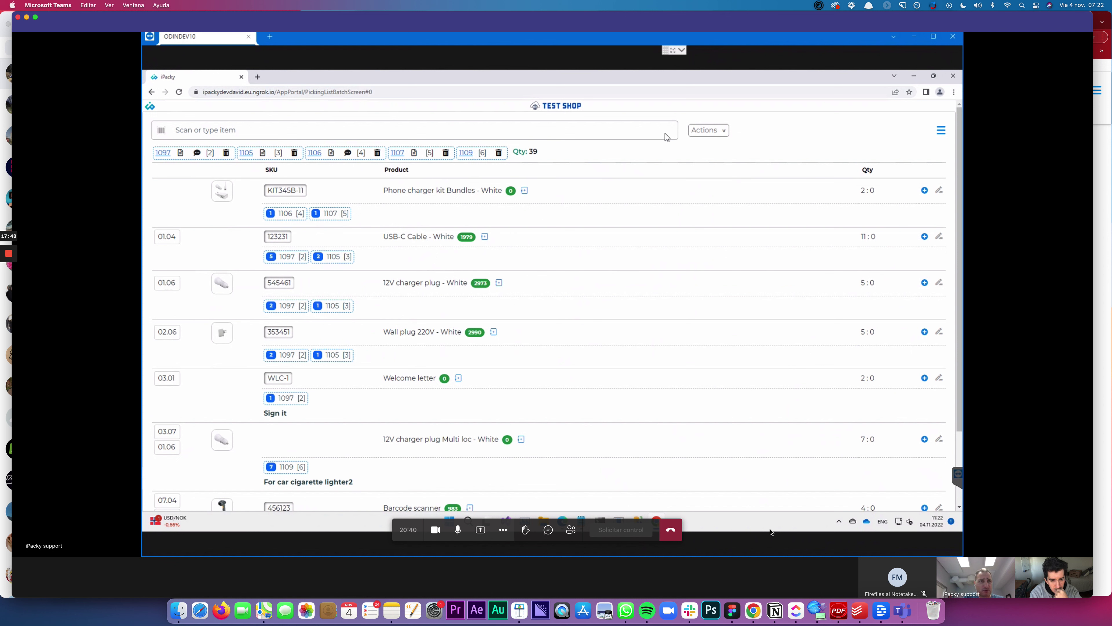
Abort the batch picking and undo its picked orders, confirming the cancellation.
{"action": "left_click", "coordinate": [151, 93]}
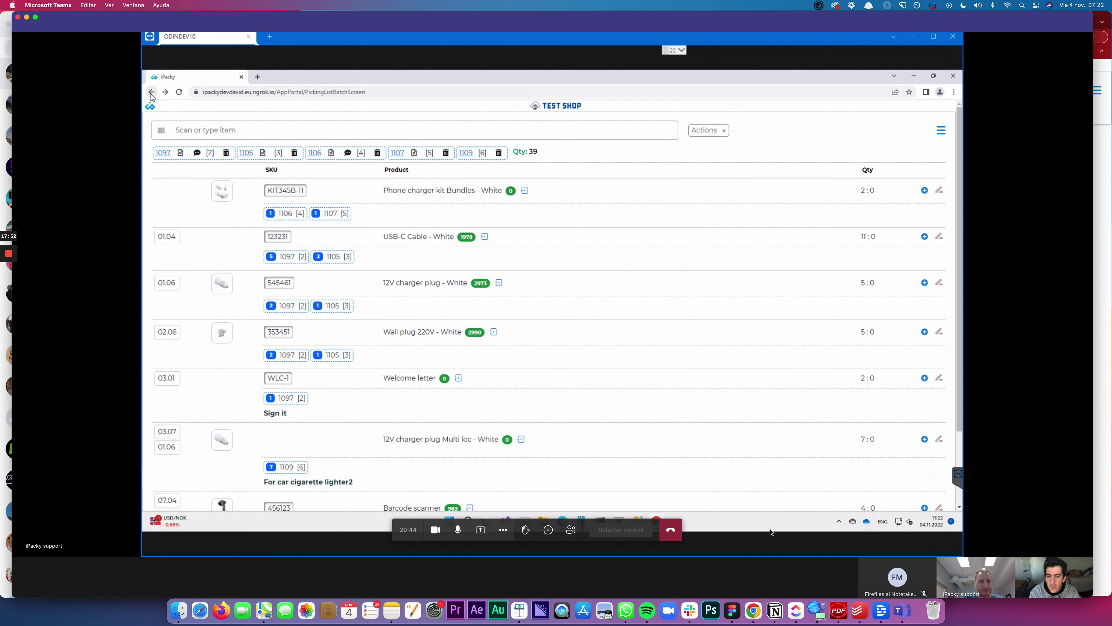
{"action": "left_click", "coordinate": [718, 131]}
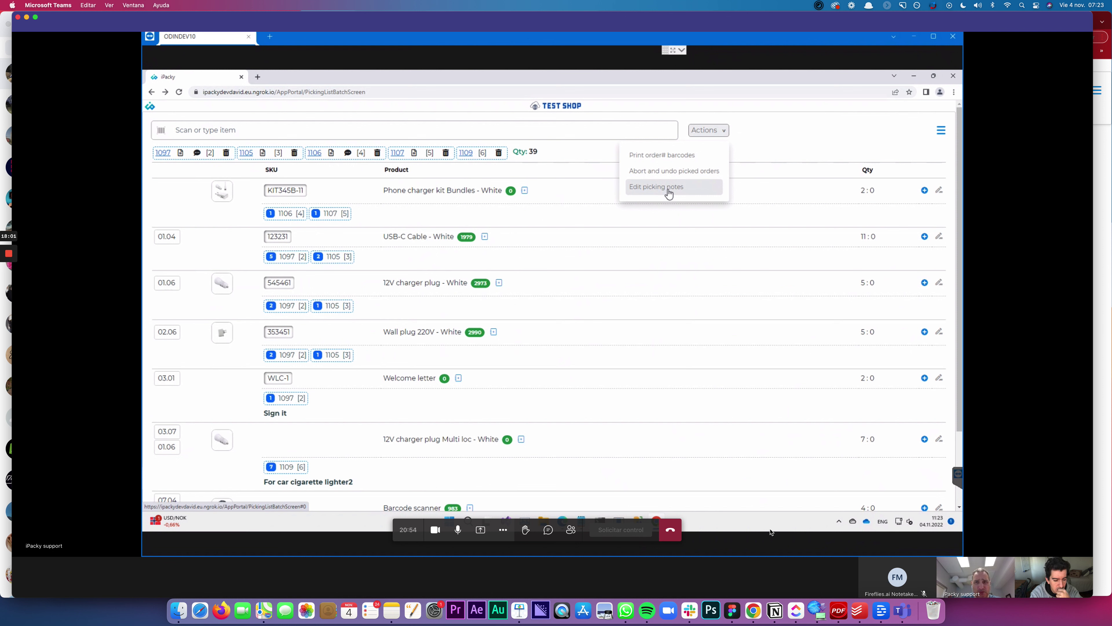
{"action": "left_click", "coordinate": [708, 173]}
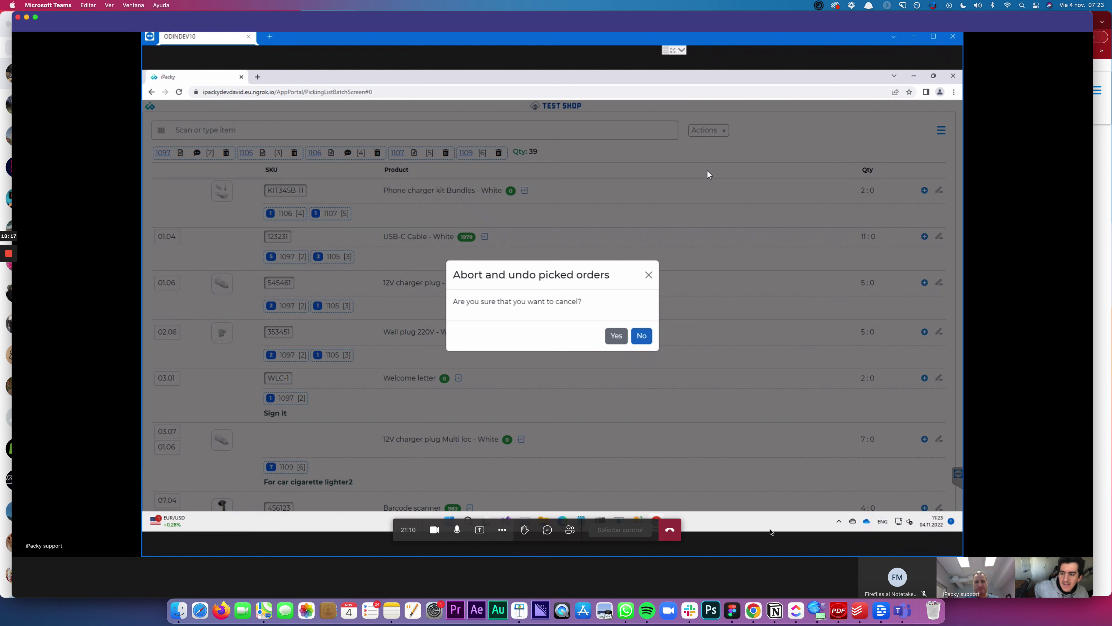
{"action": "left_click", "coordinate": [616, 336]}
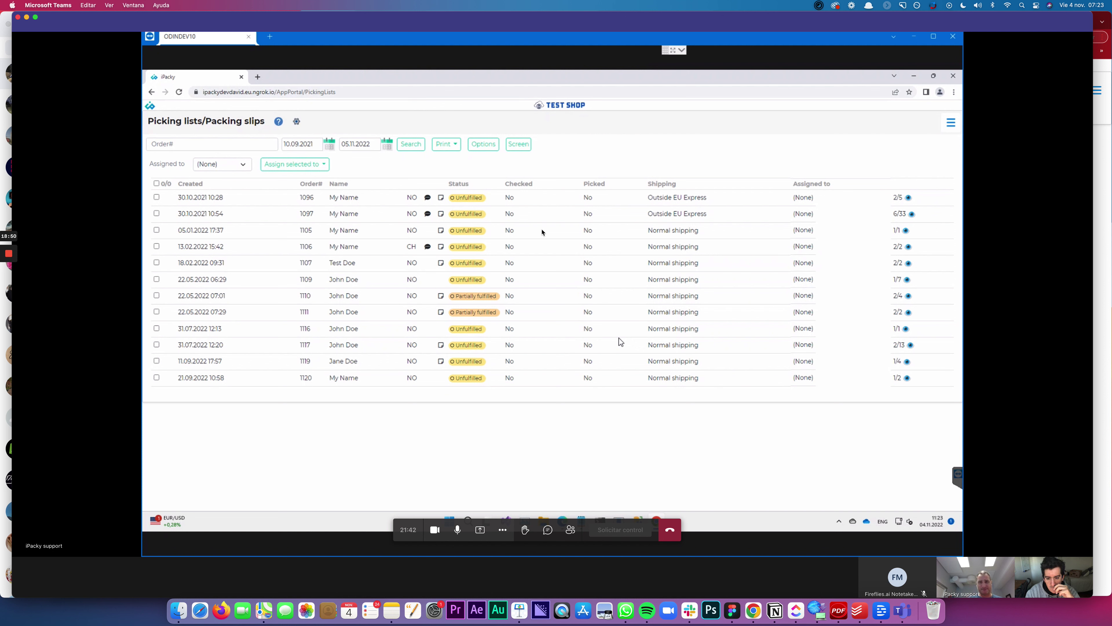
Select the first six orders in the picking list, check the print options, and open the selection on the batch picking screen.
{"action": "mouse_move", "coordinate": [373, 212]}
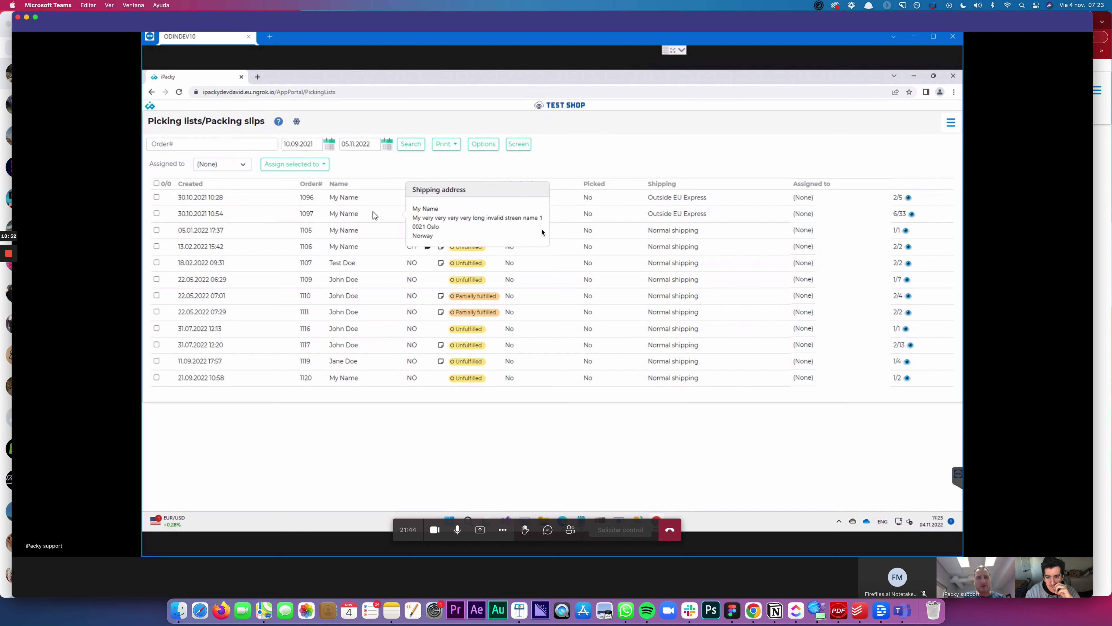
{"action": "left_click", "coordinate": [156, 197]}
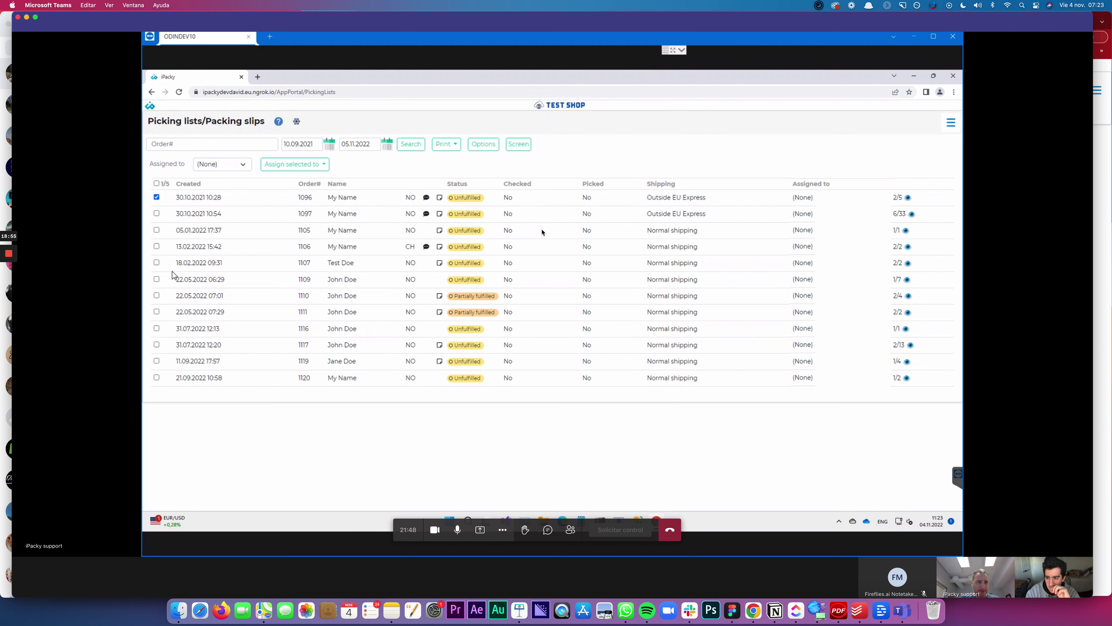
{"action": "left_click", "coordinate": [156, 280], "text": "shift"}
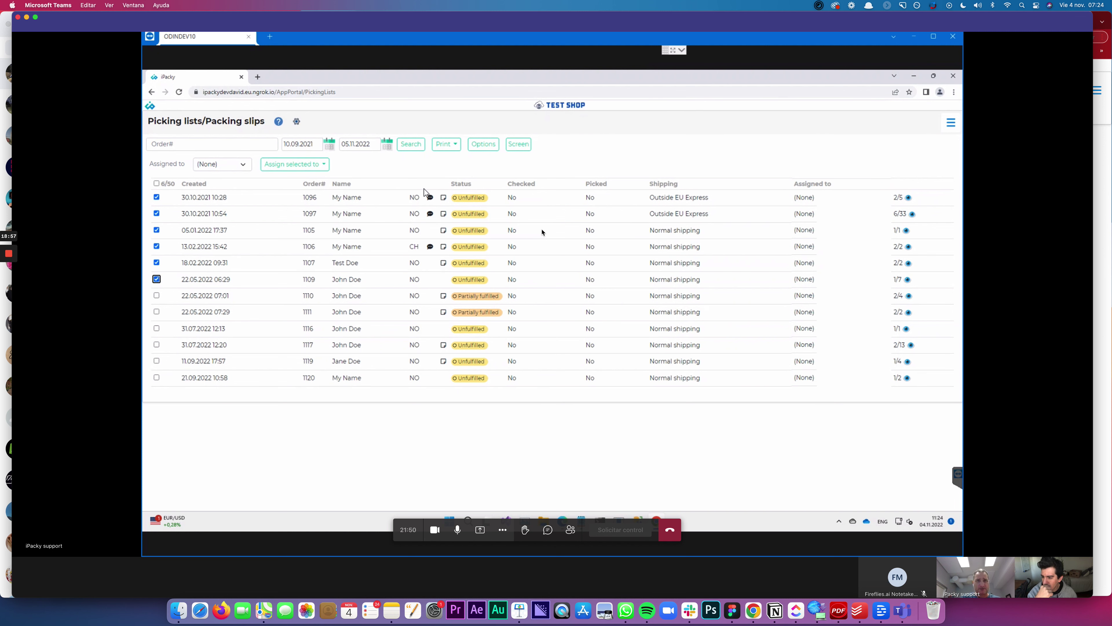
{"action": "left_click", "coordinate": [453, 149]}
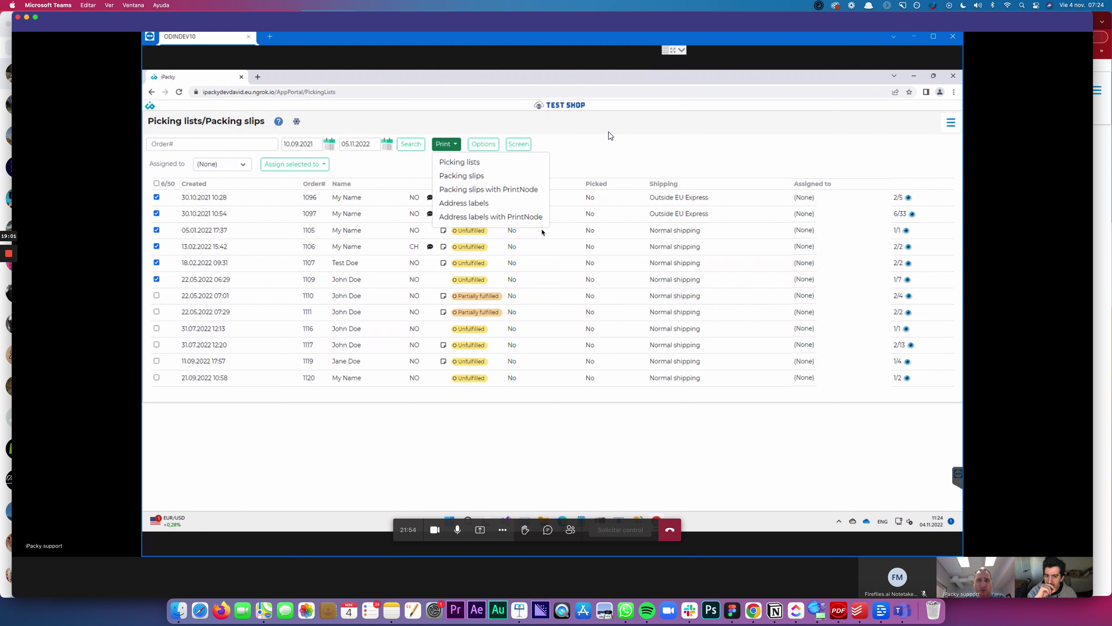
{"action": "left_click", "coordinate": [594, 135]}
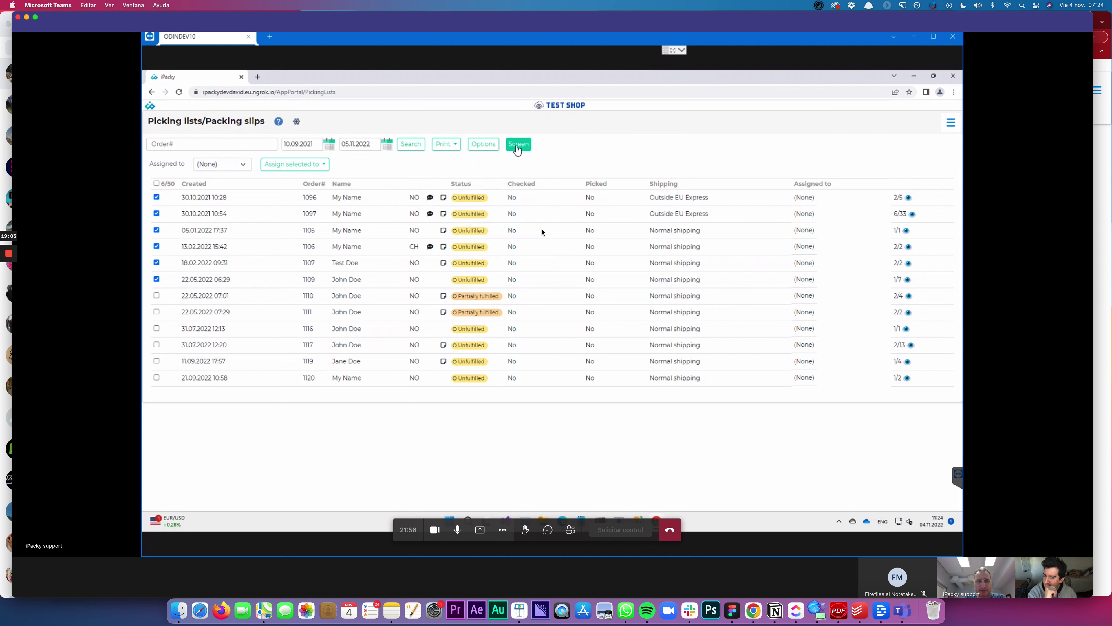
{"action": "left_click", "coordinate": [517, 146]}
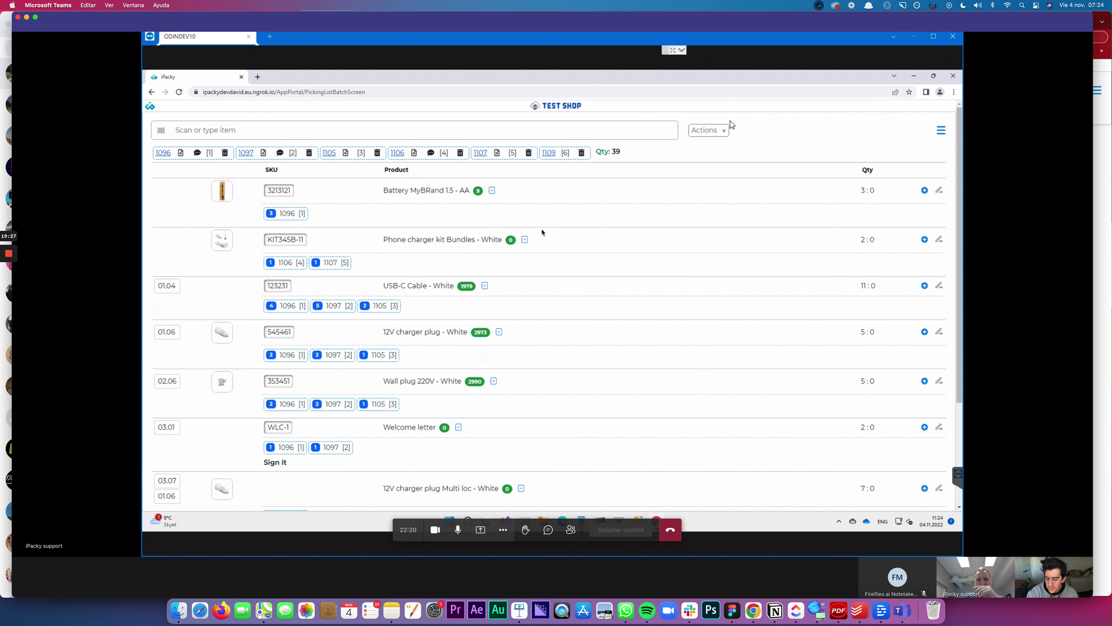
Show the actions available for the picking batch and close them without choosing one.
{"action": "left_click", "coordinate": [722, 139]}
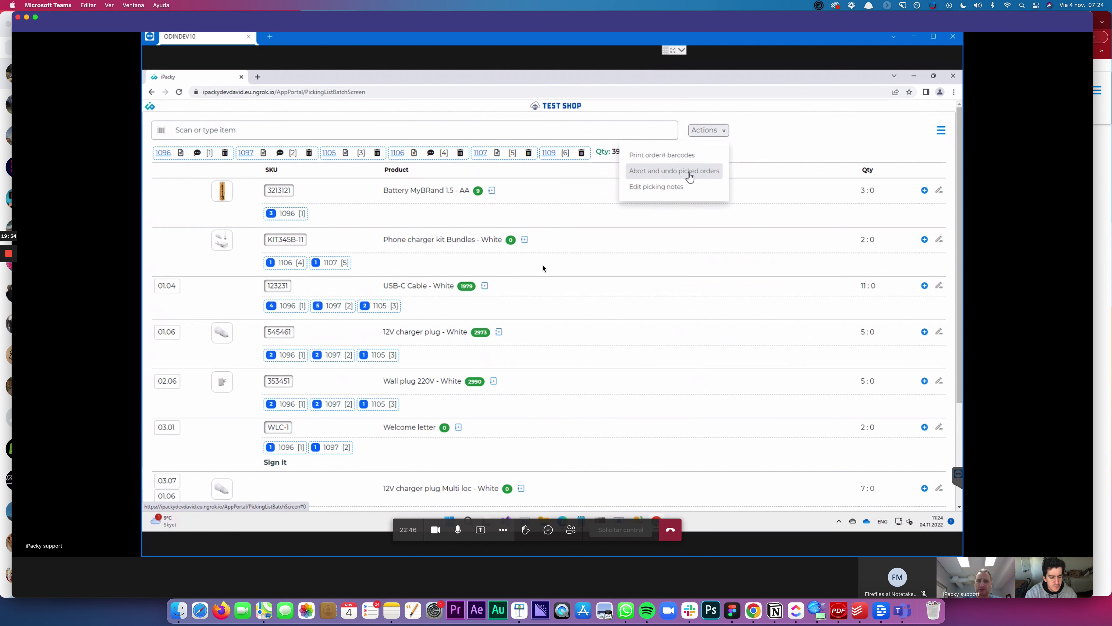
{"action": "left_click", "coordinate": [785, 140]}
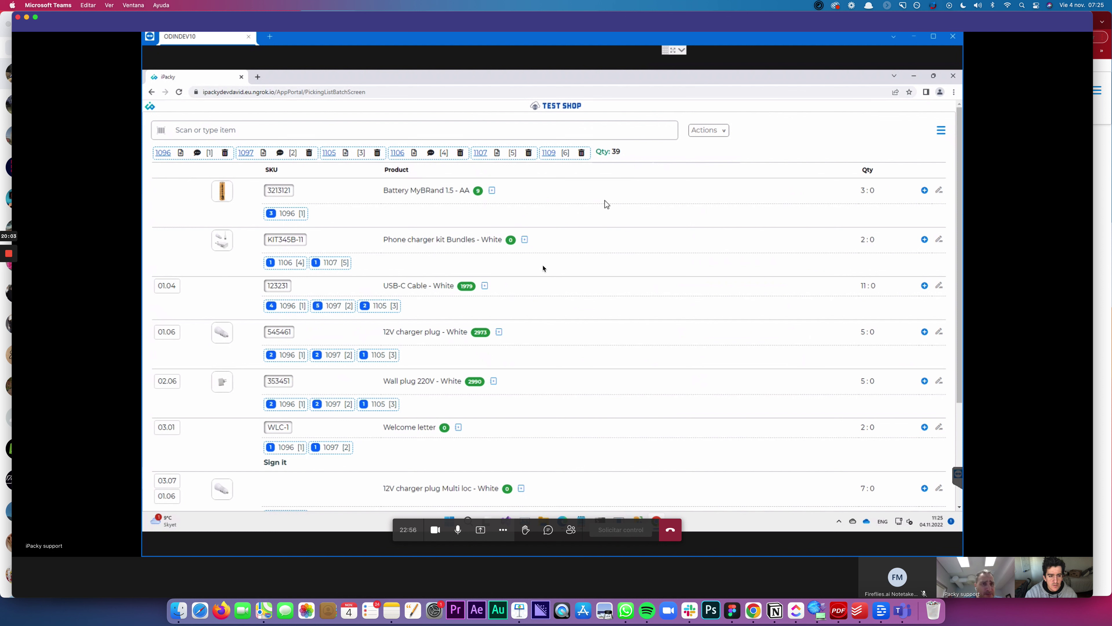
Check the first order's details on the batch picking screen and remove that order from the batch.
{"action": "mouse_move", "coordinate": [165, 158]}
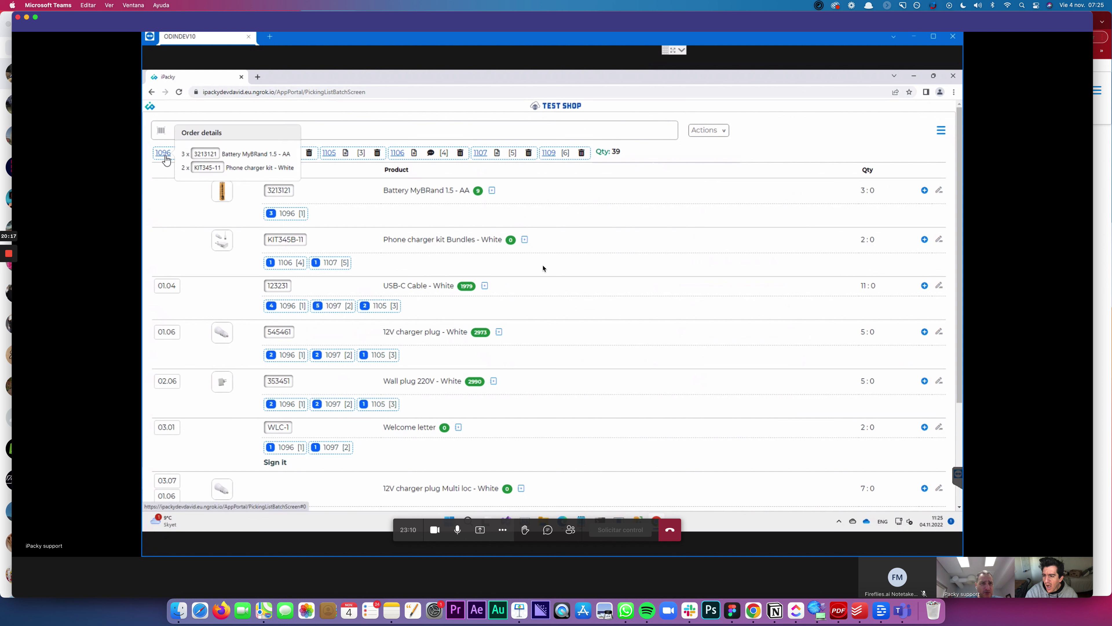
{"action": "left_click", "coordinate": [164, 154]}
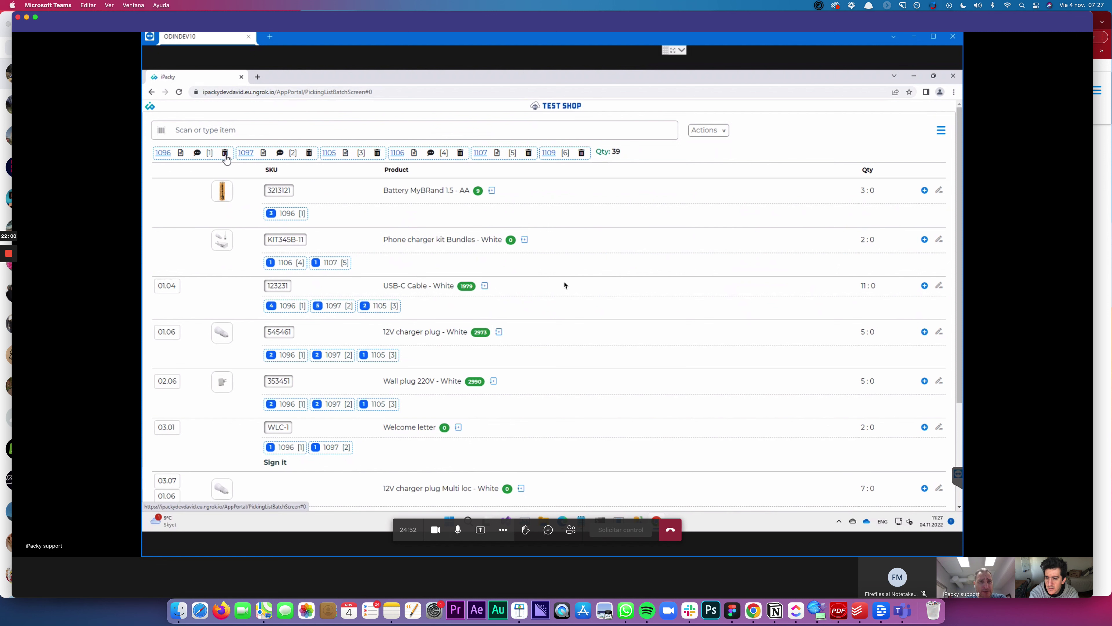
{"action": "left_click", "coordinate": [225, 155]}
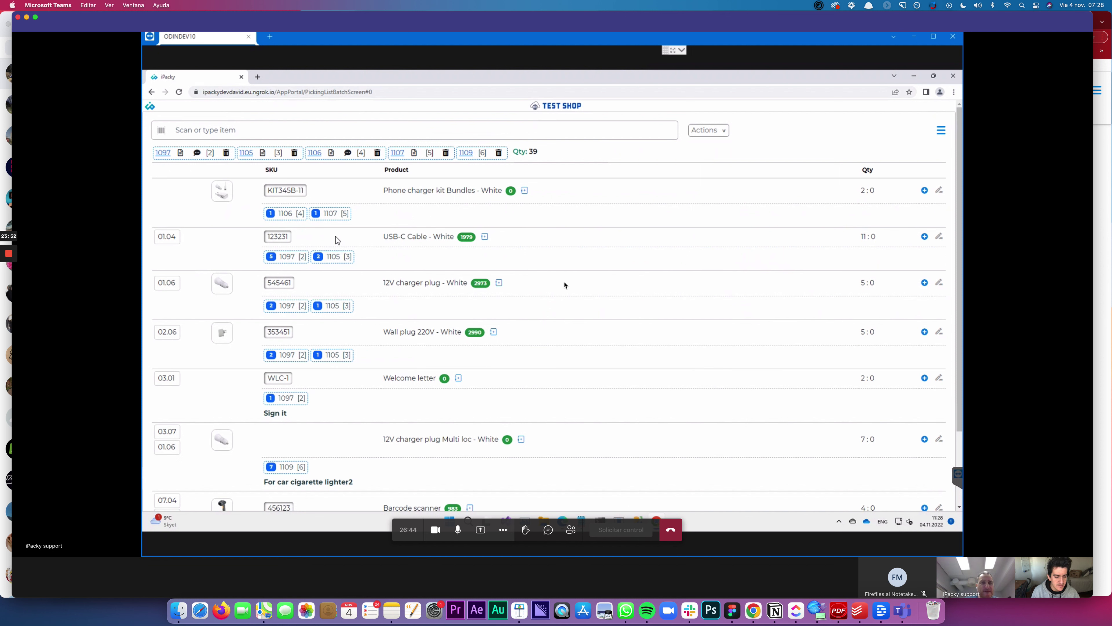
{"action": "mouse_move", "coordinate": [164, 162]}
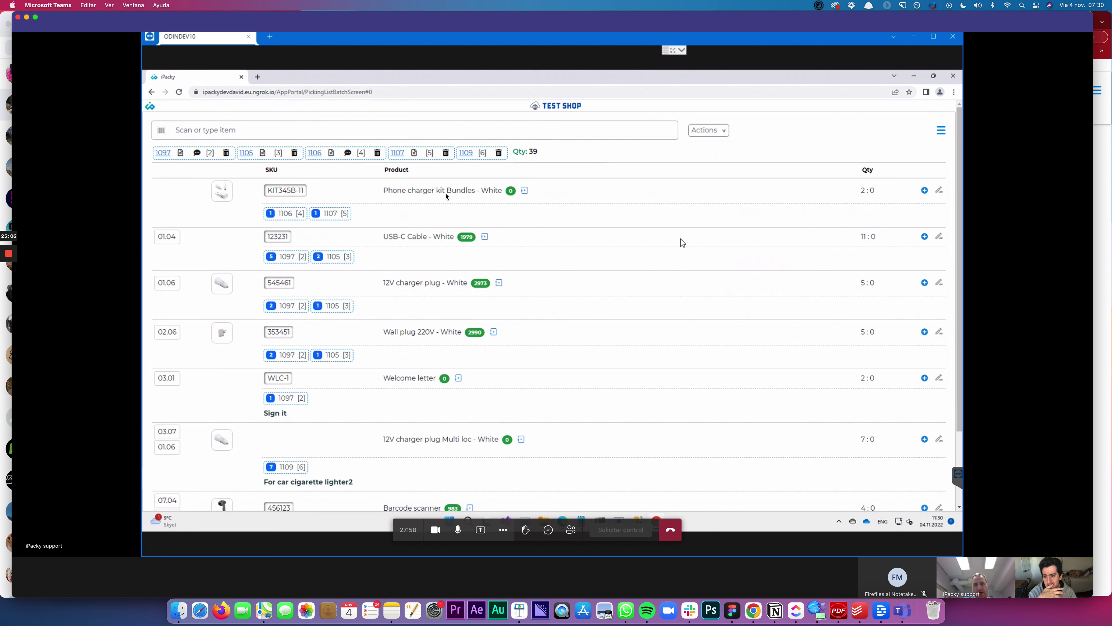
Add the line "Where you set the picking boxes?" to the open note in Notes and return to the Teams call.
{"action": "left_click", "coordinate": [392, 610]}
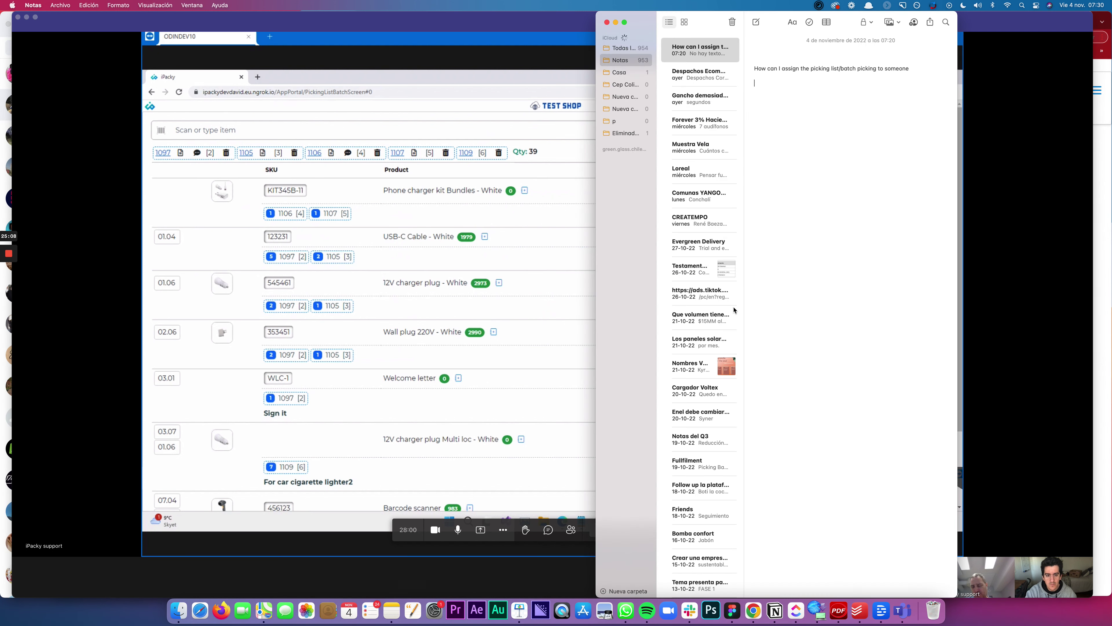
{"action": "key", "text": "Return"}
{"action": "type", "text": "Where you"}
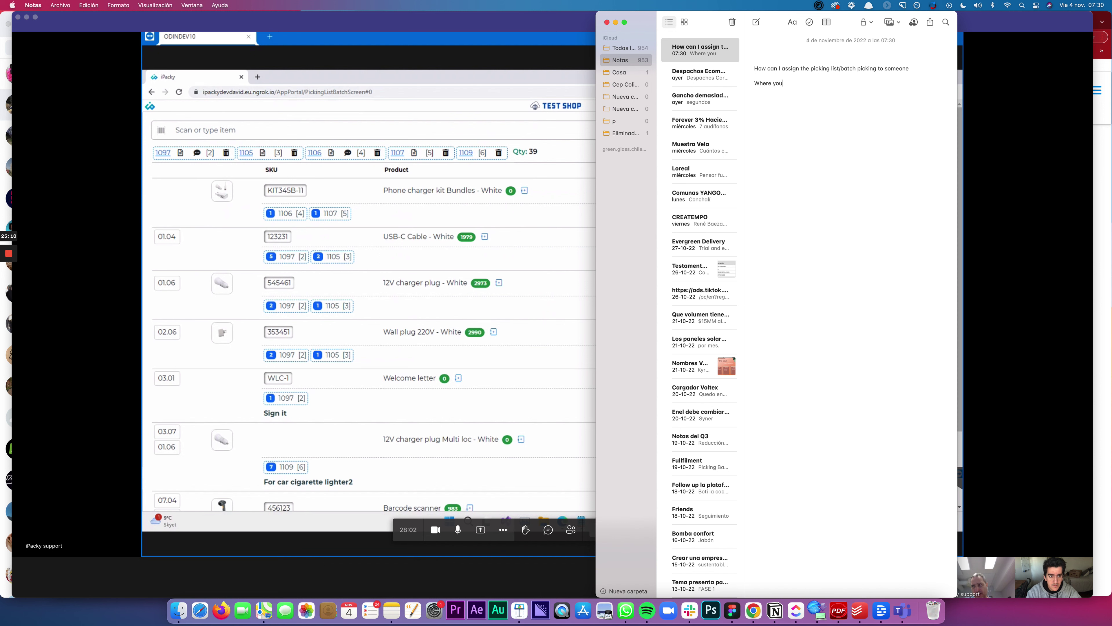
{"action": "type", "text": " set the picking "}
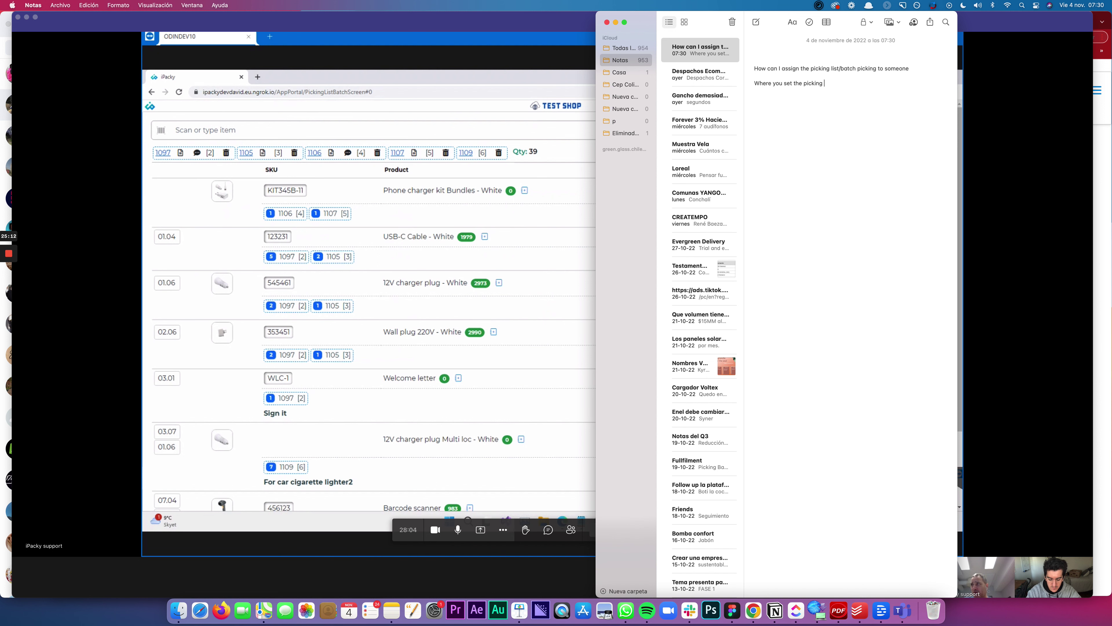
{"action": "type", "text": "boxes?"}
{"action": "key", "text": "super+Tab"}
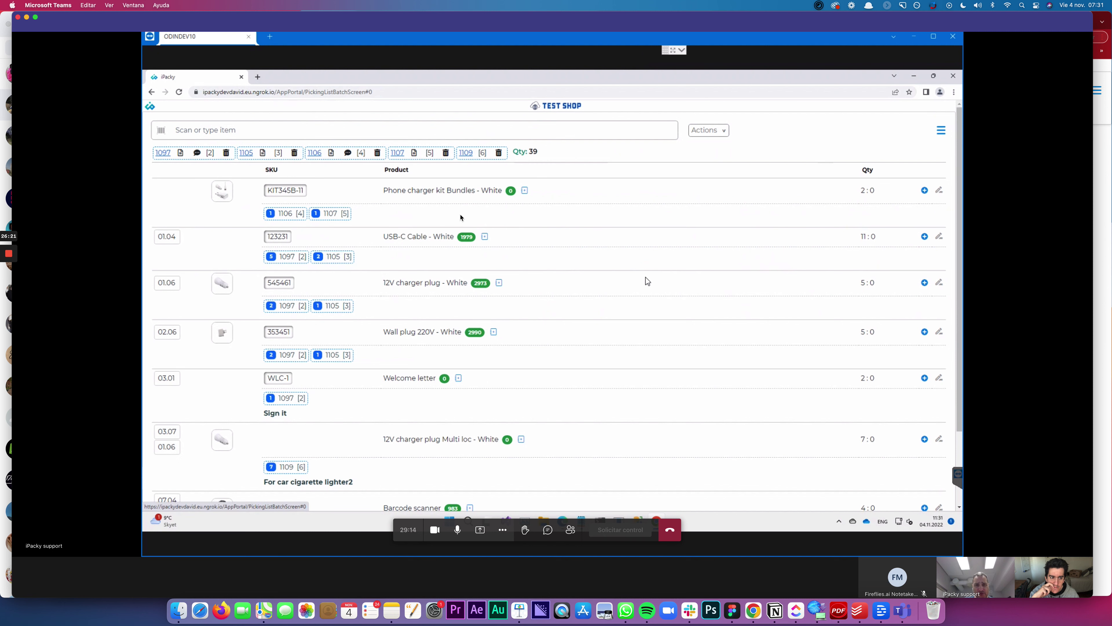
Look through the batch's item list down to the barcode scanner and review the available batch actions.
{"action": "scroll", "coordinate": [654, 277], "scroll_direction": "down", "scroll_amount": 3}
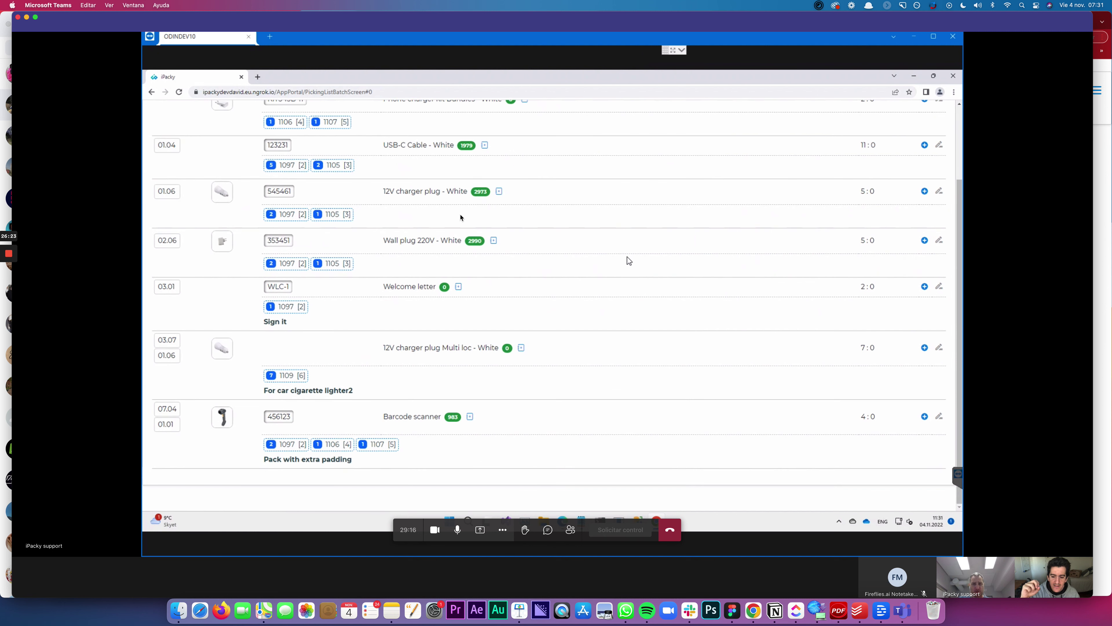
{"action": "scroll", "coordinate": [628, 260], "scroll_direction": "up", "scroll_amount": 3}
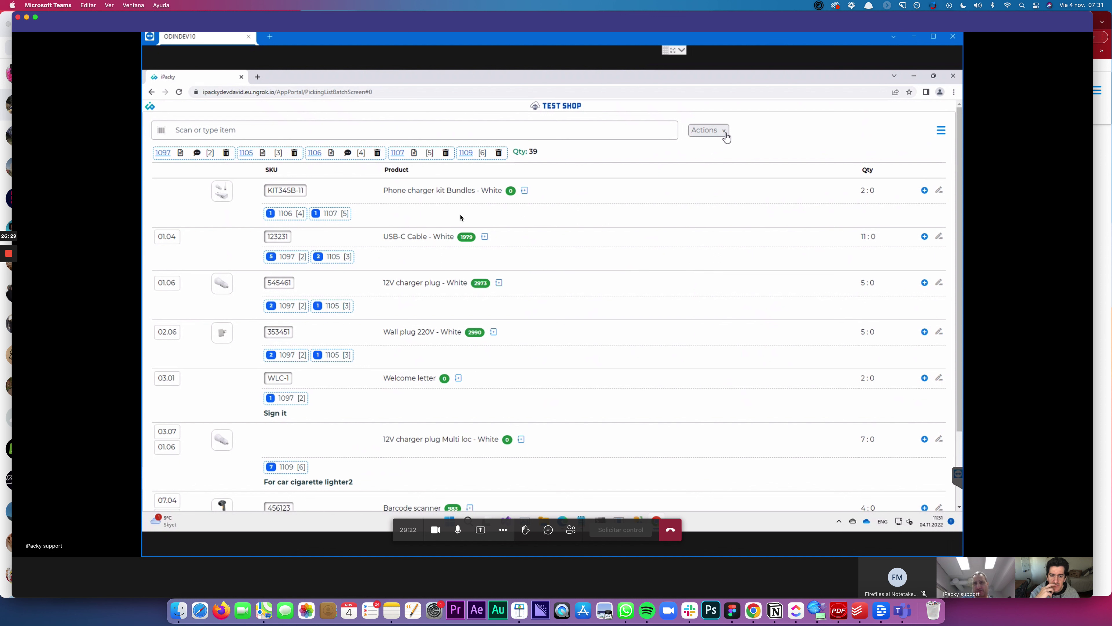
{"action": "left_click", "coordinate": [726, 133]}
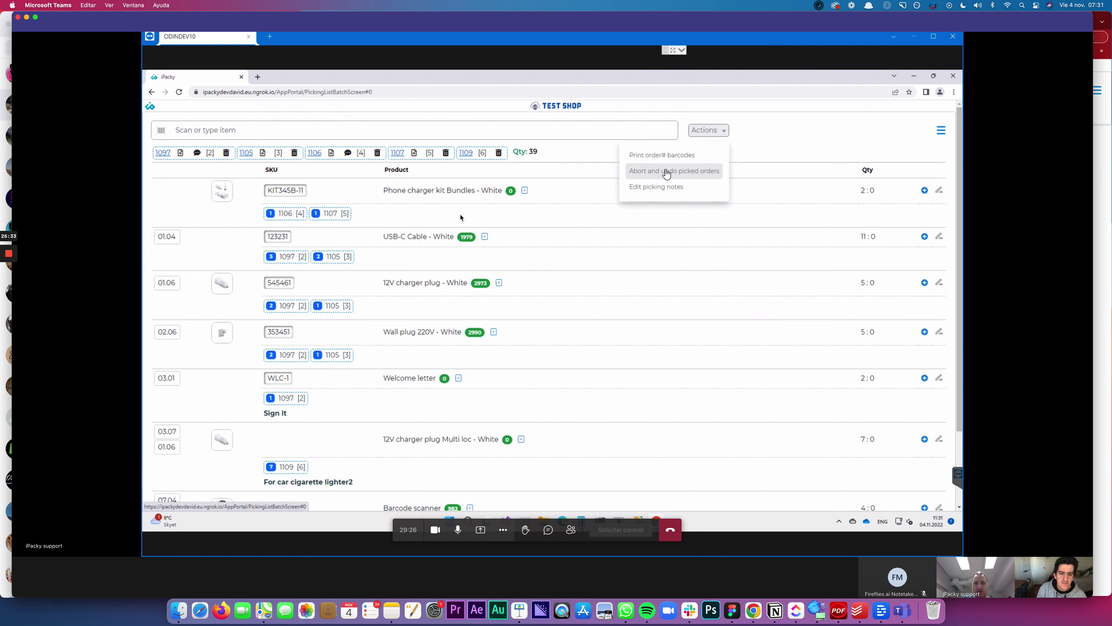
{"action": "left_click", "coordinate": [792, 140]}
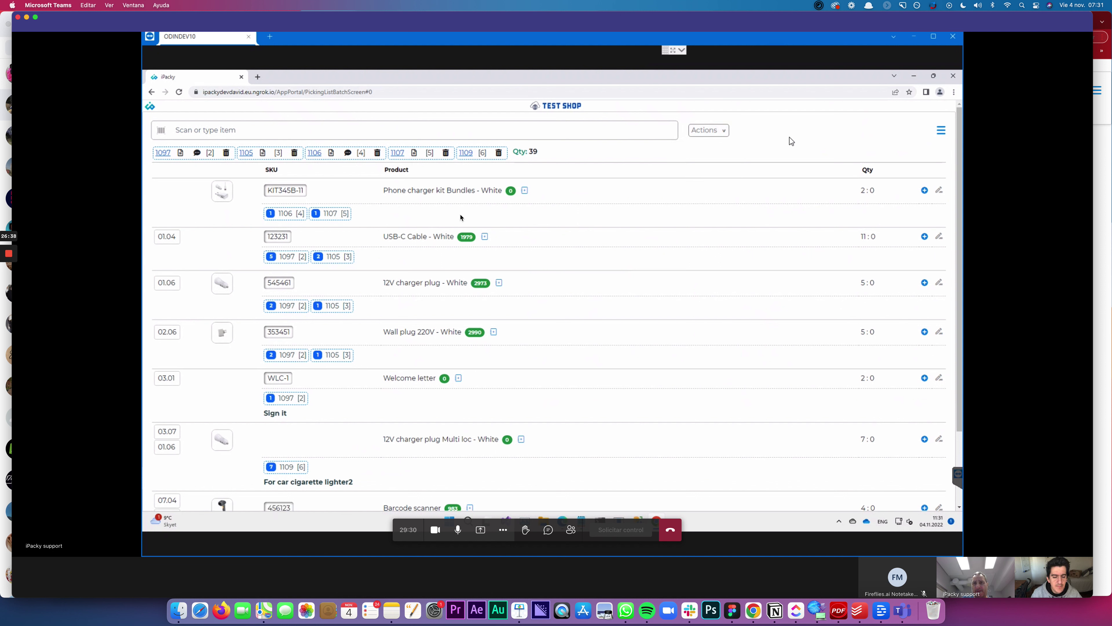
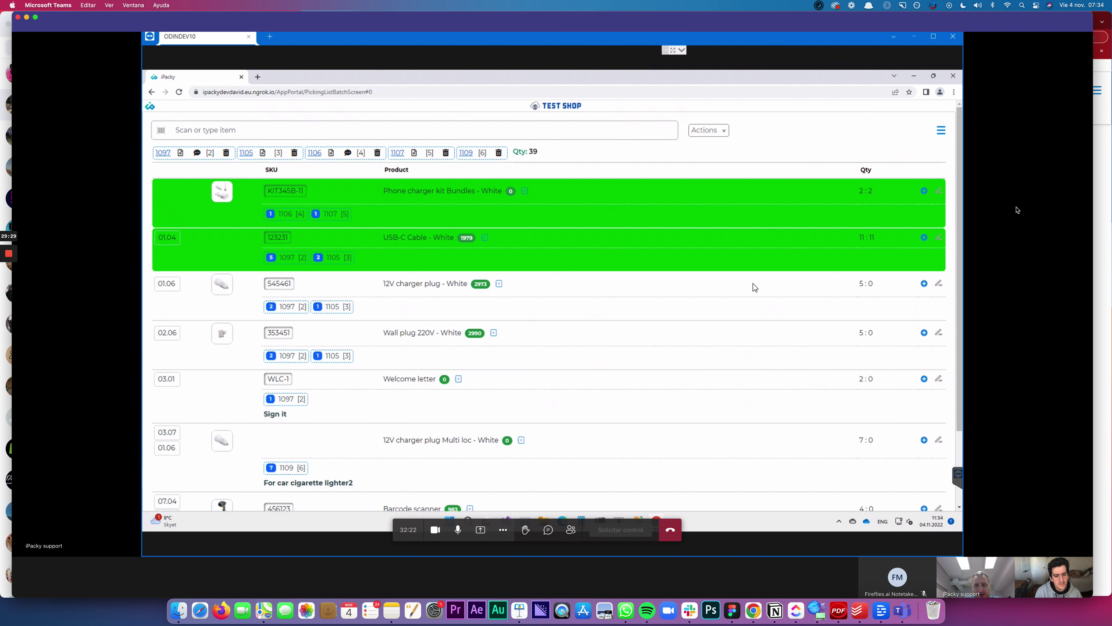
Show where Picking batches is found in the app's navigation and return to the batch.
{"action": "left_click", "coordinate": [942, 131]}
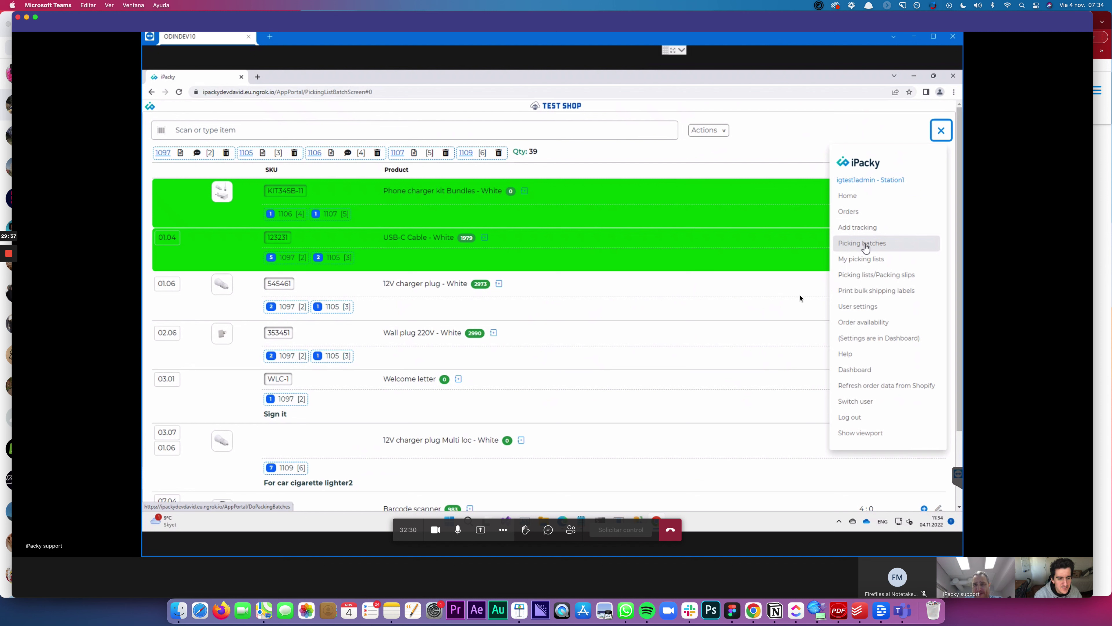
{"action": "left_click", "coordinate": [743, 290]}
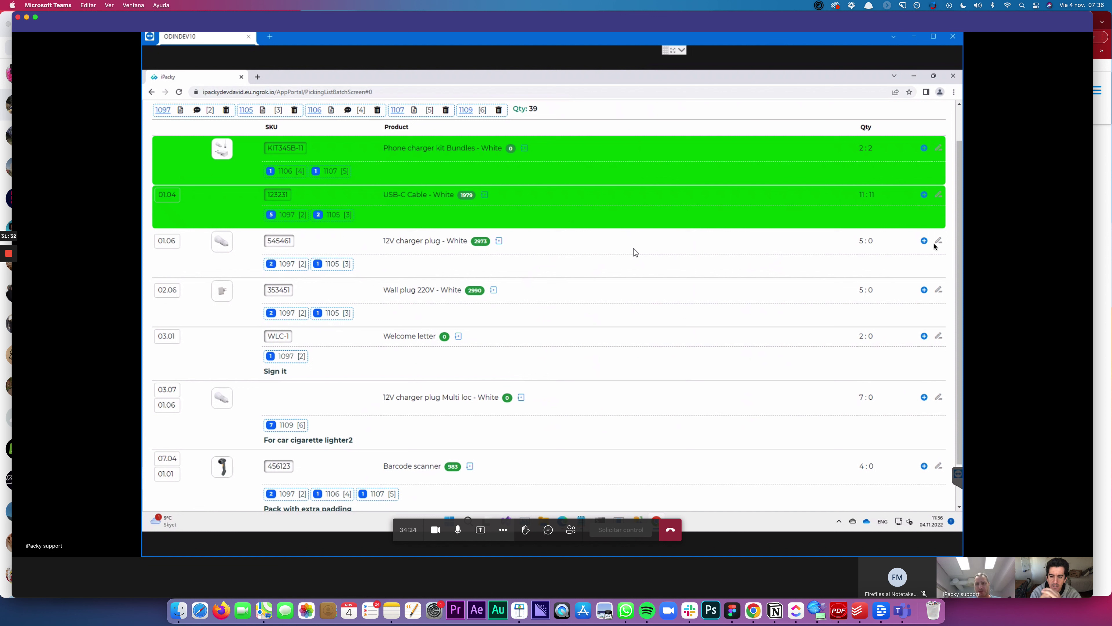
Mark all five 12V charger plugs and all five 220V wall plugs in the batch as picked.
{"action": "left_click", "coordinate": [924, 241]}
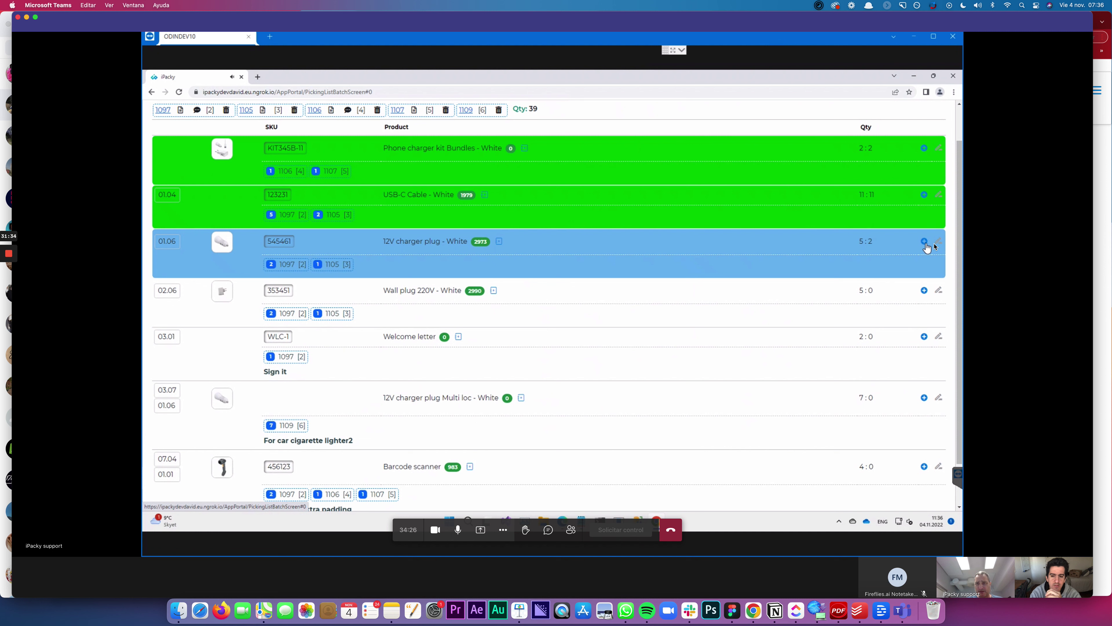
{"action": "left_click", "coordinate": [925, 242]}
{"action": "left_click", "coordinate": [925, 242]}
{"action": "left_click", "coordinate": [925, 242]}
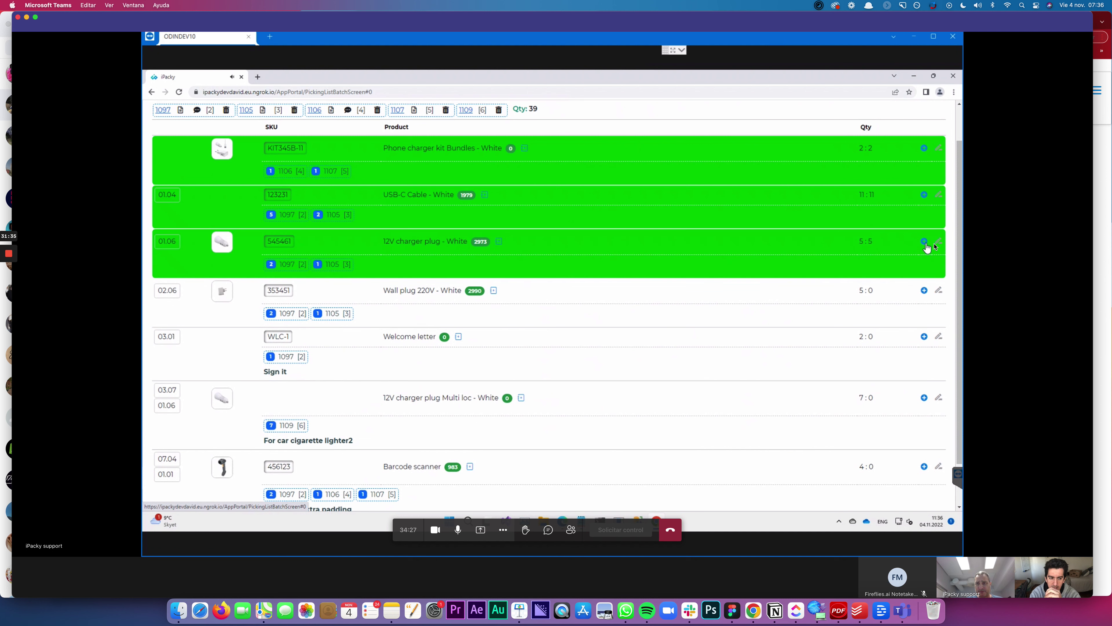
{"action": "left_click", "coordinate": [924, 291]}
{"action": "left_click", "coordinate": [925, 291]}
{"action": "left_click", "coordinate": [924, 291]}
{"action": "left_click", "coordinate": [924, 291]}
{"action": "left_click", "coordinate": [925, 291]}
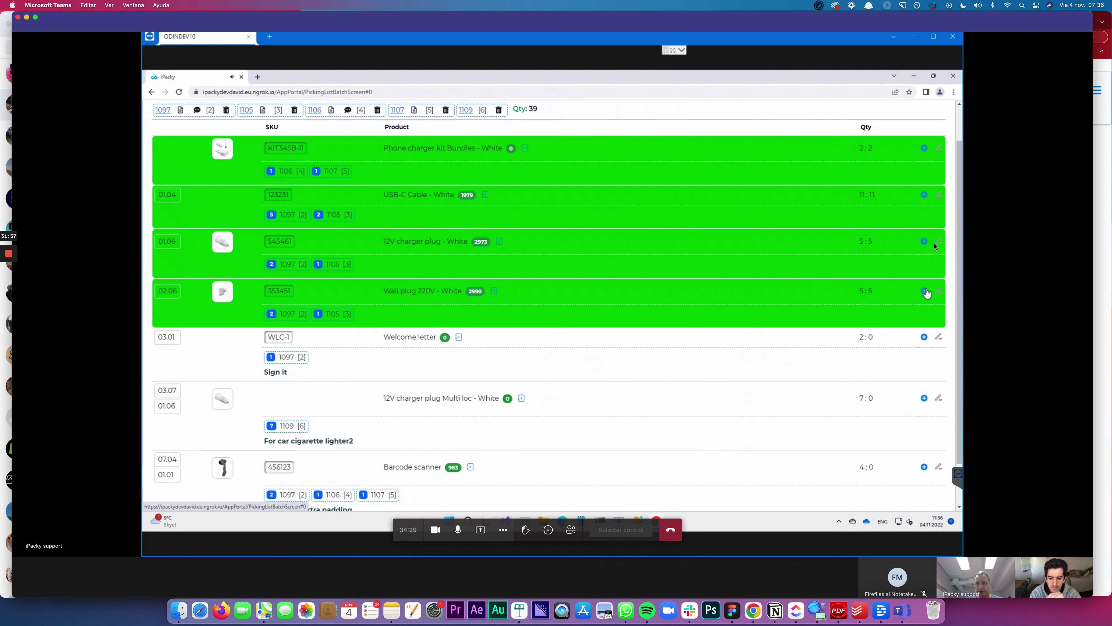
Mark both Welcome letters as picked and try to add a third one beyond the ordered quantity.
{"action": "left_click", "coordinate": [924, 337]}
{"action": "left_click", "coordinate": [923, 337]}
{"action": "left_click", "coordinate": [924, 337]}
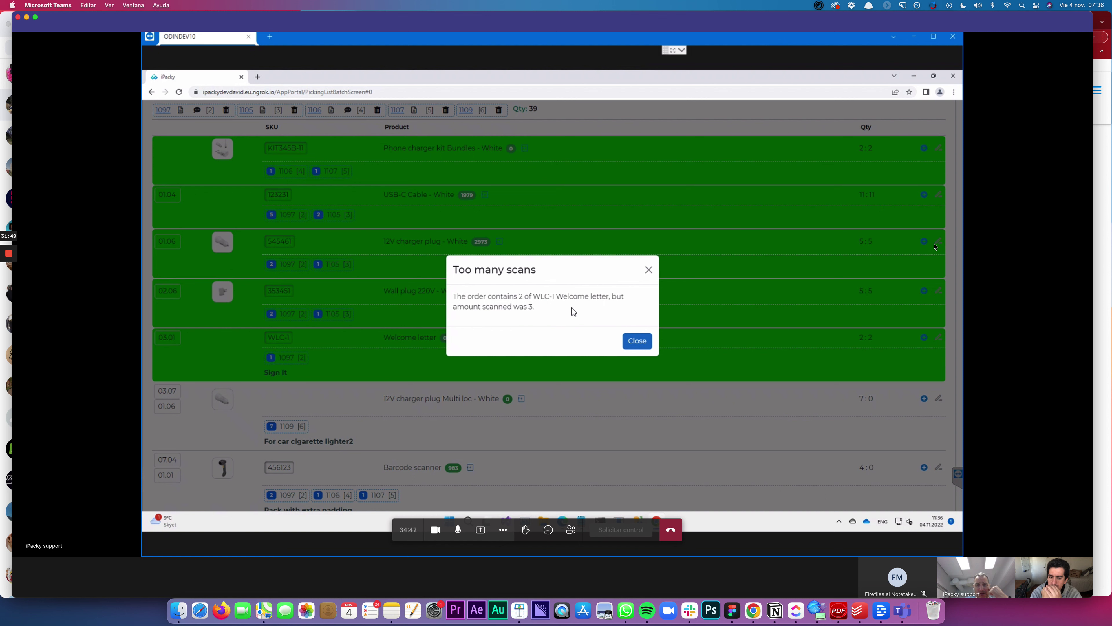
{"action": "left_click", "coordinate": [637, 341]}
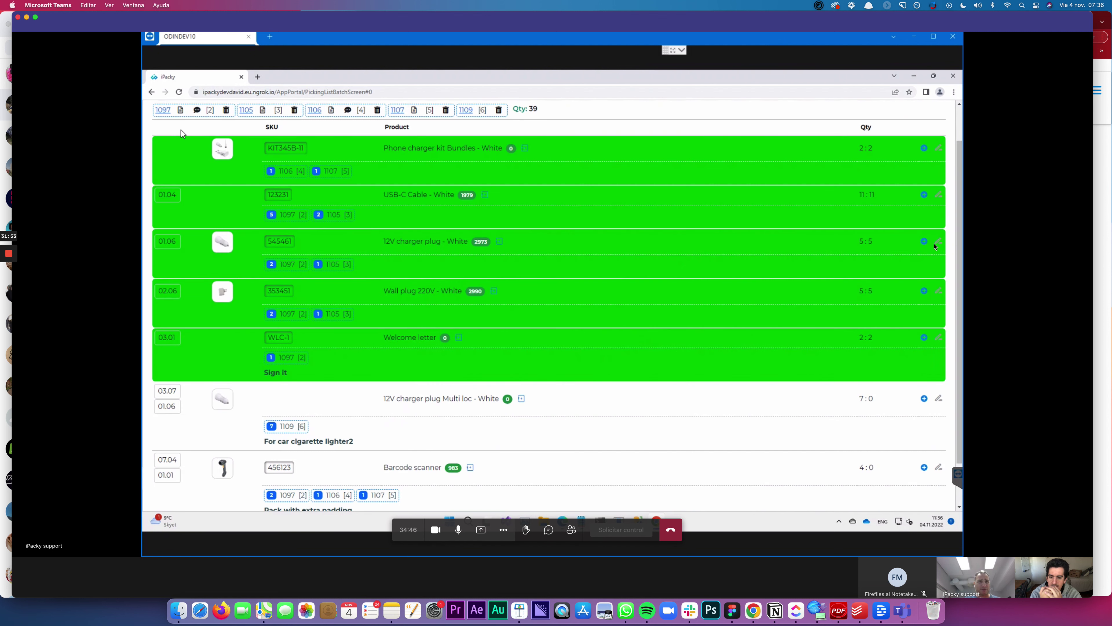
Try to scan an item with the code 434444 into the batch and dismiss the resulting dialog.
{"action": "scroll", "coordinate": [297, 162], "scroll_direction": "up", "scroll_amount": 2}
{"action": "left_click", "coordinate": [242, 130]}
{"action": "type", "text": "434444"}
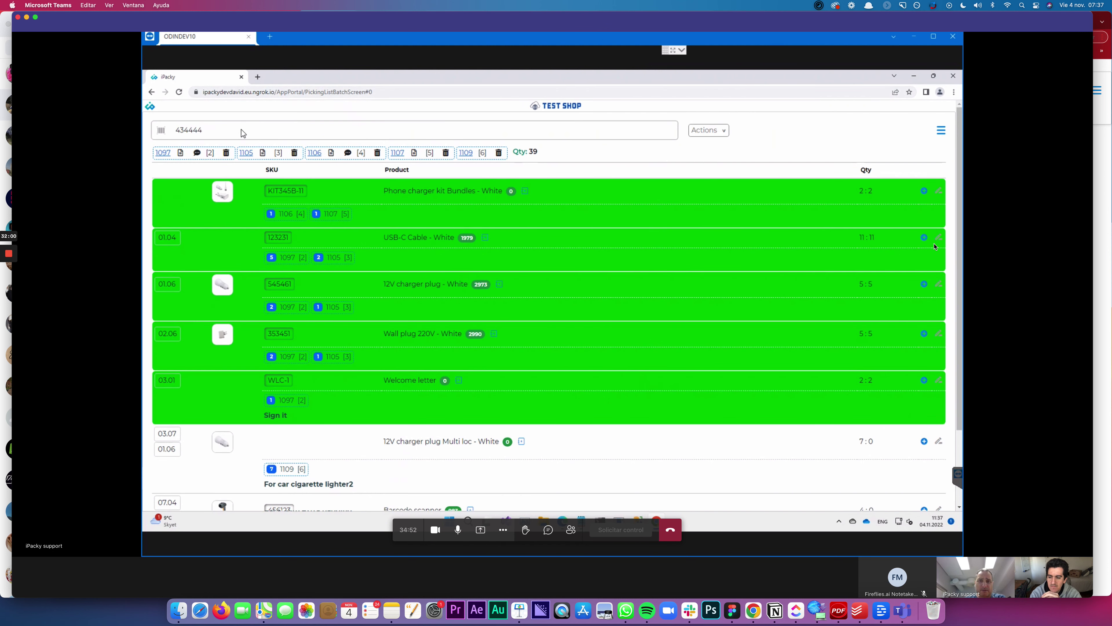
{"action": "key", "text": "Return"}
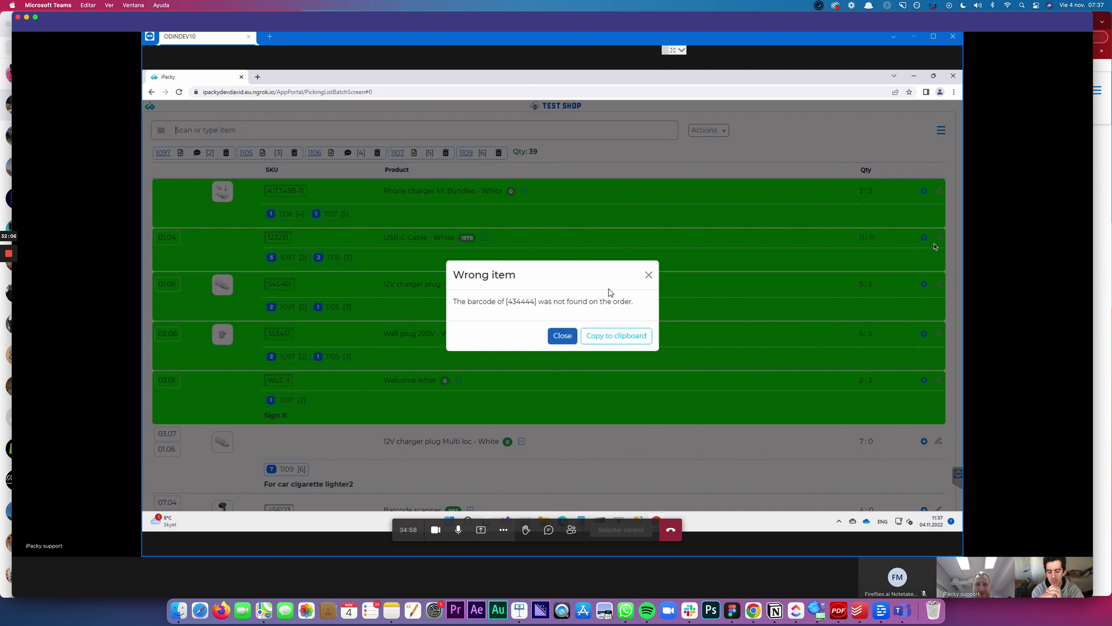
{"action": "left_click", "coordinate": [567, 336]}
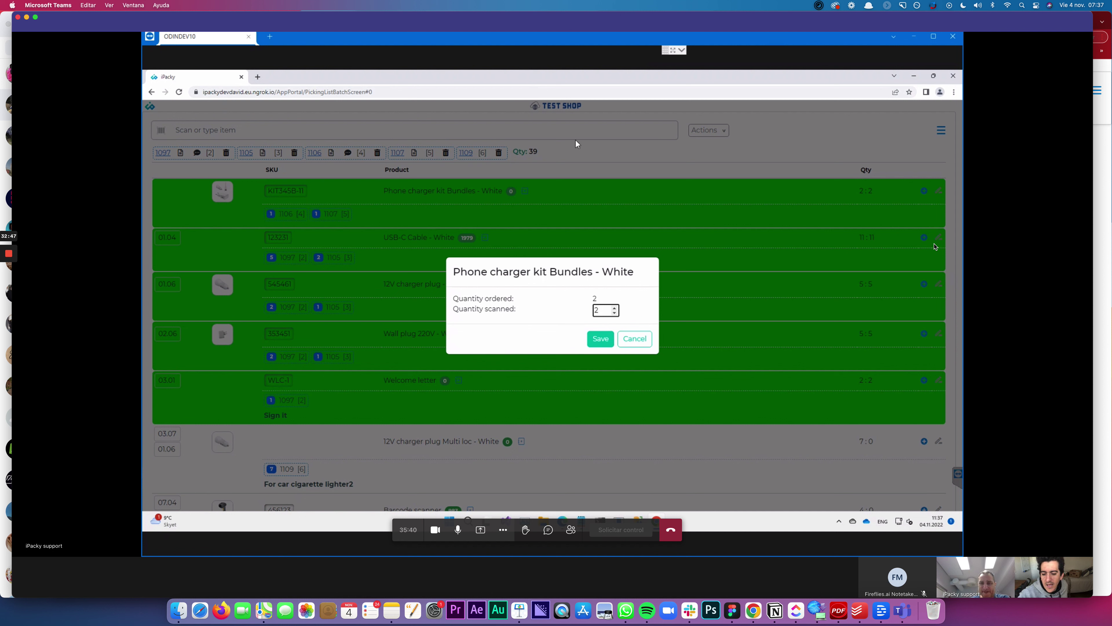
Cancel the scanned-quantity edit for Phone charger kit Bundles and mark three 12V charger plug Multi loc items as picked.
{"action": "left_click", "coordinate": [649, 338]}
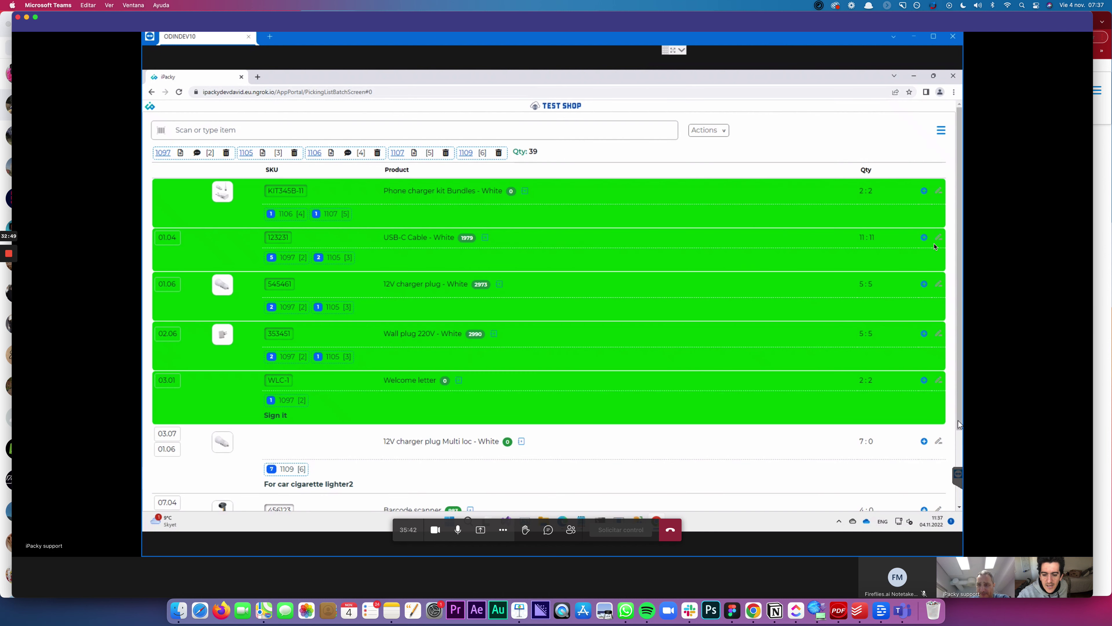
{"action": "scroll", "coordinate": [937, 436], "scroll_direction": "down", "scroll_amount": 1}
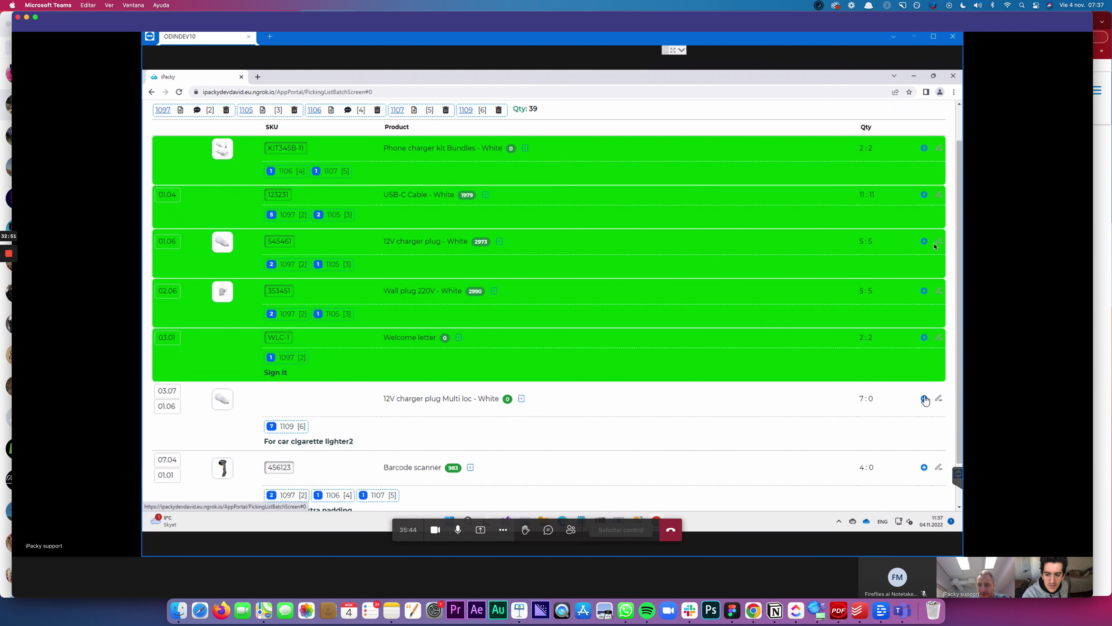
{"action": "left_click", "coordinate": [924, 399]}
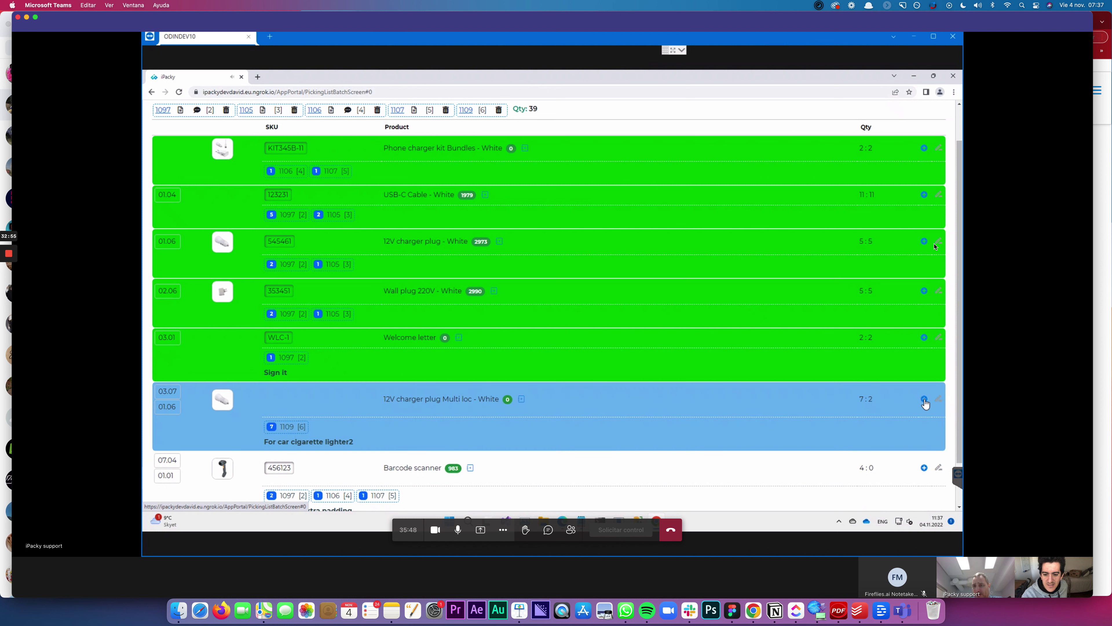
{"action": "left_click", "coordinate": [924, 399]}
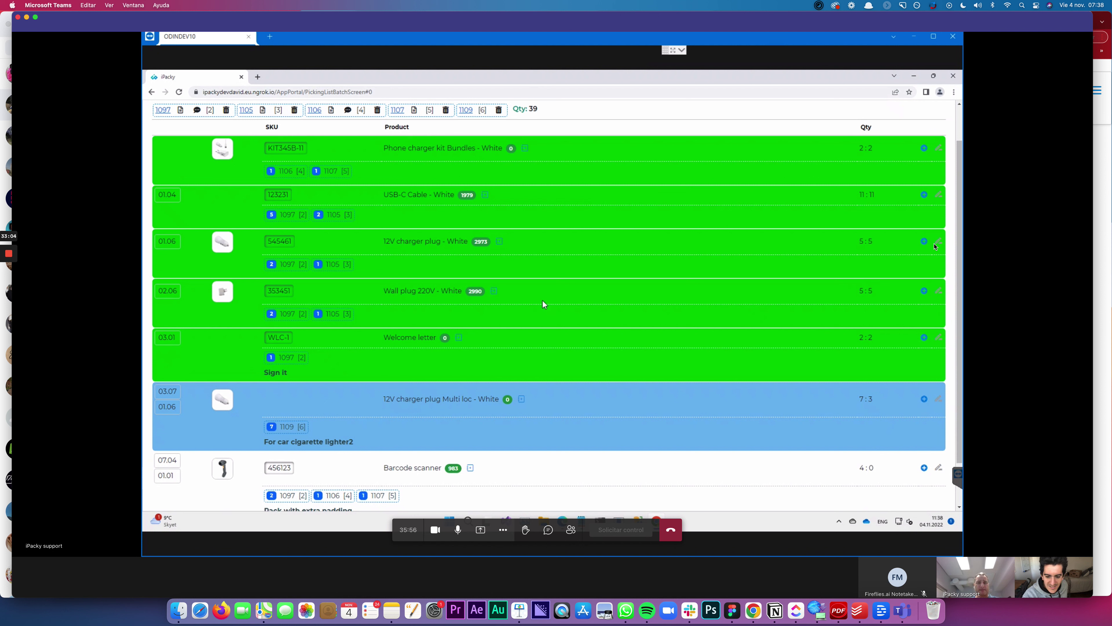
Save the picking note "We are running low" for the Phone charger kit Bundles item.
{"action": "scroll", "coordinate": [553, 268], "scroll_direction": "up", "scroll_amount": 2}
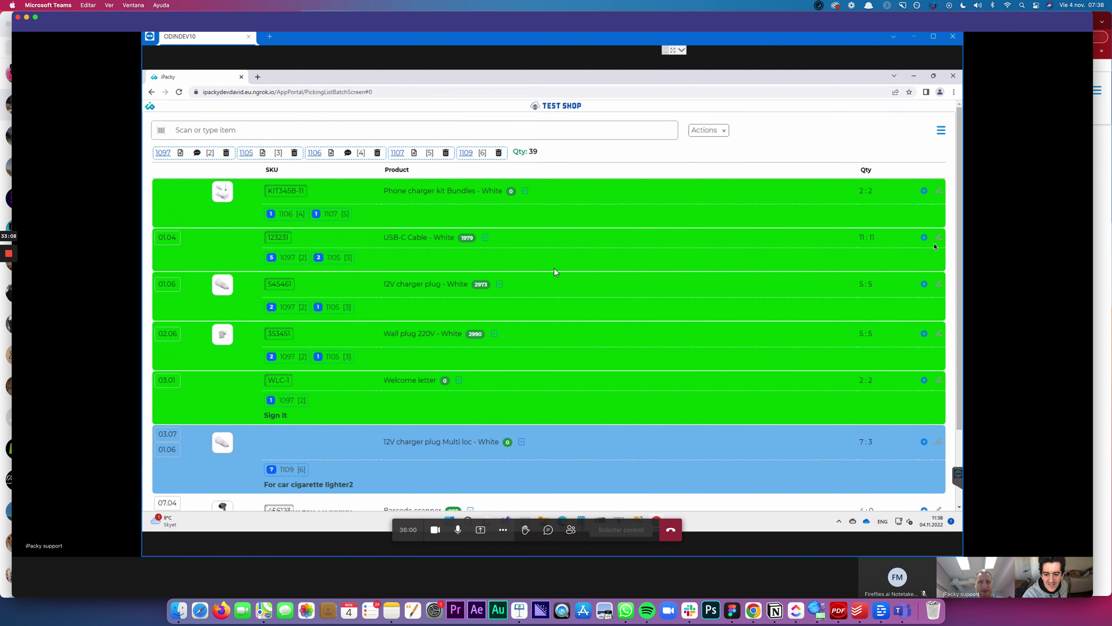
{"action": "left_click", "coordinate": [525, 193]}
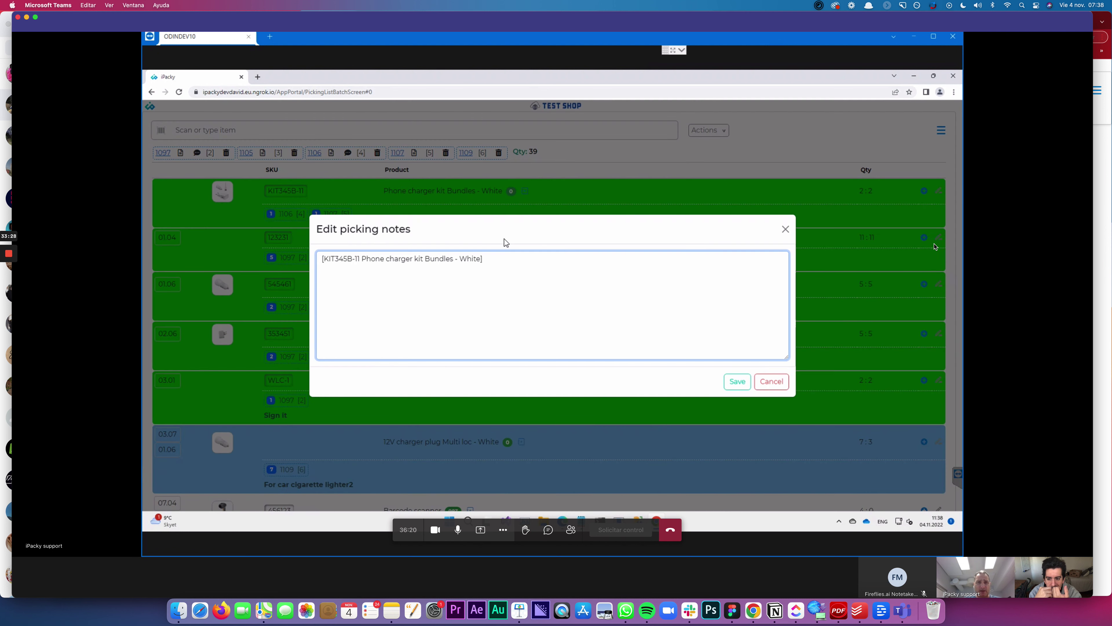
{"action": "type", "text": "We are running low"}
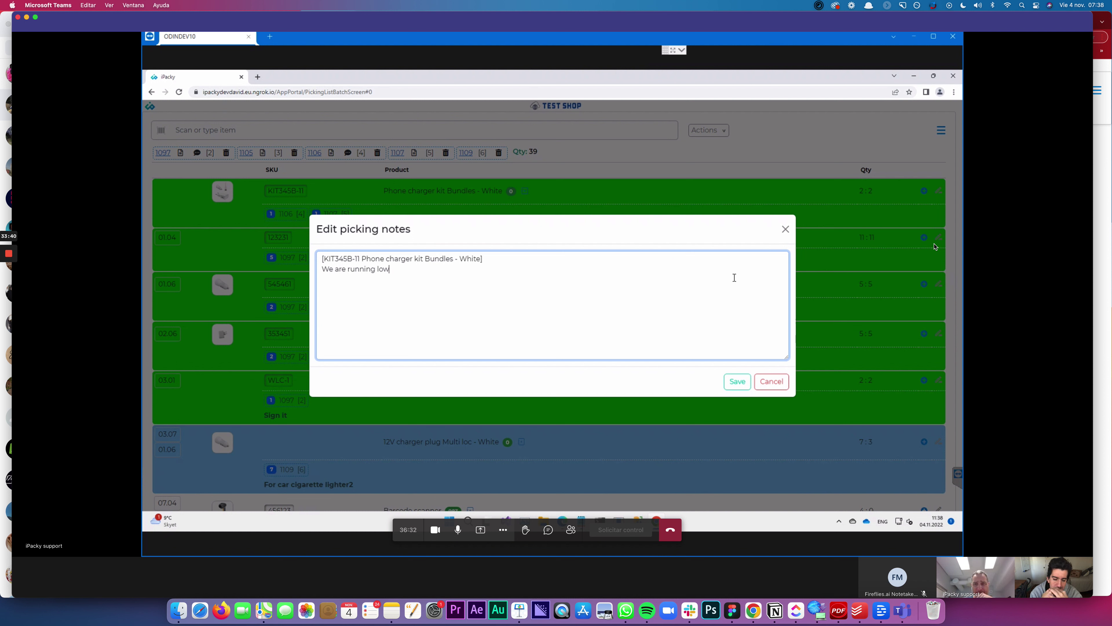
{"action": "left_click", "coordinate": [737, 382]}
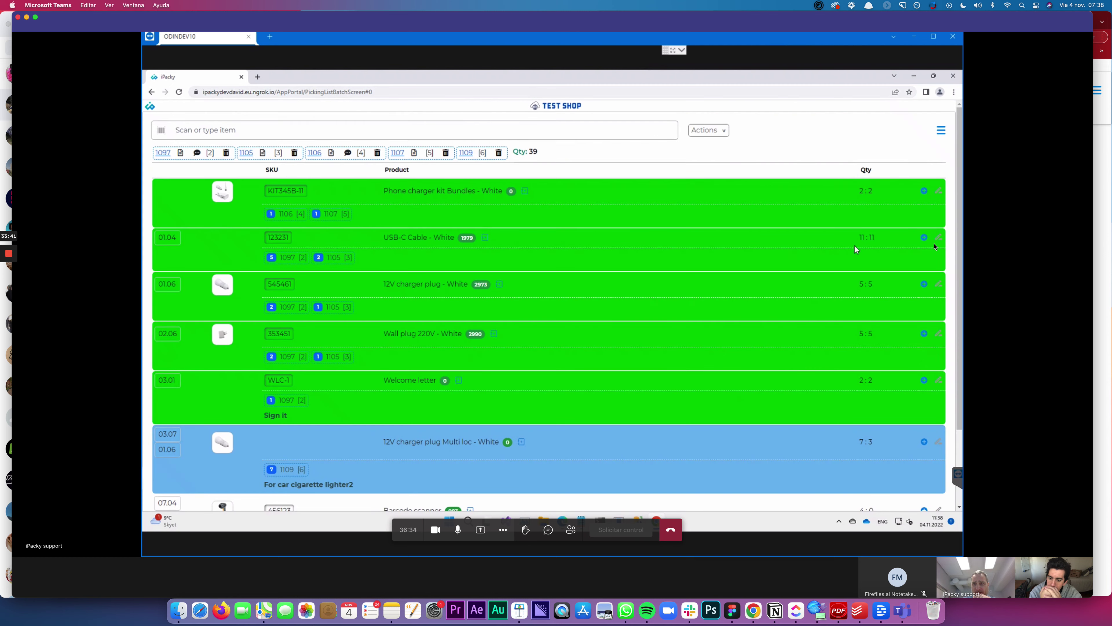
{"action": "left_click", "coordinate": [499, 283]}
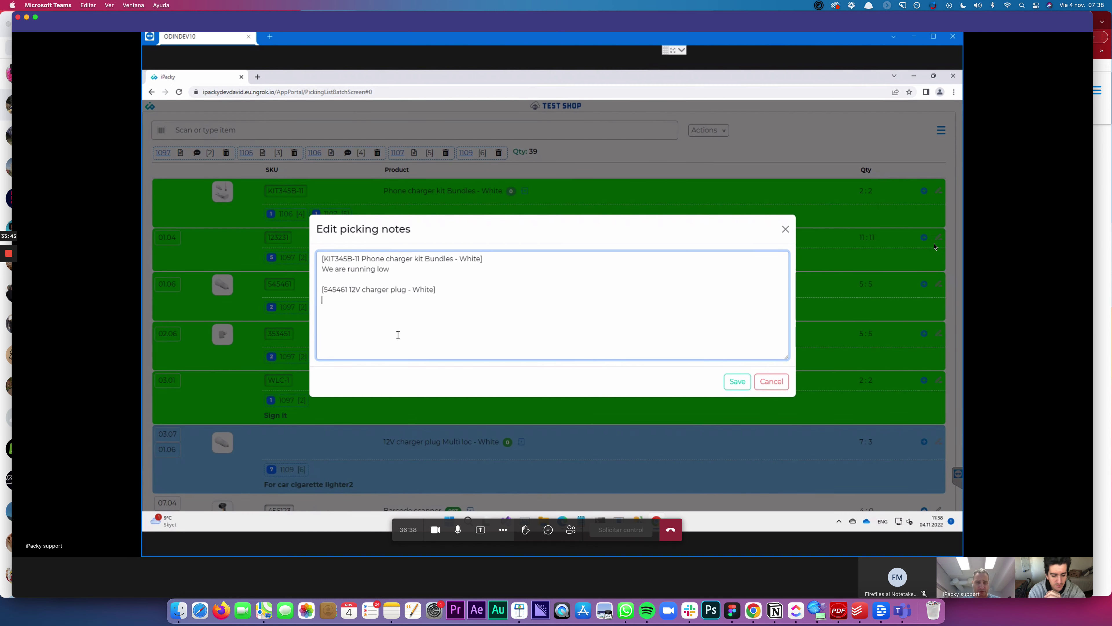
{"action": "type", "text": "Running low"}
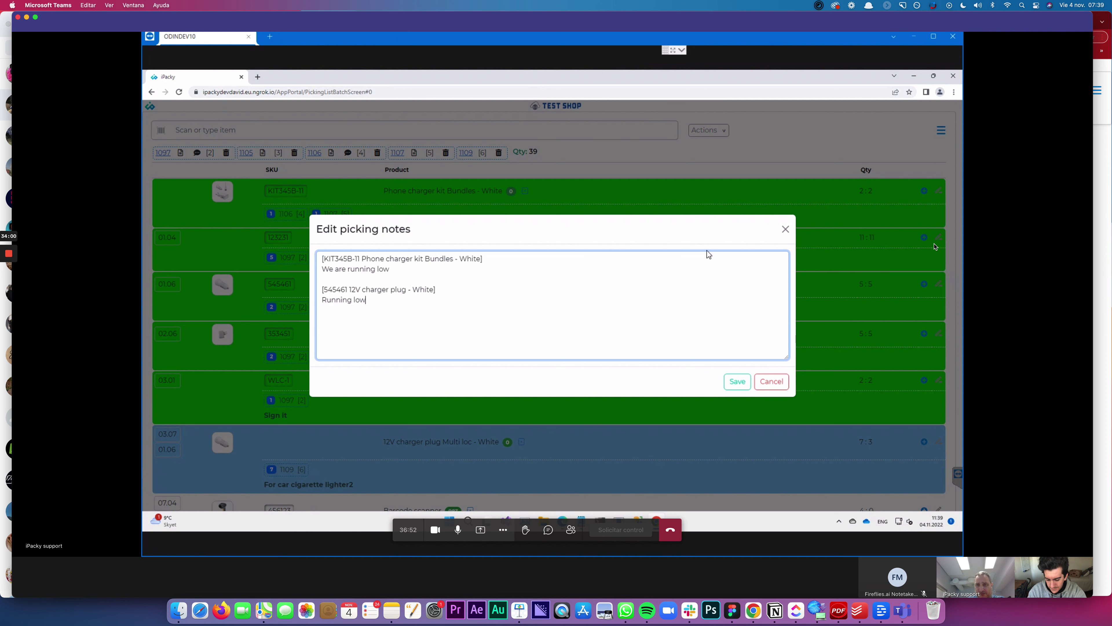
{"action": "left_click", "coordinate": [771, 381]}
{"action": "left_click", "coordinate": [719, 136]}
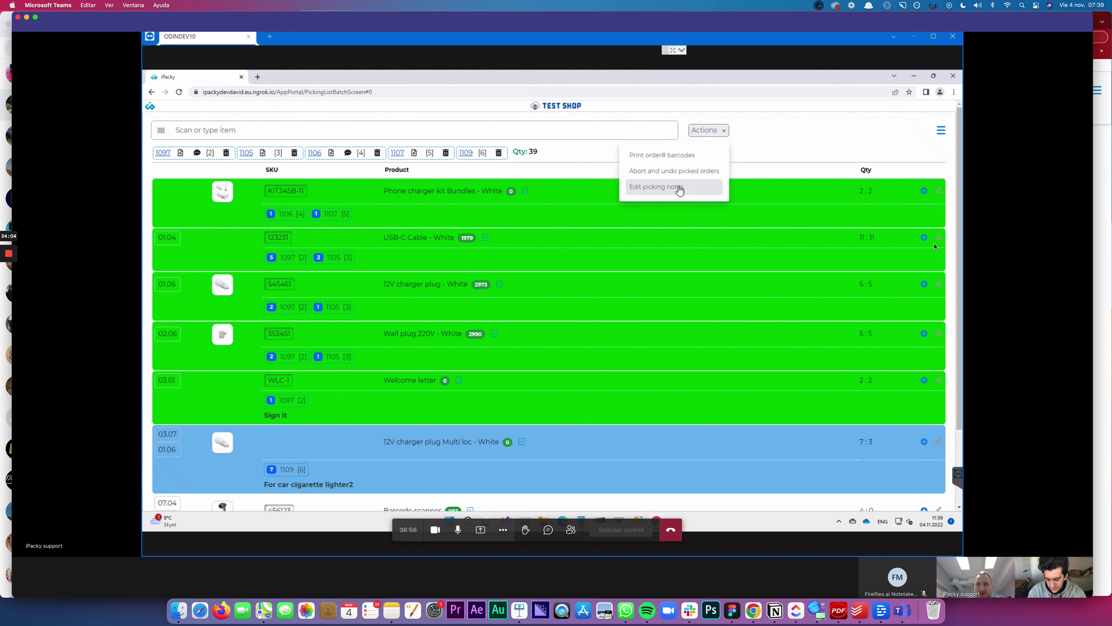
{"action": "left_click", "coordinate": [767, 138]}
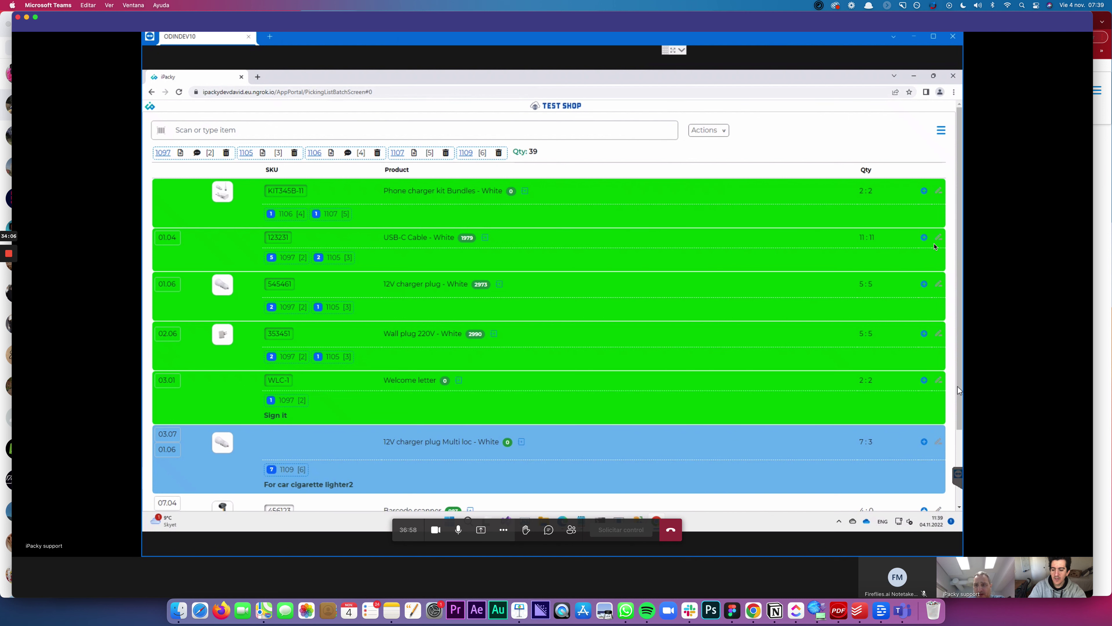
Mark the remaining 12V charger plug Multi loc items as picked until all seven are counted.
{"action": "scroll", "coordinate": [880, 370], "scroll_direction": "down", "scroll_amount": 2}
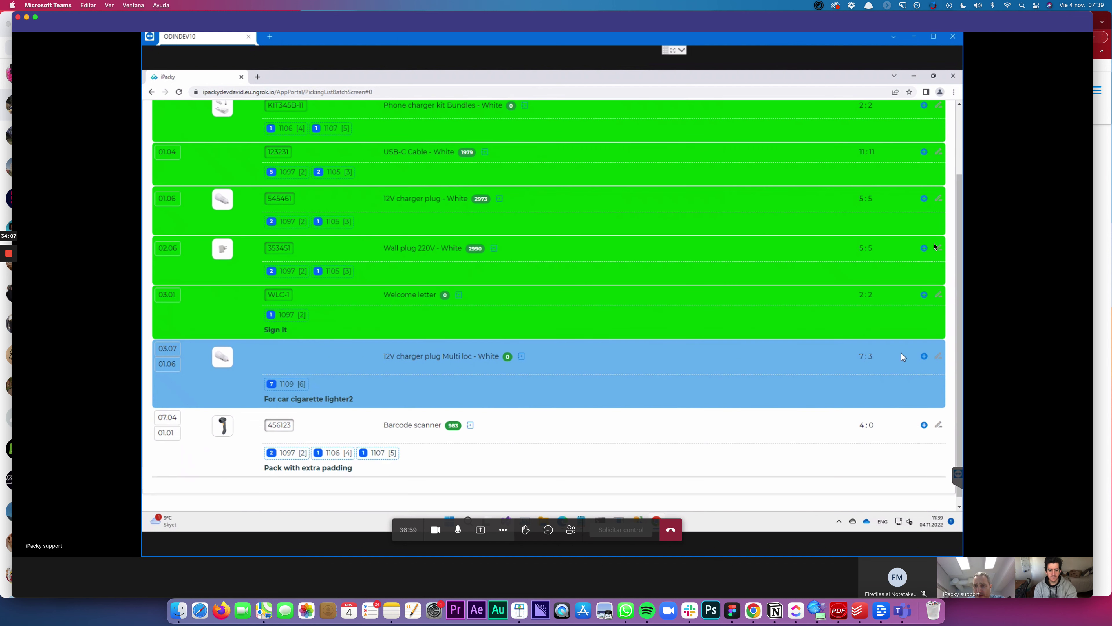
{"action": "left_click", "coordinate": [924, 355]}
{"action": "left_click", "coordinate": [923, 355]}
{"action": "left_click", "coordinate": [924, 356]}
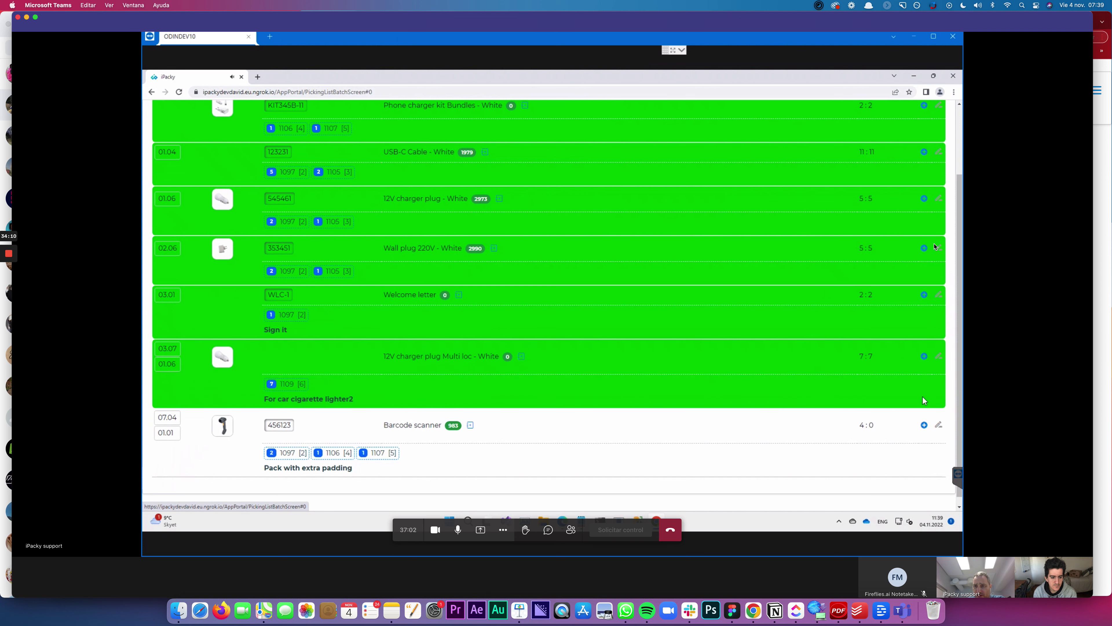
Complete the batch by marking all four Barcode scanners as picked, resuming the paused debugger and dismissing the batch dialog.
{"action": "left_click", "coordinate": [924, 425]}
{"action": "left_click", "coordinate": [924, 425]}
{"action": "left_click", "coordinate": [923, 425]}
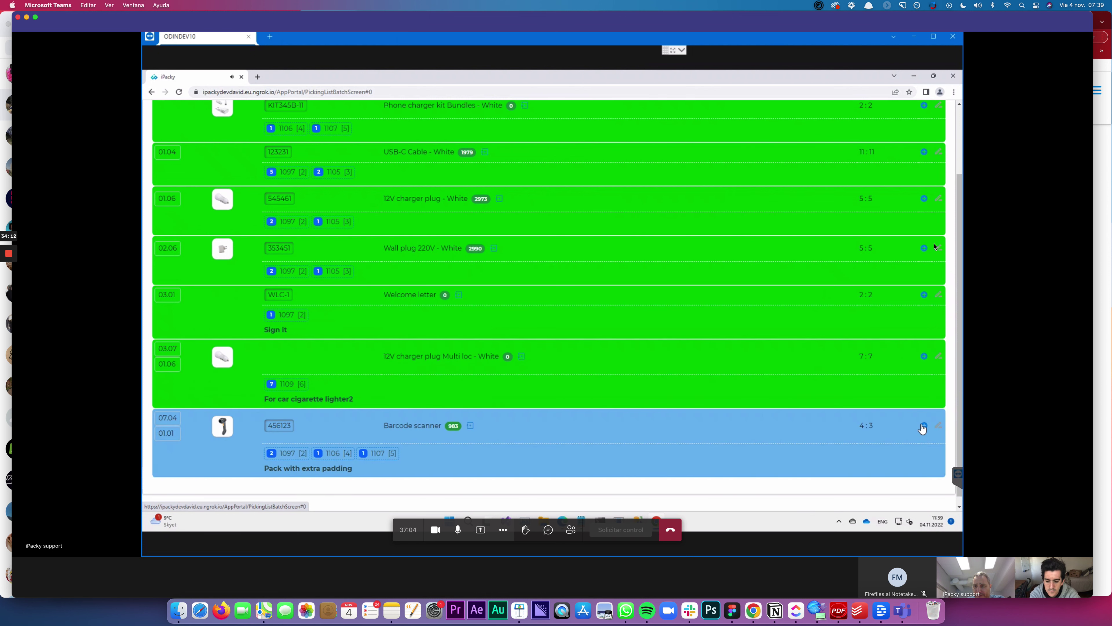
{"action": "left_click", "coordinate": [923, 426]}
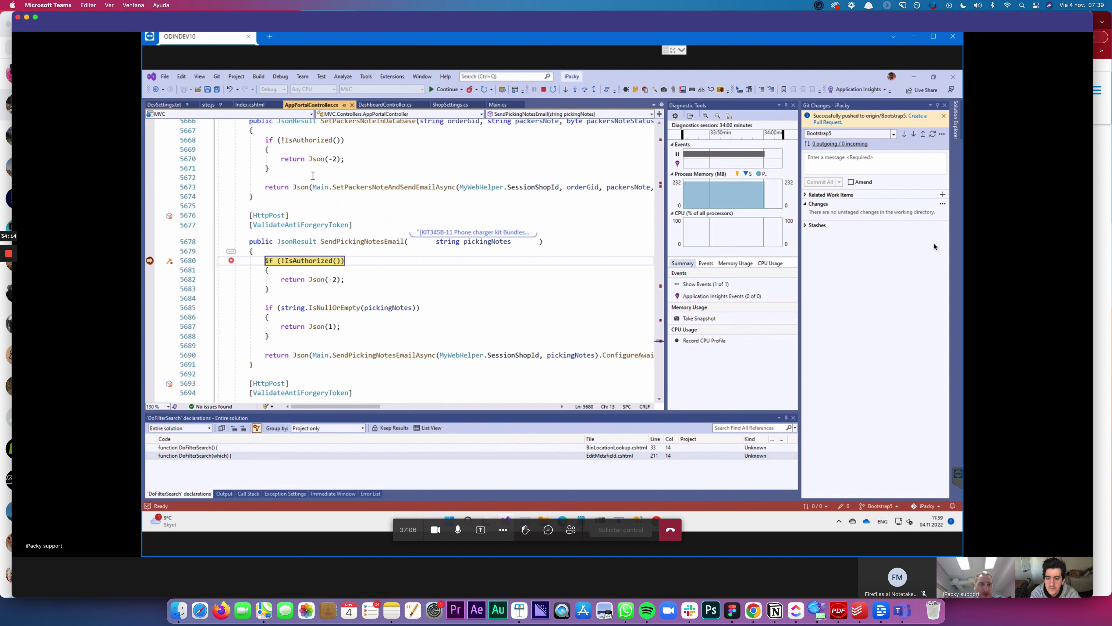
{"action": "left_click", "coordinate": [443, 89]}
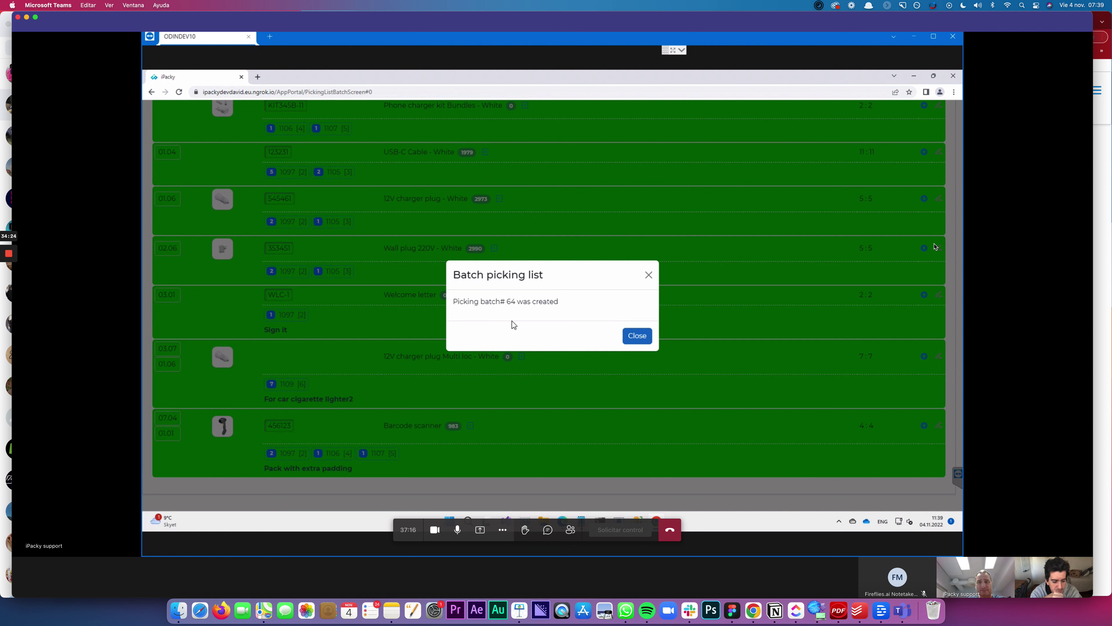
{"action": "left_click", "coordinate": [639, 336]}
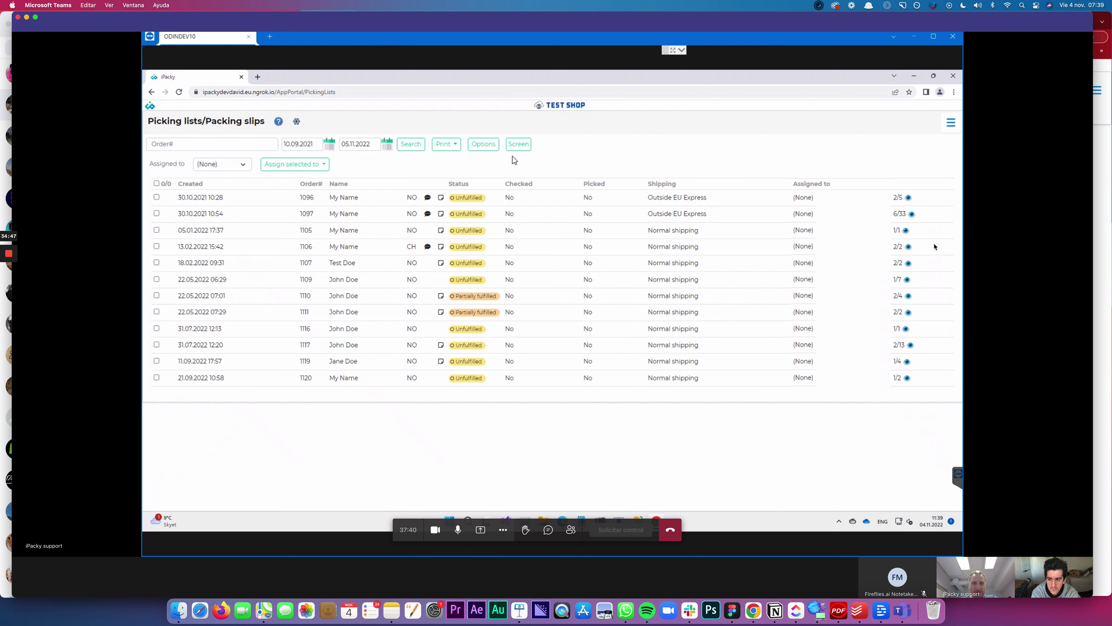
Turn on the Already checked and Already printed options for the picking lists and apply them.
{"action": "left_click", "coordinate": [482, 145]}
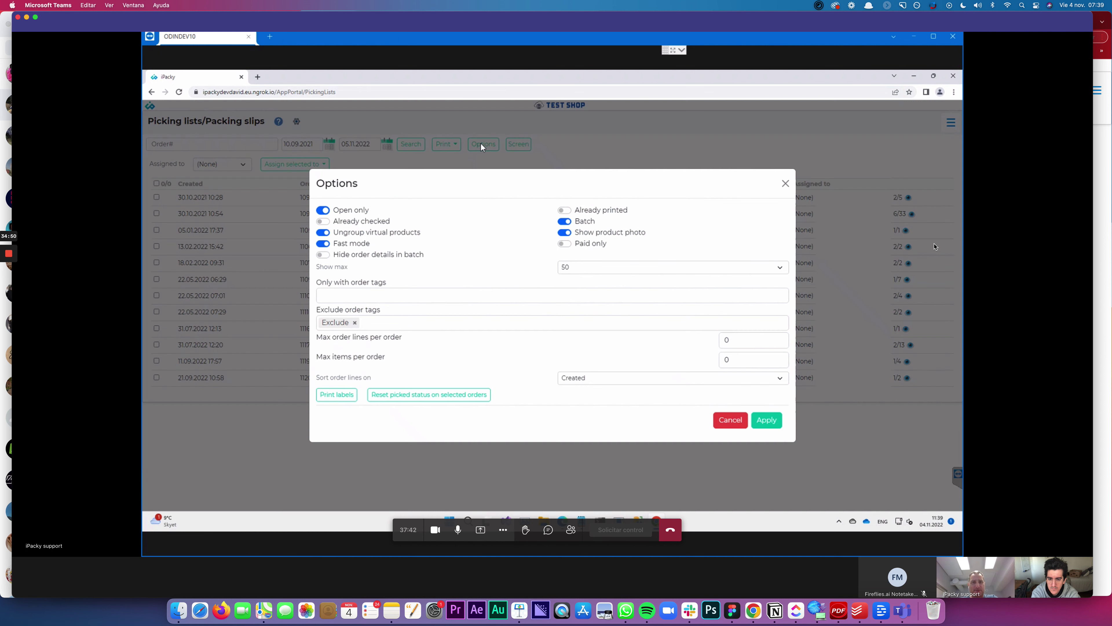
{"action": "left_click", "coordinate": [324, 221]}
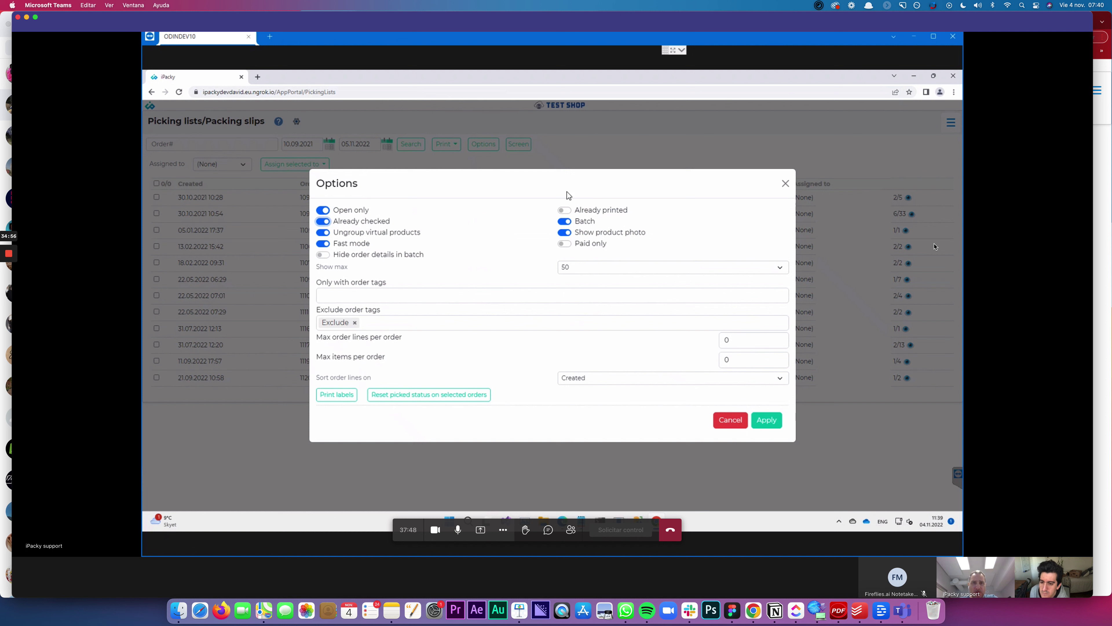
{"action": "left_click", "coordinate": [568, 211]}
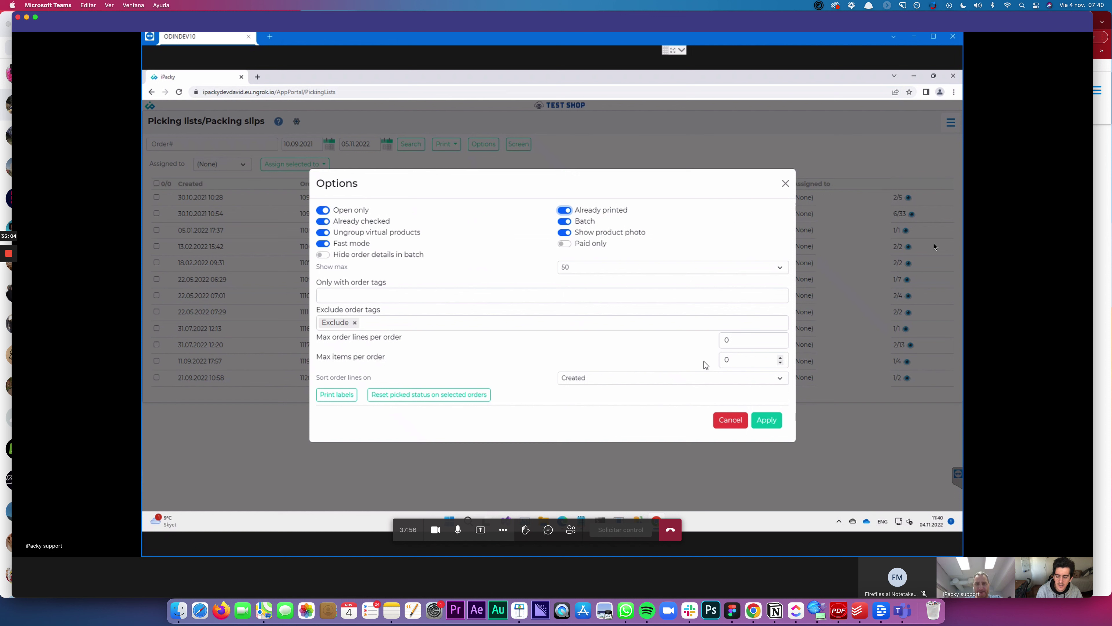
{"action": "left_click", "coordinate": [768, 421]}
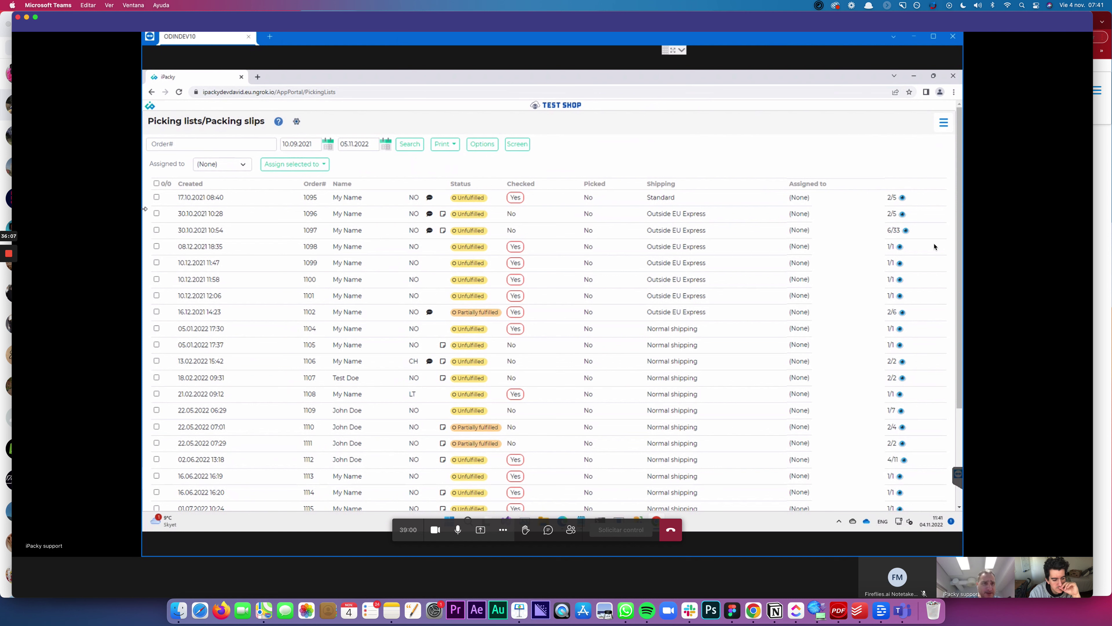
Select the first seven orders in the picking list, then view the options for selected orders and cancel.
{"action": "left_click", "coordinate": [157, 197]}
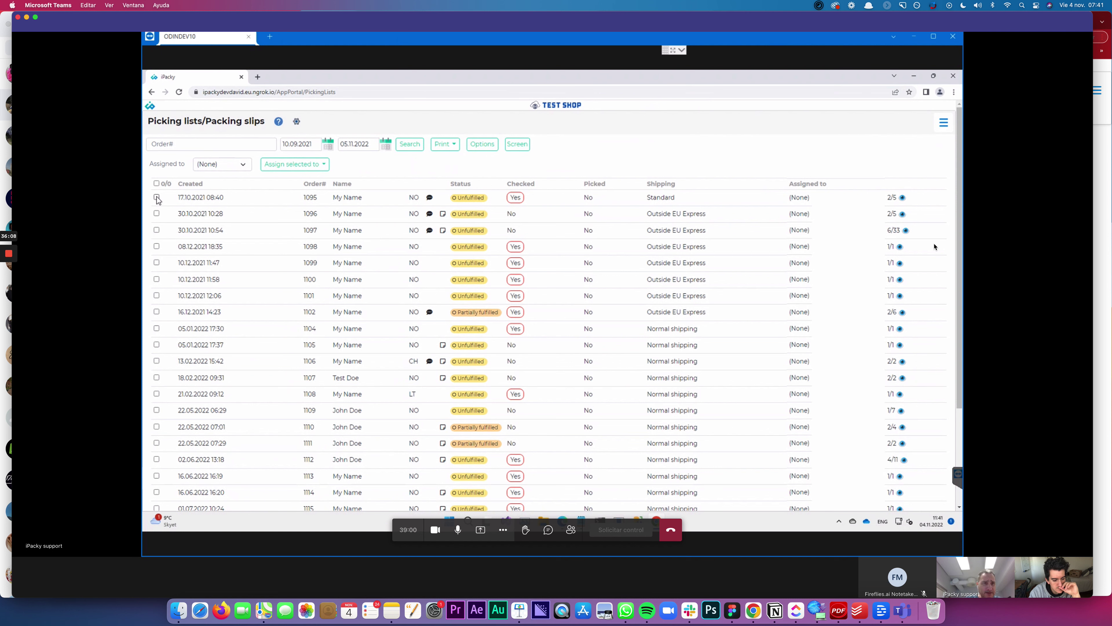
{"action": "left_click", "coordinate": [156, 295], "text": "shift"}
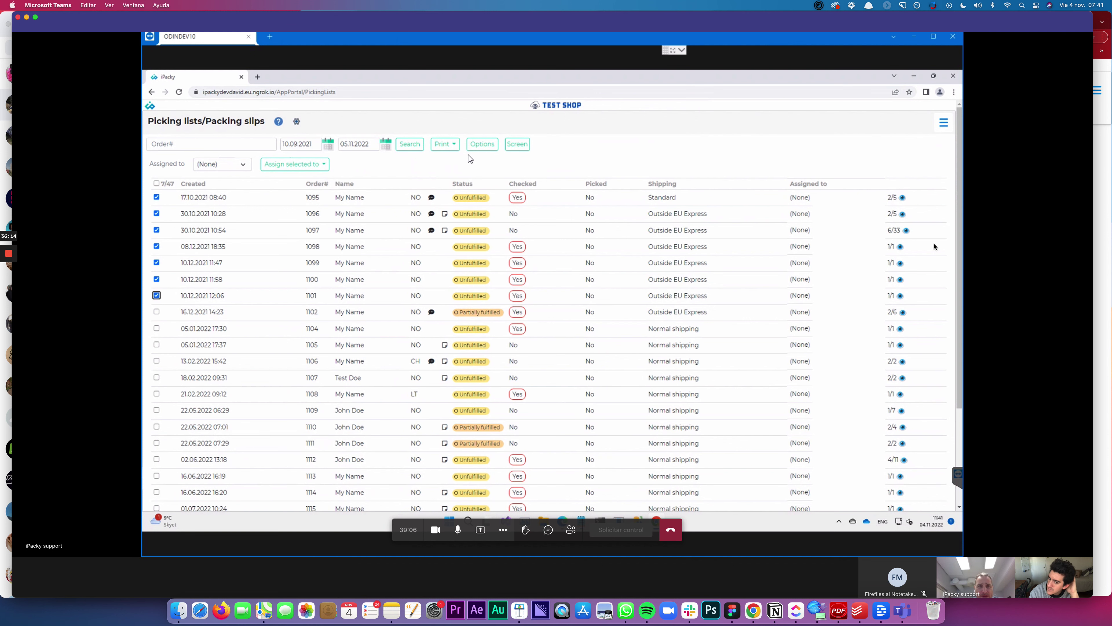
{"action": "left_click", "coordinate": [486, 149]}
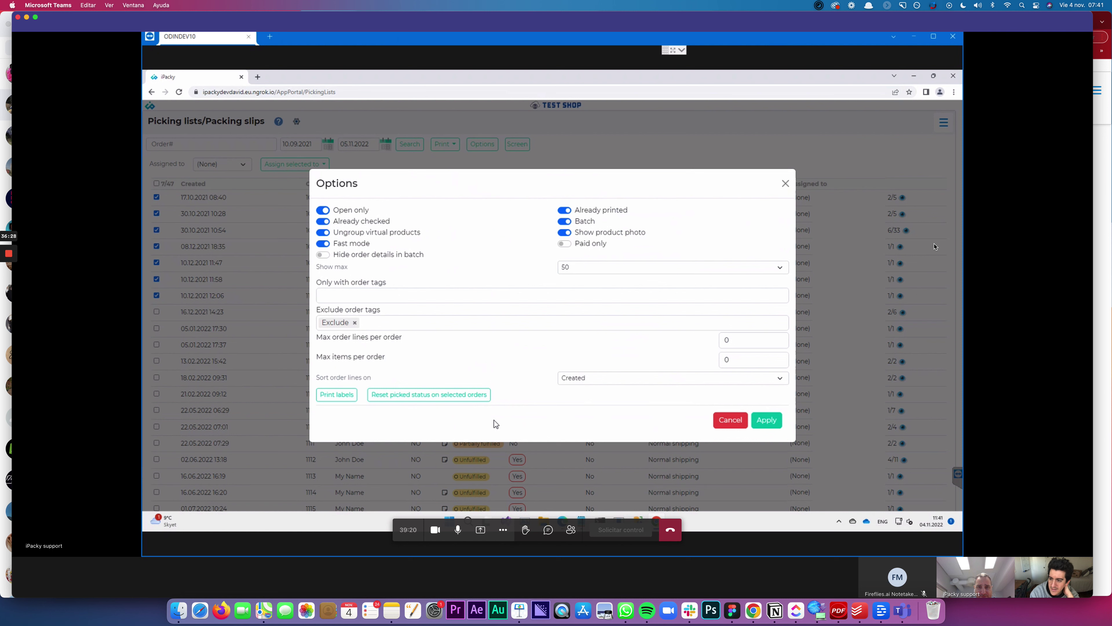
{"action": "left_click", "coordinate": [729, 419]}
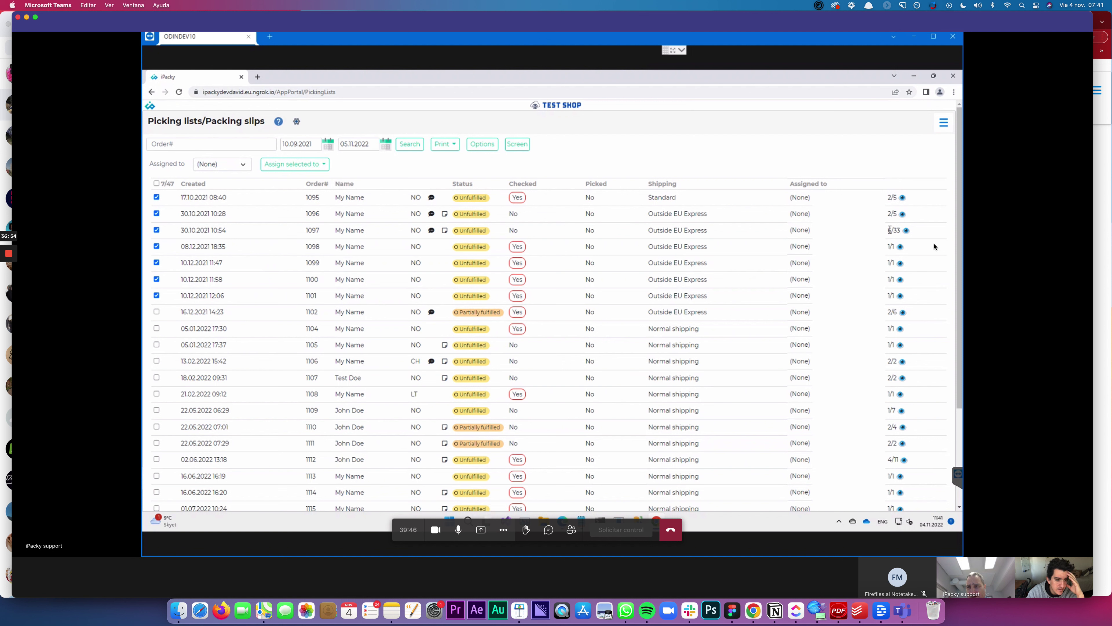
Examine the line and item counts and item previews of the listed orders, and view the second order's full details.
{"action": "double_click", "coordinate": [890, 229]}
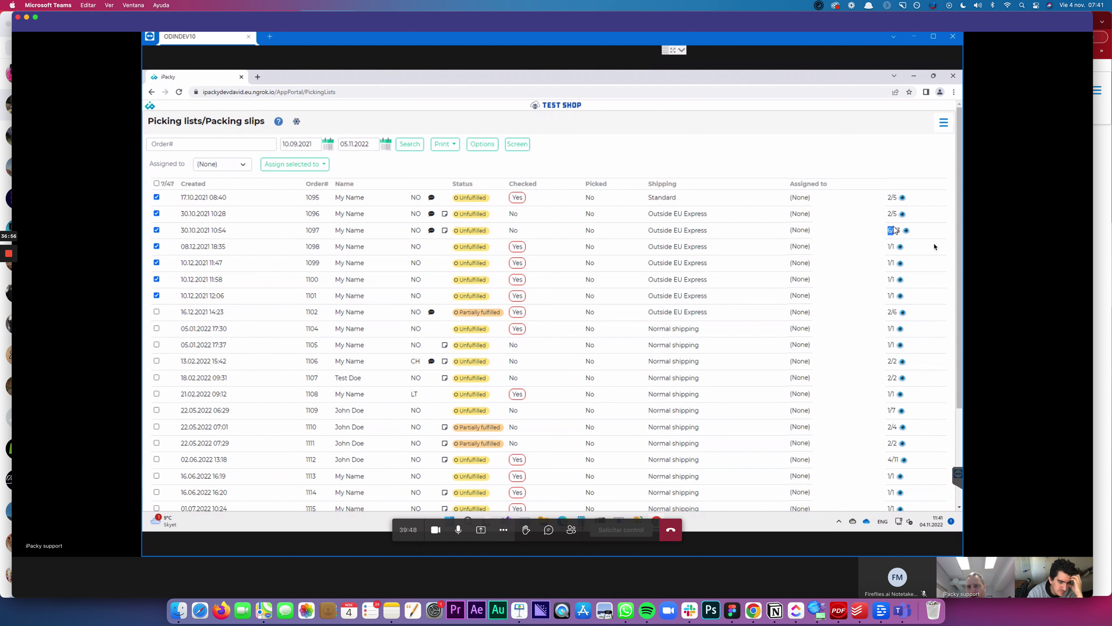
{"action": "left_click", "coordinate": [836, 135]}
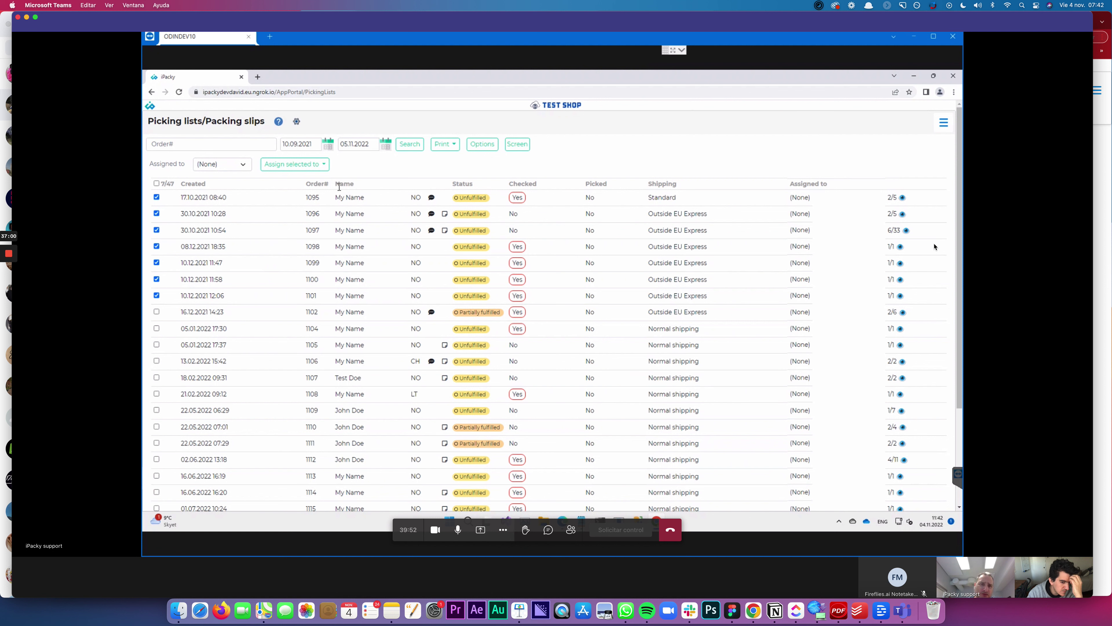
{"action": "mouse_move", "coordinate": [315, 195]}
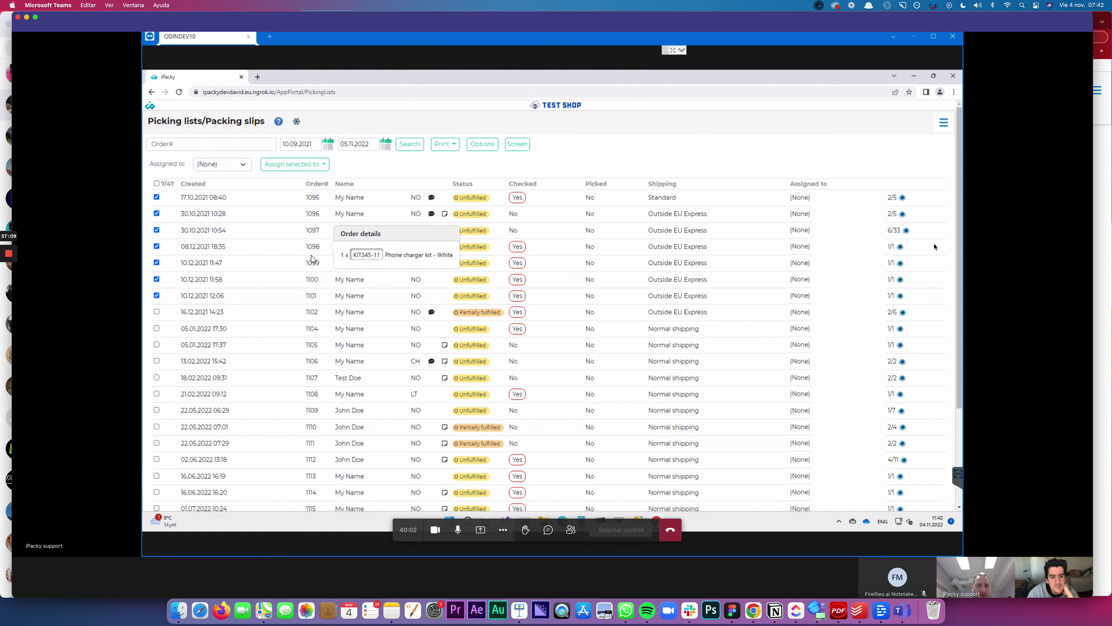
{"action": "mouse_move", "coordinate": [310, 279]}
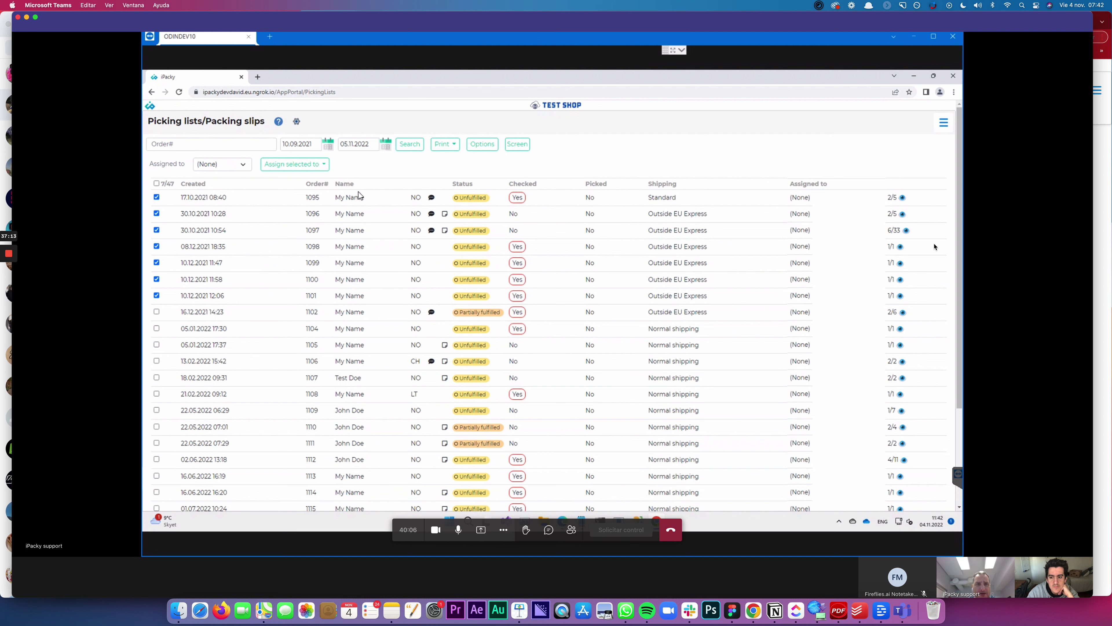
{"action": "mouse_move", "coordinate": [355, 194]}
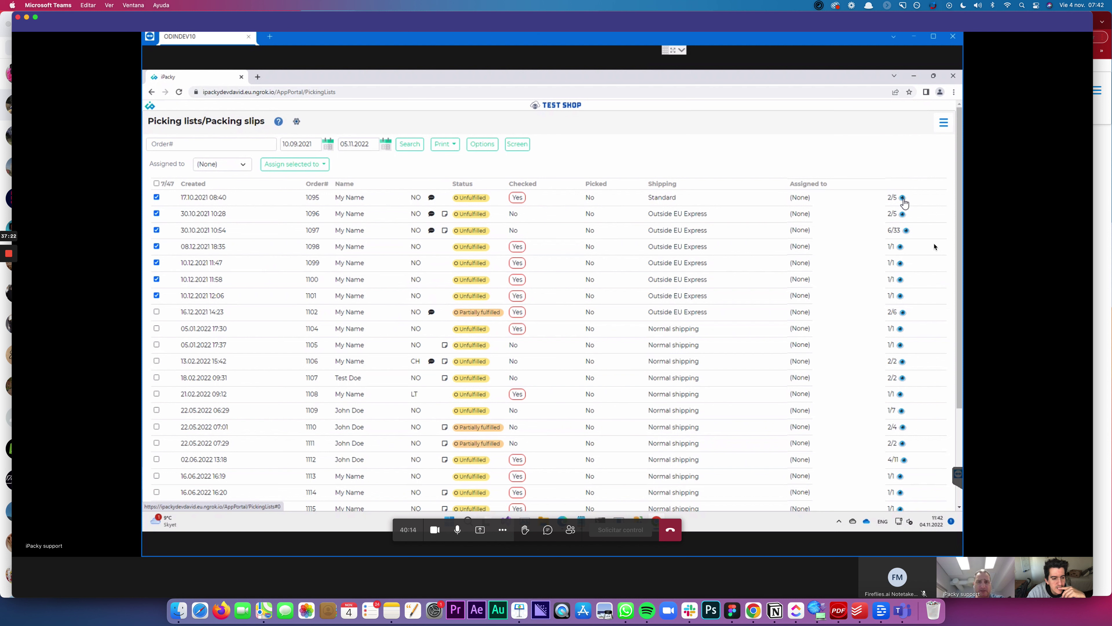
{"action": "left_click", "coordinate": [902, 215]}
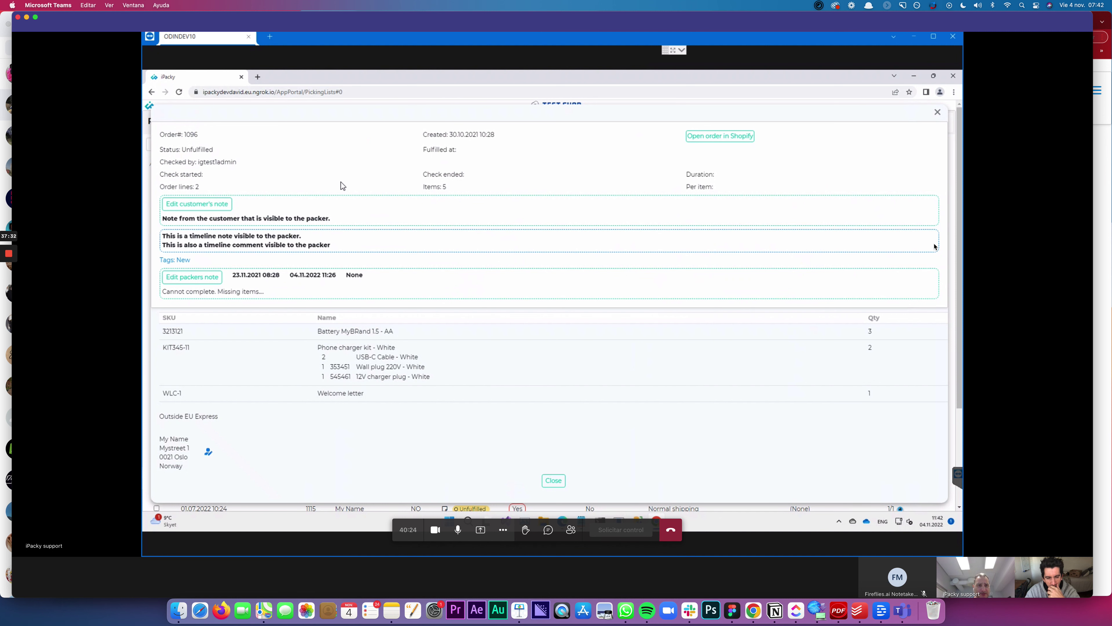
{"action": "left_click", "coordinate": [938, 117]}
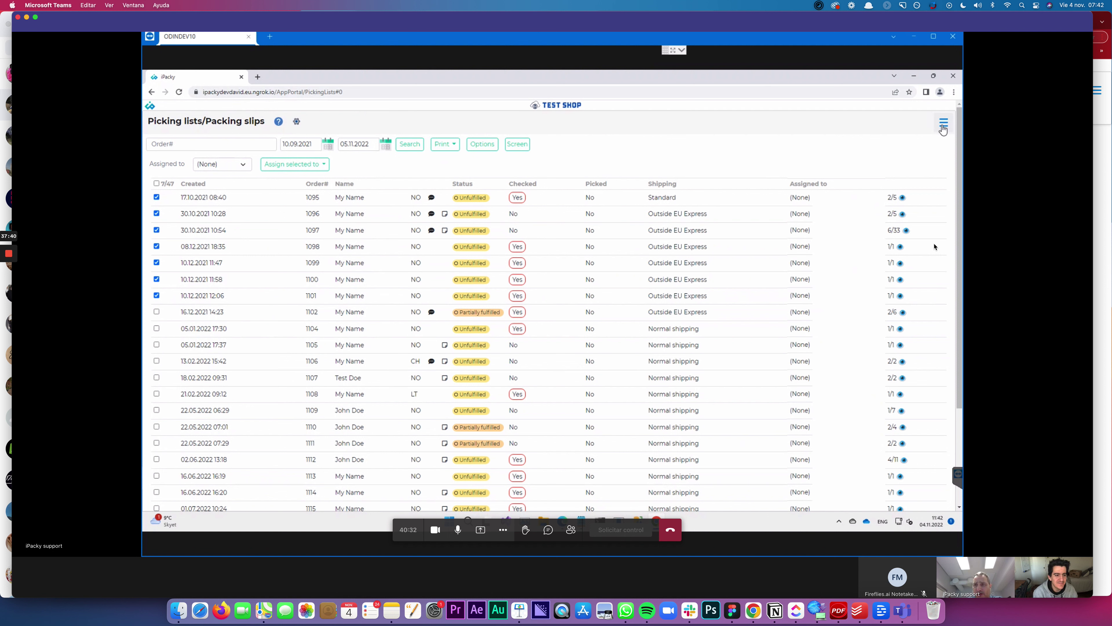
Go to the picking batches and expand batch 64 to list its orders.
{"action": "left_click", "coordinate": [943, 125]}
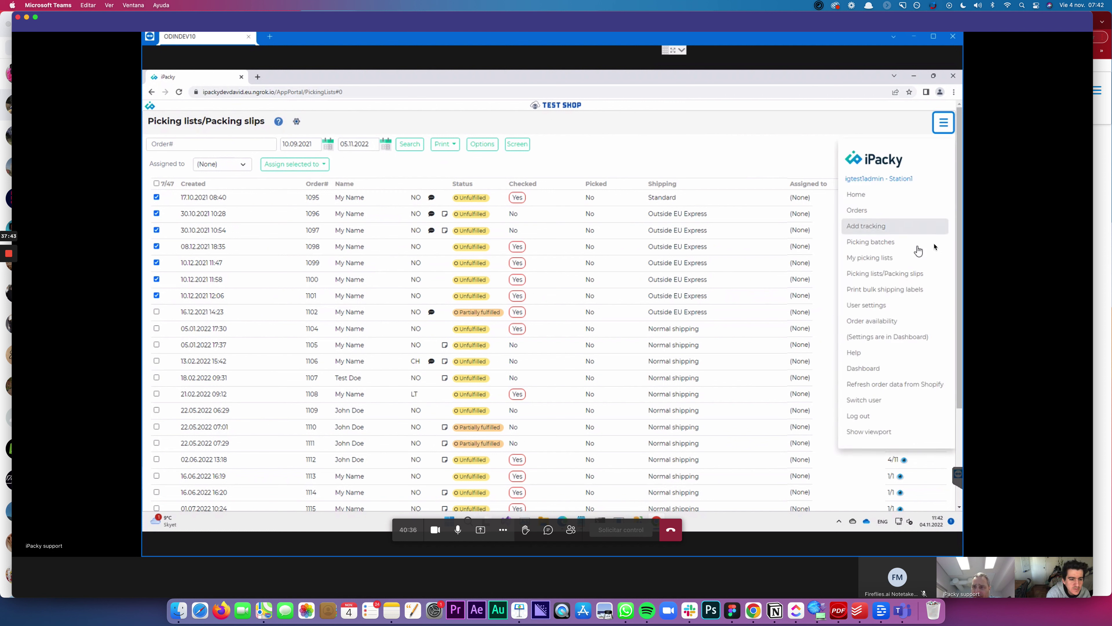
{"action": "left_click", "coordinate": [863, 242]}
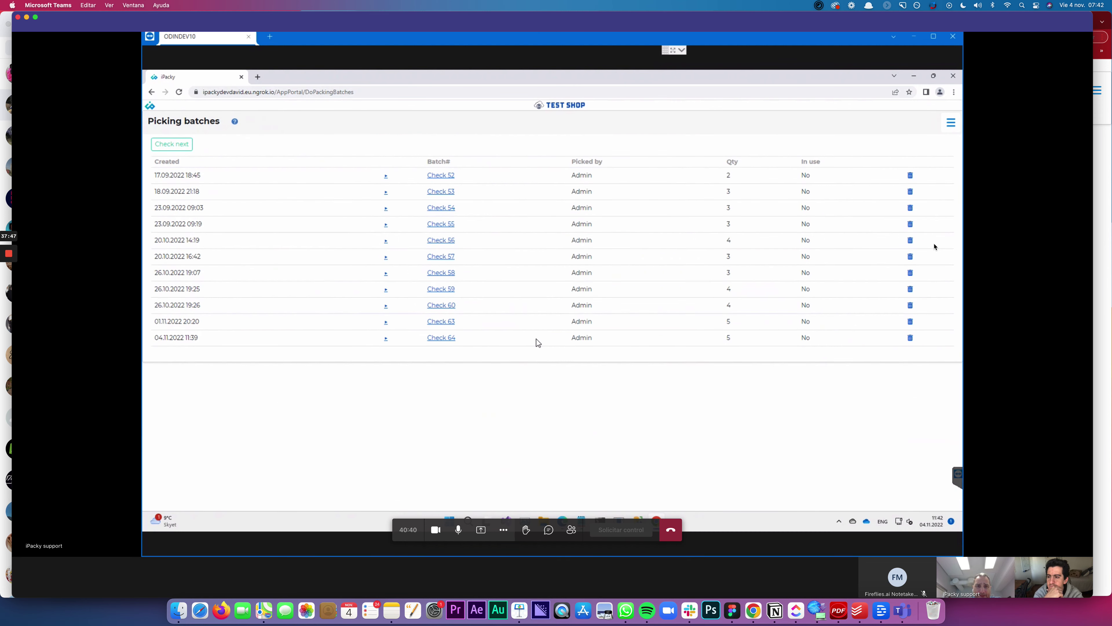
{"action": "left_click", "coordinate": [386, 337]}
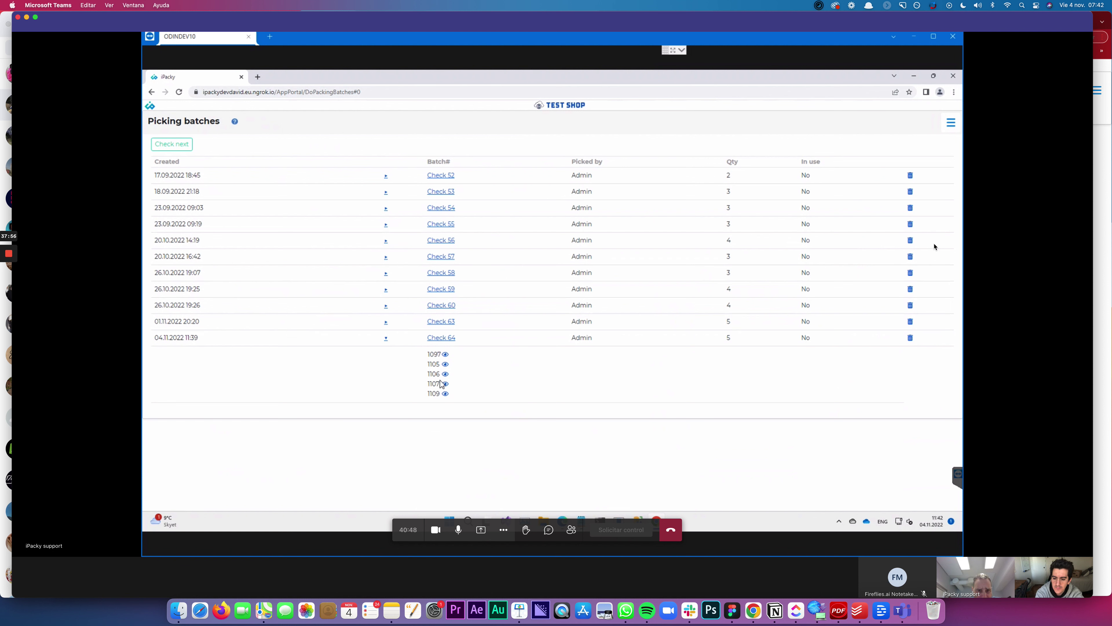
Open batch 64 for processing and start checking its next order.
{"action": "left_click", "coordinate": [451, 340]}
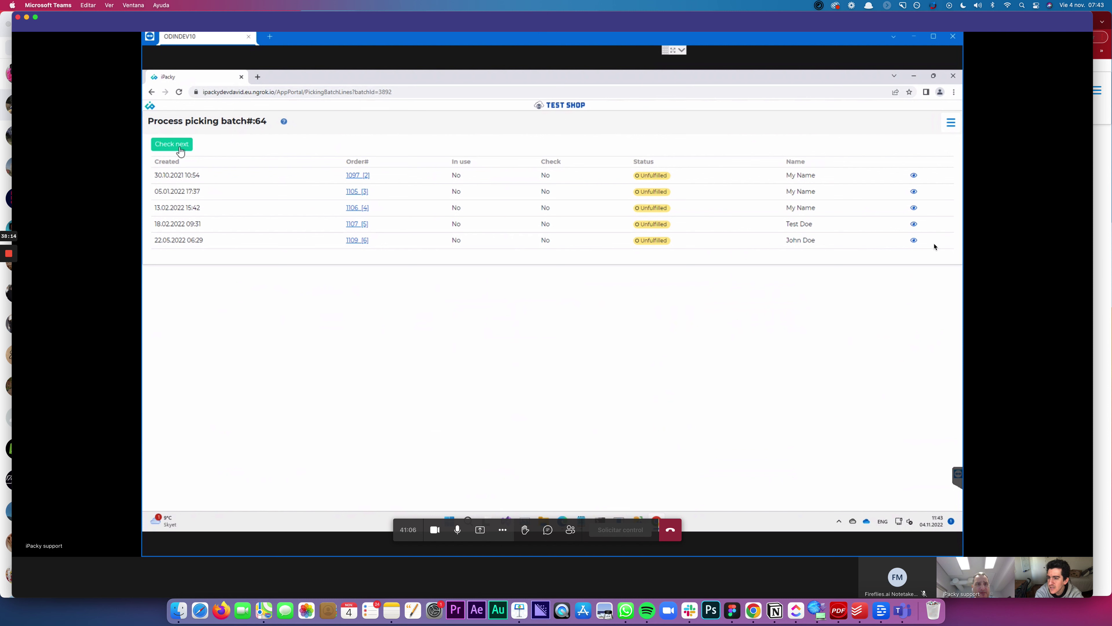
{"action": "left_click", "coordinate": [181, 150]}
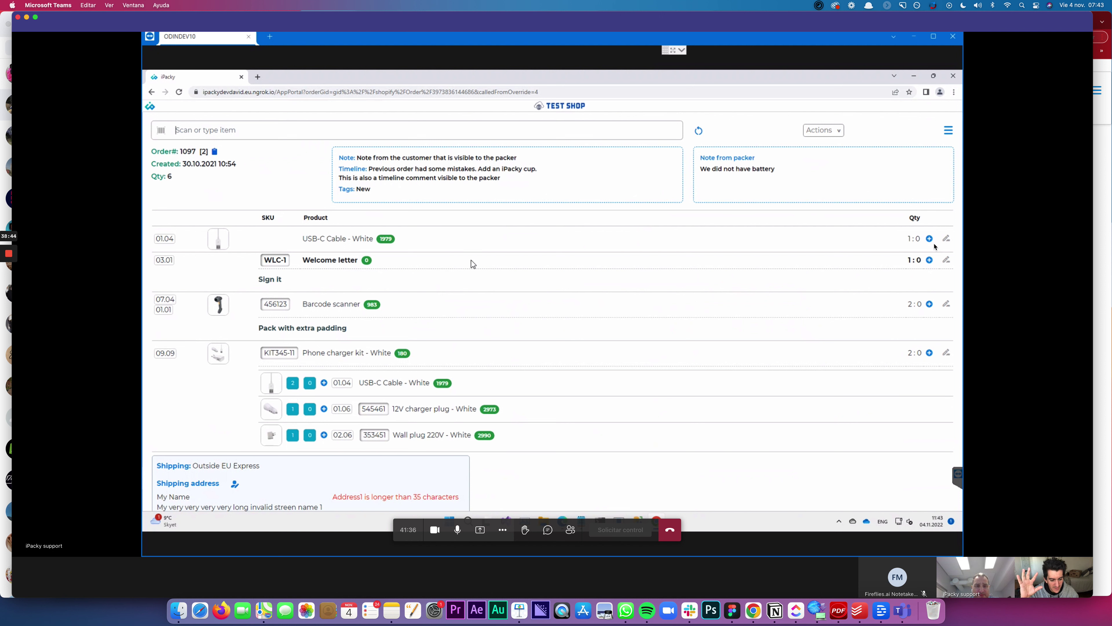
{"action": "scroll", "coordinate": [473, 264], "scroll_direction": "down", "scroll_amount": 1}
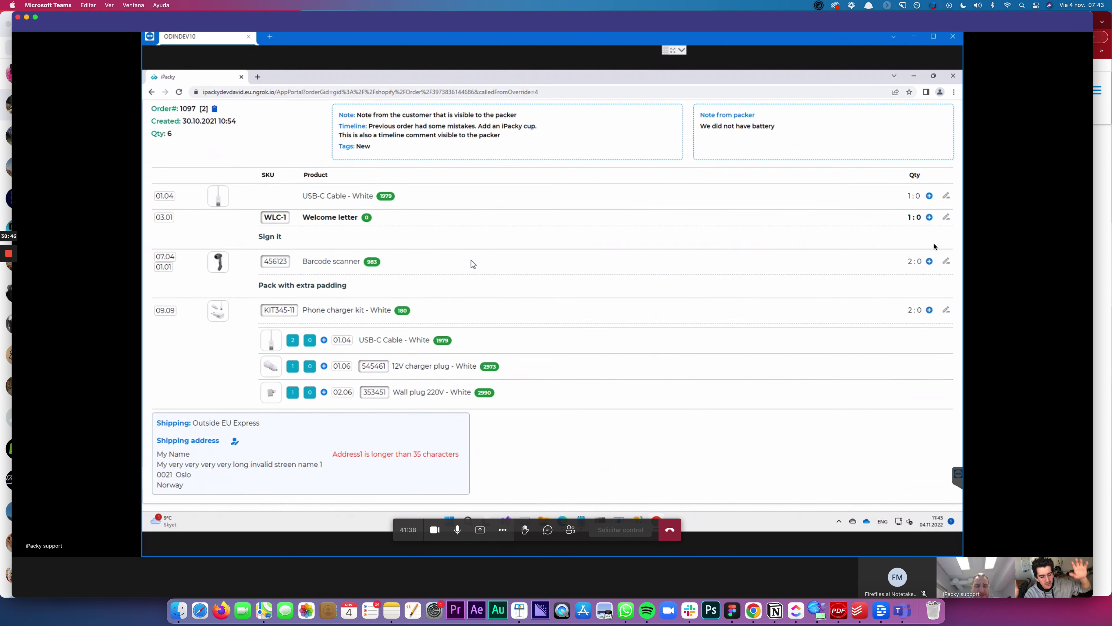
Check off the USB-C Cable and the Welcome letter in the open order, and try scanning the Welcome letter a second time.
{"action": "scroll", "coordinate": [473, 263], "scroll_direction": "up", "scroll_amount": 1}
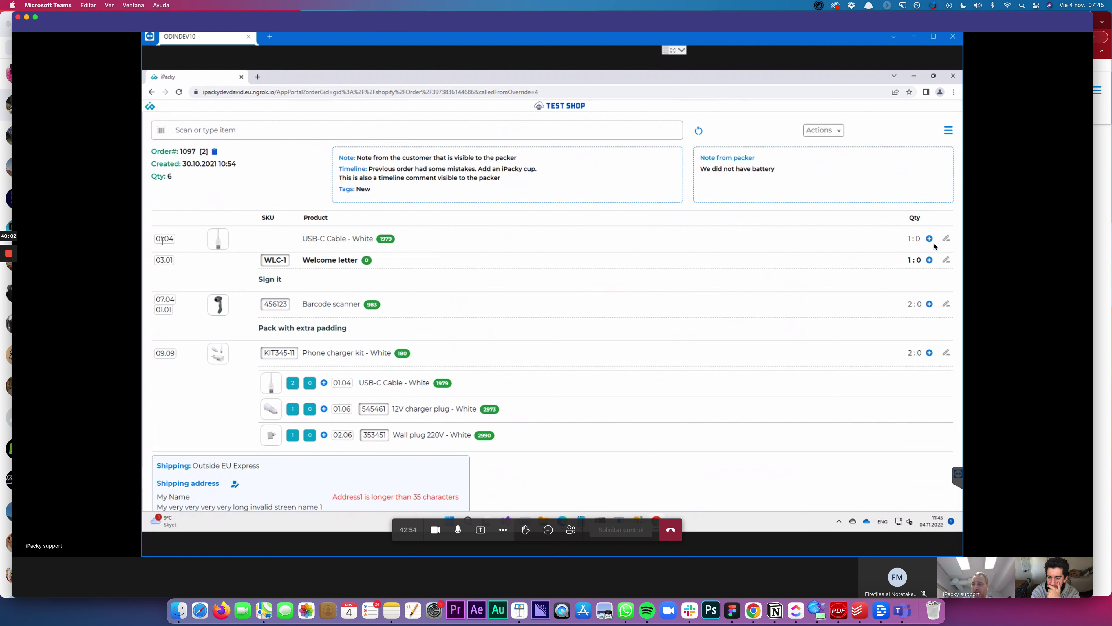
{"action": "left_click_drag", "start_coordinate": [156, 240], "coordinate": [175, 261]}
{"action": "left_click", "coordinate": [174, 241]}
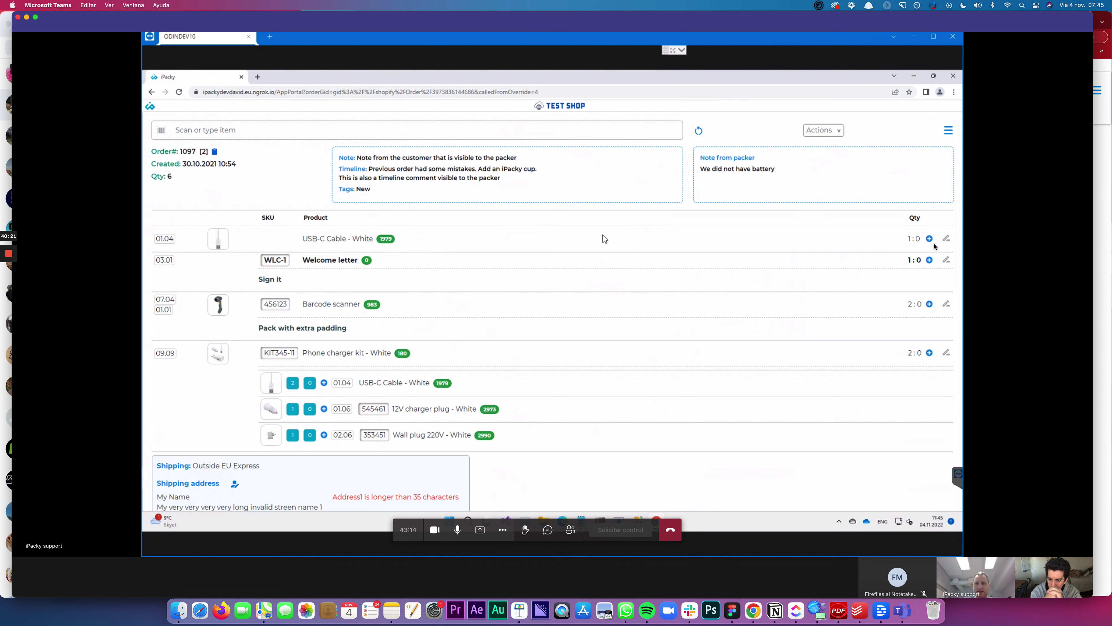
{"action": "left_click", "coordinate": [930, 241]}
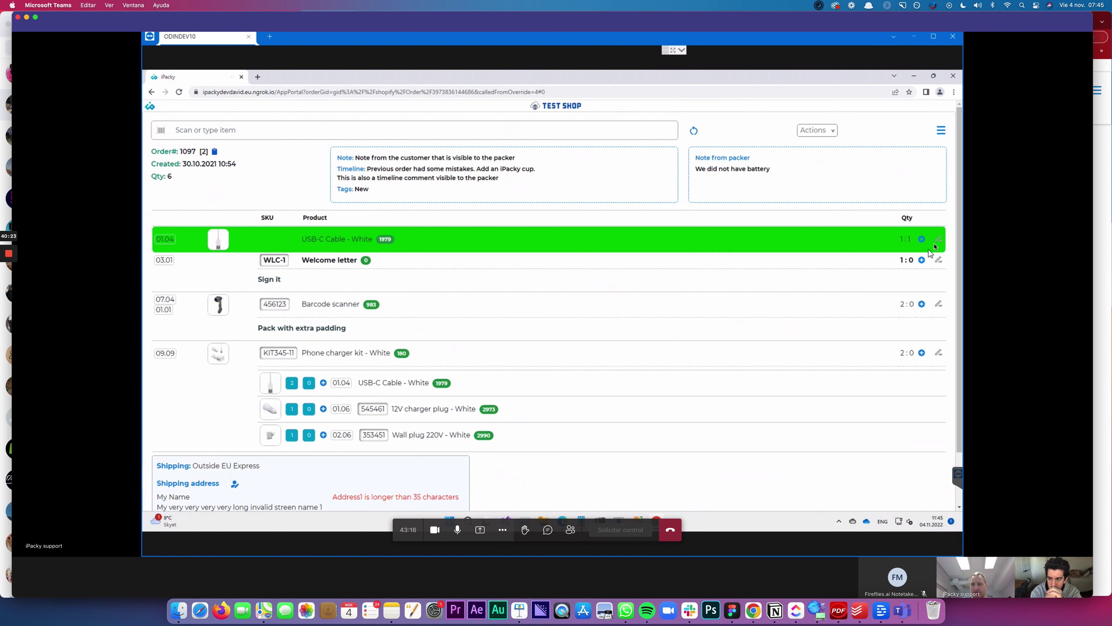
{"action": "left_click", "coordinate": [921, 261]}
{"action": "left_click", "coordinate": [921, 261]}
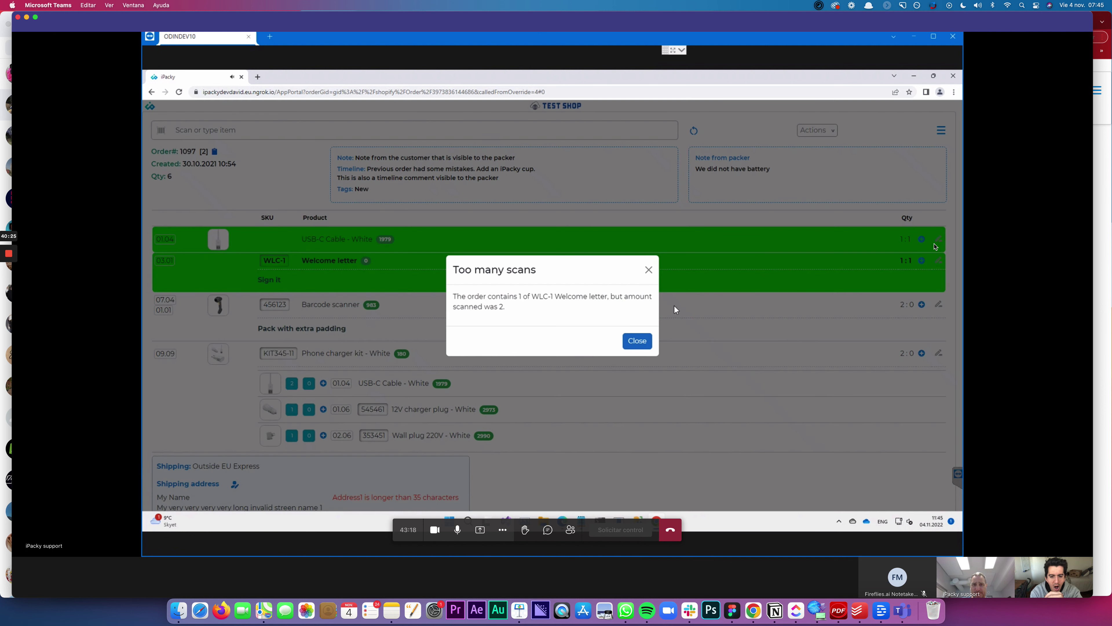
{"action": "left_click", "coordinate": [636, 340]}
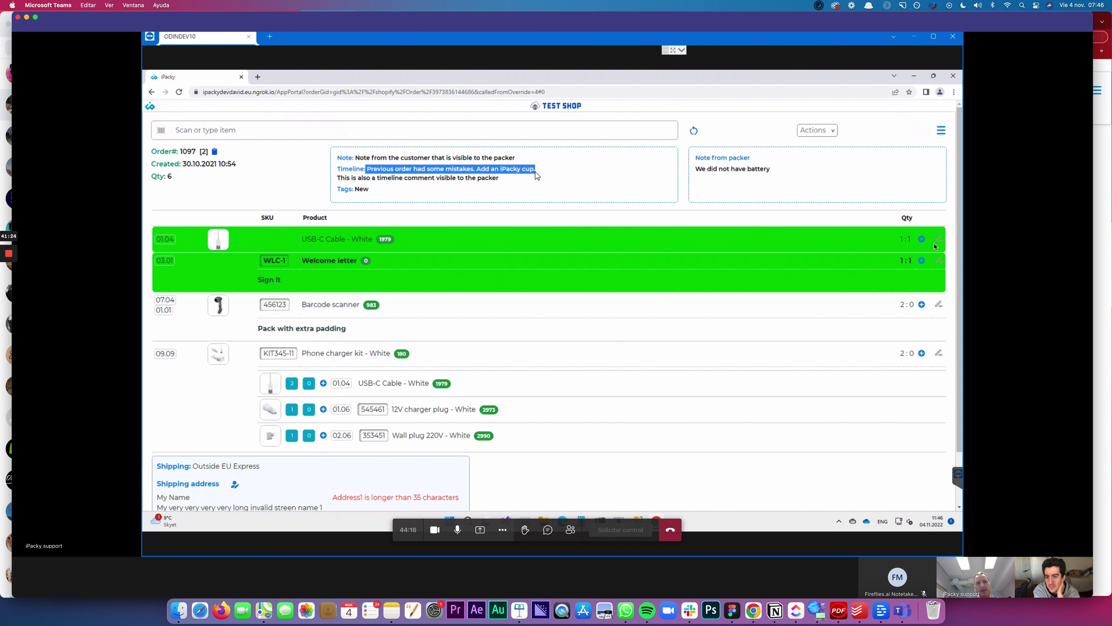
Review the order's timeline comment, then view the packer's note editor with its handling and email options and cancel it.
{"action": "left_click", "coordinate": [366, 169]}
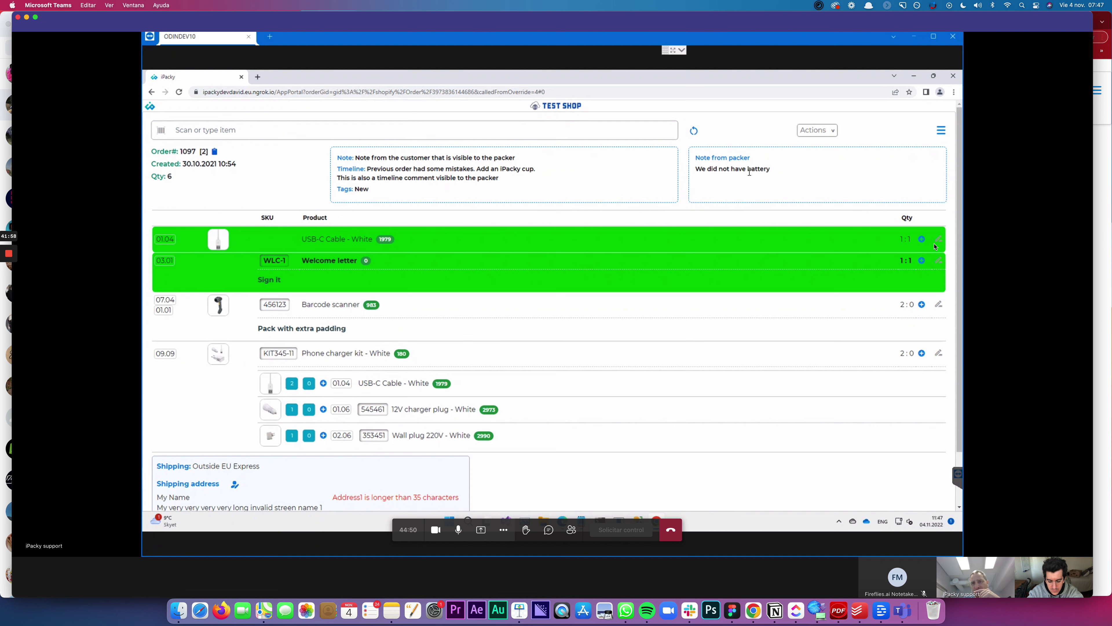
{"action": "left_click", "coordinate": [820, 132]}
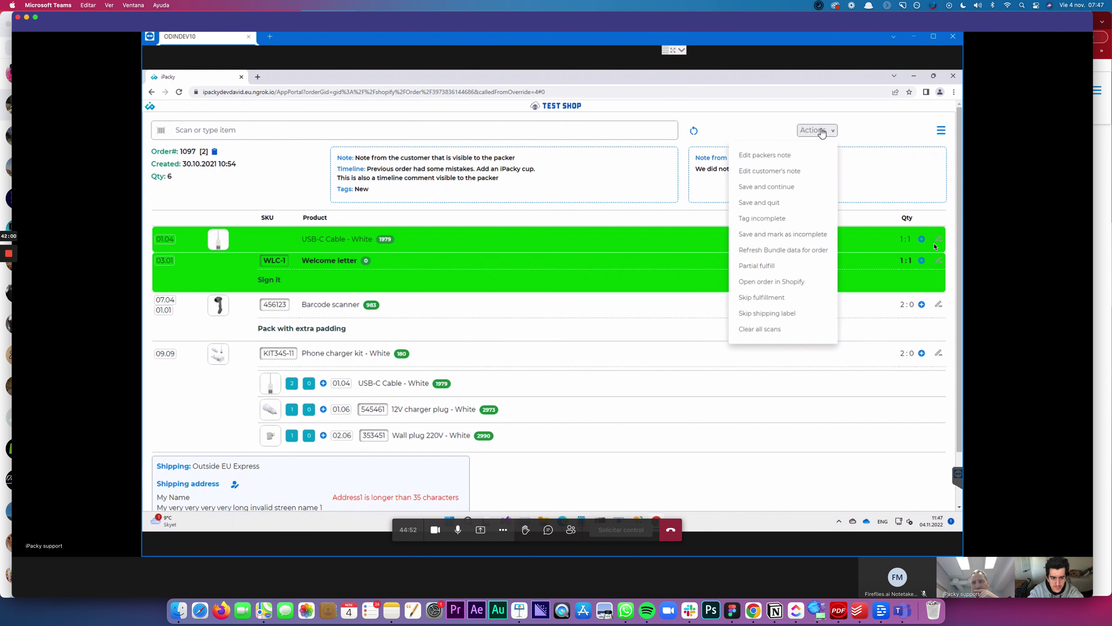
{"action": "left_click", "coordinate": [772, 154]}
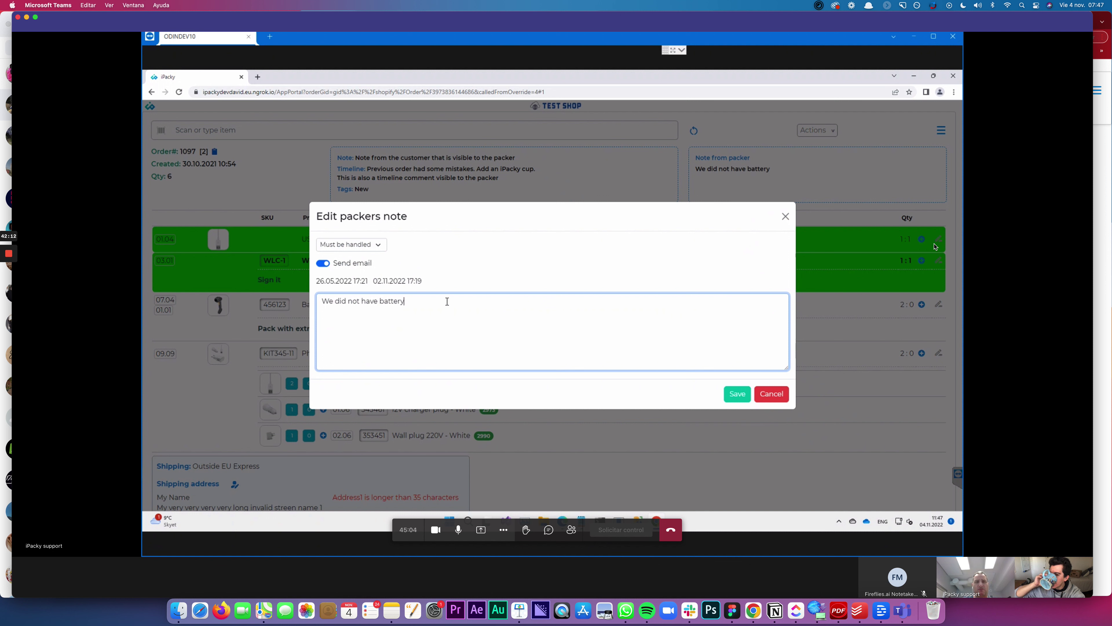
{"action": "left_click", "coordinate": [773, 394]}
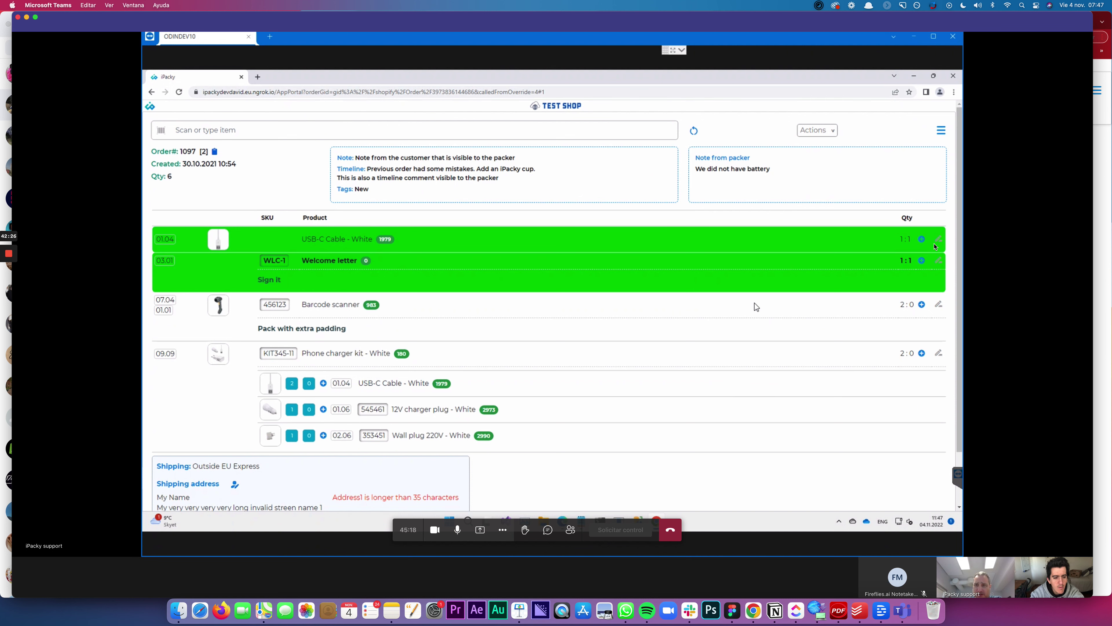
Check off both Barcode scanners in the order and review the shipping address section.
{"action": "left_click", "coordinate": [922, 306]}
{"action": "left_click", "coordinate": [921, 305]}
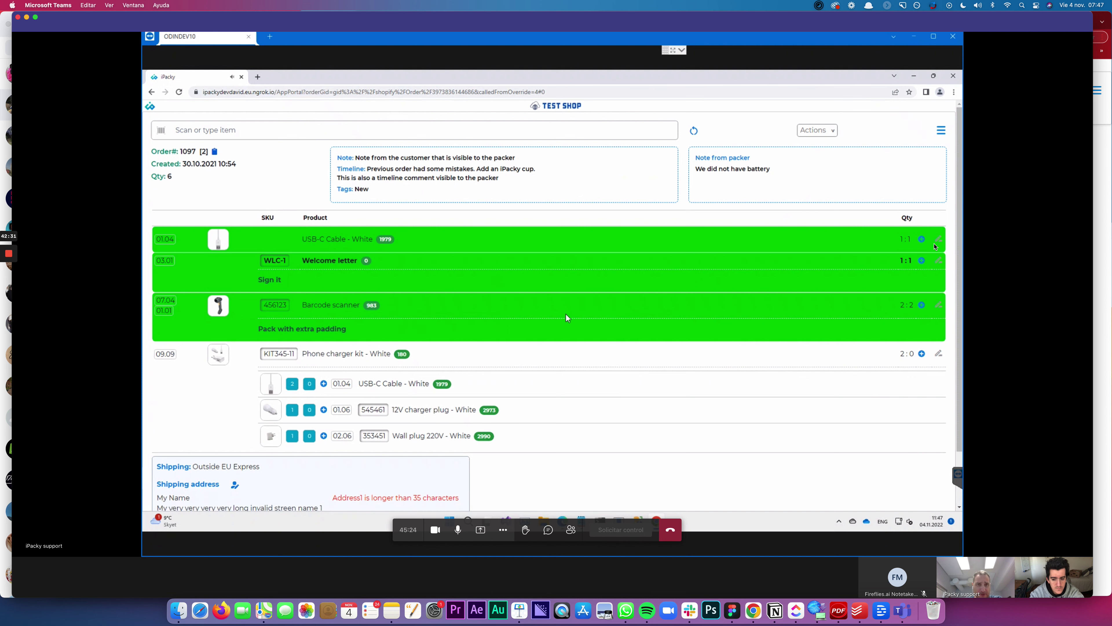
{"action": "scroll", "coordinate": [565, 313], "scroll_direction": "down", "scroll_amount": 1}
{"action": "scroll", "coordinate": [568, 317], "scroll_direction": "down", "scroll_amount": 1}
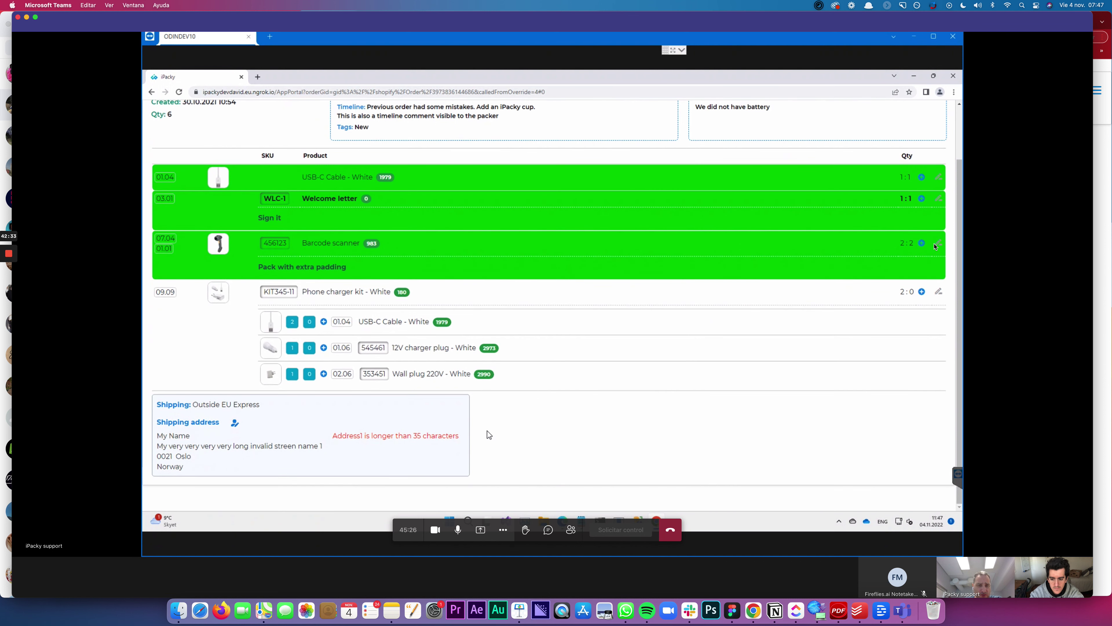
{"action": "scroll", "coordinate": [488, 433], "scroll_direction": "up", "scroll_amount": 3}
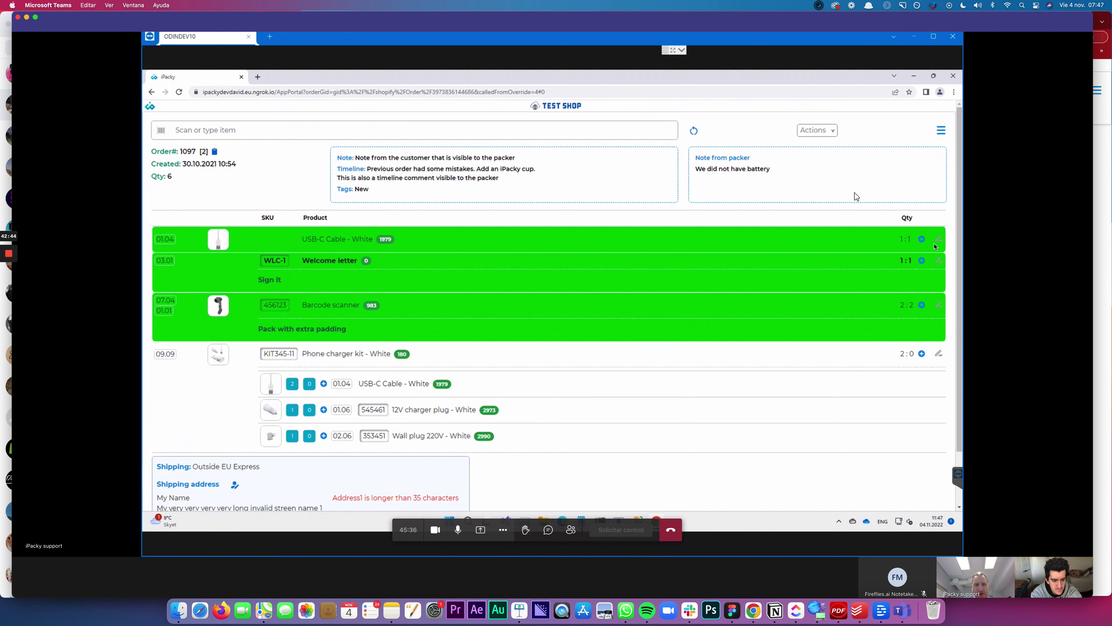
View the portal's navigation options and move the Adobe notice out of the way.
{"action": "left_click", "coordinate": [941, 131]}
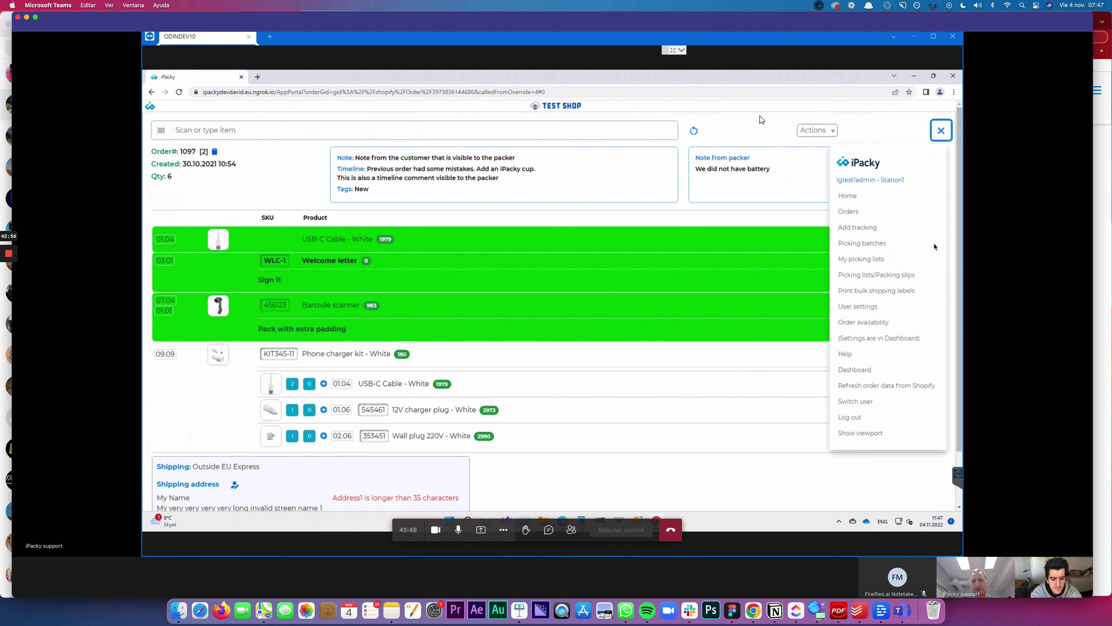
{"action": "left_click", "coordinate": [748, 130]}
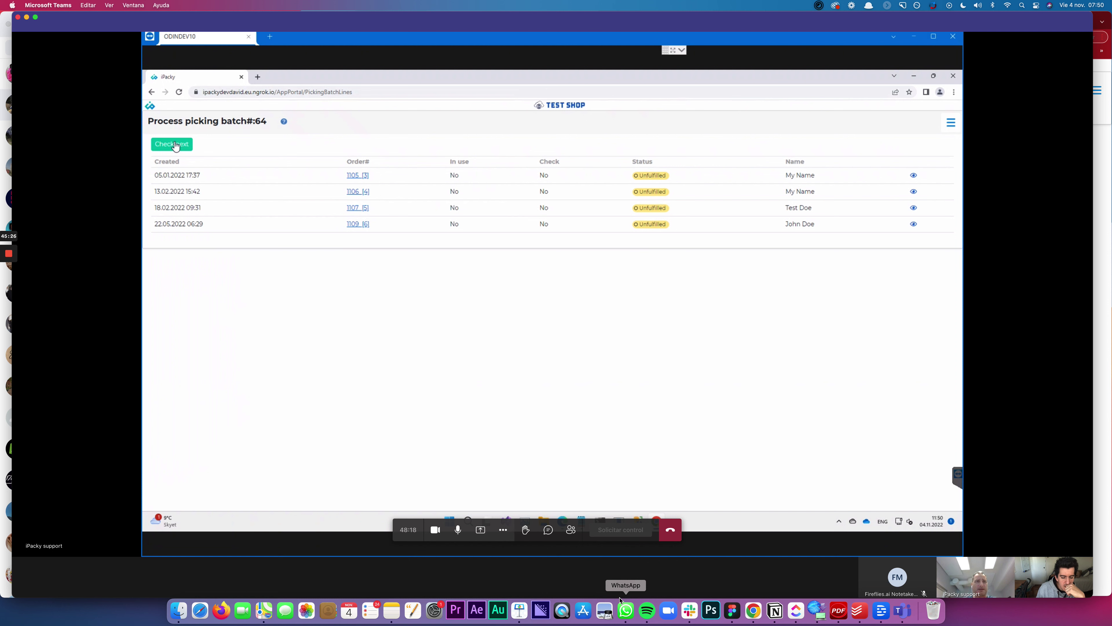
{"action": "left_click", "coordinate": [951, 124]}
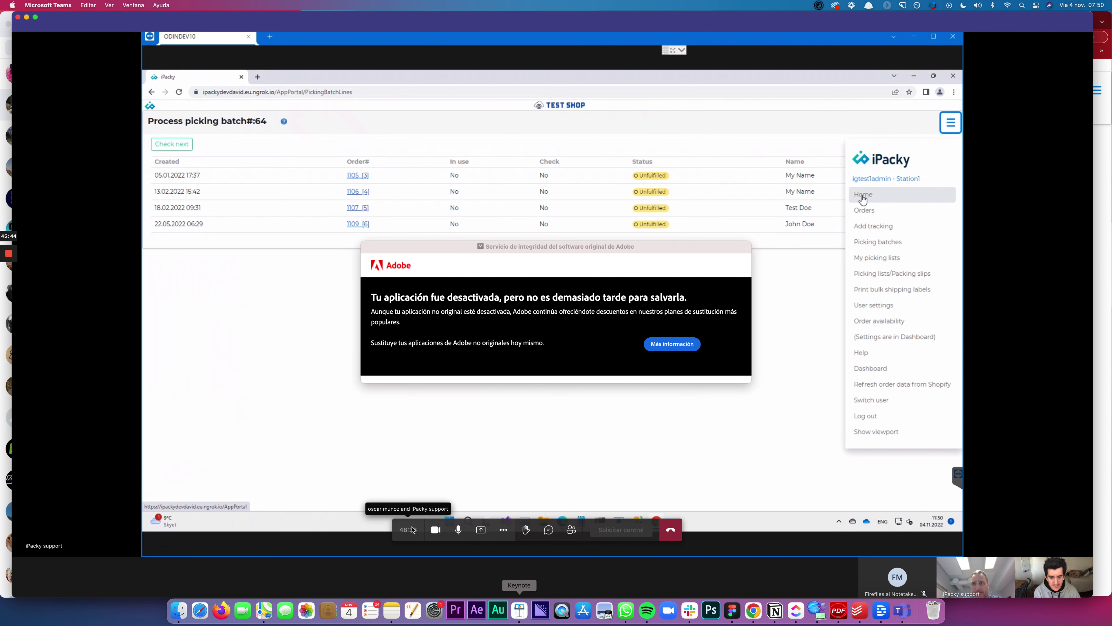
{"action": "left_click_drag", "start_coordinate": [400, 250], "coordinate": [1110, 621]}
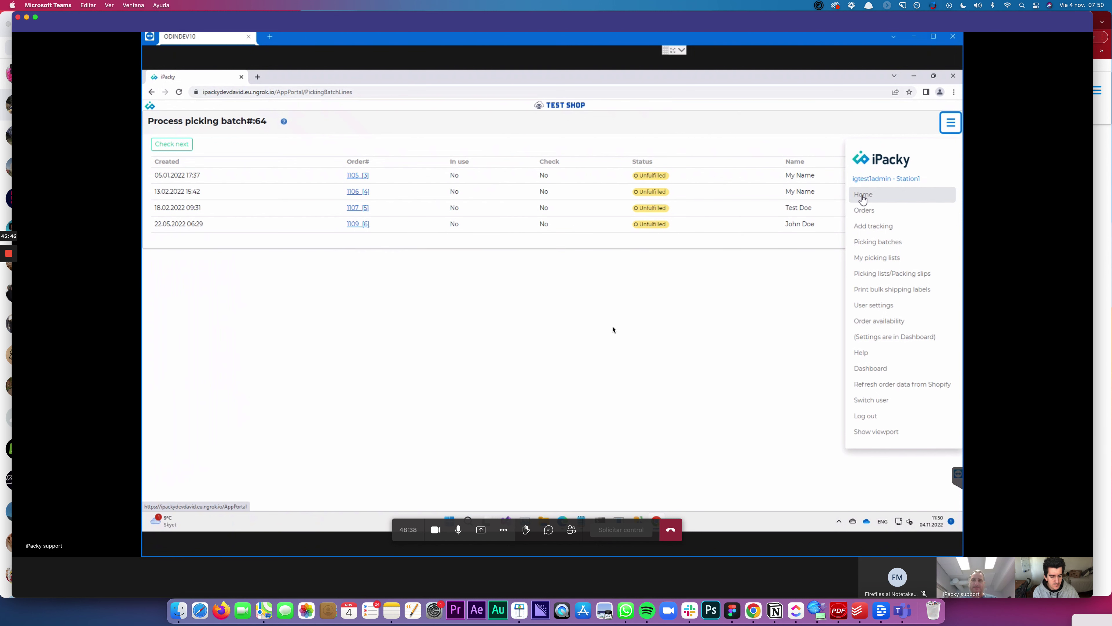
{"action": "left_click", "coordinate": [597, 329]}
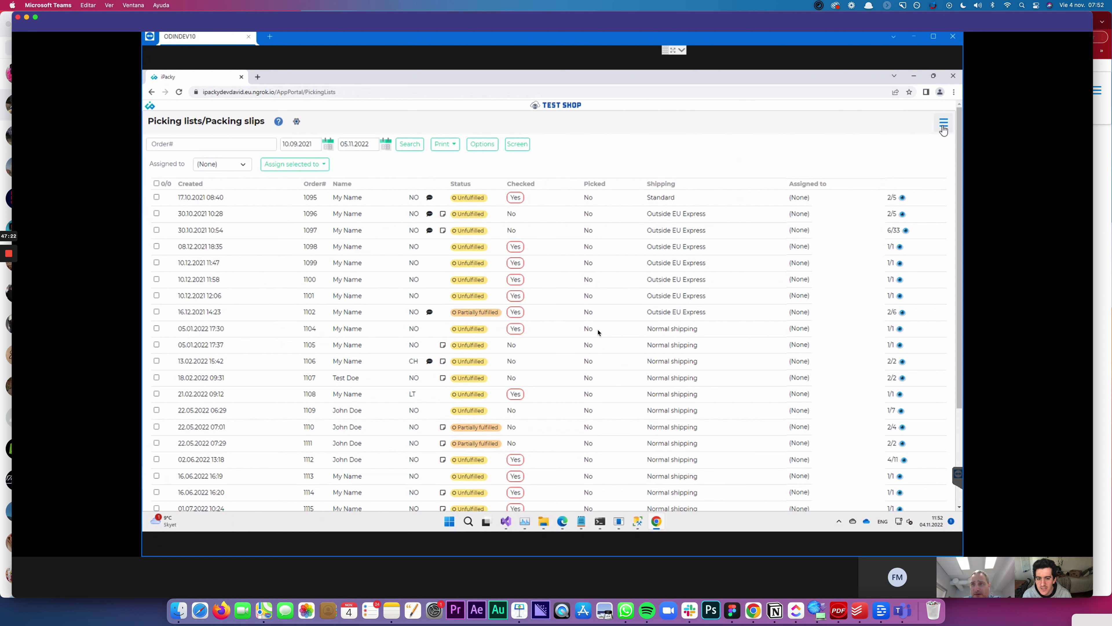
Go to the home page, look up the first listed order by its number, and confirm checking it again.
{"action": "left_click", "coordinate": [943, 122]}
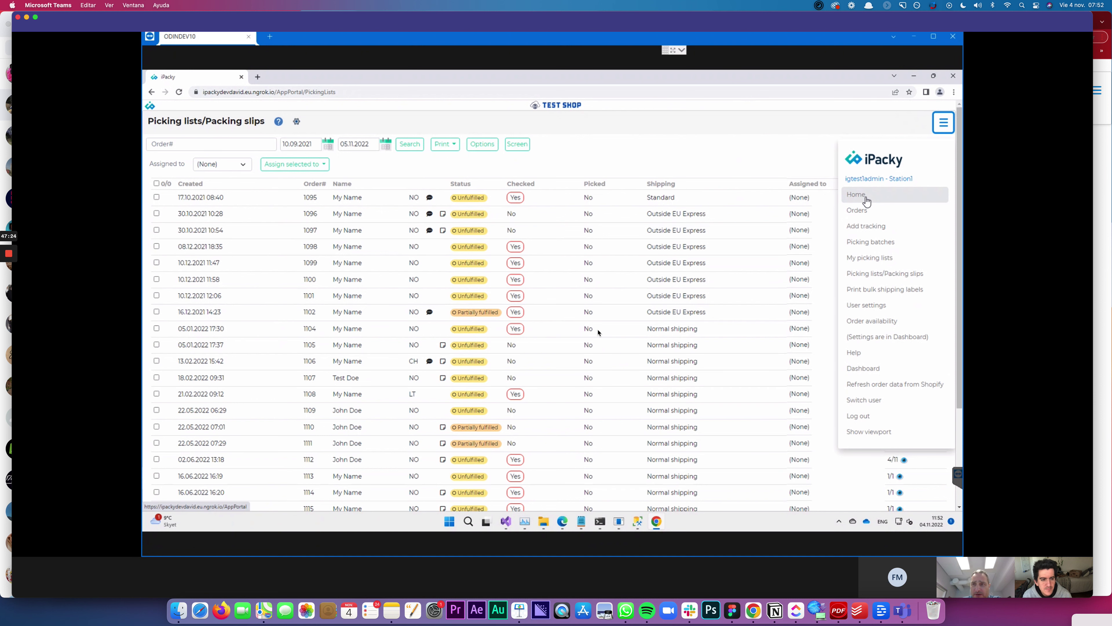
{"action": "left_click", "coordinate": [865, 201]}
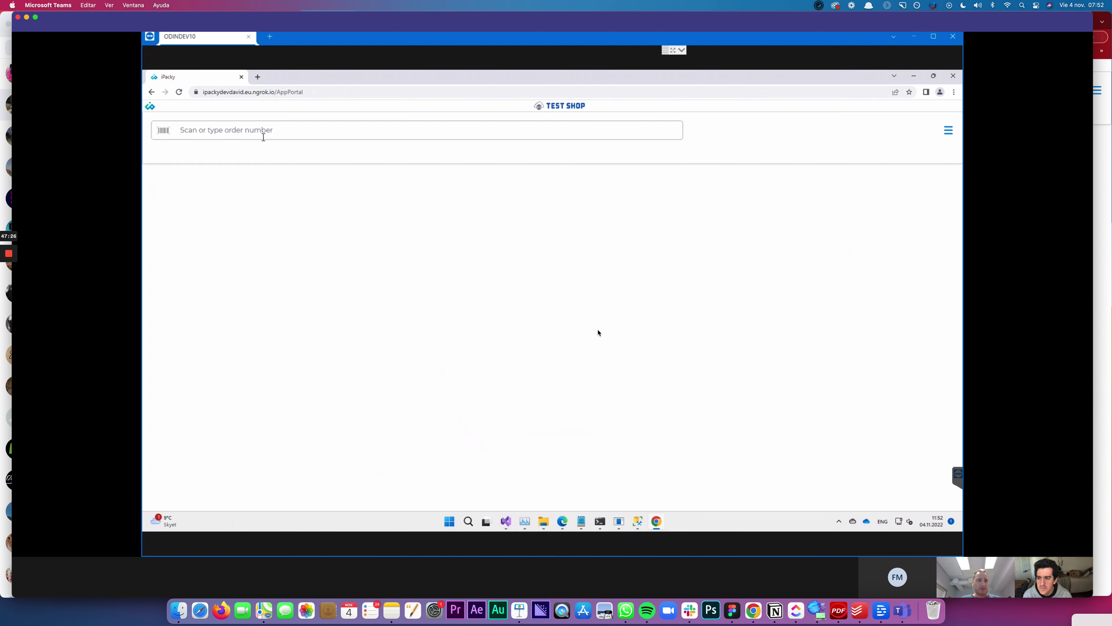
{"action": "type", "text": "1095"}
{"action": "key", "text": "Return"}
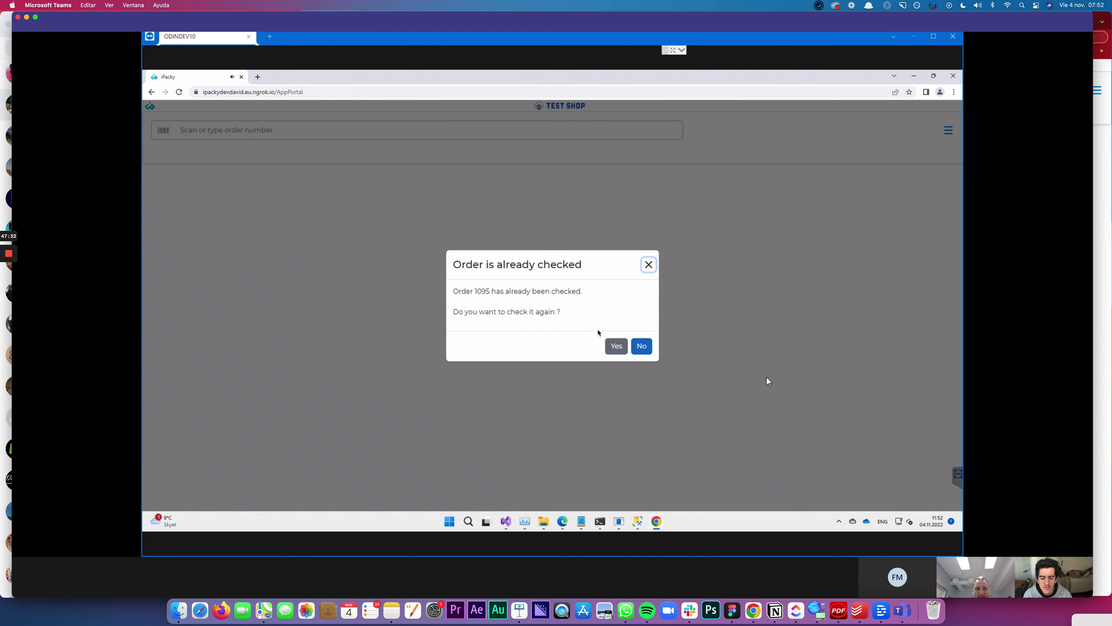
{"action": "left_click", "coordinate": [615, 346]}
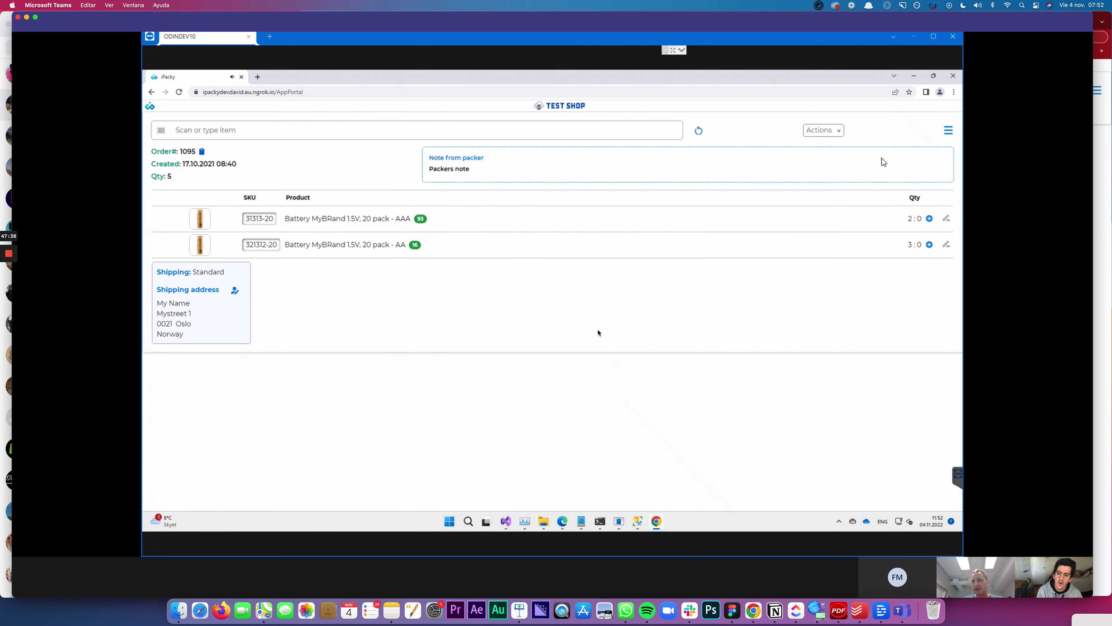
Open the Orders list and look for the reopened battery order.
{"action": "left_click", "coordinate": [948, 130]}
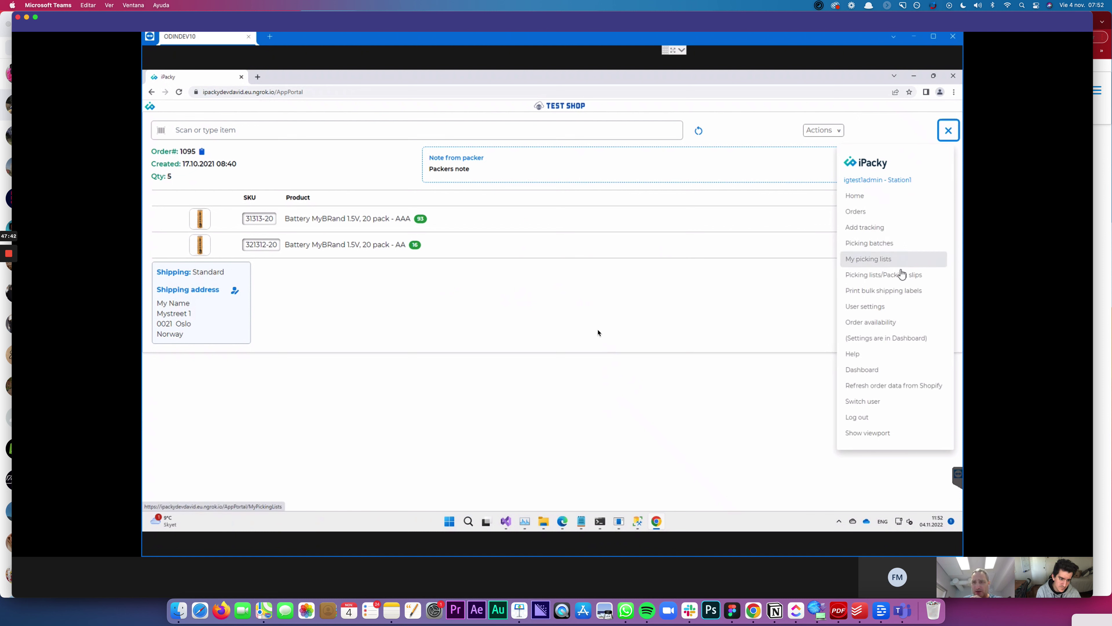
{"action": "left_click", "coordinate": [856, 212]}
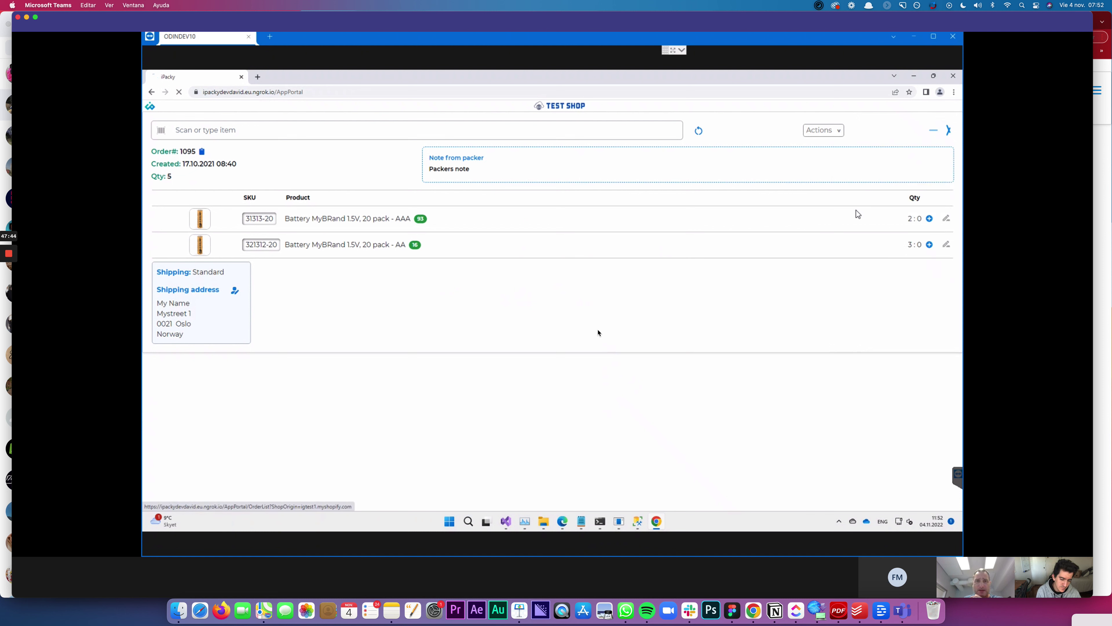
{"action": "mouse_move", "coordinate": [285, 184]}
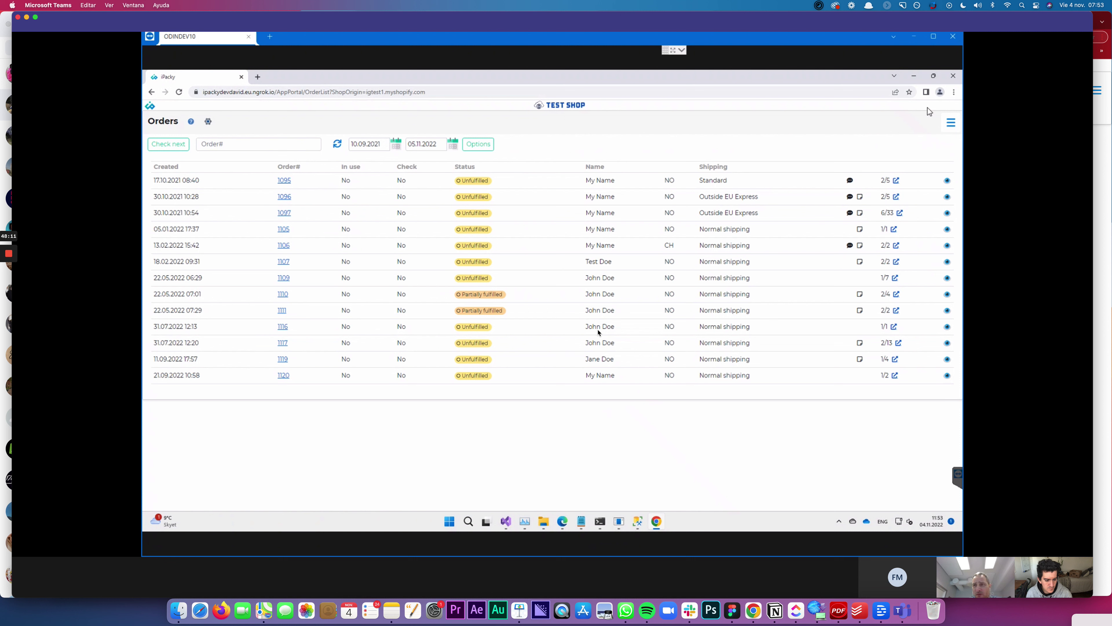
Go to Picking lists/Packing slips and select the first order.
{"action": "left_click", "coordinate": [951, 126]}
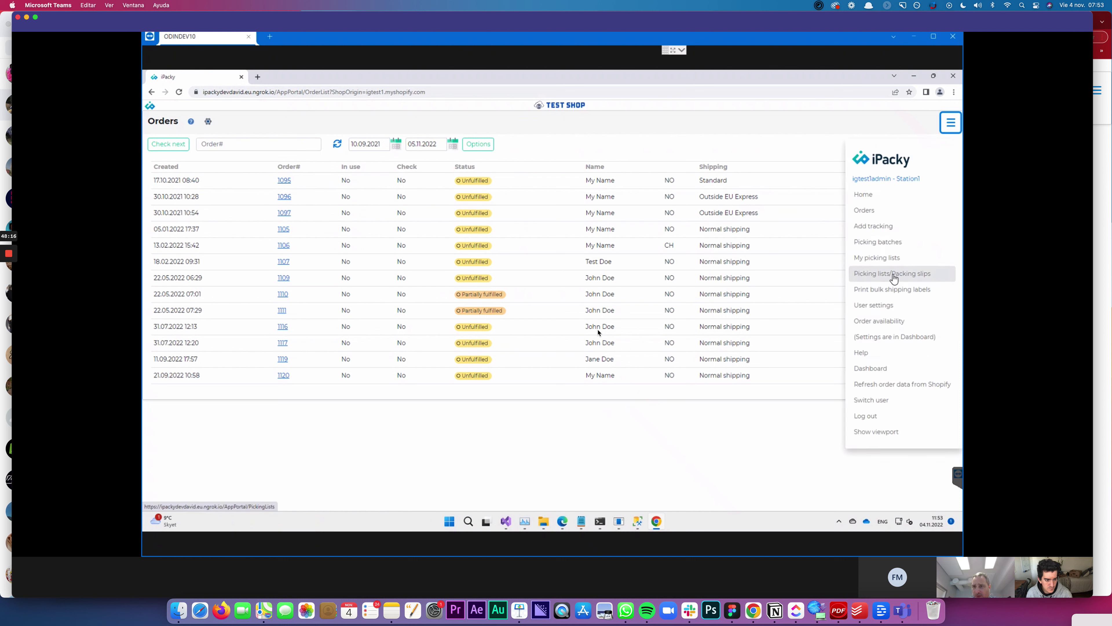
{"action": "left_click", "coordinate": [893, 275]}
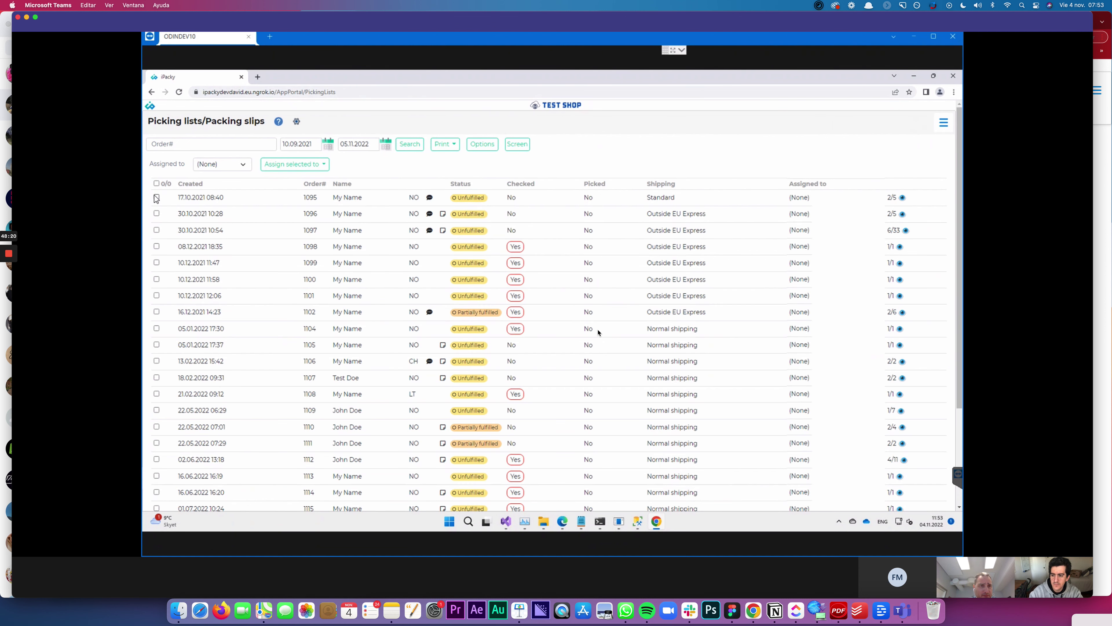
{"action": "left_click", "coordinate": [156, 198]}
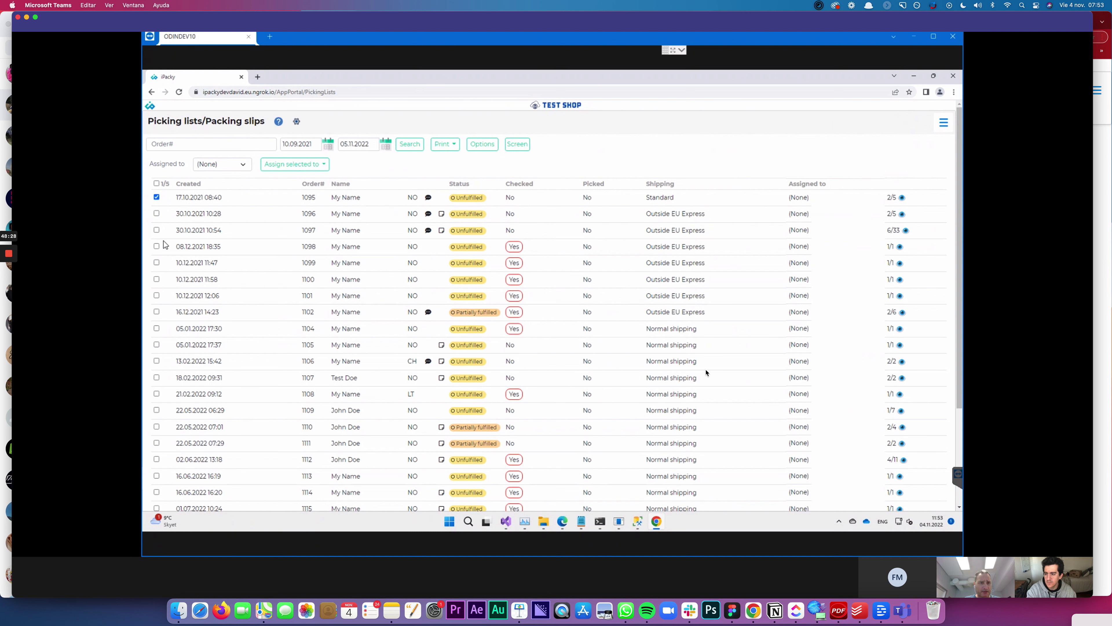
Switch to Notes and add the question "How should I assign the order or make them pick by themselves".
{"action": "left_click", "coordinate": [392, 611]}
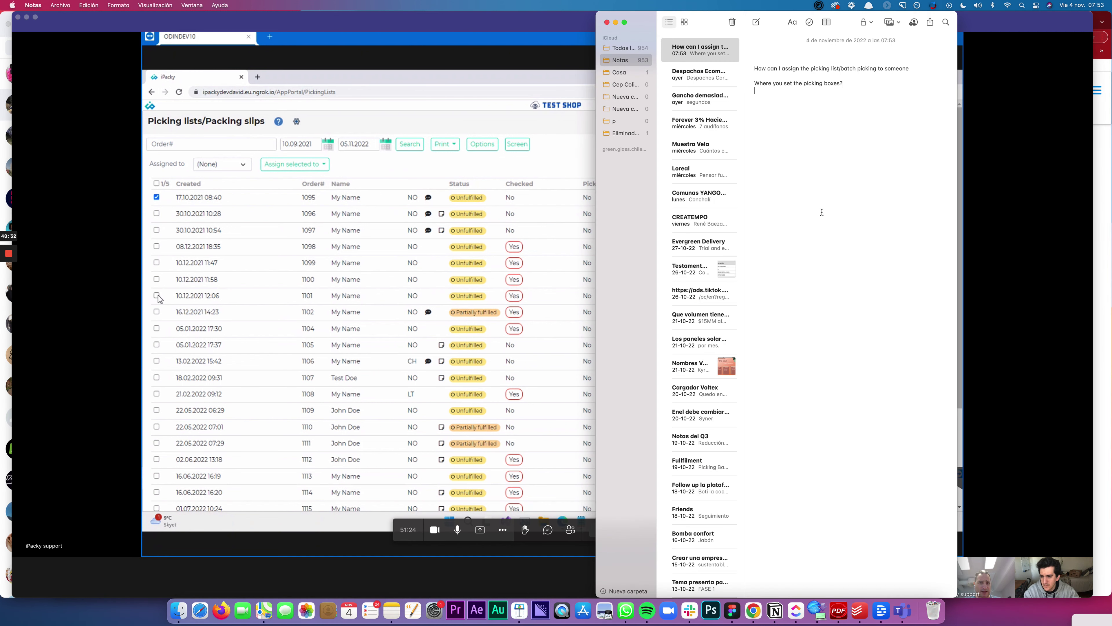
{"action": "type", "text": "How sho"}
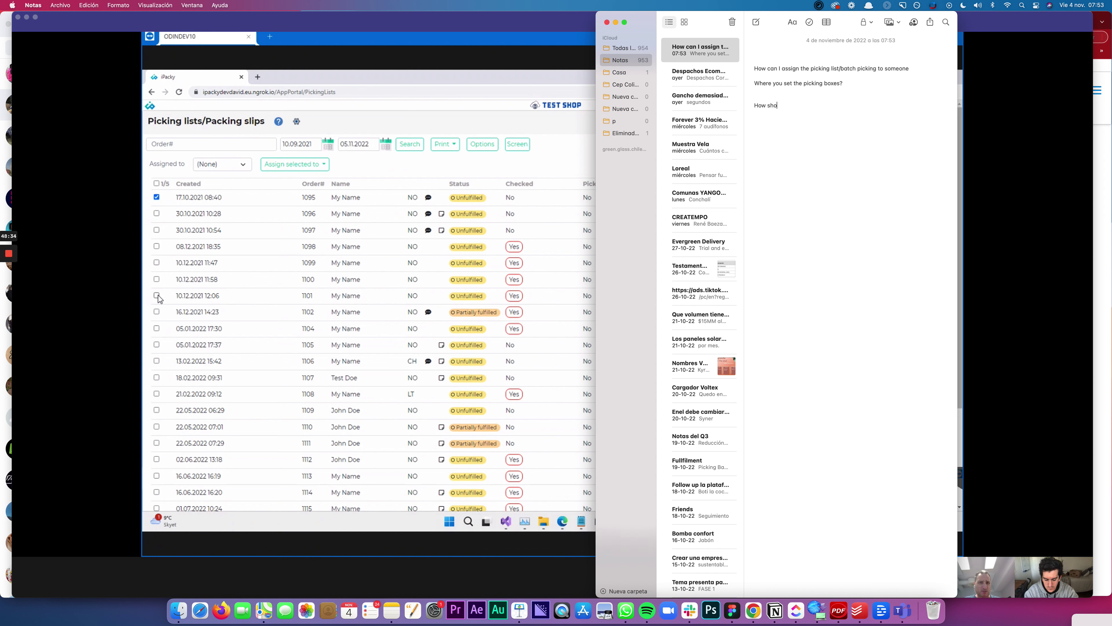
{"action": "type", "text": "uld I assign the order o"}
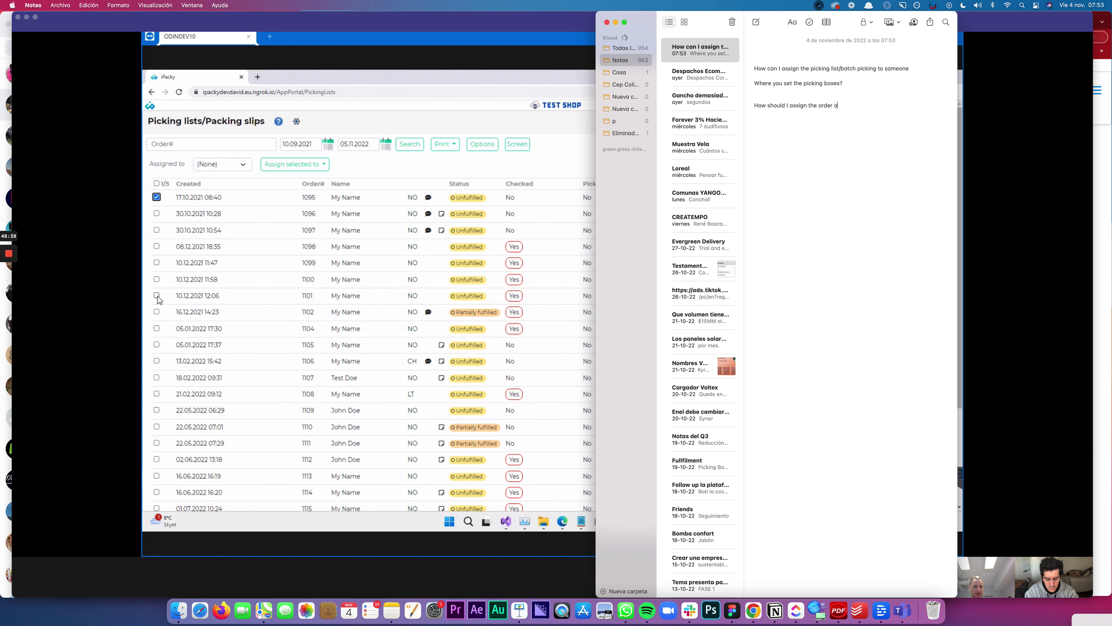
{"action": "type", "text": "r make them pick by themselves"}
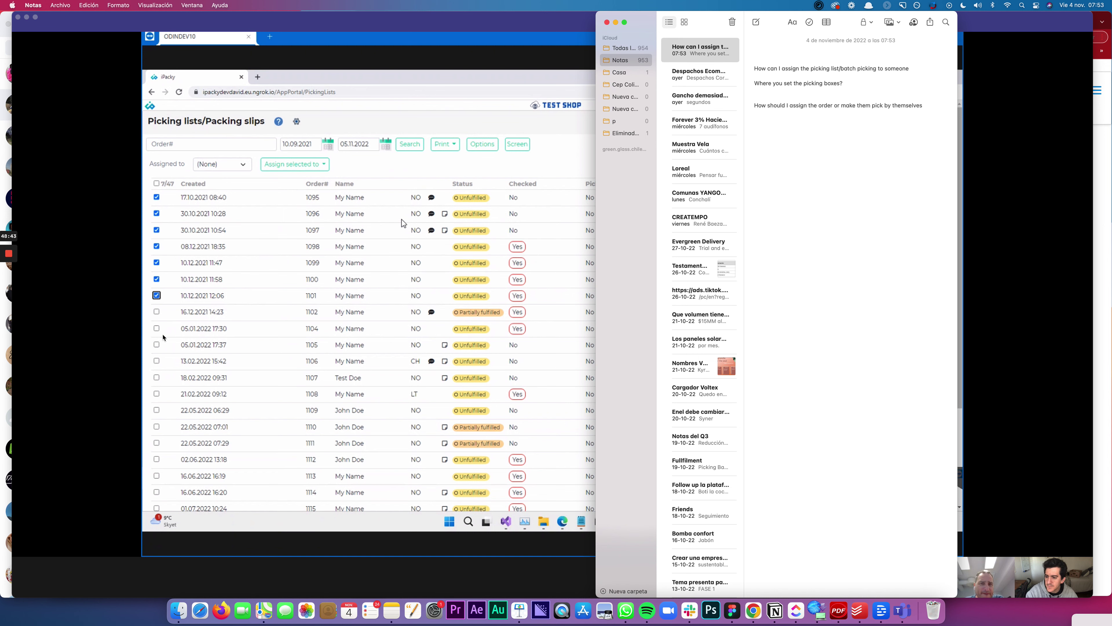
Return to the Teams call, open the seven selected orders in the on-screen batch picking view, and preview it in mobile device emulation.
{"action": "left_click", "coordinate": [170, 329]}
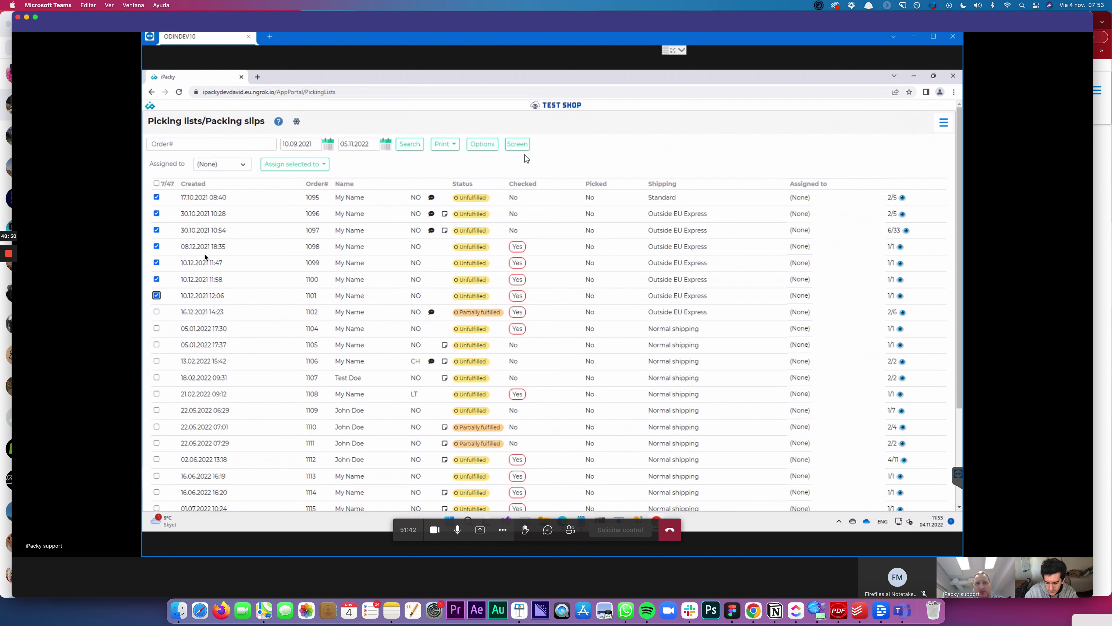
{"action": "left_click", "coordinate": [517, 144]}
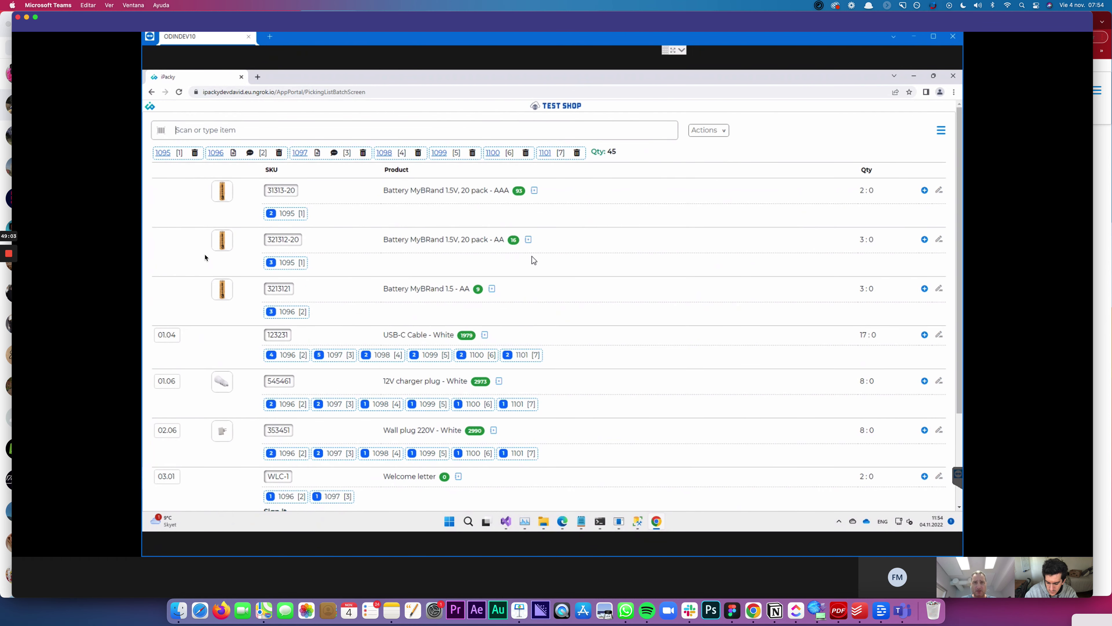
{"action": "key", "text": "F12"}
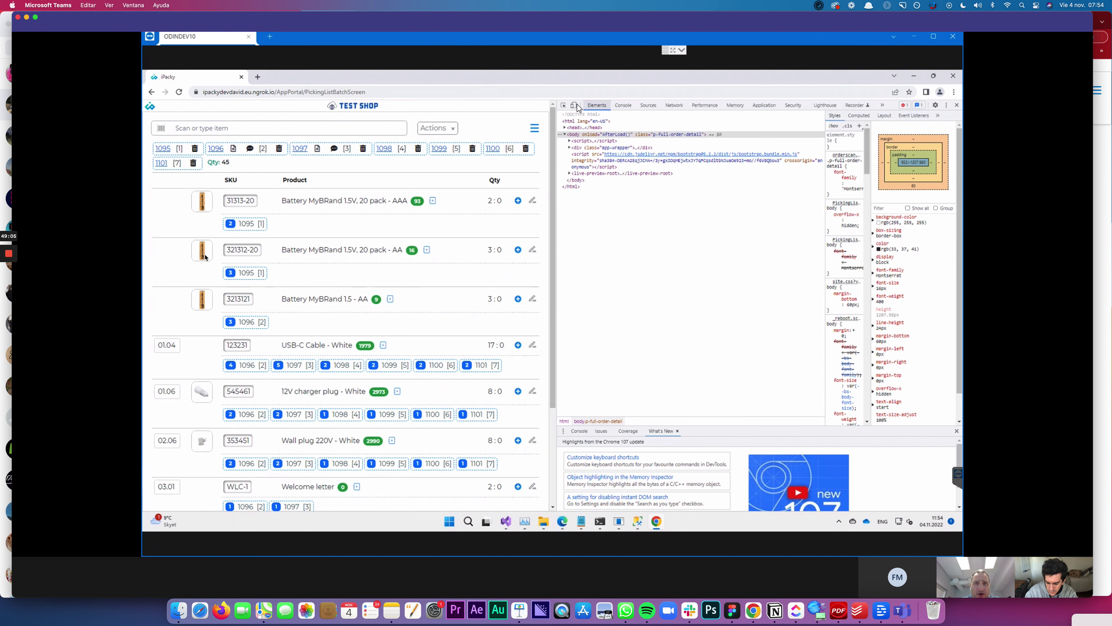
{"action": "left_click", "coordinate": [574, 106]}
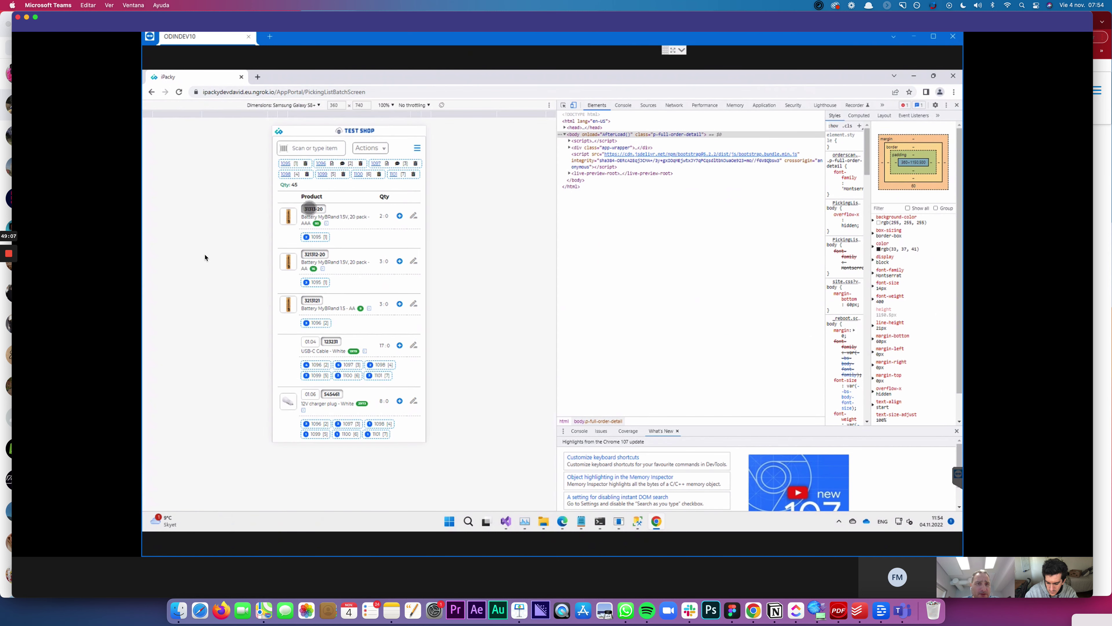
Review the batch picking view at phone size, switch the emulated device to iPad Mini, and look through the product list.
{"action": "scroll", "coordinate": [360, 217], "scroll_direction": "down", "scroll_amount": 5}
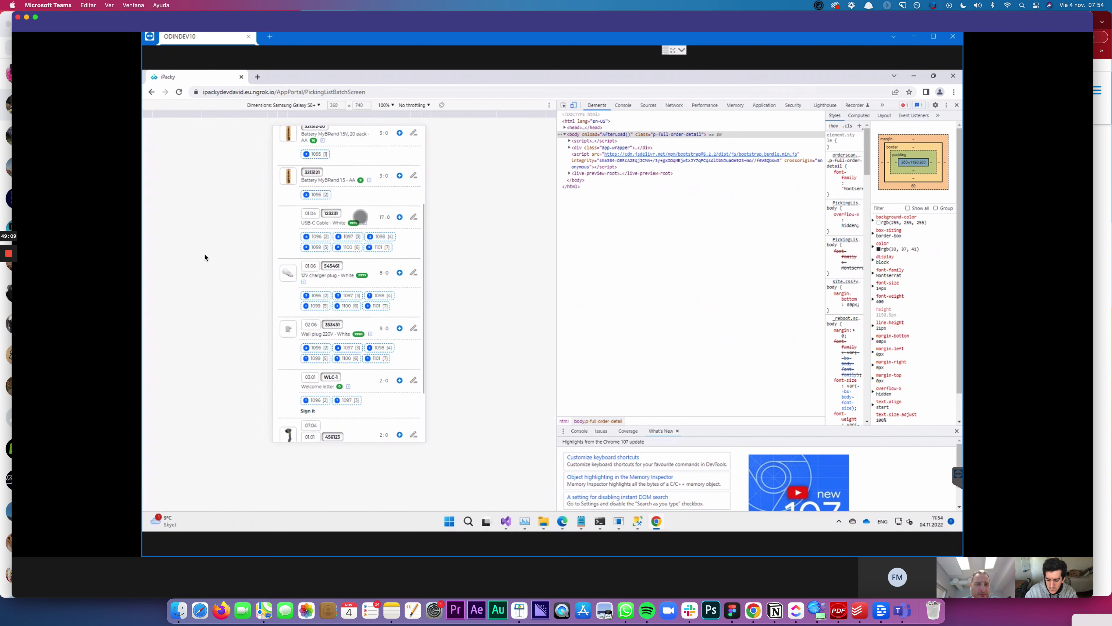
{"action": "scroll", "coordinate": [361, 214], "scroll_direction": "up", "scroll_amount": 5}
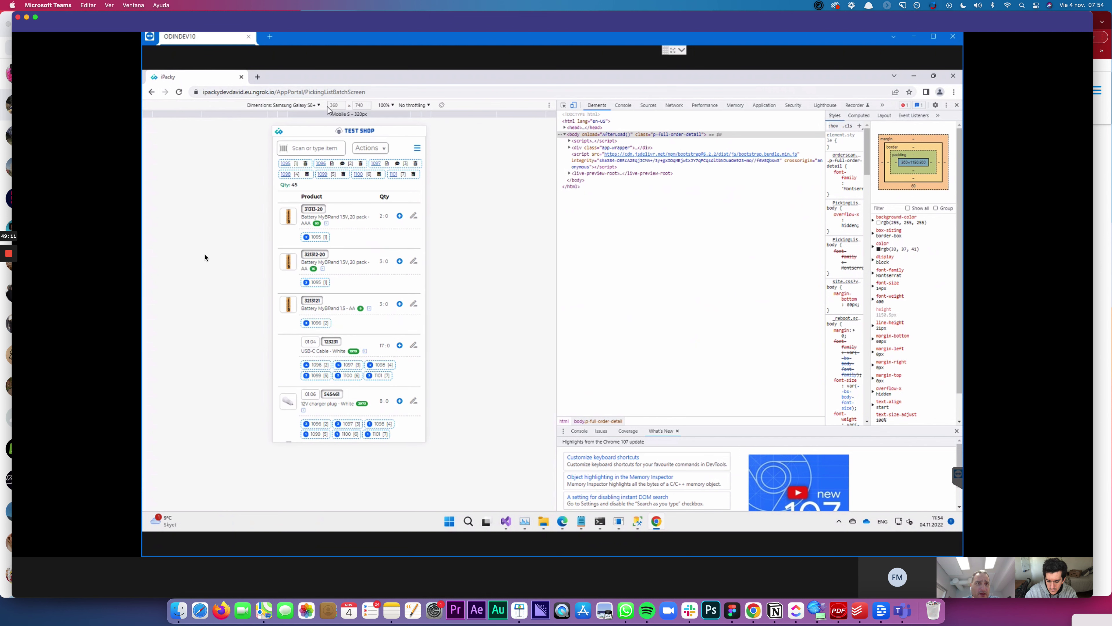
{"action": "left_click", "coordinate": [318, 106]}
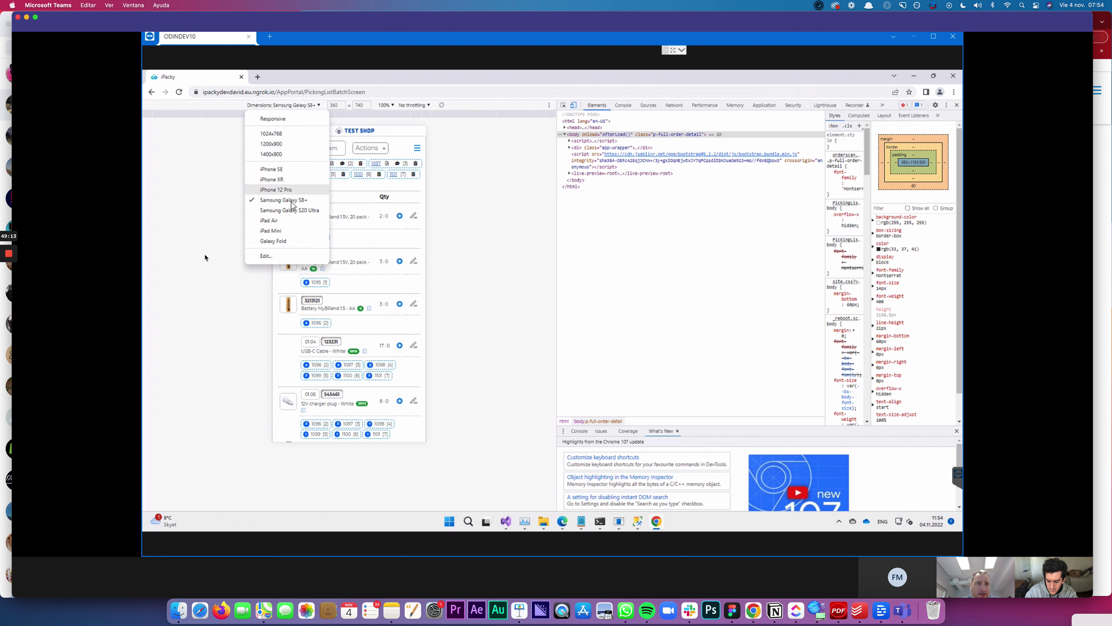
{"action": "left_click", "coordinate": [279, 233]}
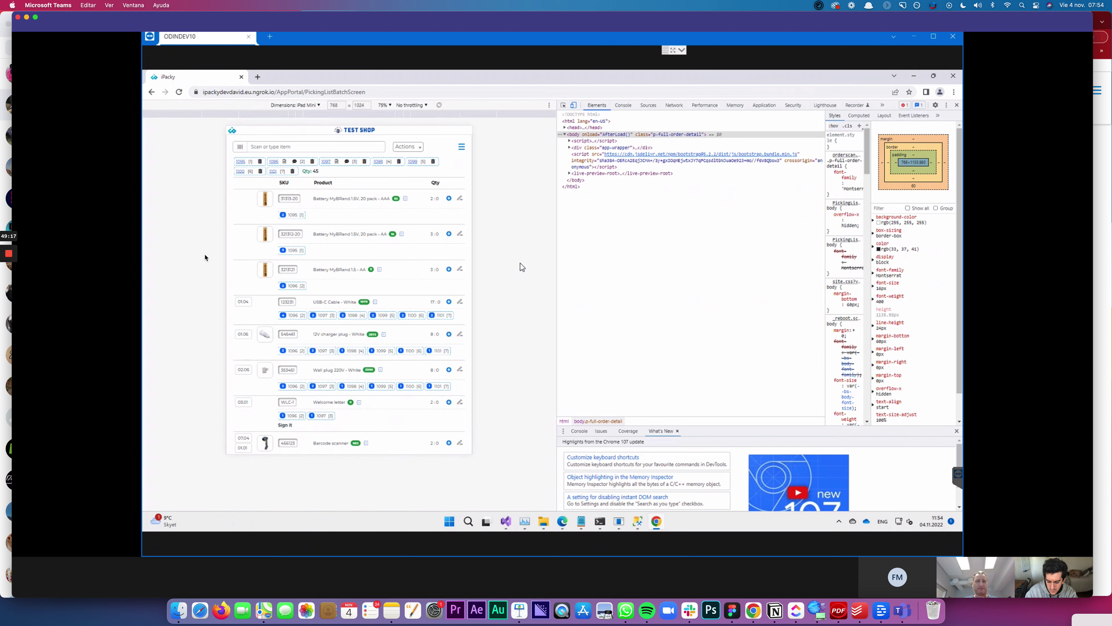
{"action": "scroll", "coordinate": [205, 257], "scroll_direction": "down", "scroll_amount": 3}
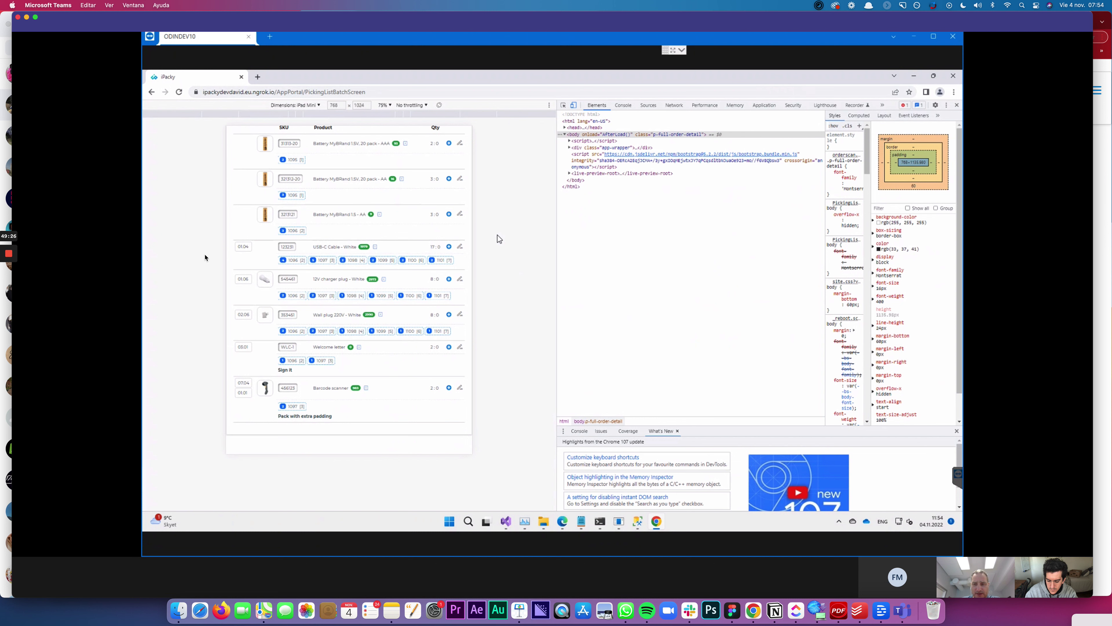
{"action": "scroll", "coordinate": [421, 247], "scroll_direction": "up", "scroll_amount": 3}
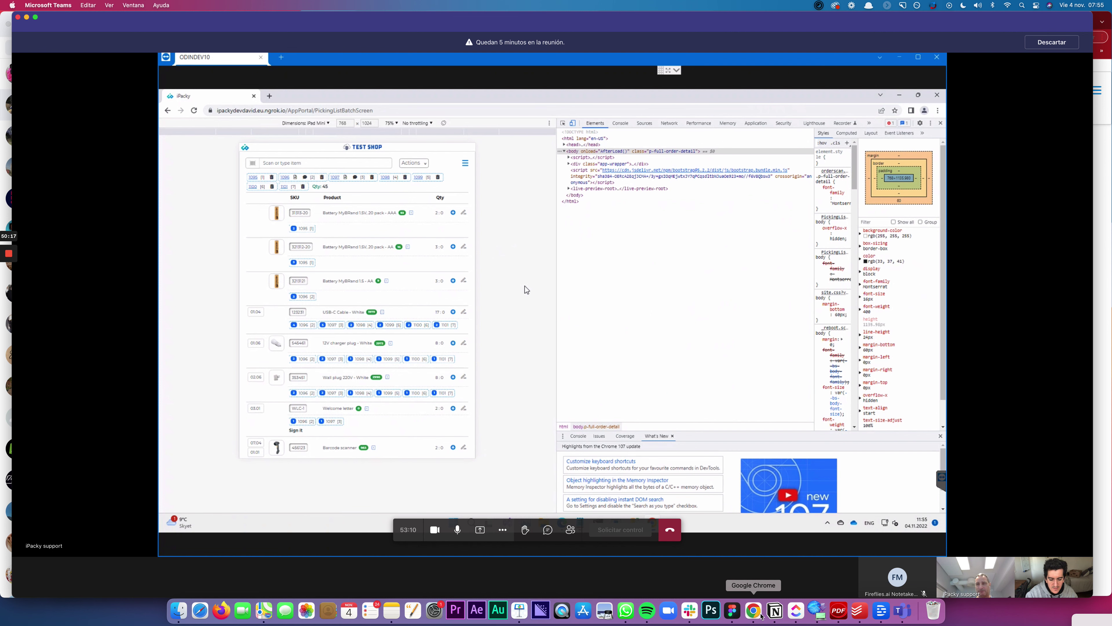
Switch to Chrome, load the iPacky start page for the Green Glass shop, and return to the Teams call.
{"action": "left_click", "coordinate": [761, 603]}
{"action": "key", "text": "super+Tab"}
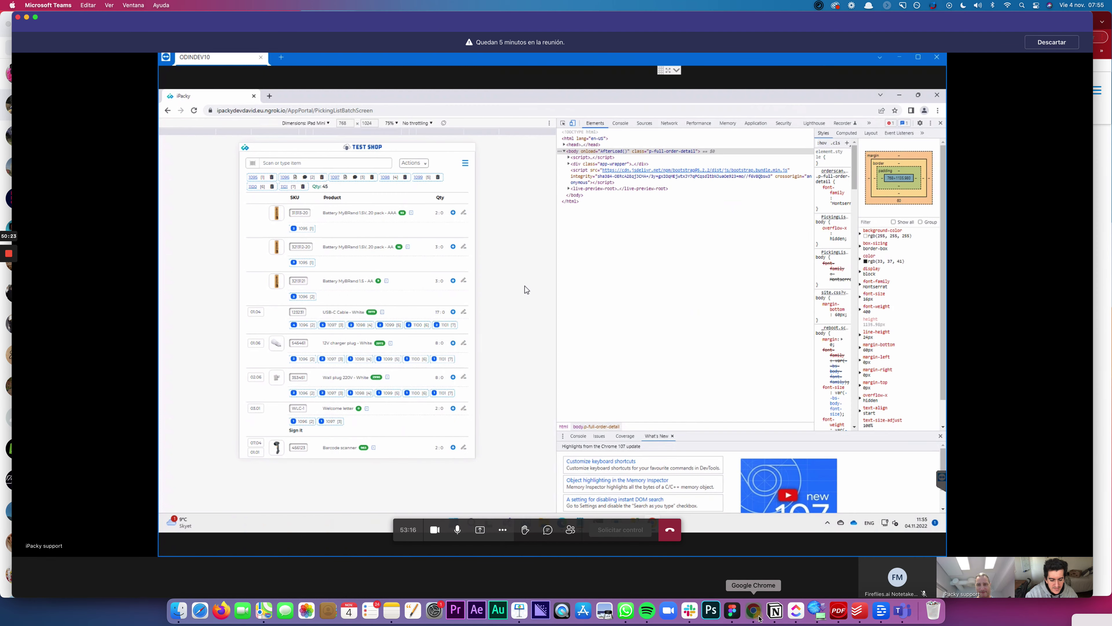
{"action": "left_click", "coordinate": [753, 609]}
{"action": "left_click", "coordinate": [367, 66]}
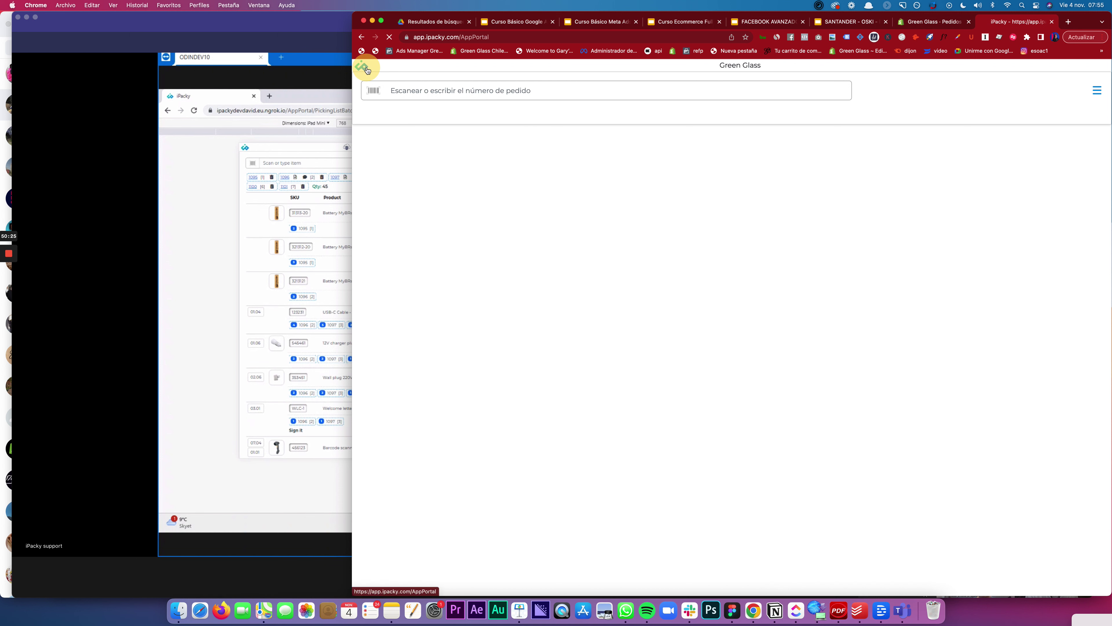
{"action": "key", "text": "super+Tab"}
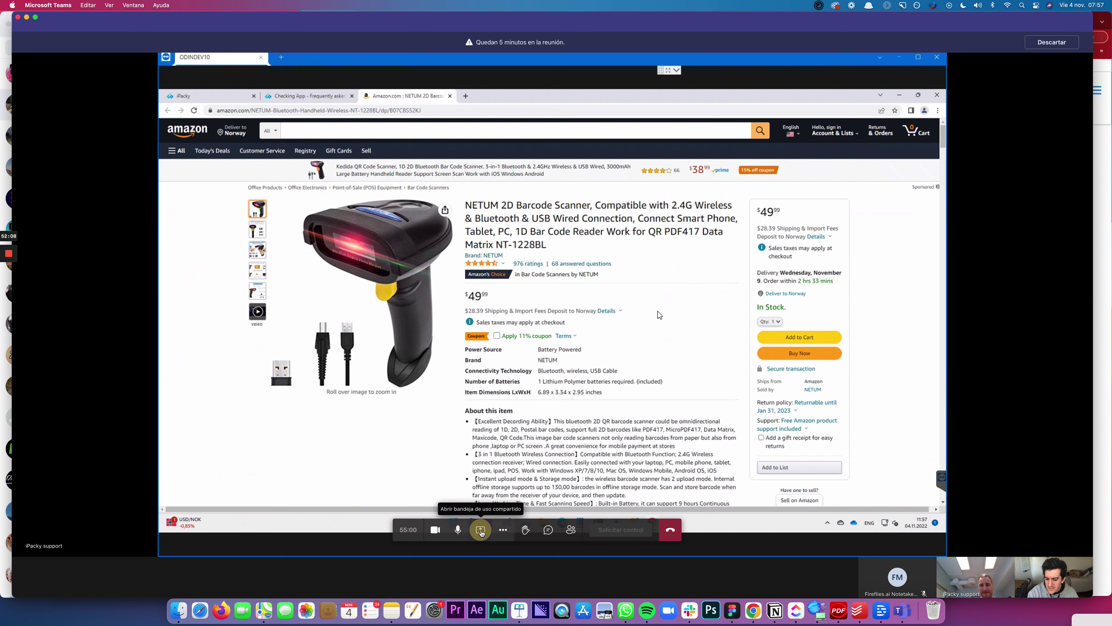
Share the whole screen (Pantalla 1) in the Teams call and widen the iPacky browser window to nearly full screen width.
{"action": "left_click", "coordinate": [480, 530]}
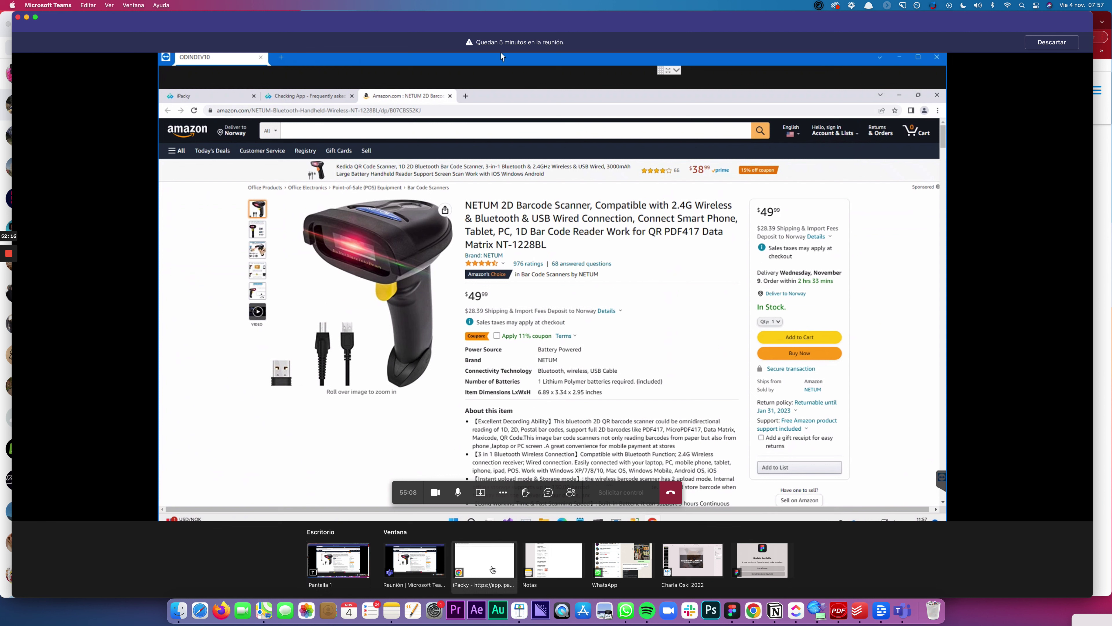
{"action": "left_click", "coordinate": [338, 560]}
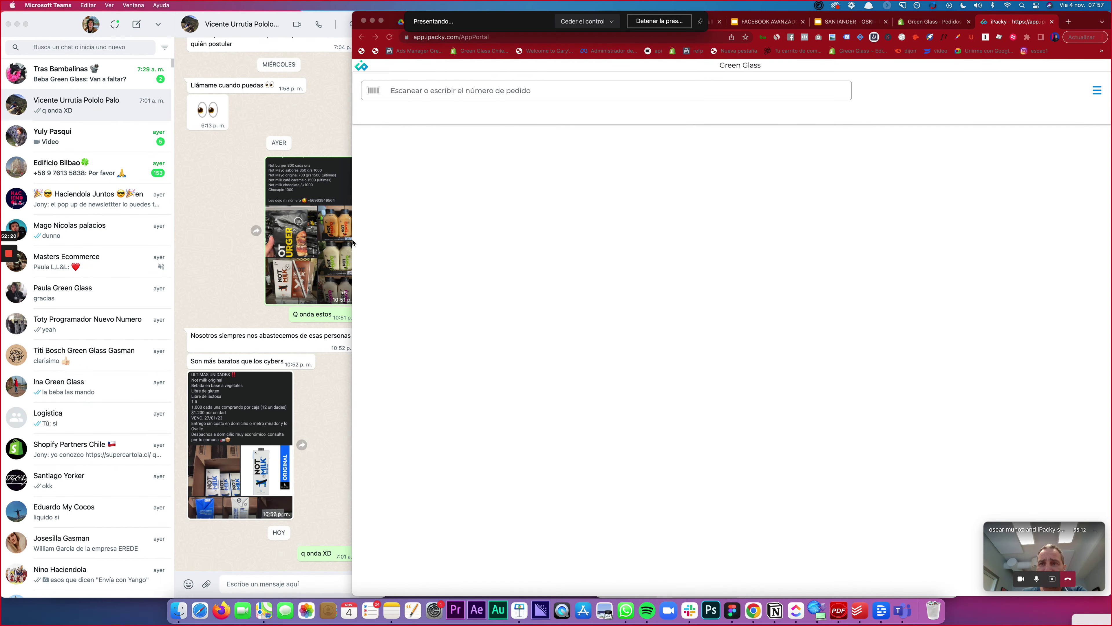
{"action": "left_click_drag", "start_coordinate": [353, 242], "coordinate": [14, 219]}
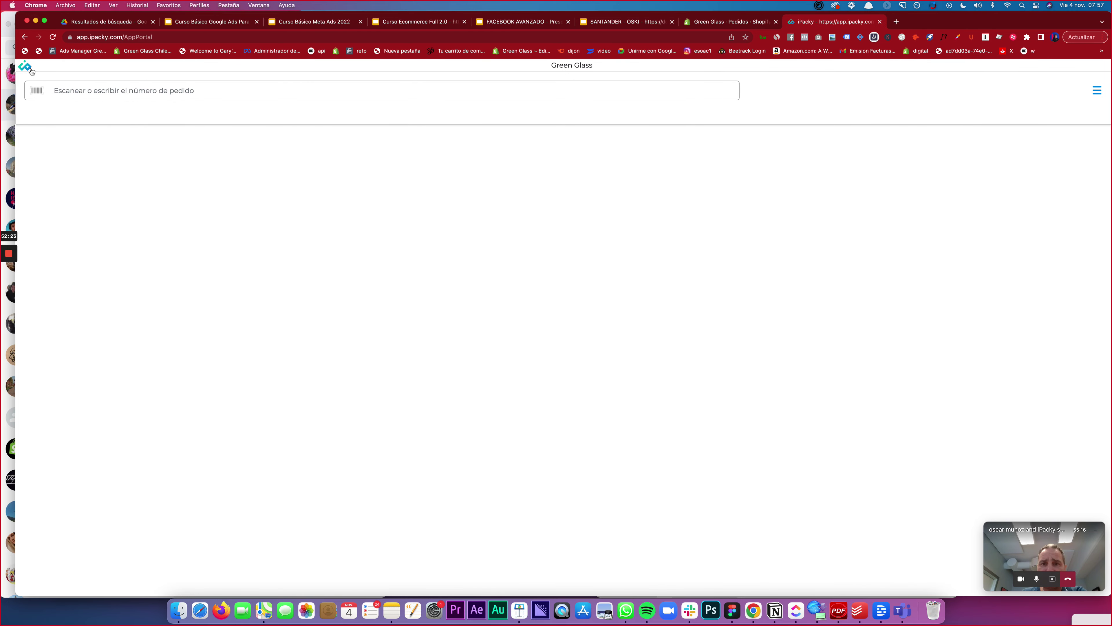
Go to Inicio, open the Panel de control dashboard, and launch the packing app again from it.
{"action": "left_click", "coordinate": [1103, 95]}
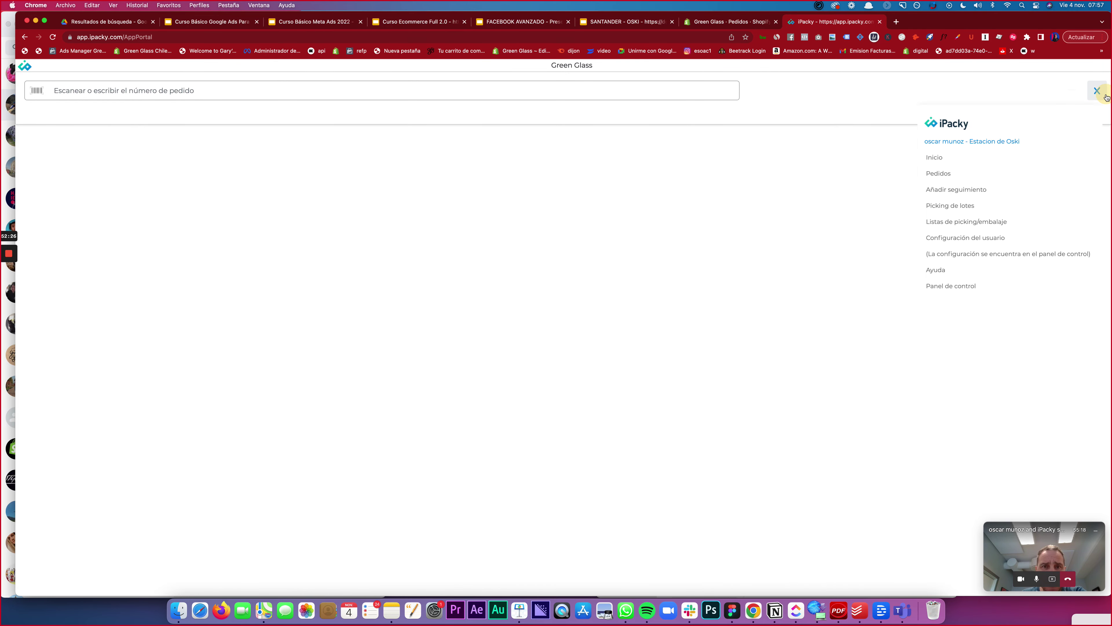
{"action": "left_click", "coordinate": [944, 157]}
{"action": "left_click", "coordinate": [1093, 92]}
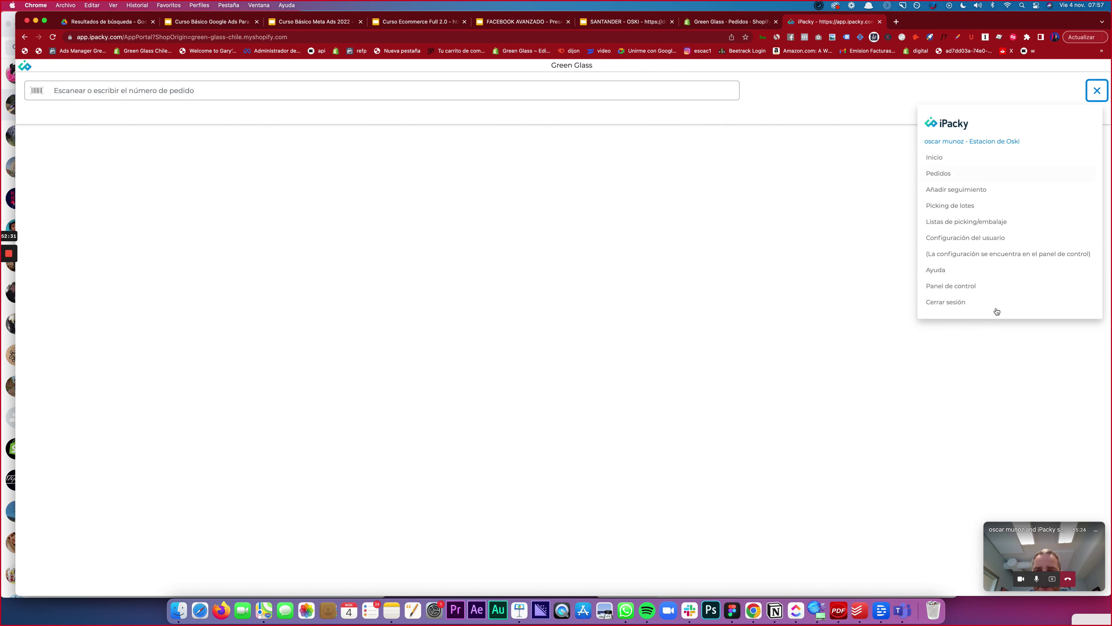
{"action": "left_click", "coordinate": [951, 286]}
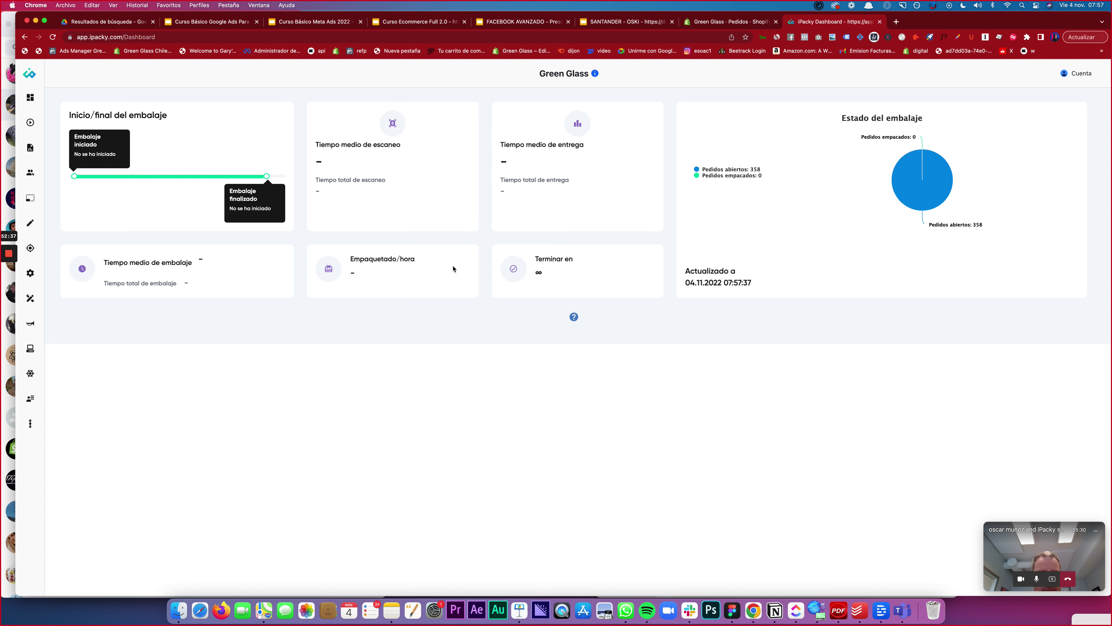
{"action": "mouse_move", "coordinate": [30, 127]}
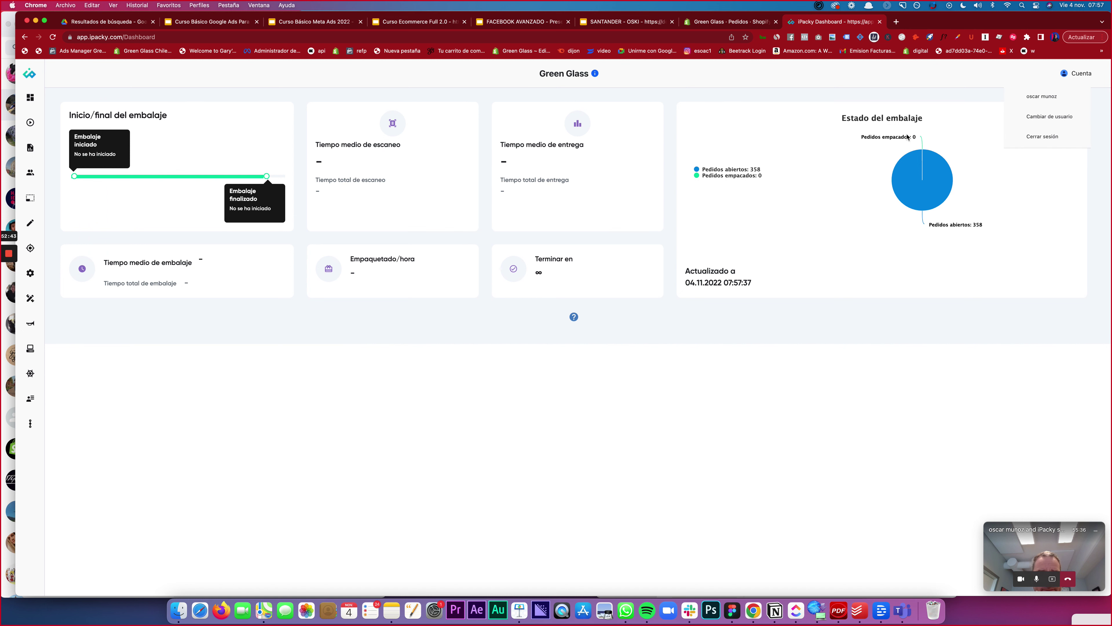
{"action": "mouse_move", "coordinate": [39, 101]}
{"action": "left_click", "coordinate": [57, 122]}
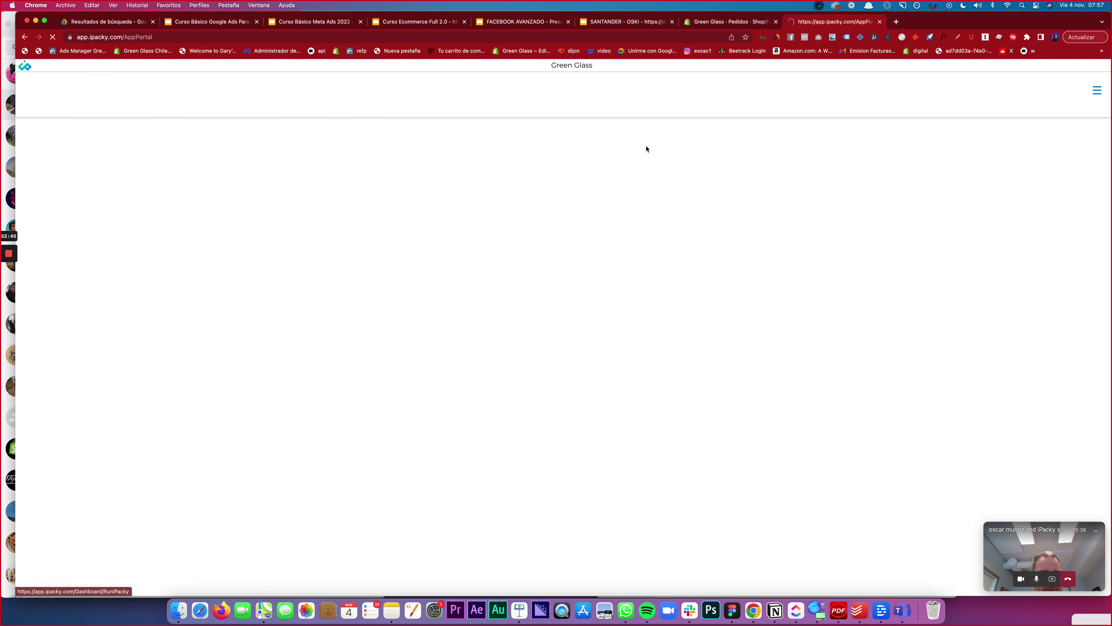
Compare the orders in the Pedidos list with those in Listas de picking/embalaje.
{"action": "left_click", "coordinate": [1099, 95]}
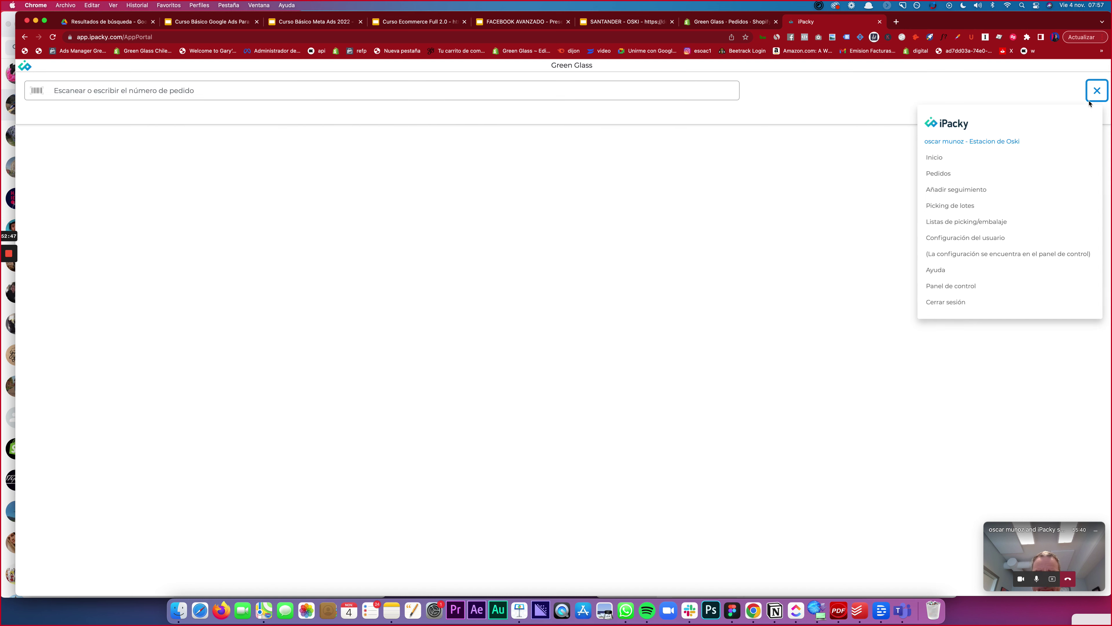
{"action": "left_click", "coordinate": [959, 177]}
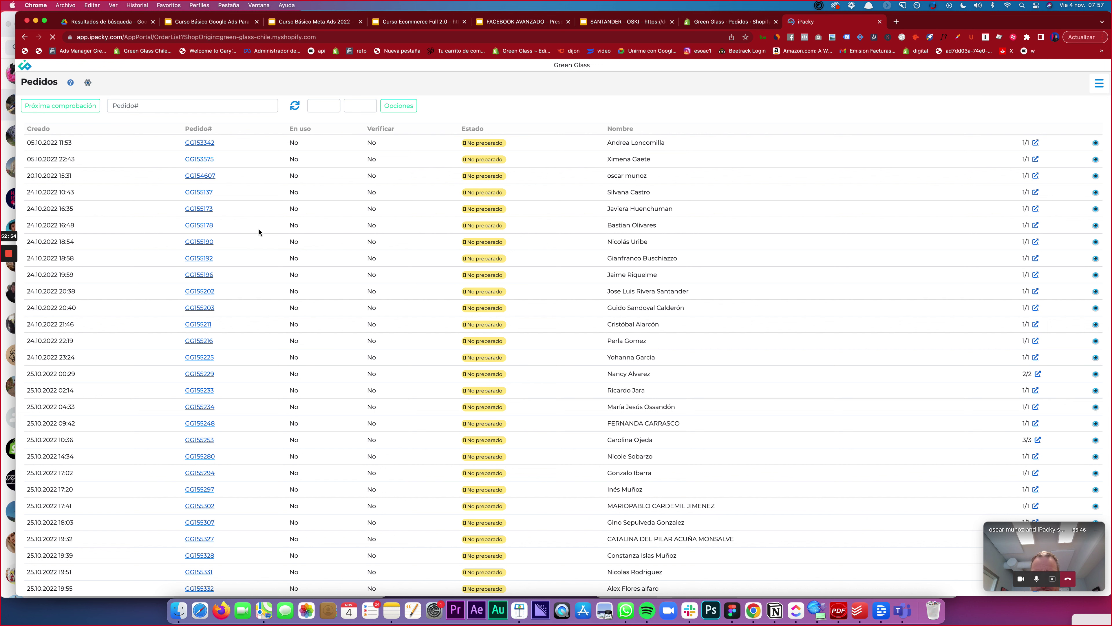
{"action": "left_click", "coordinate": [1099, 83]}
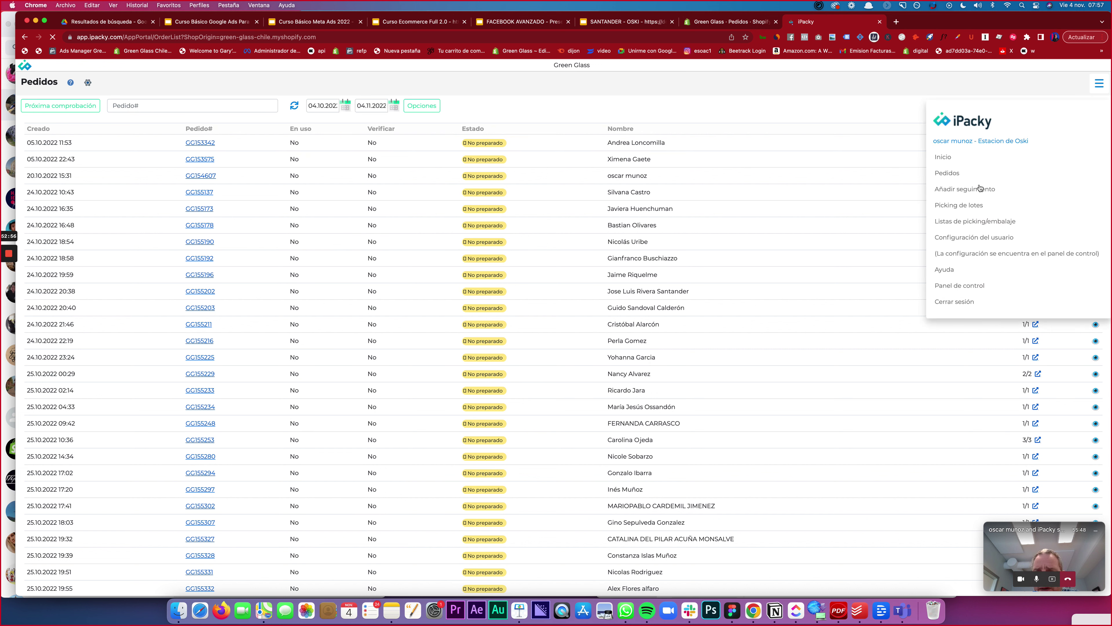
{"action": "left_click", "coordinate": [954, 225]}
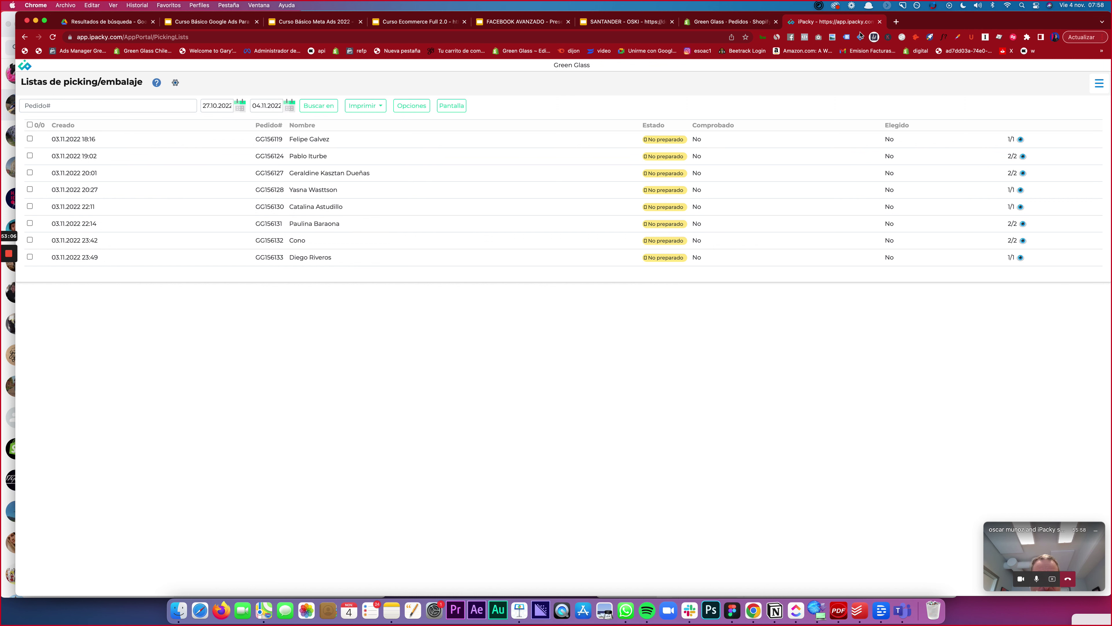
{"action": "left_click", "coordinate": [1099, 83]}
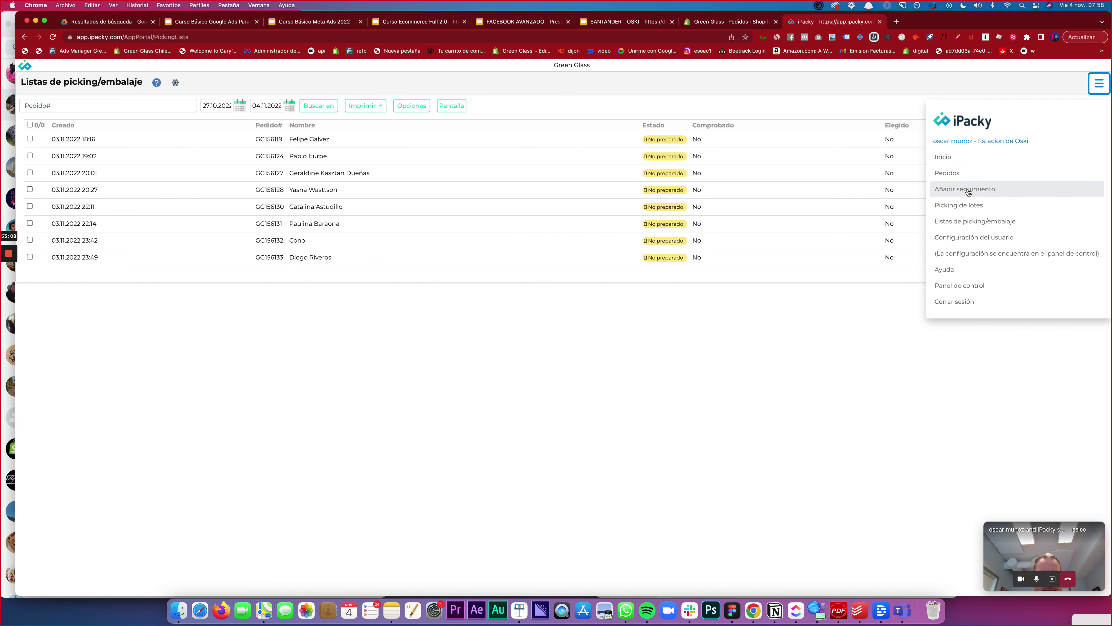
{"action": "left_click", "coordinate": [947, 174]}
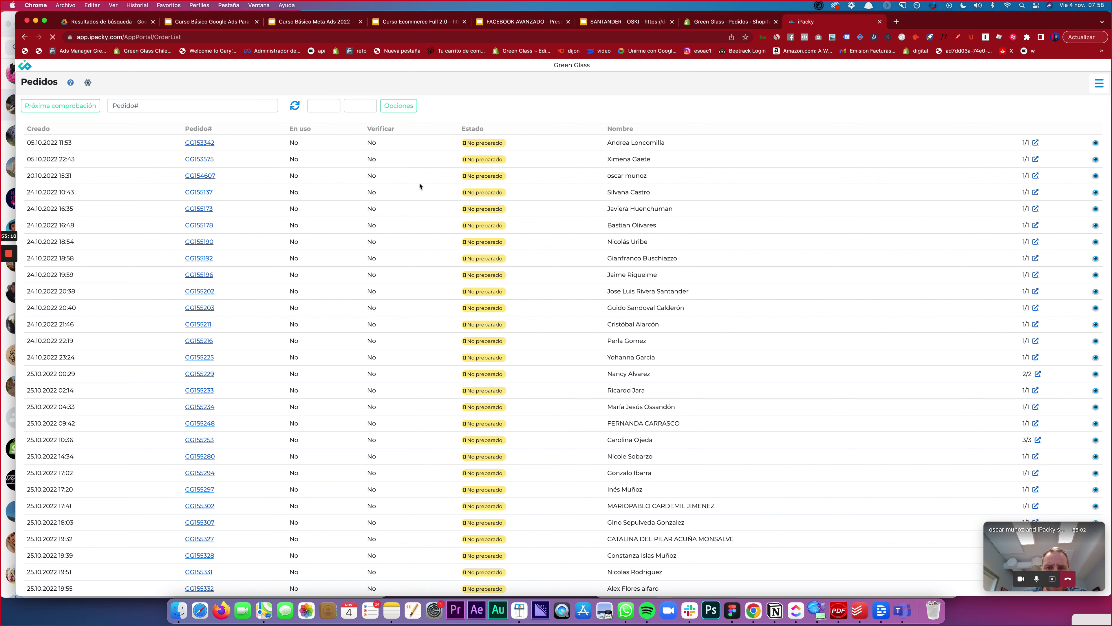
{"action": "left_click", "coordinate": [1098, 90]}
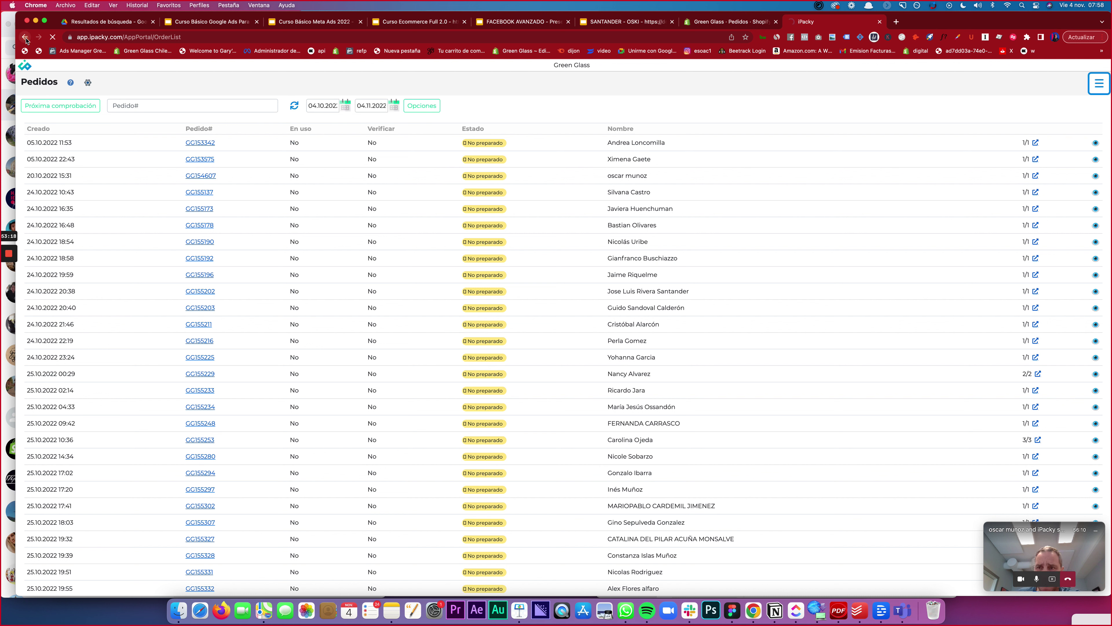
Open Listas de picking/embalaje and enable the Ya impreso option so already printed orders are listed.
{"action": "left_click", "coordinate": [1099, 83]}
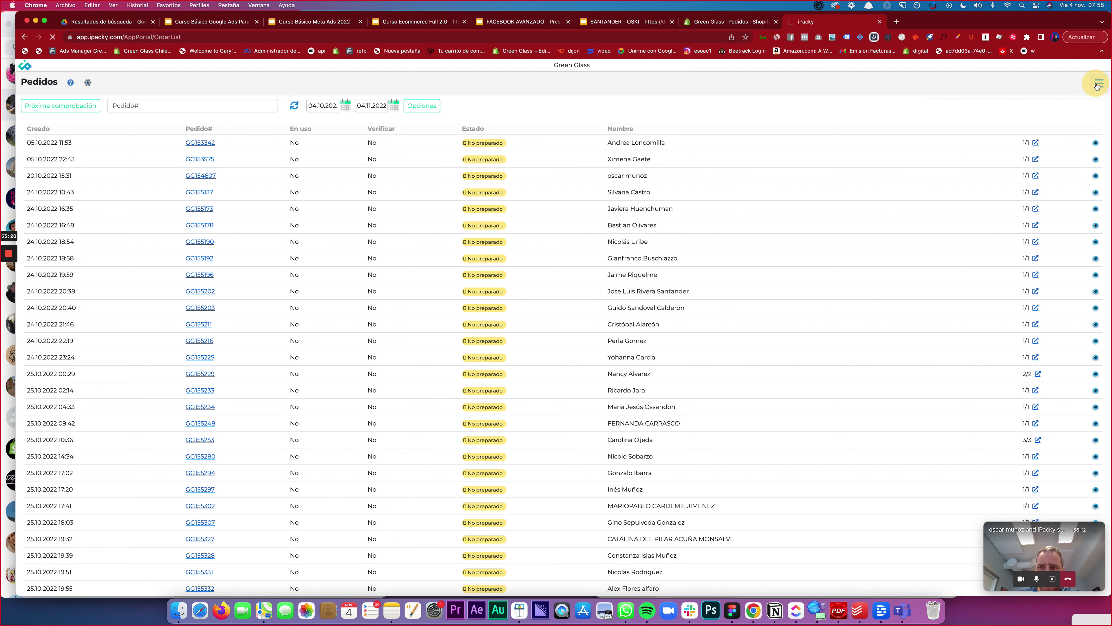
{"action": "left_click", "coordinate": [971, 226]}
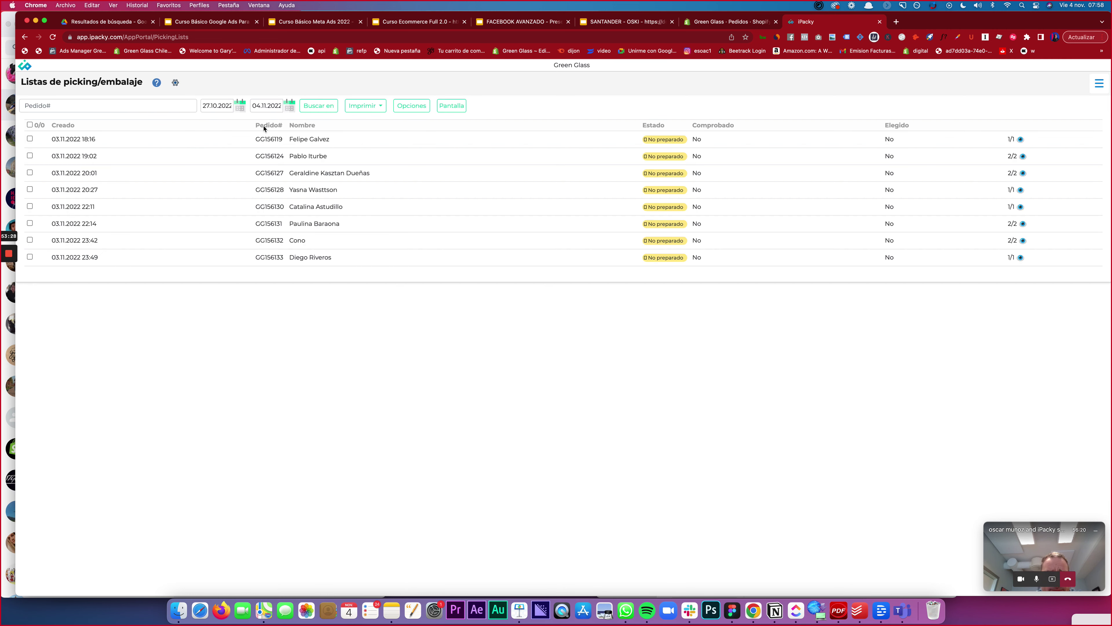
{"action": "left_click", "coordinate": [421, 111]}
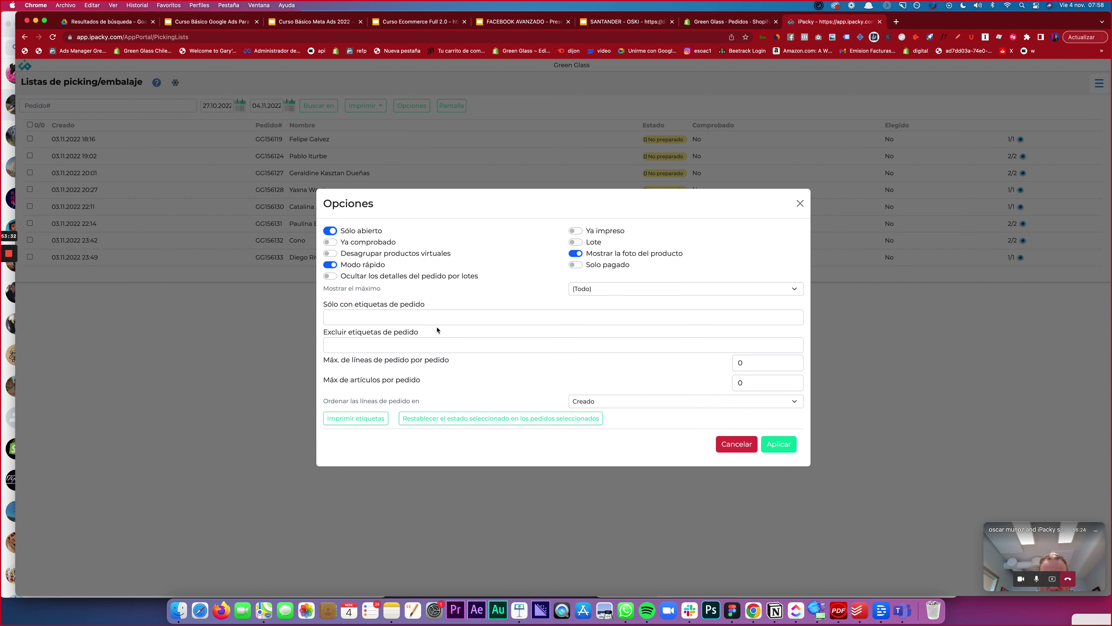
{"action": "left_click", "coordinate": [576, 231]}
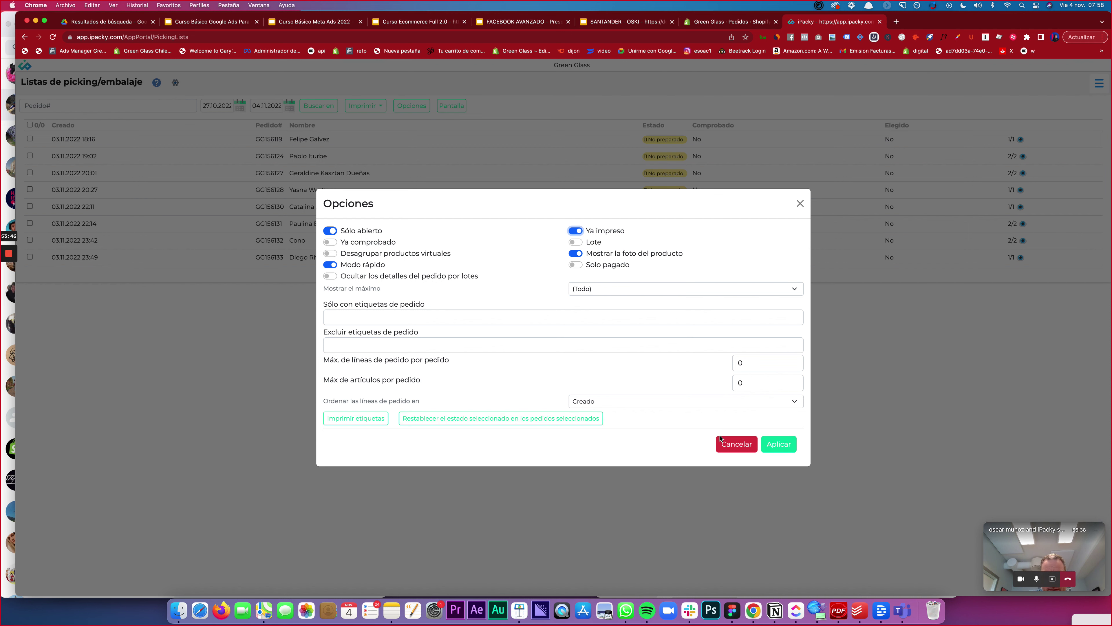
{"action": "left_click", "coordinate": [767, 446]}
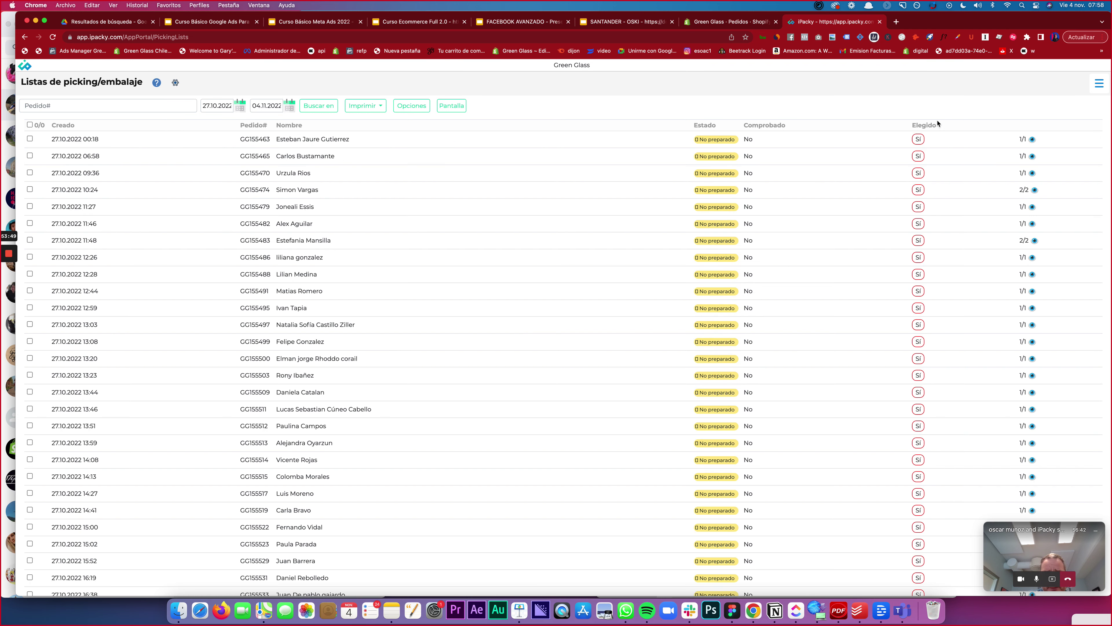
Examine the Elegido column across the listed orders.
{"action": "left_click_drag", "start_coordinate": [912, 124], "coordinate": [944, 124]}
{"action": "left_click", "coordinate": [923, 124]}
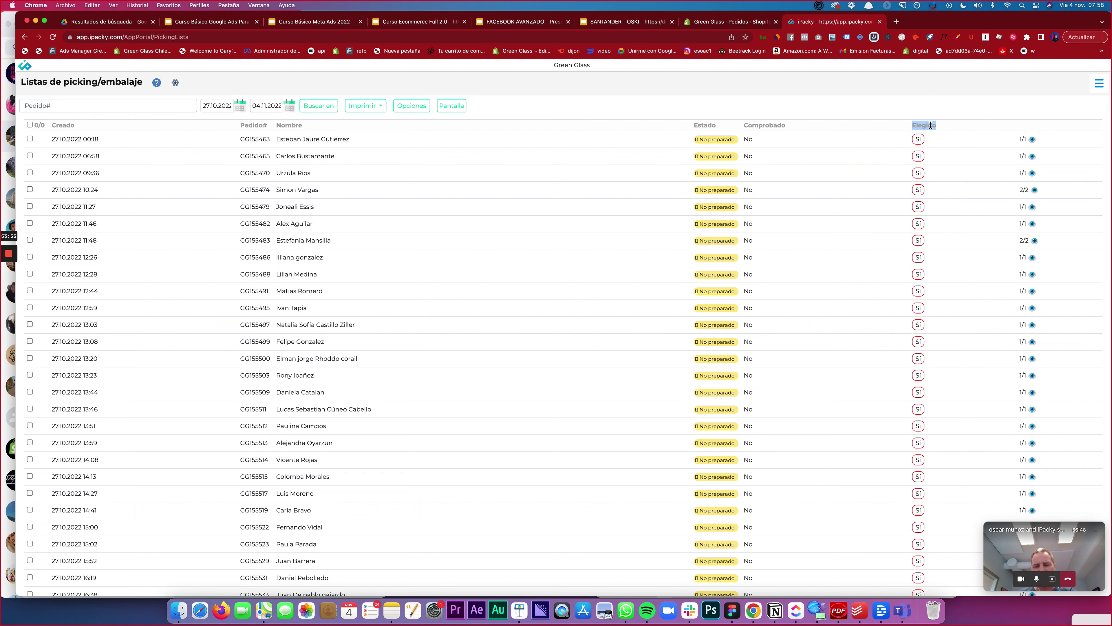
{"action": "scroll", "coordinate": [928, 129], "scroll_direction": "down", "scroll_amount": 15}
{"action": "scroll", "coordinate": [925, 133], "scroll_direction": "up", "scroll_amount": 15}
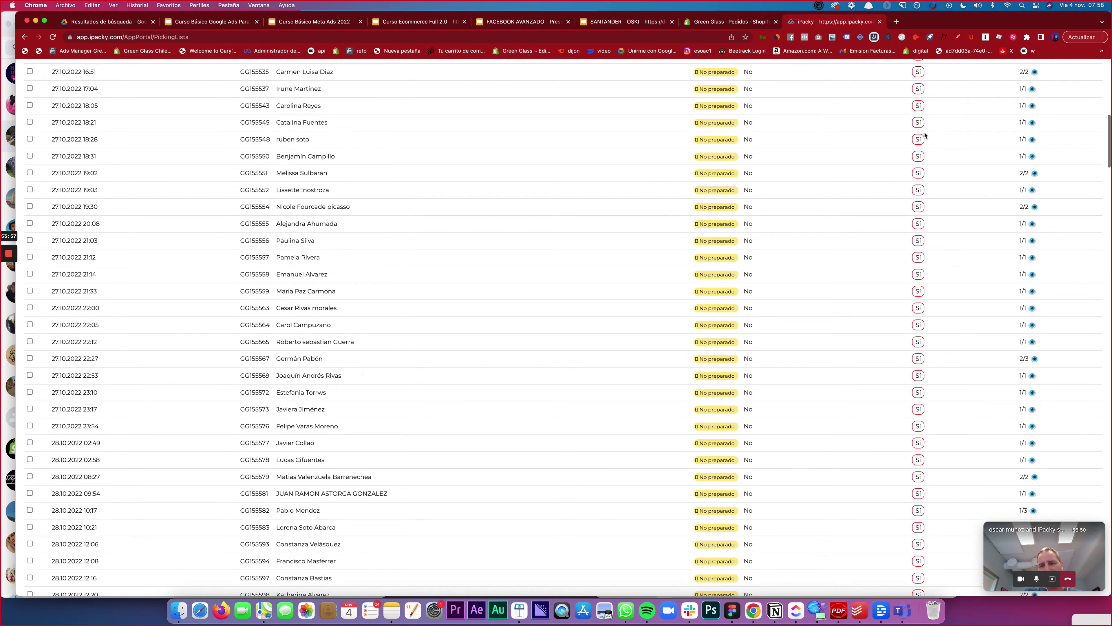
Select all listed orders and reset their picked status with Restablecer el estado seleccionado en los pedidos seleccionados.
{"action": "left_click", "coordinate": [29, 126]}
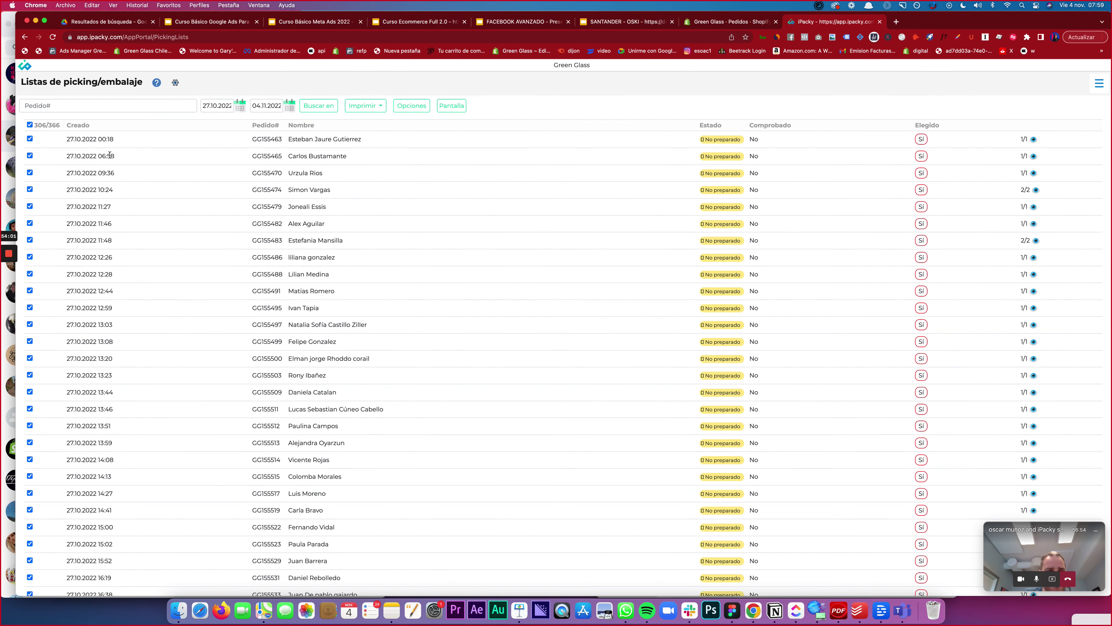
{"action": "scroll", "coordinate": [113, 162], "scroll_direction": "down", "scroll_amount": 20}
{"action": "scroll", "coordinate": [116, 164], "scroll_direction": "up", "scroll_amount": 20}
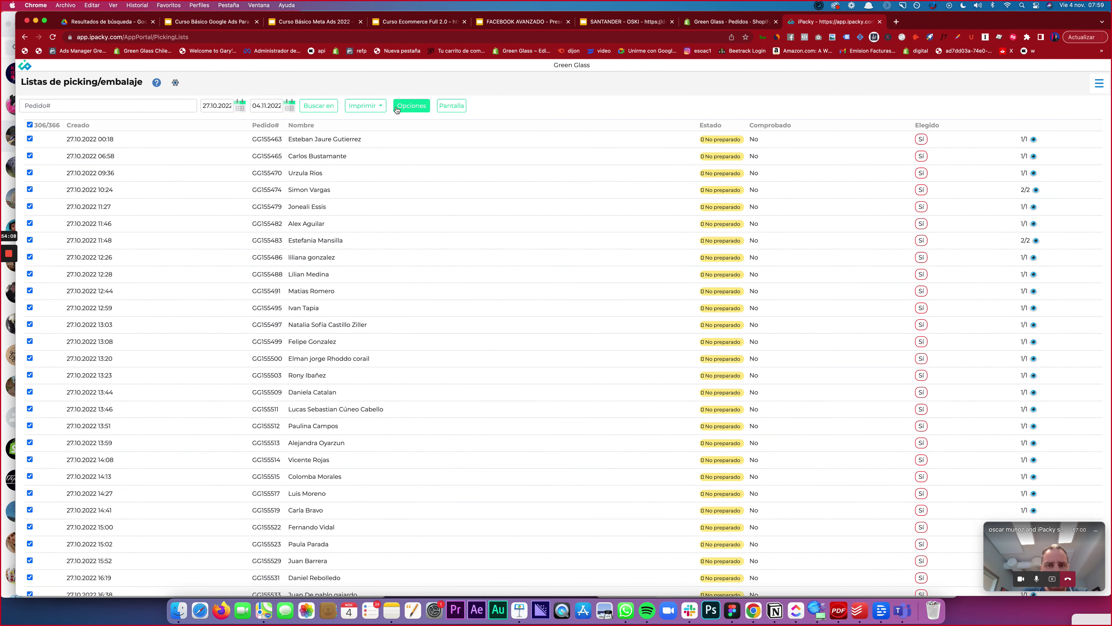
{"action": "left_click", "coordinate": [412, 109]}
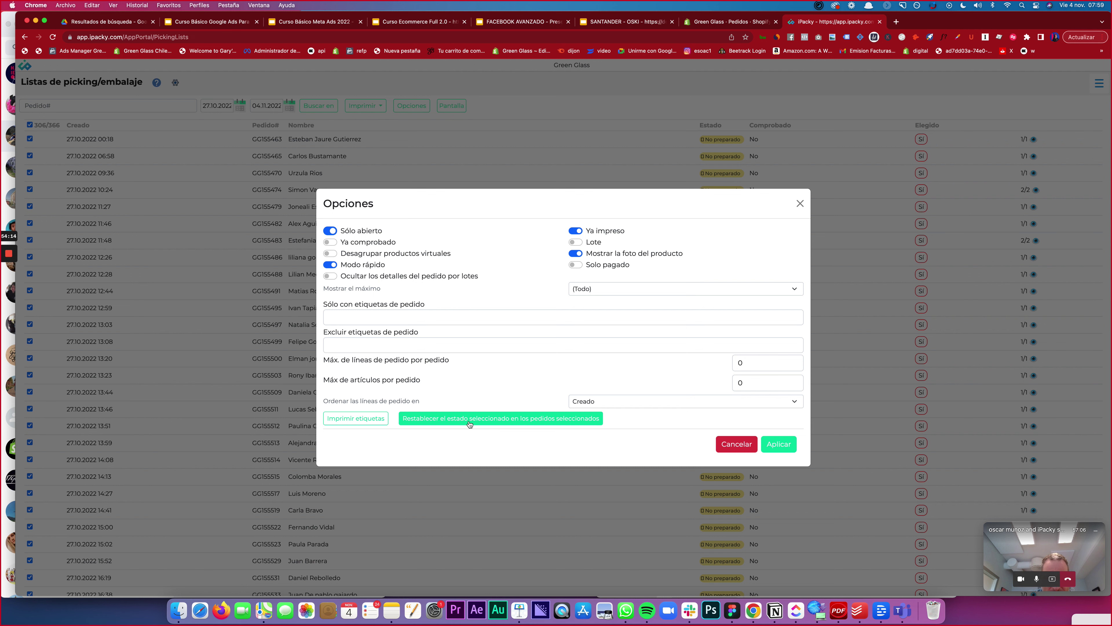
{"action": "left_click", "coordinate": [446, 425]}
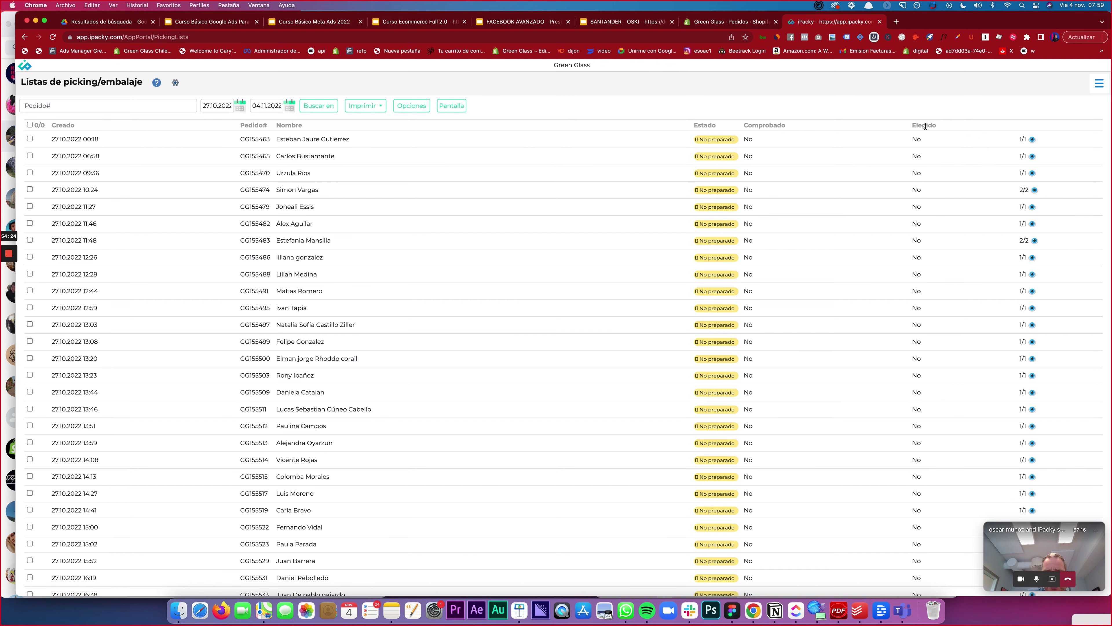
Examine the Elegido and Estado columns of the listed orders, and review the list's Opciones without changing them.
{"action": "scroll", "coordinate": [510, 360], "scroll_direction": "down", "scroll_amount": 20}
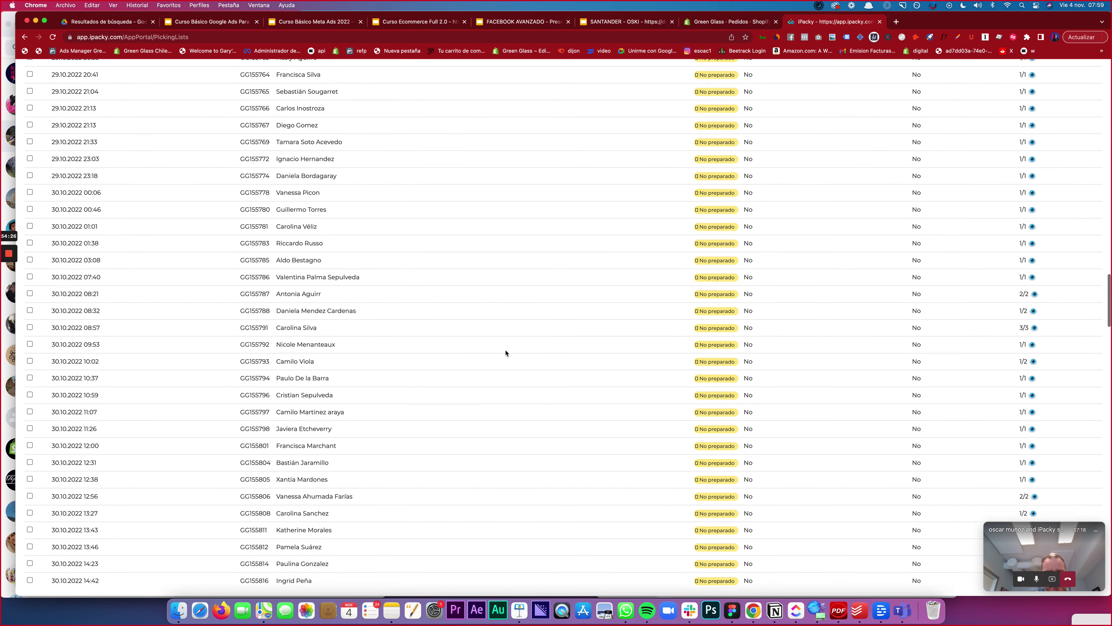
{"action": "scroll", "coordinate": [545, 338], "scroll_direction": "up", "scroll_amount": 20}
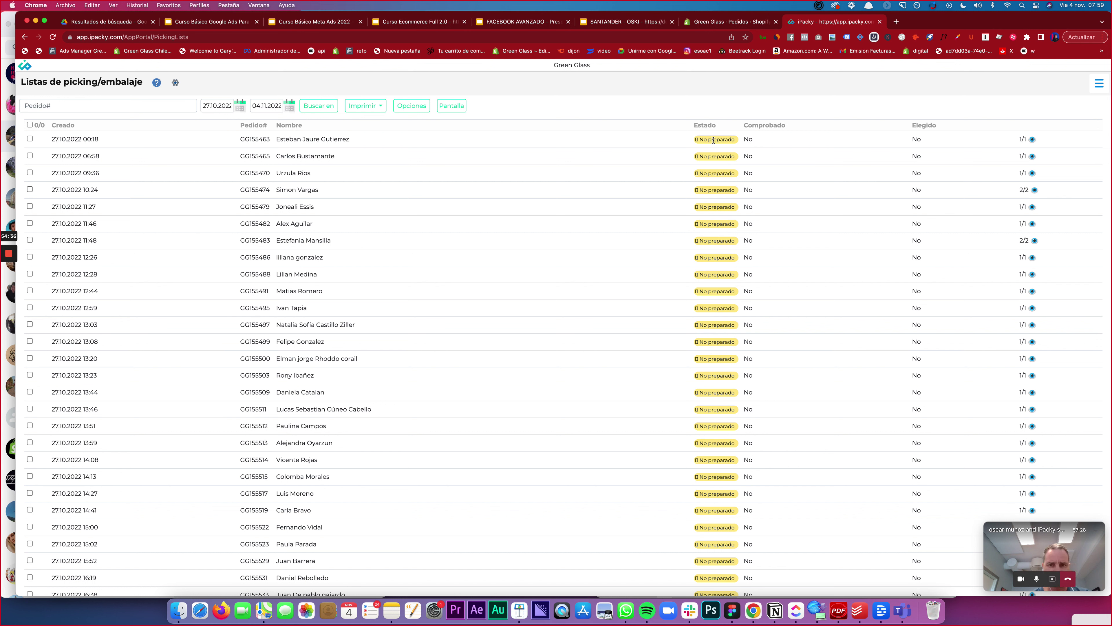
{"action": "left_click_drag", "start_coordinate": [704, 140], "coordinate": [738, 141]}
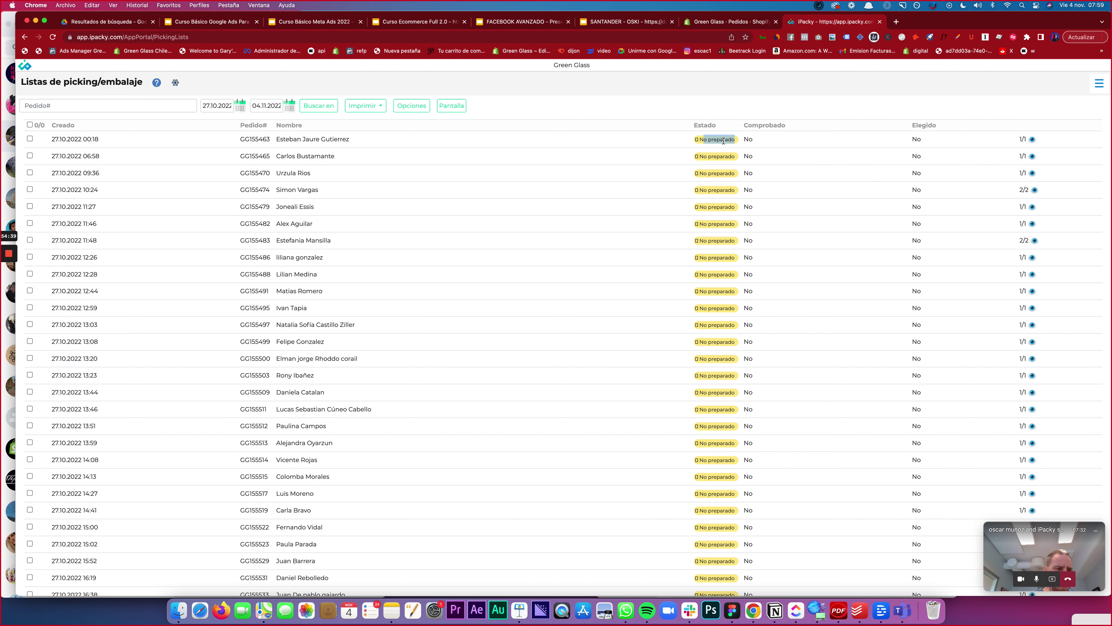
{"action": "left_click", "coordinate": [400, 110]}
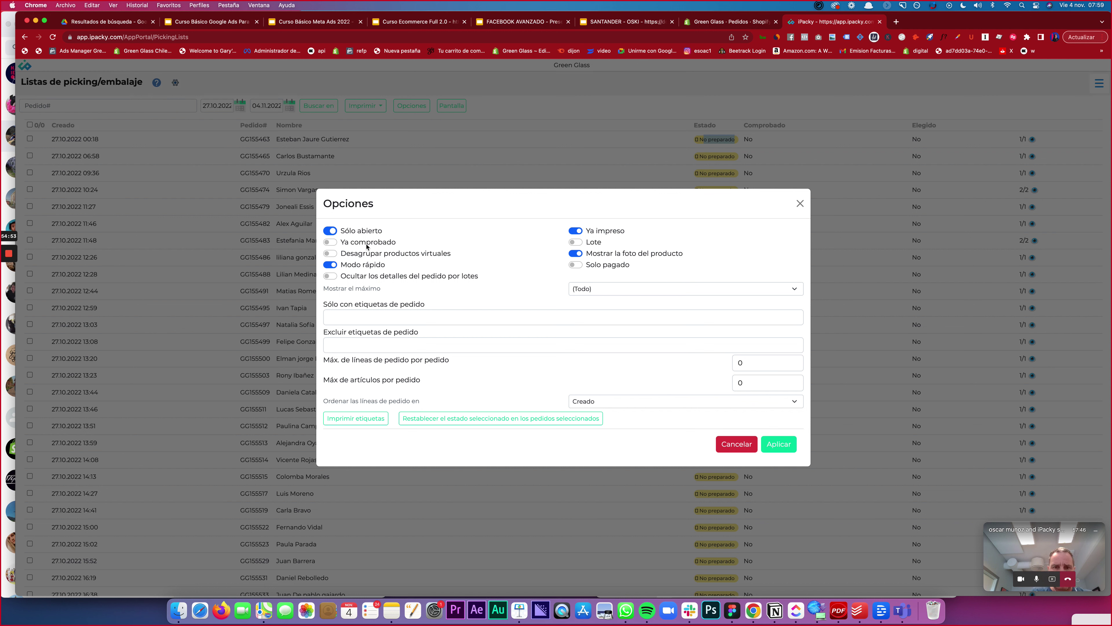
{"action": "left_click", "coordinate": [800, 204]}
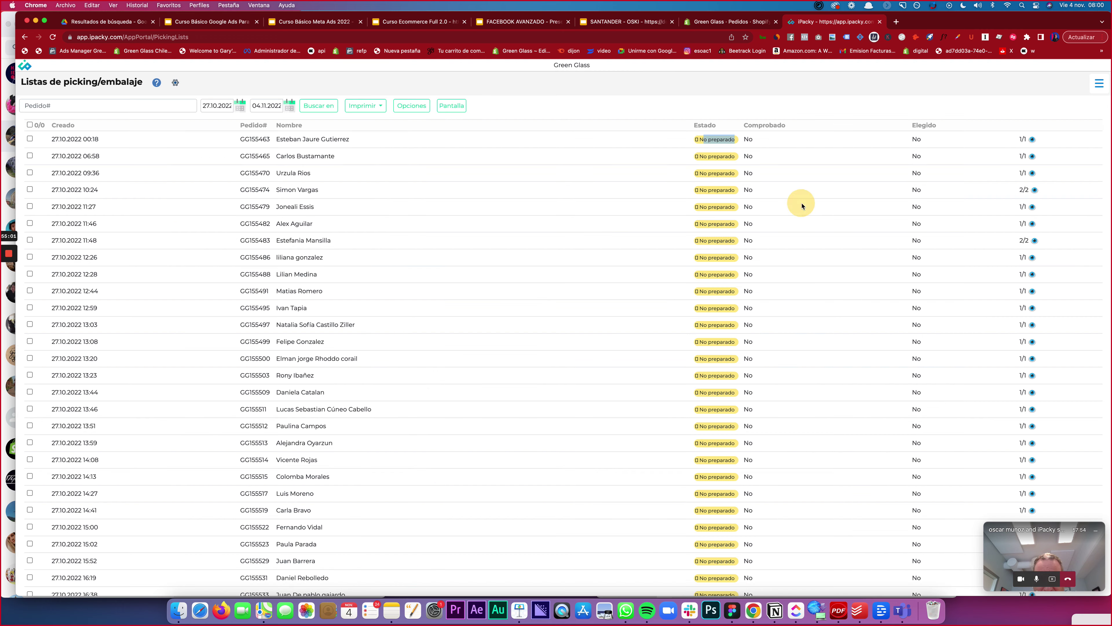
Disable the Ya impreso option, keep Mostrar el máximo at (Todo), and apply the options to the picking list.
{"action": "left_click", "coordinate": [418, 108]}
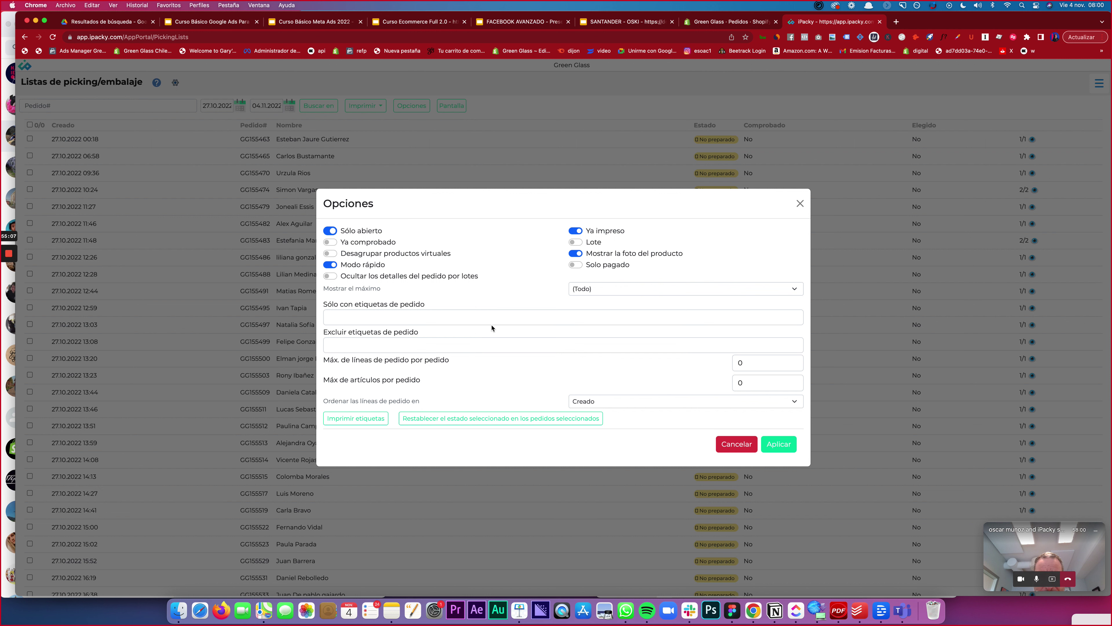
{"action": "left_click", "coordinate": [575, 234]}
{"action": "left_click", "coordinate": [600, 288]}
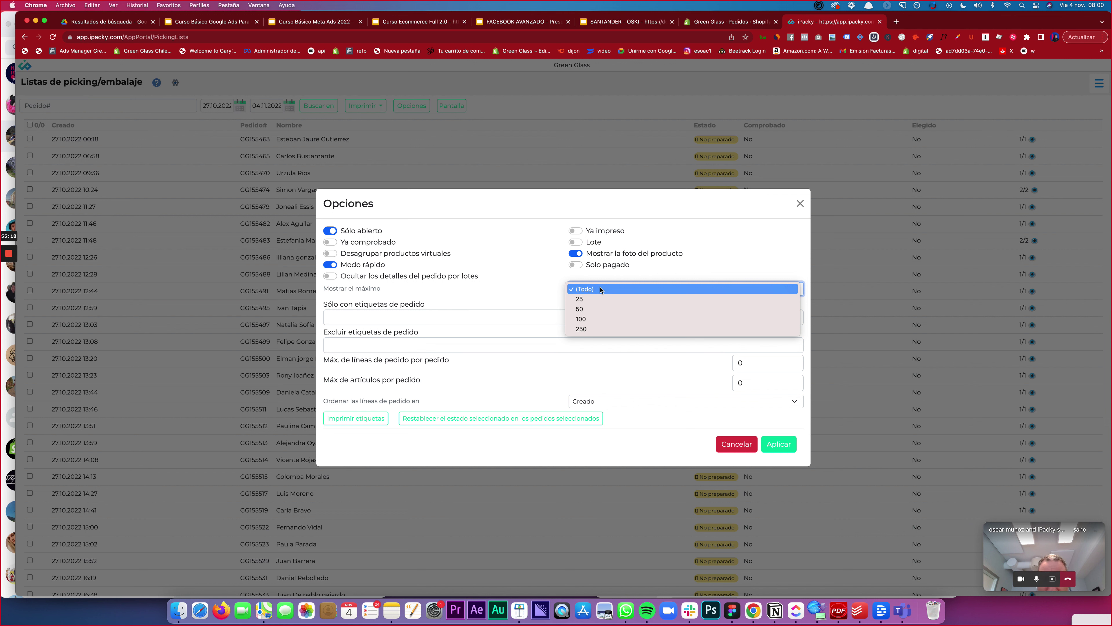
{"action": "left_click", "coordinate": [598, 289]}
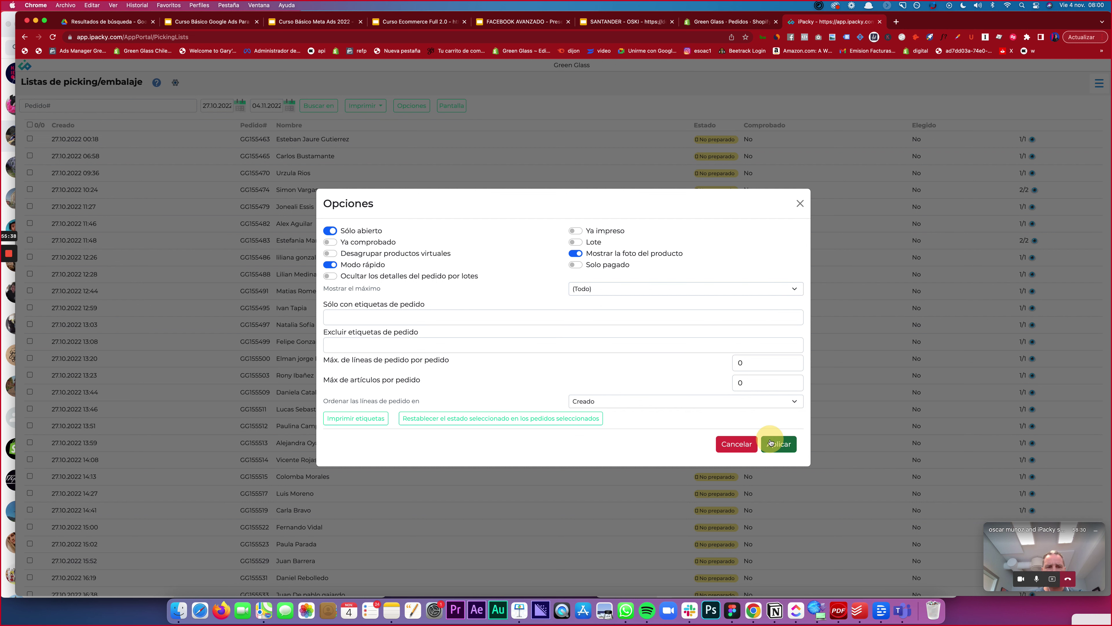
{"action": "left_click", "coordinate": [778, 444]}
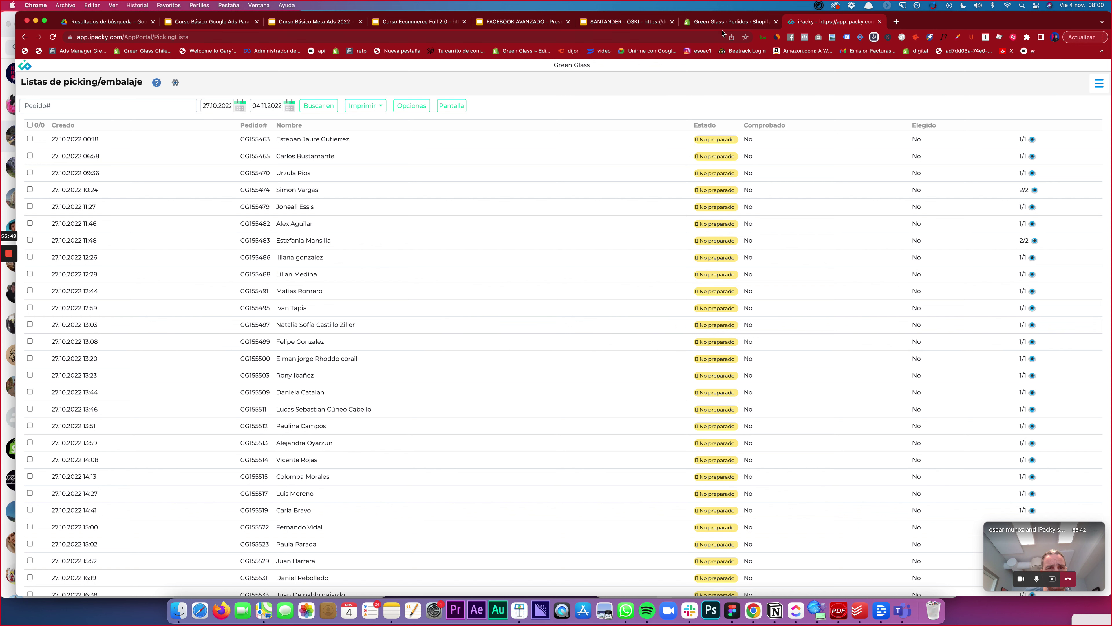
Switch to the Shopify Pedidos page and show only the open orders with the Abiertos view.
{"action": "left_click", "coordinate": [723, 26]}
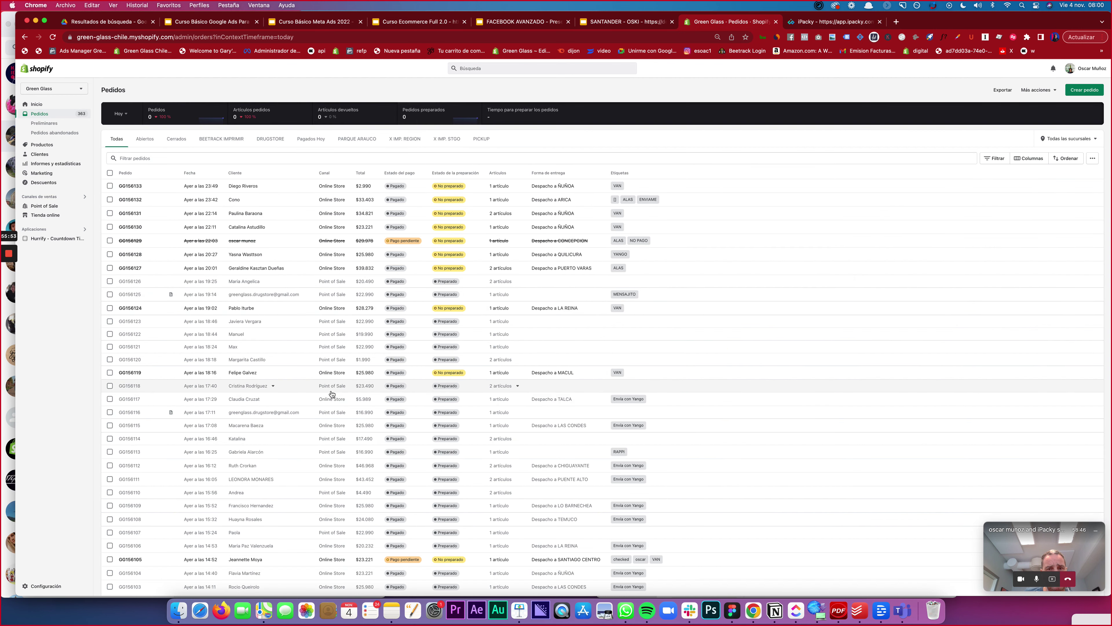
{"action": "left_click", "coordinate": [145, 139]}
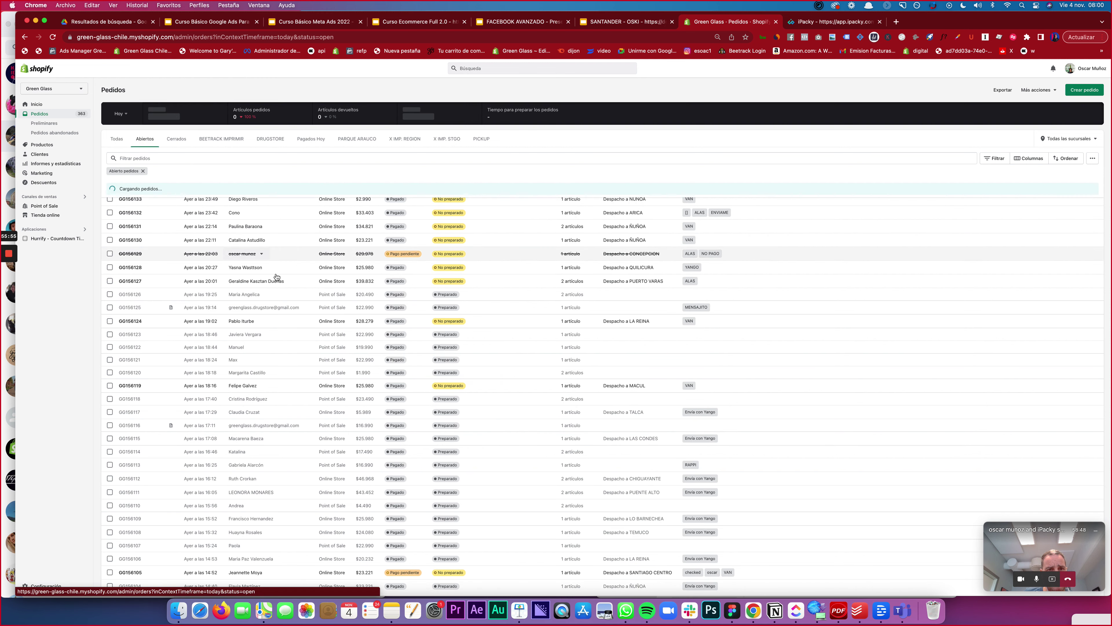
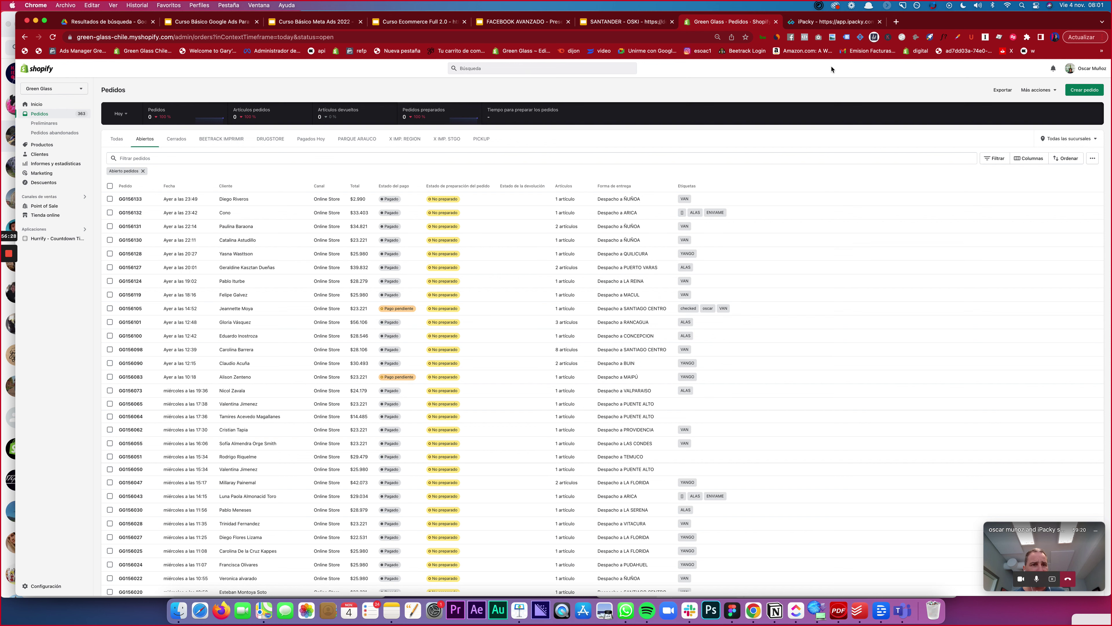
Return to the iPacky picking list and select the first five orders.
{"action": "left_click", "coordinate": [818, 23]}
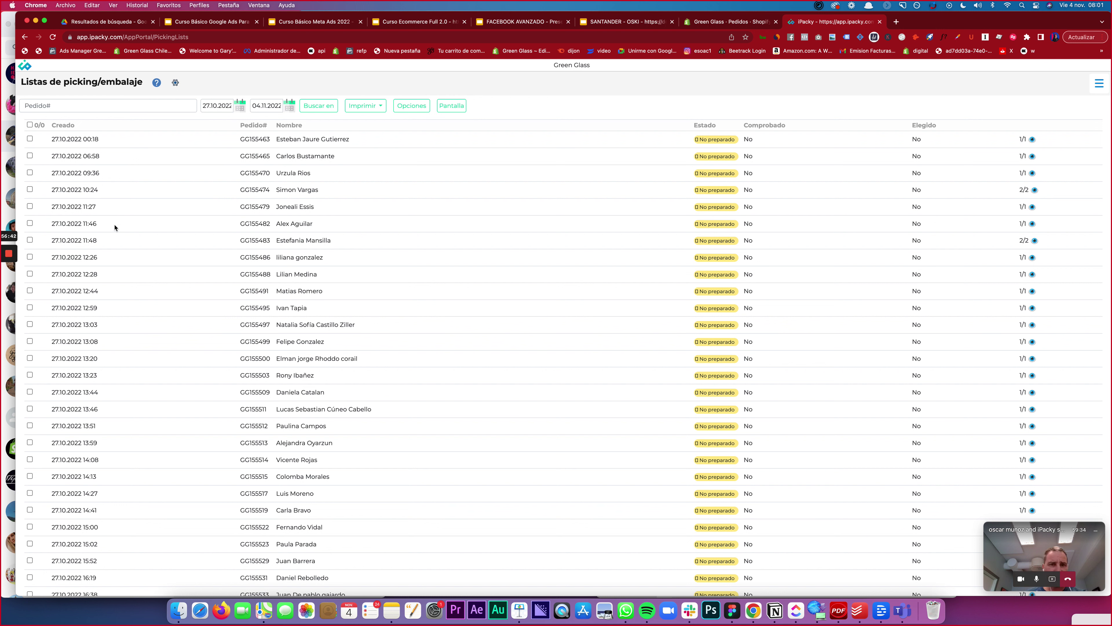
{"action": "left_click", "coordinate": [30, 139]}
{"action": "left_click", "coordinate": [30, 173]}
{"action": "left_click", "coordinate": [30, 189]}
{"action": "left_click", "coordinate": [31, 207]}
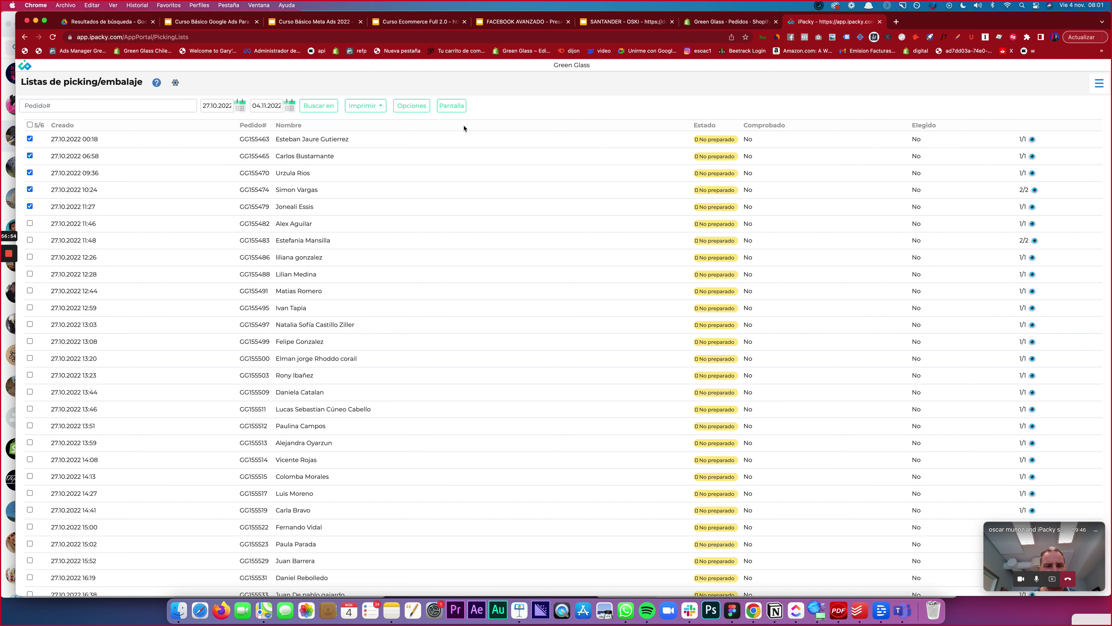
Review the print options available for the selected orders, including Listas de picking.
{"action": "left_click", "coordinate": [1099, 83]}
{"action": "left_click", "coordinate": [365, 106]}
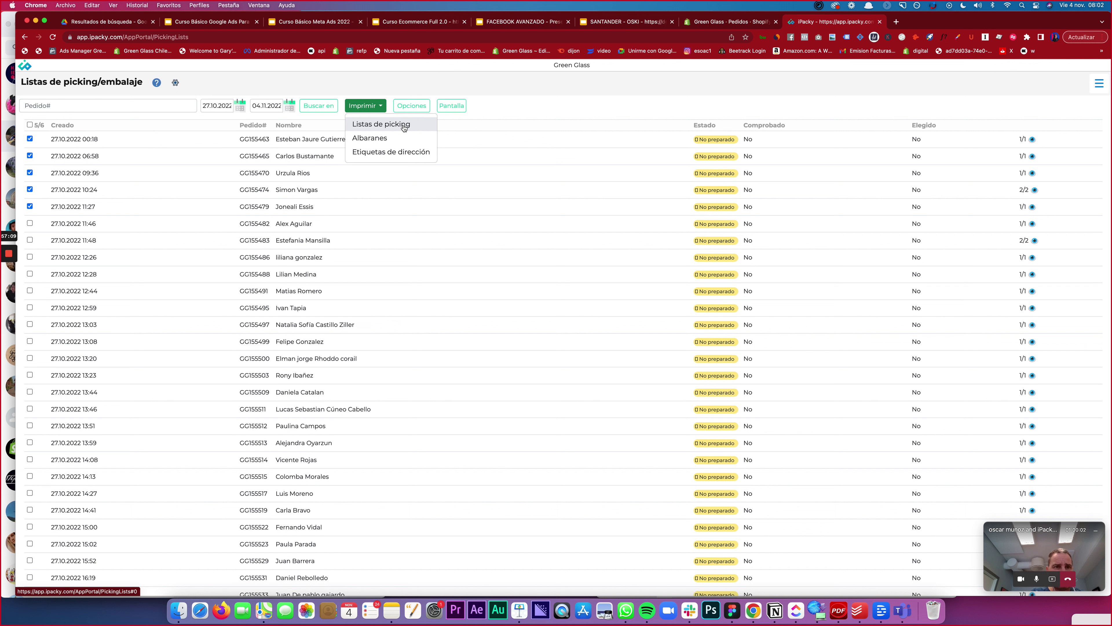
{"action": "left_click", "coordinate": [507, 107]}
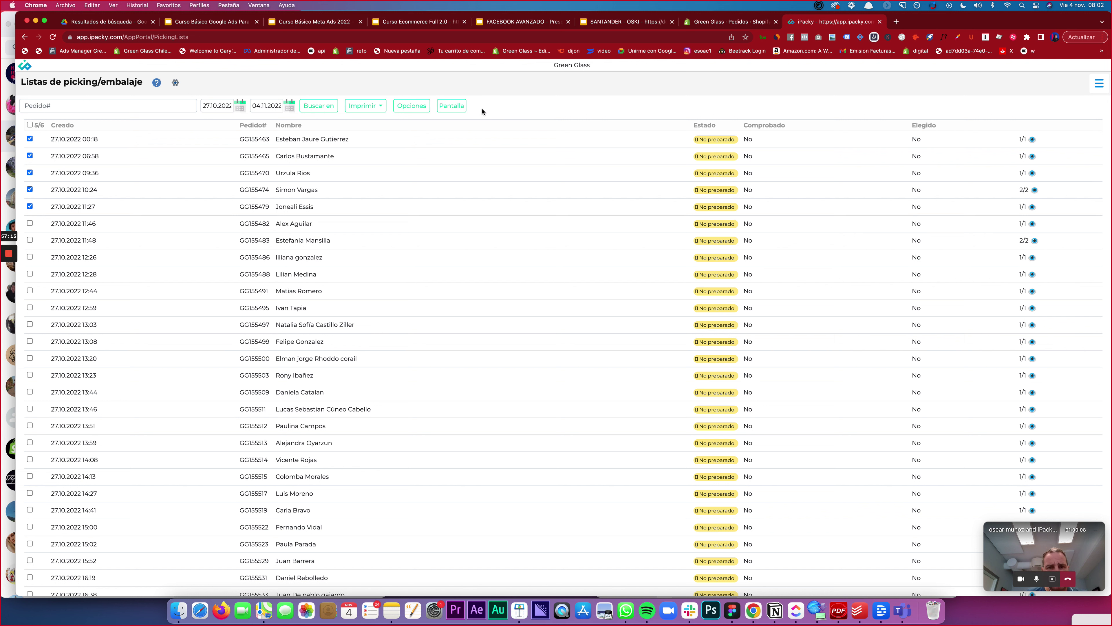
{"action": "left_click", "coordinate": [377, 106]}
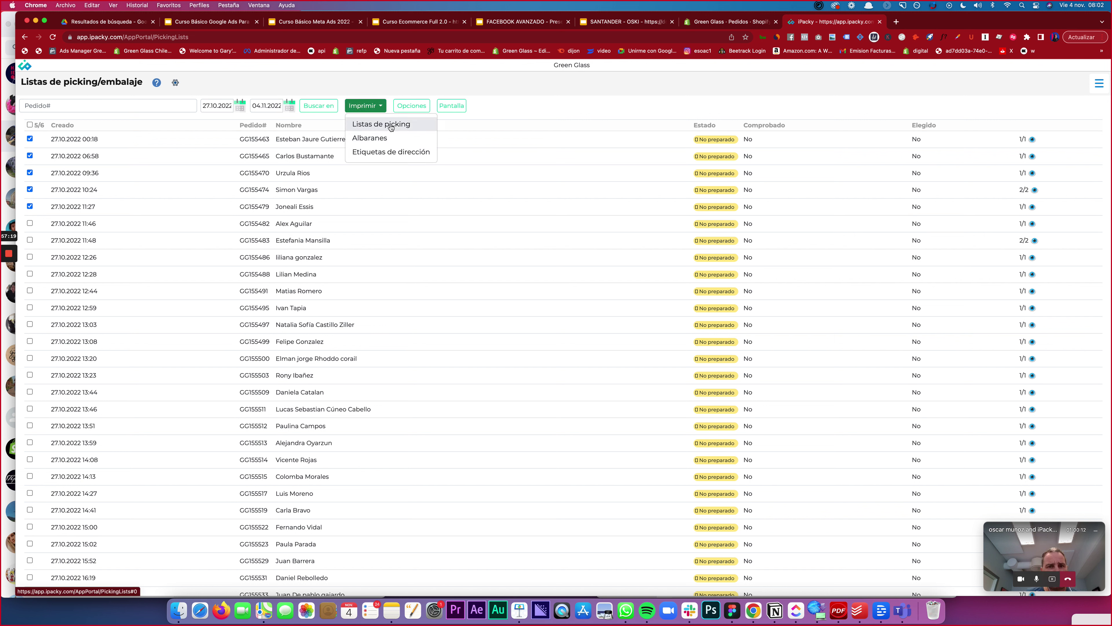
{"action": "left_click", "coordinate": [381, 125]}
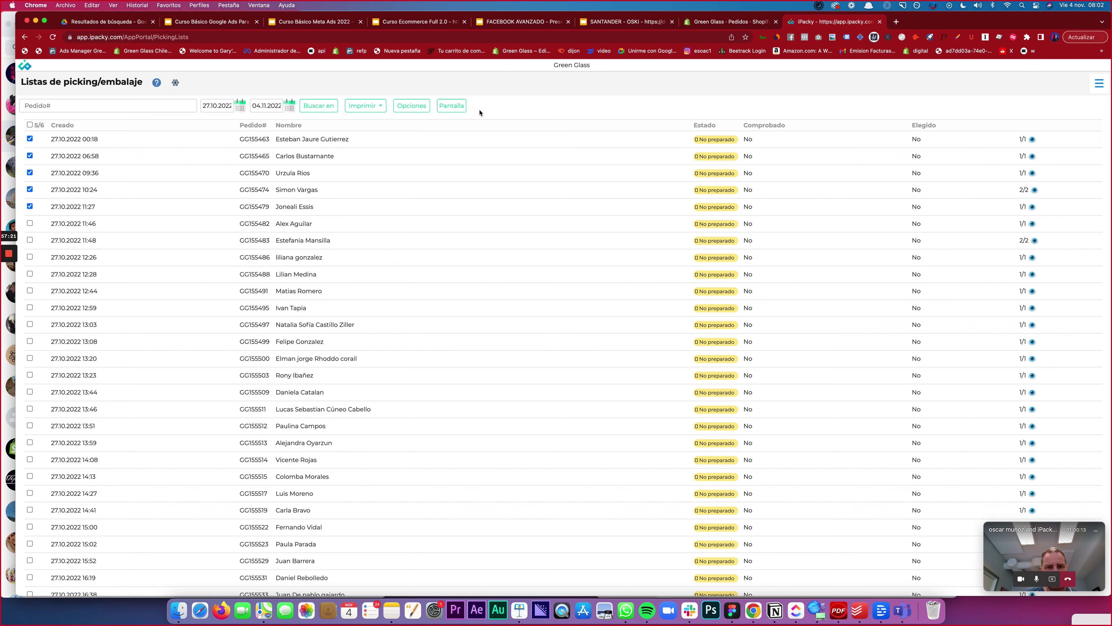
Show the selected orders on the batch picking screen and mark five BUNNY GLASS sets and one Donación Fundación Reforestemos as picked.
{"action": "left_click", "coordinate": [453, 110]}
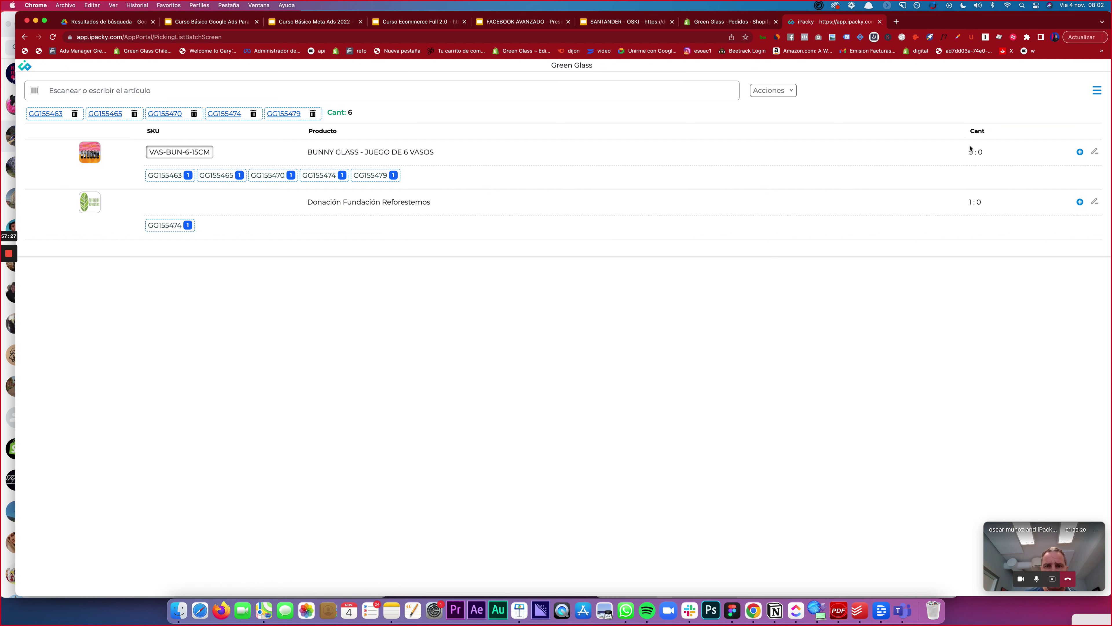
{"action": "left_click", "coordinate": [1079, 152]}
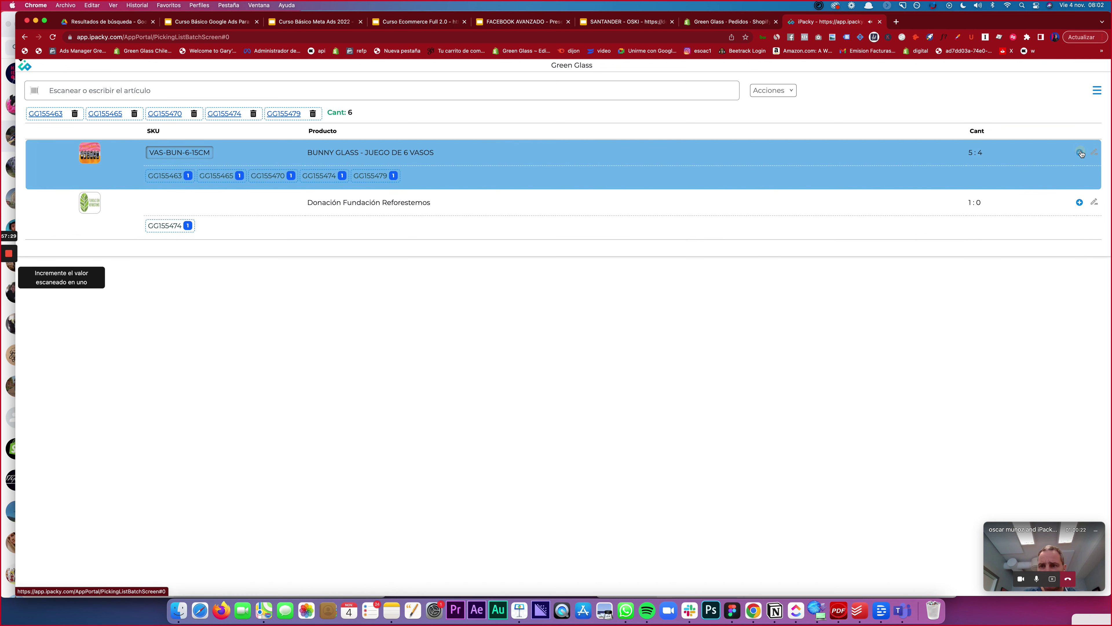
{"action": "left_click", "coordinate": [1080, 202]}
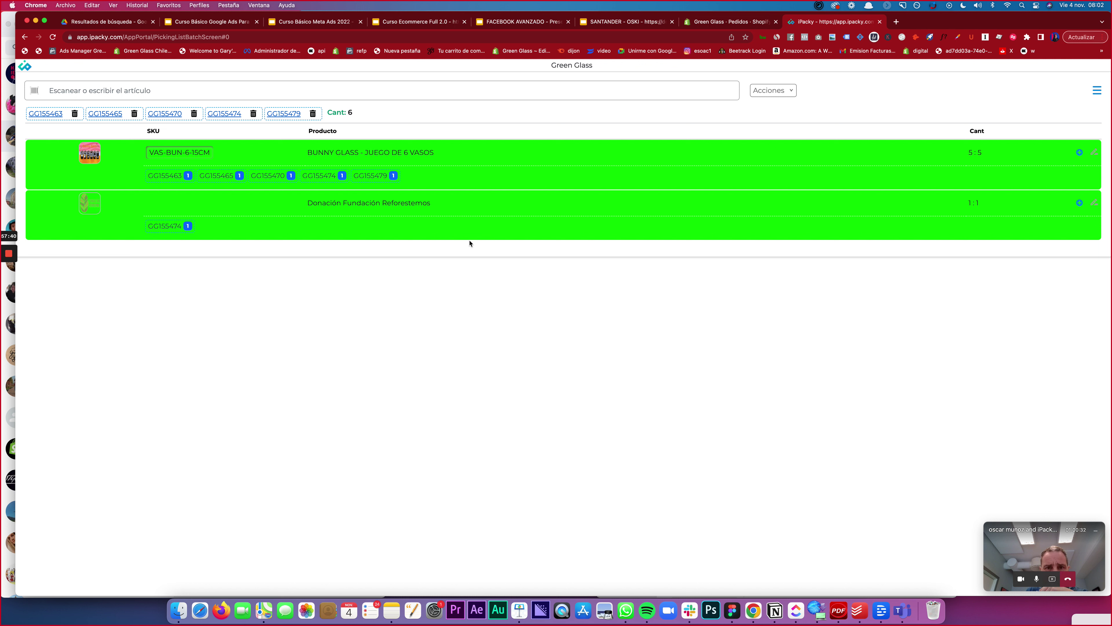
{"action": "left_click", "coordinate": [549, 261]}
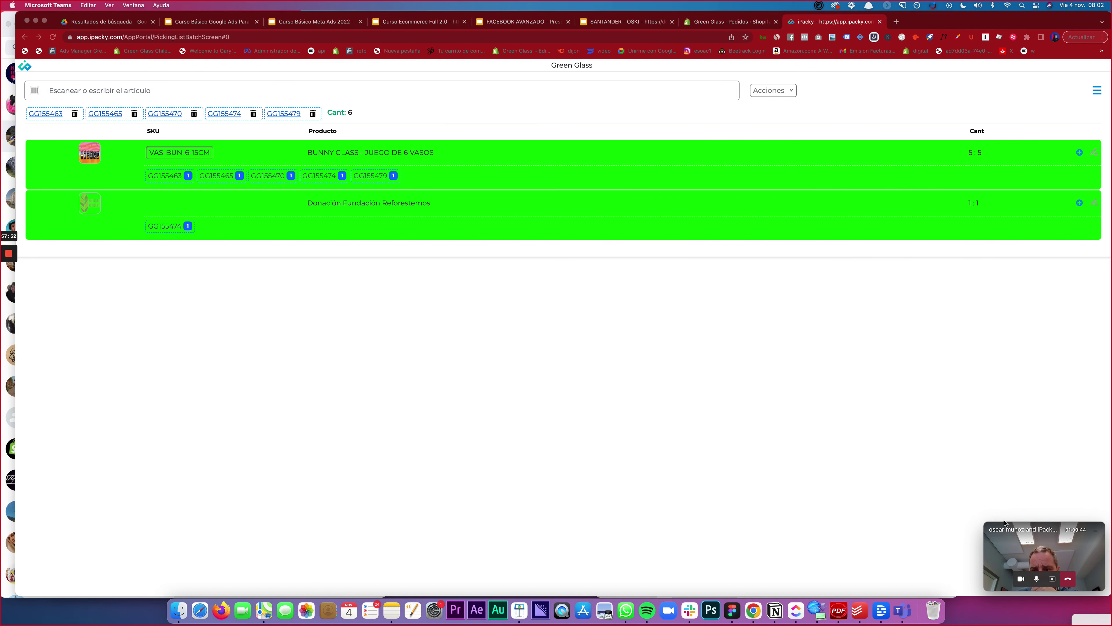
Hide the floating call window and view the inventory details of the Donación Fundación Reforestemos product.
{"action": "left_click", "coordinate": [1095, 529]}
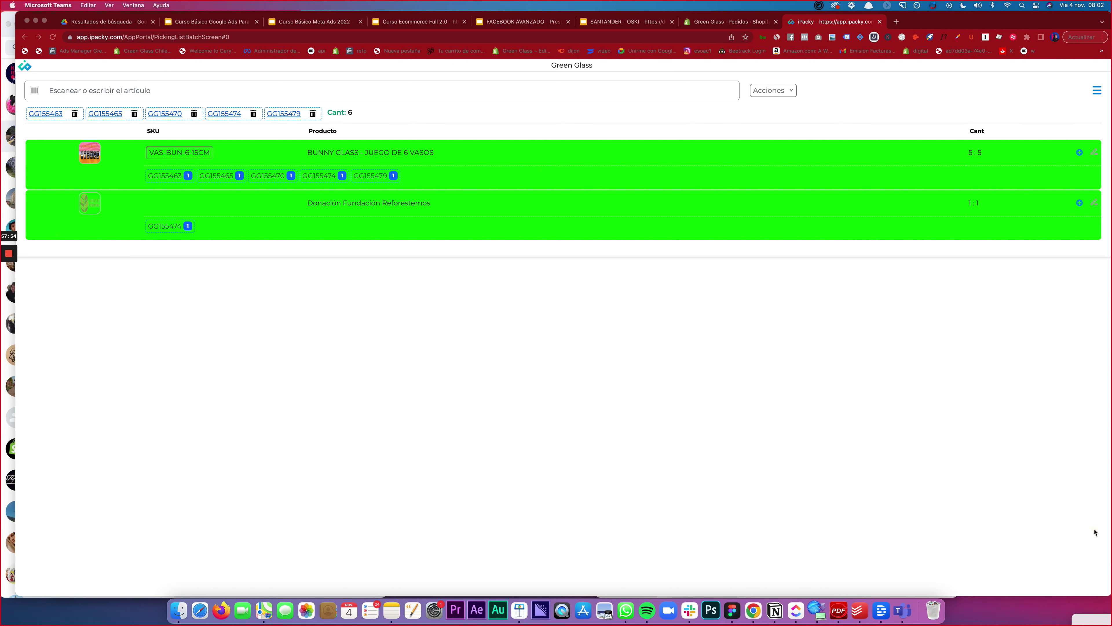
{"action": "left_click", "coordinate": [1021, 396]}
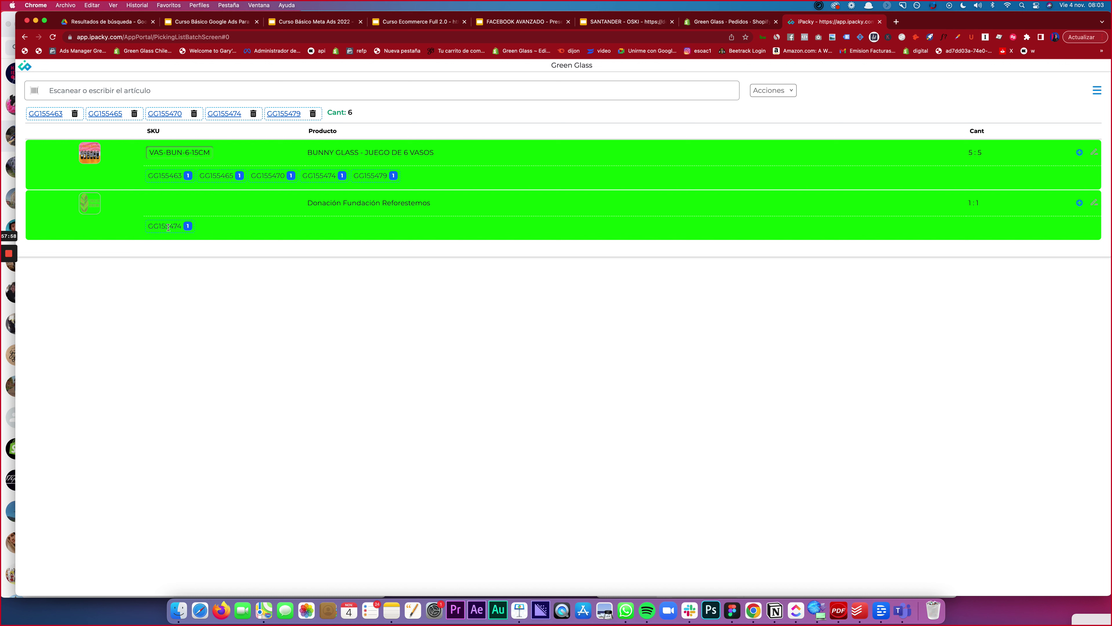
{"action": "mouse_move", "coordinate": [339, 202]}
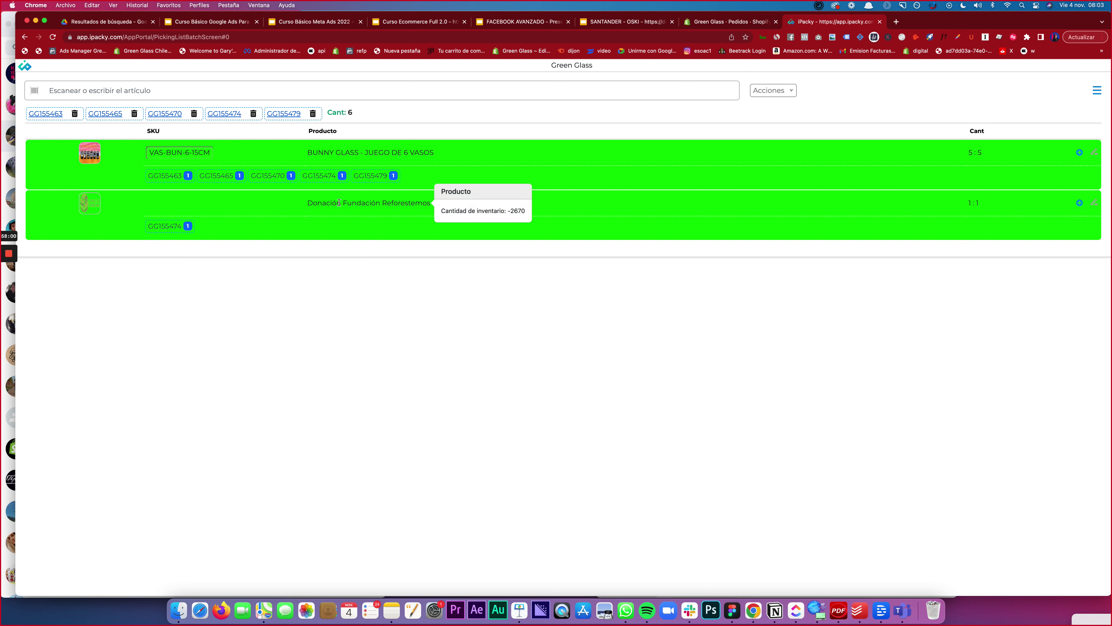
{"action": "mouse_move", "coordinate": [407, 205]}
Increment Donación Fundación Reforestemos once more to create the picking batch, raise the sound volume, and close the batch dialog.
{"action": "left_click", "coordinate": [1079, 202]}
{"action": "key", "text": "XF86AudioRaiseVolume"}
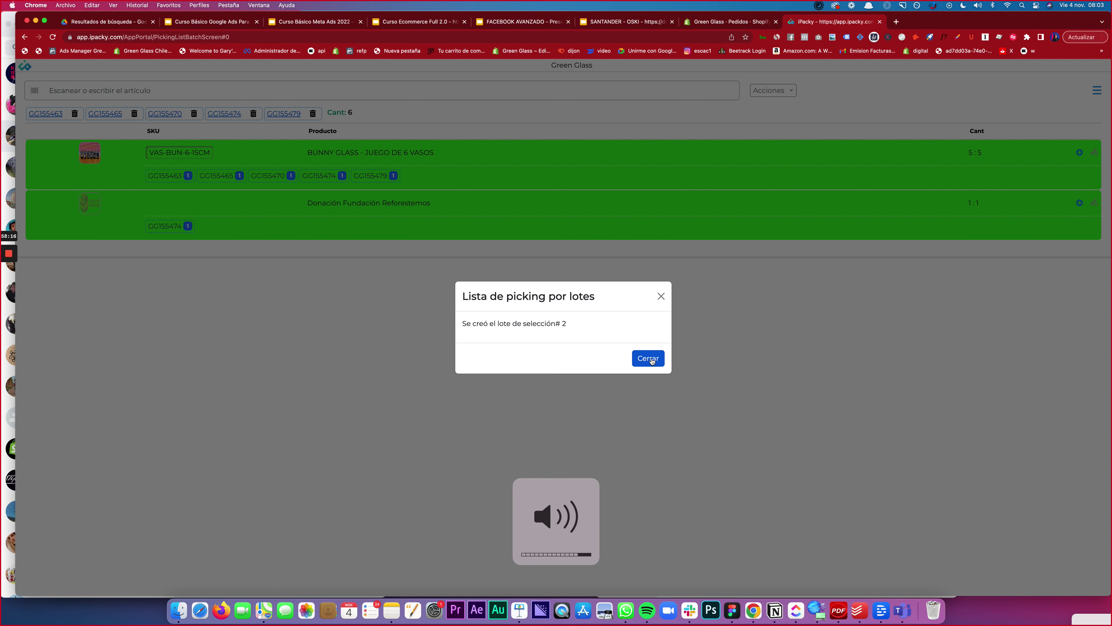
{"action": "left_click", "coordinate": [652, 359]}
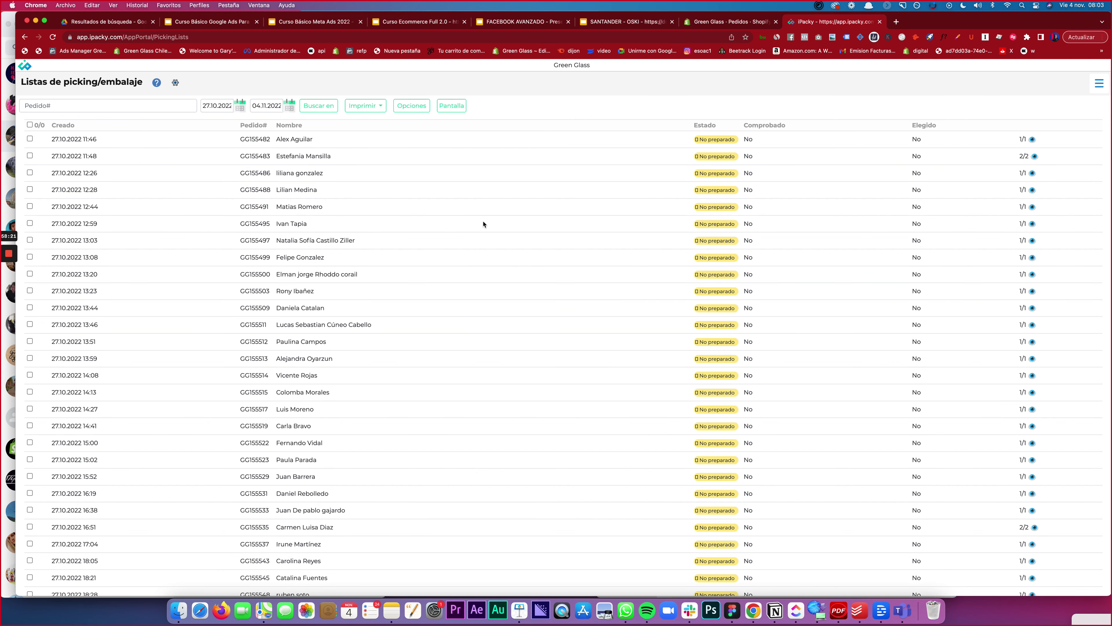
Open Picking de lotes and expand batches 1 and 2 to view the orders they contain.
{"action": "left_click", "coordinate": [1099, 83]}
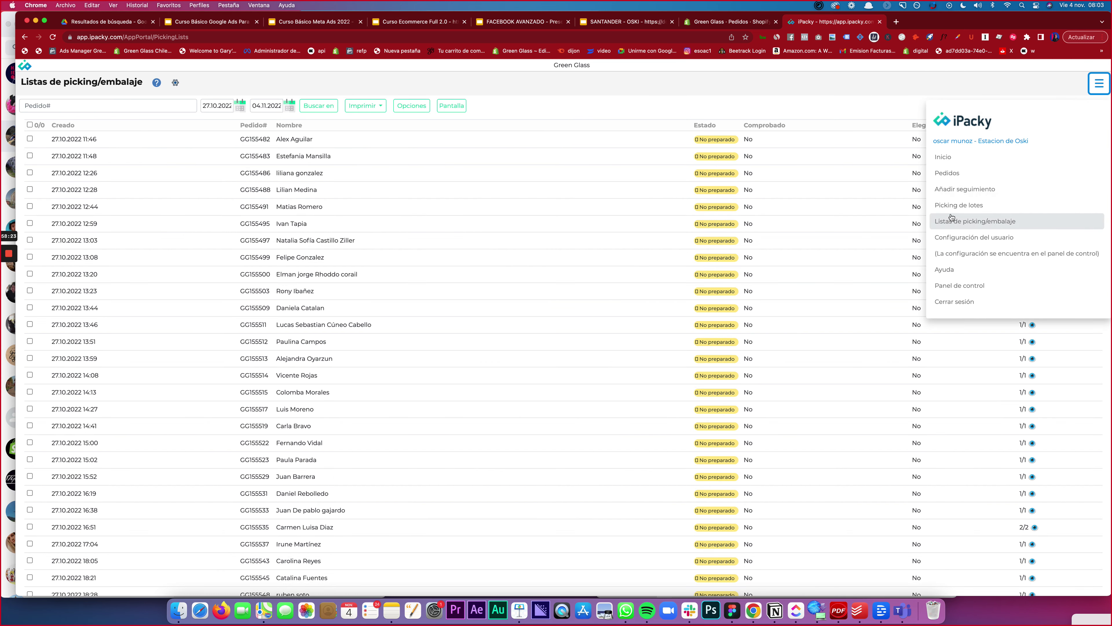
{"action": "left_click", "coordinate": [979, 210]}
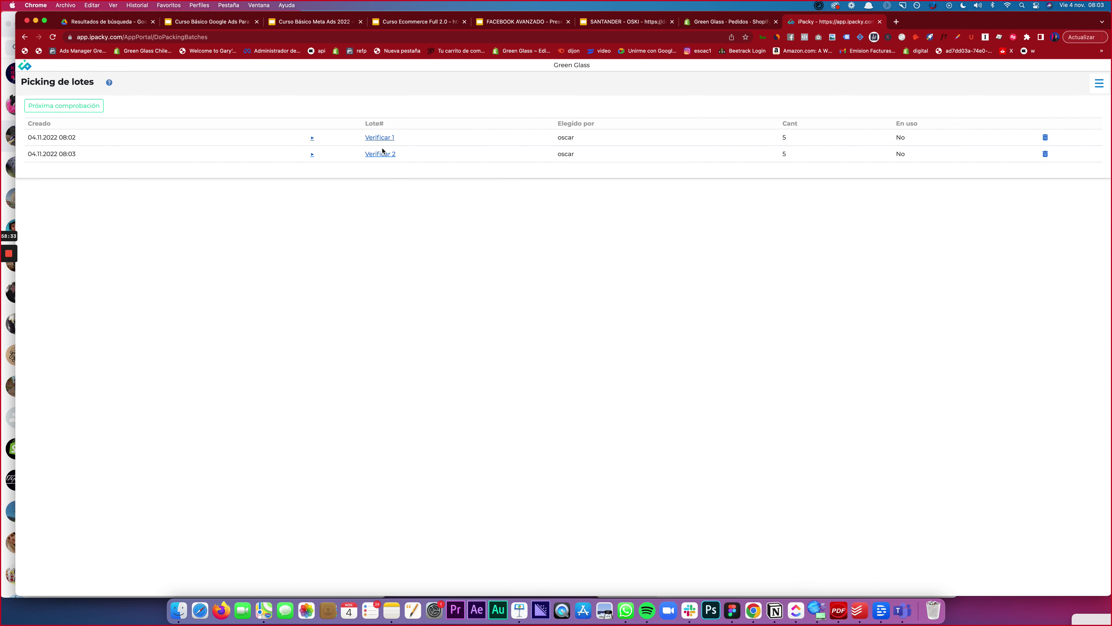
{"action": "left_click", "coordinate": [312, 138]}
{"action": "left_click", "coordinate": [313, 212]}
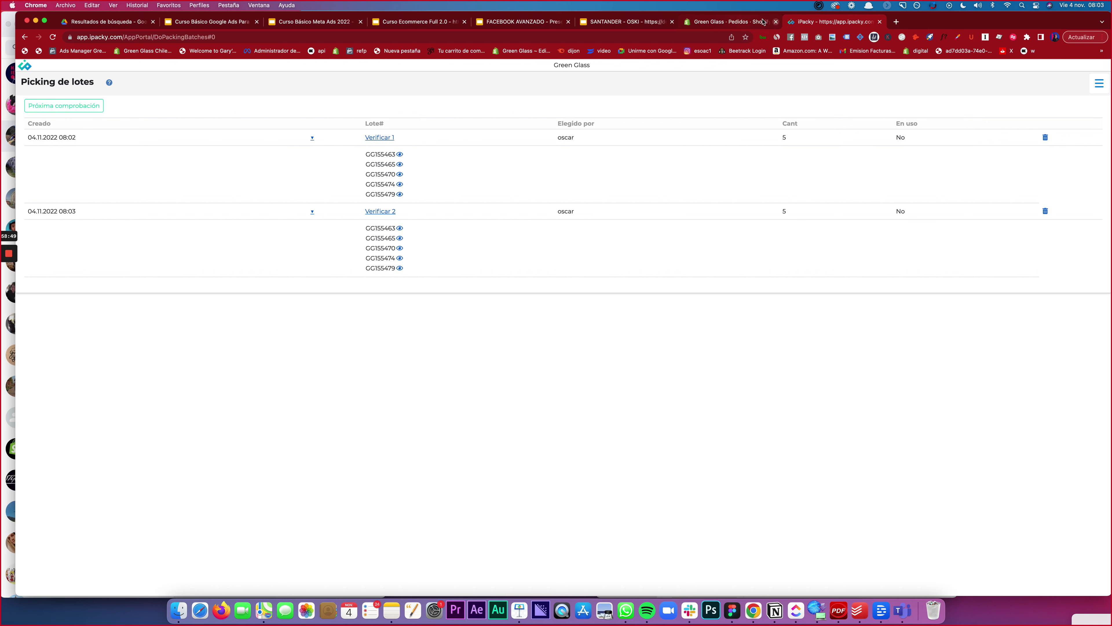
Switch to Shopify and search the Productos list for "reforestemos".
{"action": "left_click", "coordinate": [740, 22]}
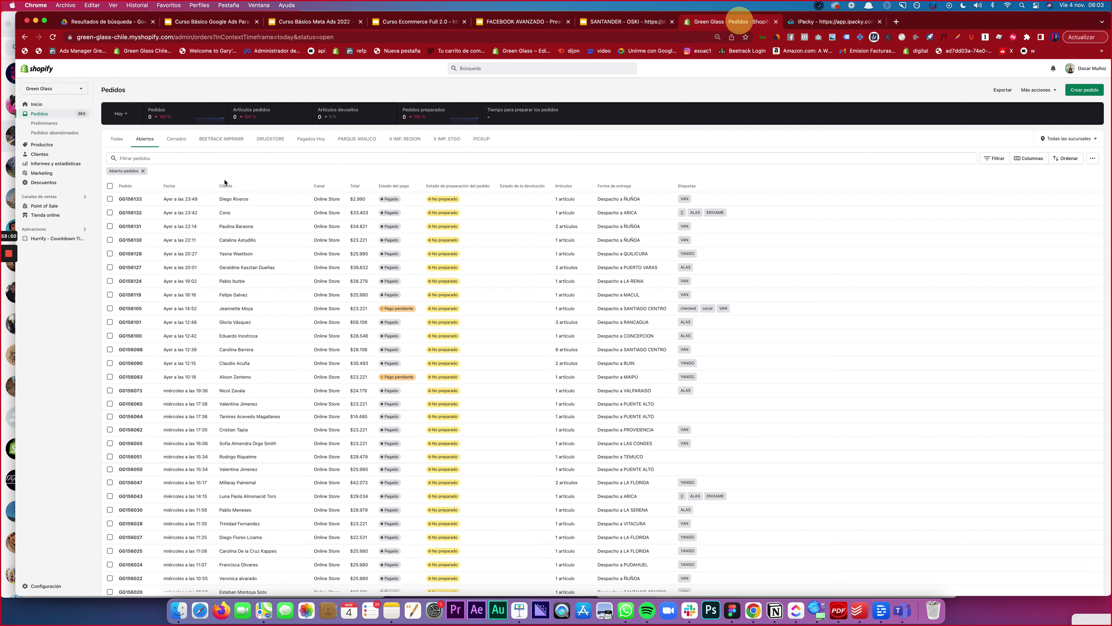
{"action": "left_click", "coordinate": [44, 145]}
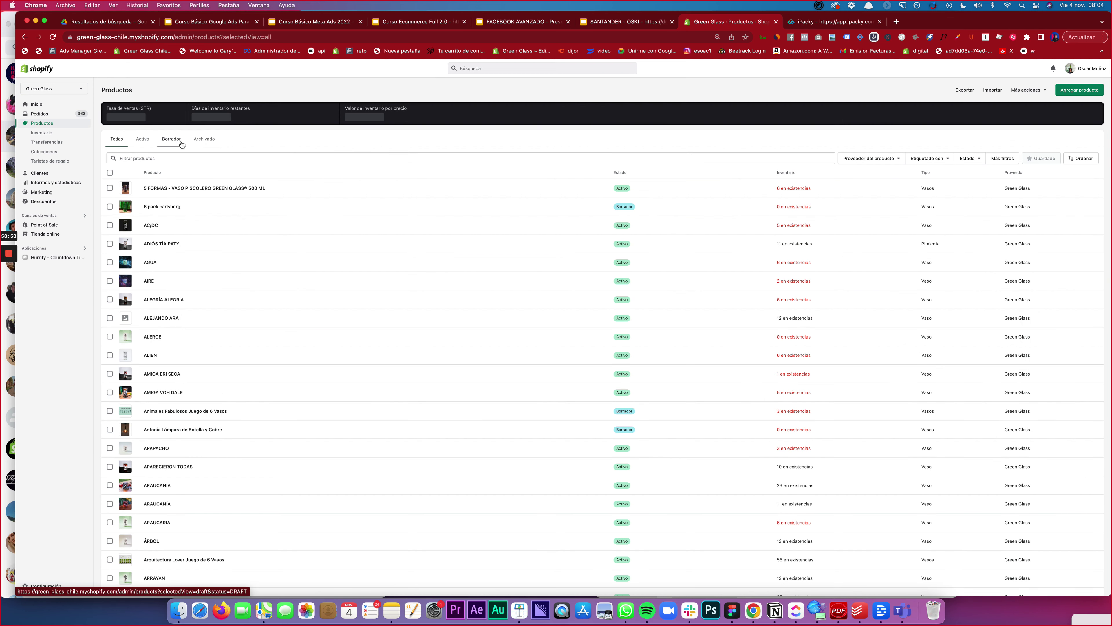
{"action": "left_click", "coordinate": [167, 155]}
{"action": "type", "text": "dona"}
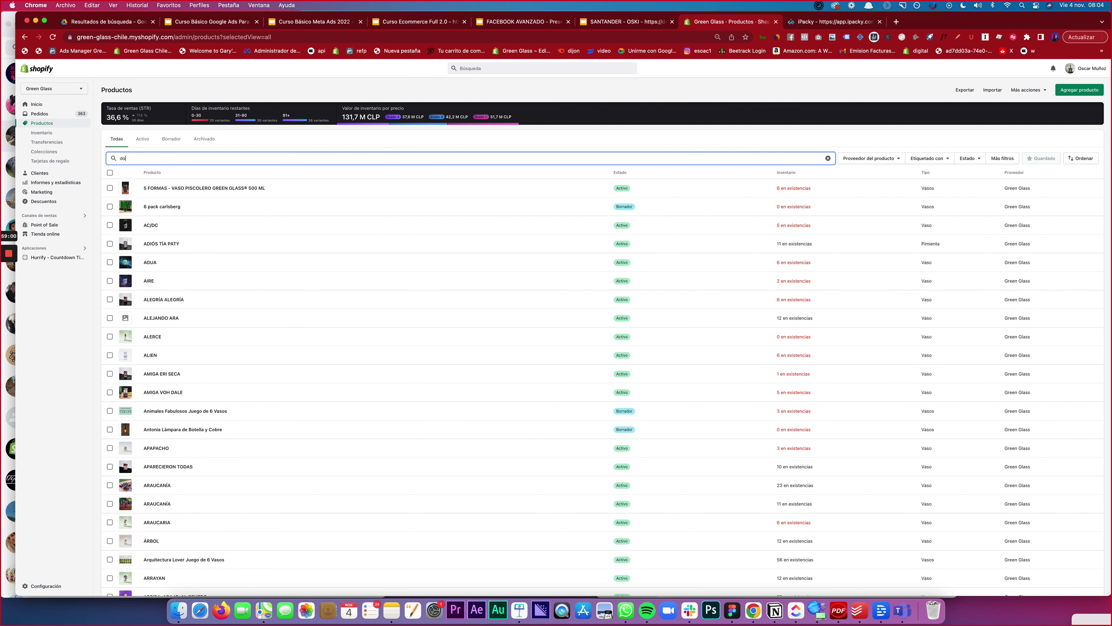
{"action": "key", "text": "BackSpace"}
{"action": "key", "text": "BackSpace"}
{"action": "key", "text": "BackSpace"}
{"action": "key", "text": "BackSpace"}
{"action": "type", "text": "reforeste"}
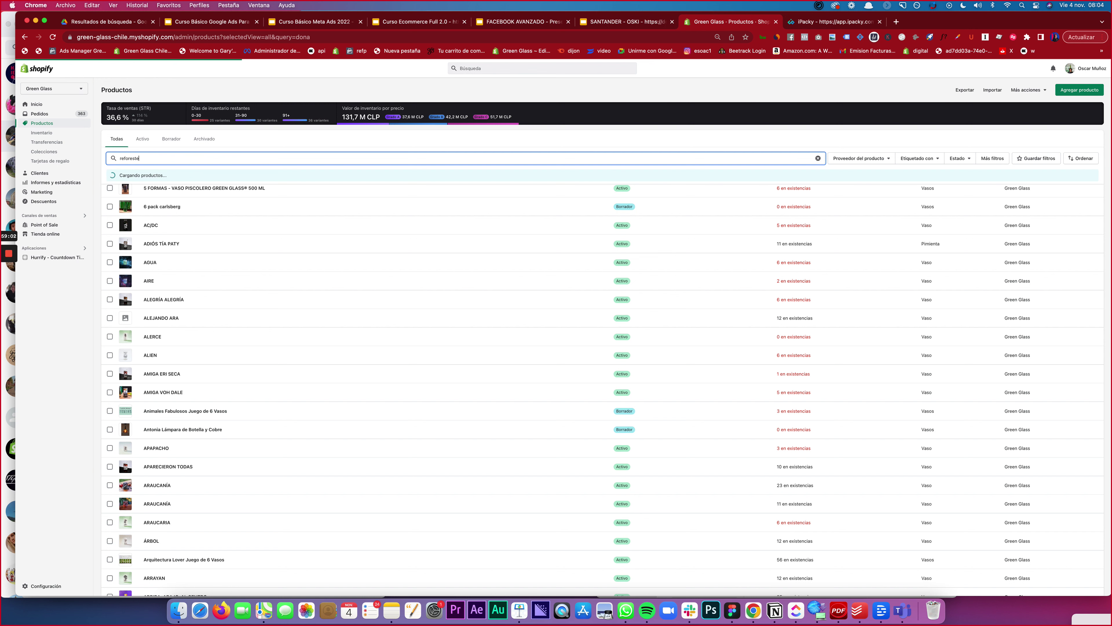
{"action": "type", "text": "mos"}
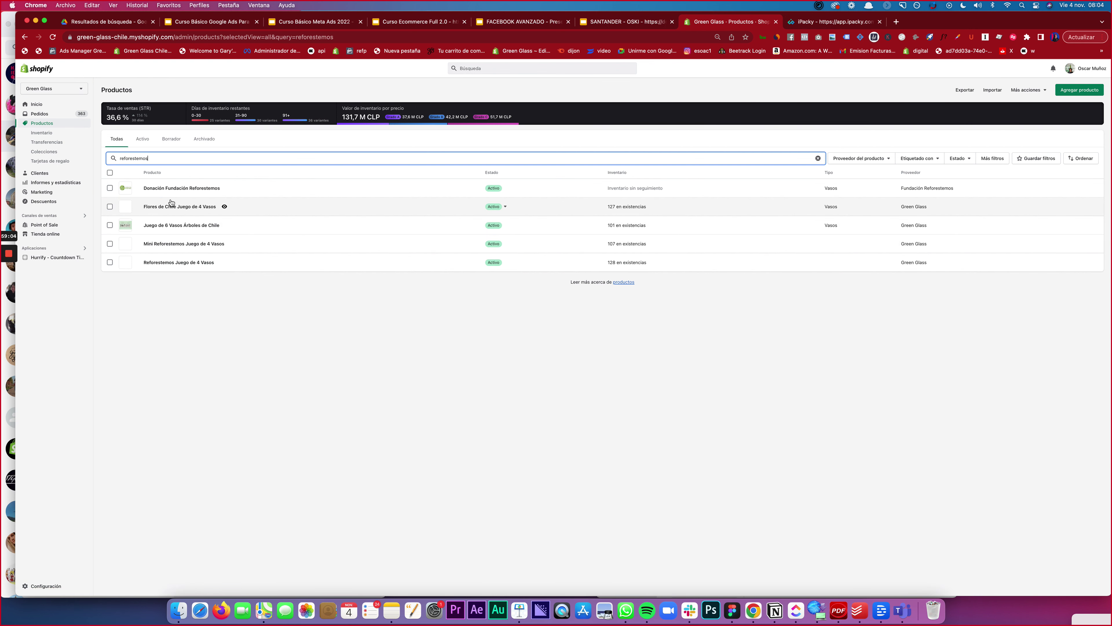
Open the Donación Fundación Reforestemos product and review its price, inventory tracking and physical-product shipping settings.
{"action": "left_click", "coordinate": [181, 188]}
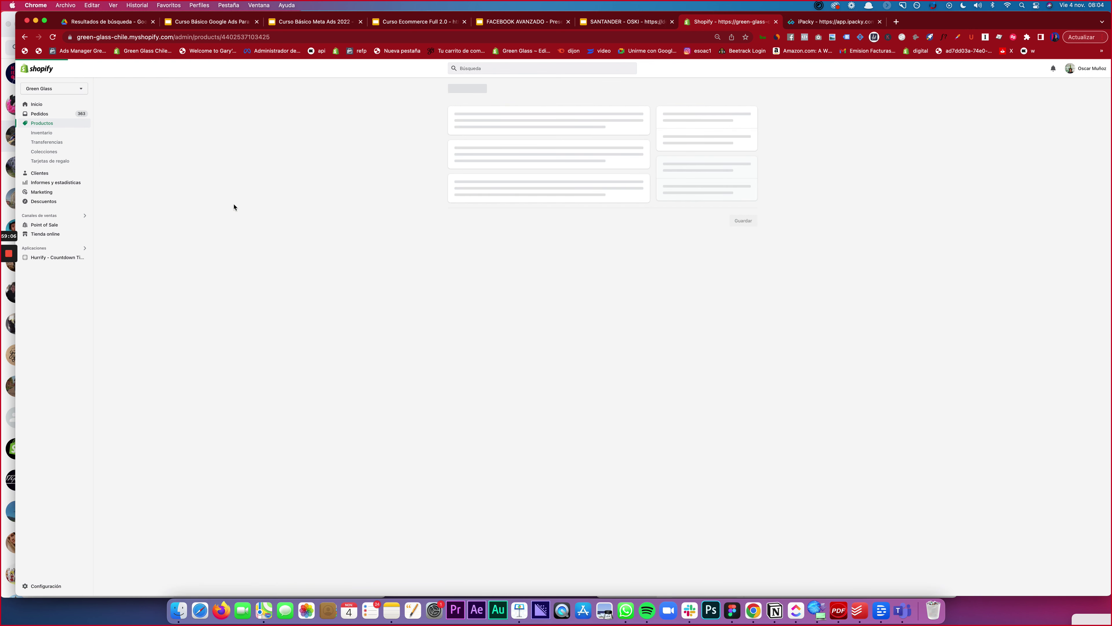
{"action": "scroll", "coordinate": [431, 398], "scroll_direction": "down", "scroll_amount": 2}
{"action": "scroll", "coordinate": [431, 398], "scroll_direction": "down", "scroll_amount": 5}
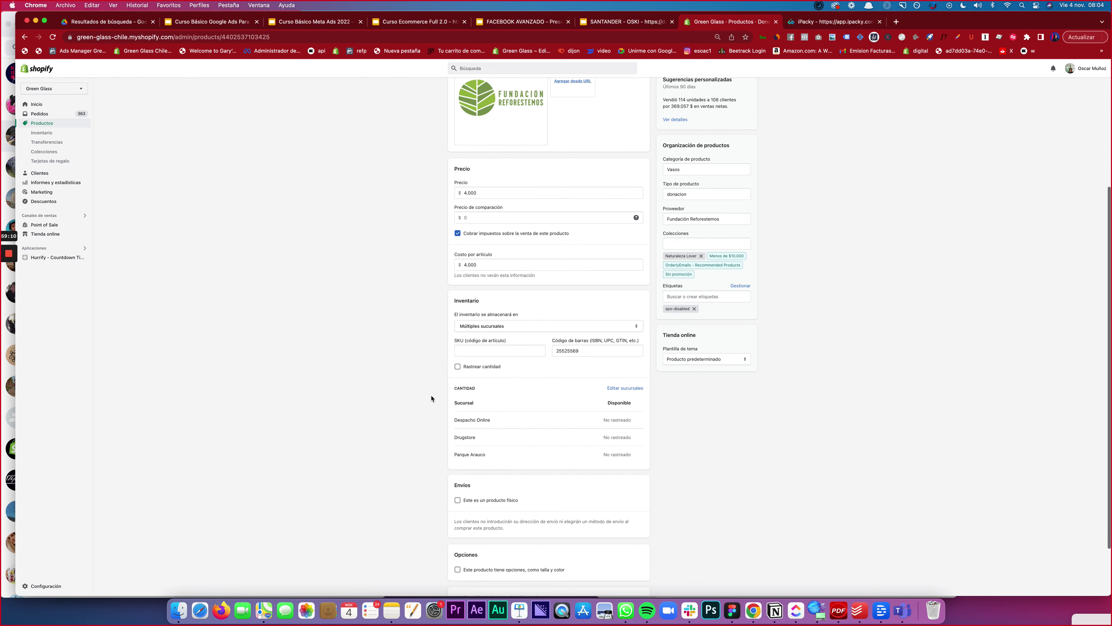
{"action": "scroll", "coordinate": [431, 397], "scroll_direction": "down", "scroll_amount": 1}
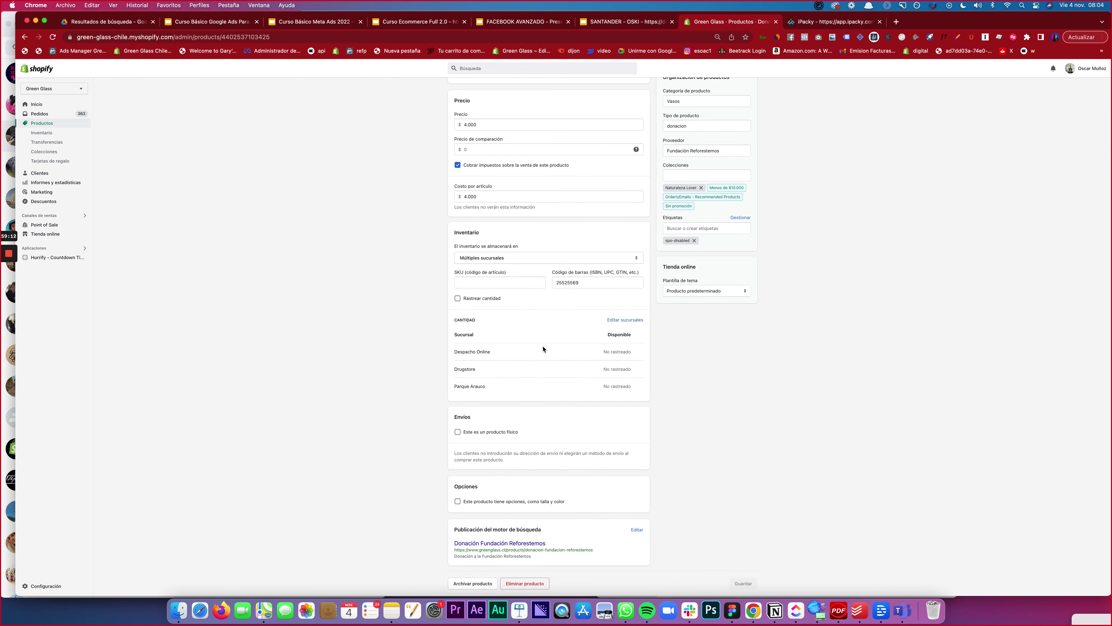
{"action": "scroll", "coordinate": [606, 354], "scroll_direction": "up", "scroll_amount": 6}
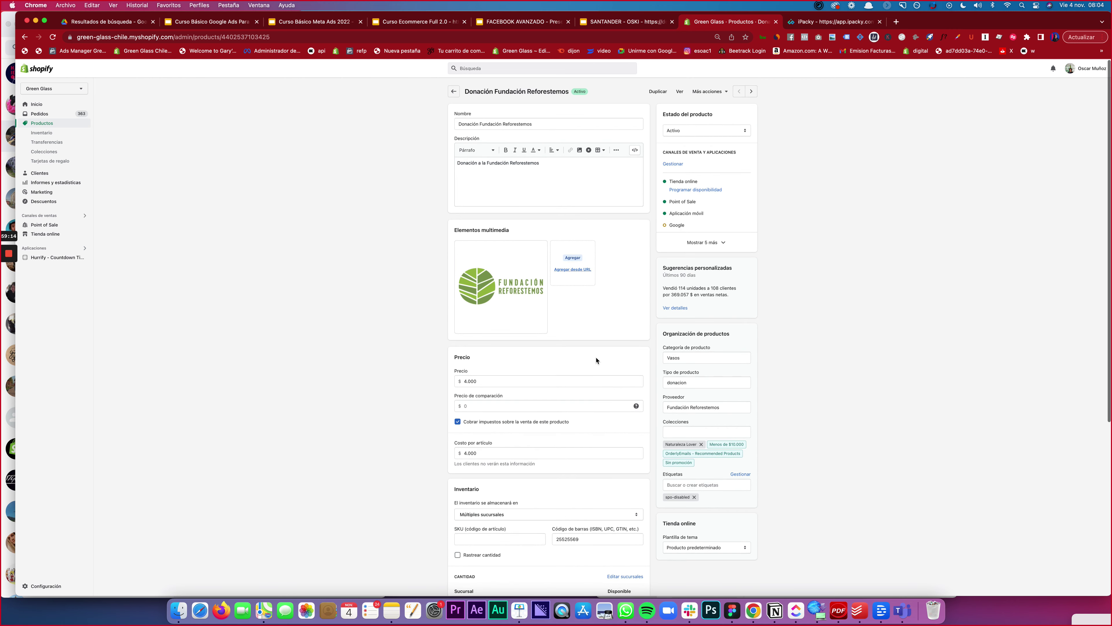
{"action": "scroll", "coordinate": [583, 268], "scroll_direction": "down", "scroll_amount": 6}
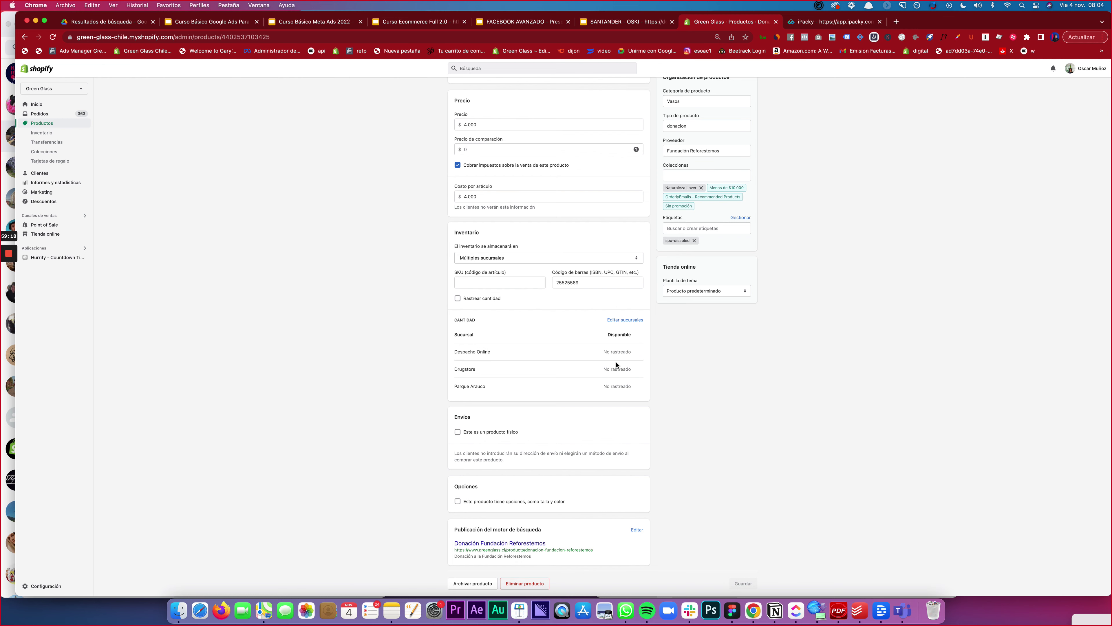
{"action": "scroll", "coordinate": [613, 361], "scroll_direction": "up", "scroll_amount": 6}
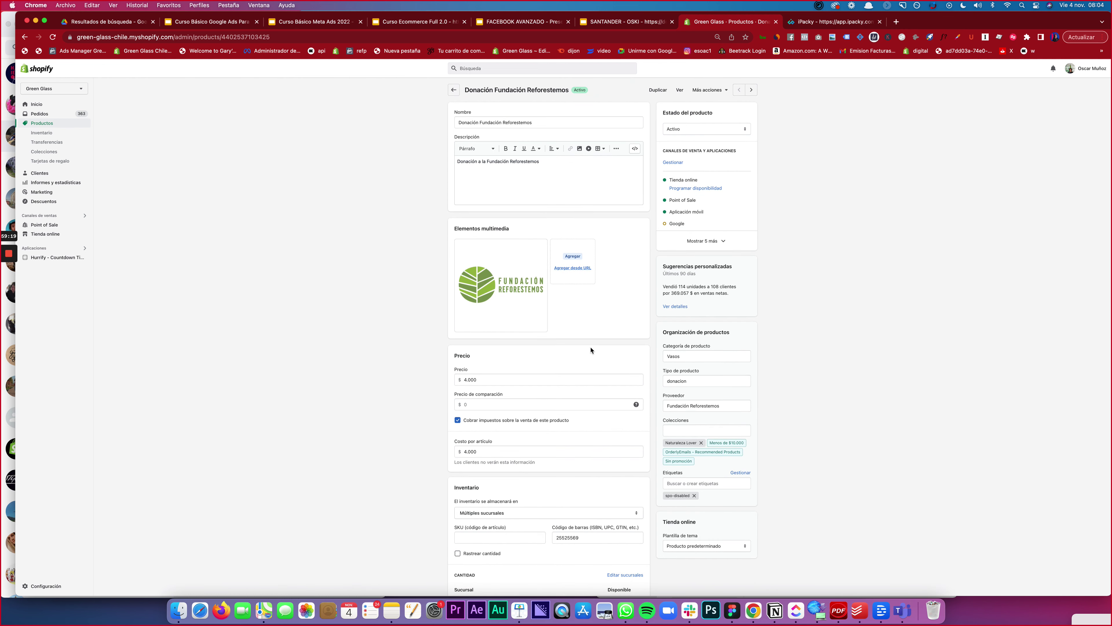
Switch back to iPacky and delete picking batch 2 from Picking de lotes, confirming the deletion.
{"action": "left_click", "coordinate": [804, 25]}
{"action": "left_click", "coordinate": [1099, 83]}
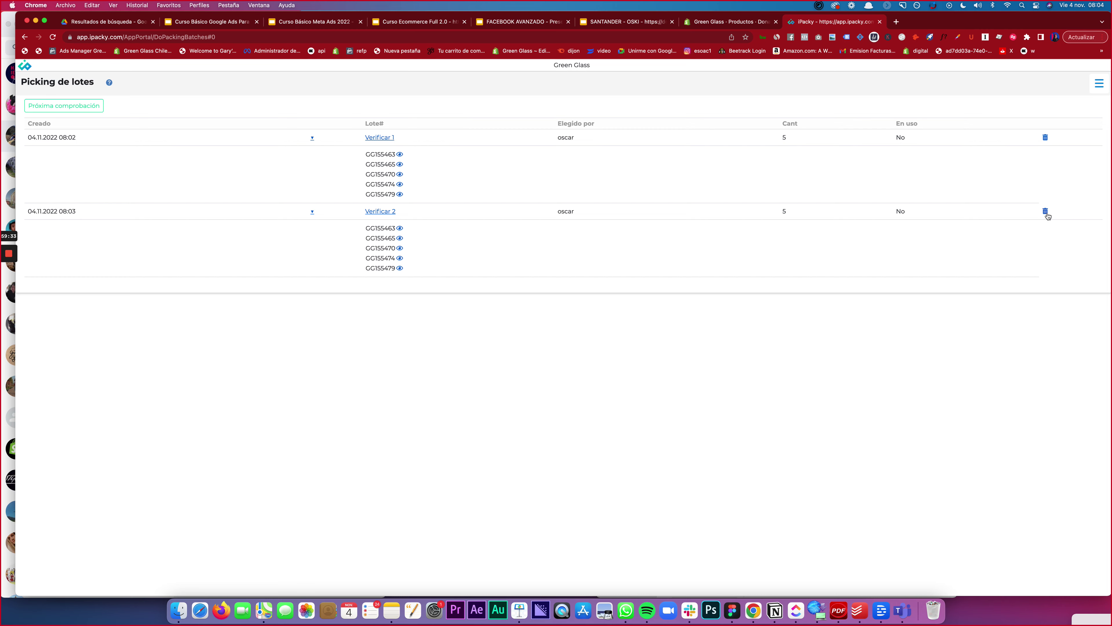
{"action": "left_click", "coordinate": [1045, 212]}
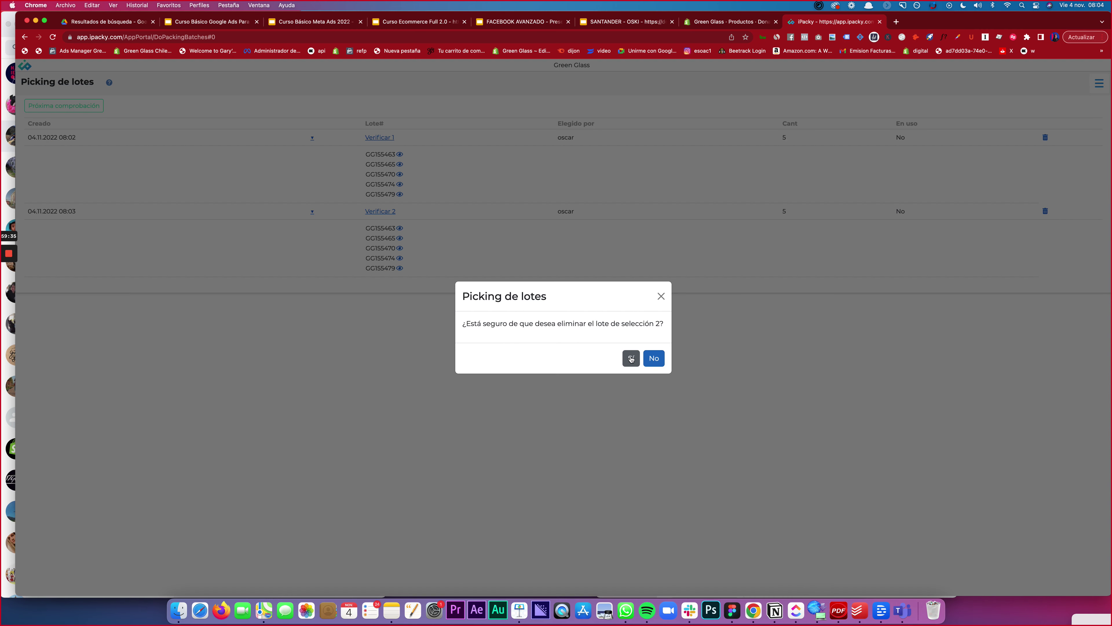
{"action": "left_click", "coordinate": [630, 359]}
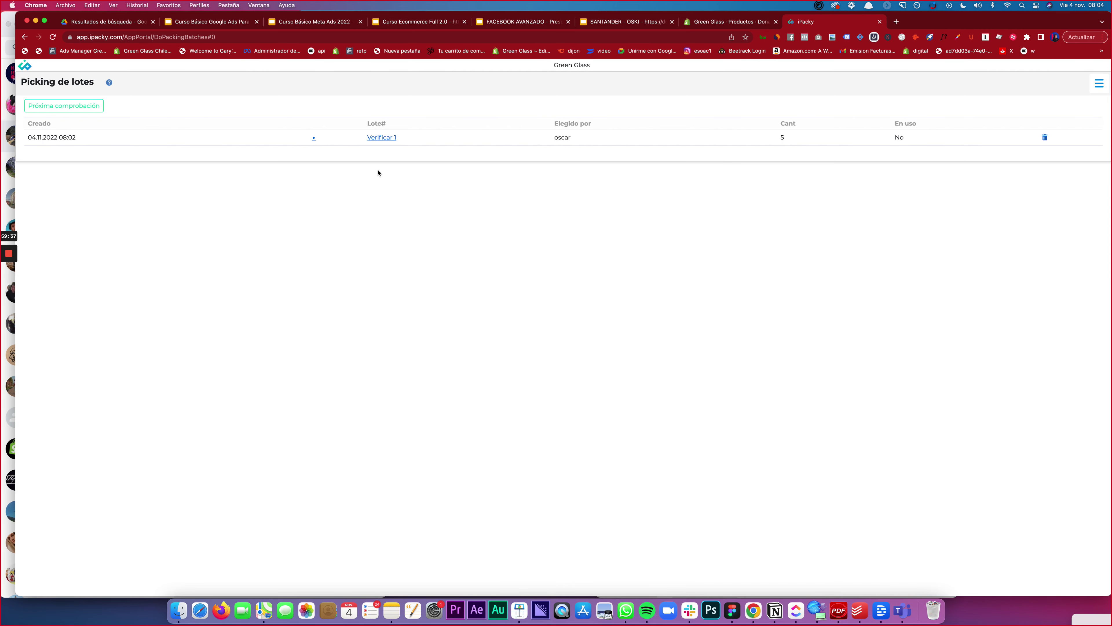
{"action": "left_click", "coordinate": [314, 140]}
{"action": "left_click", "coordinate": [314, 141]}
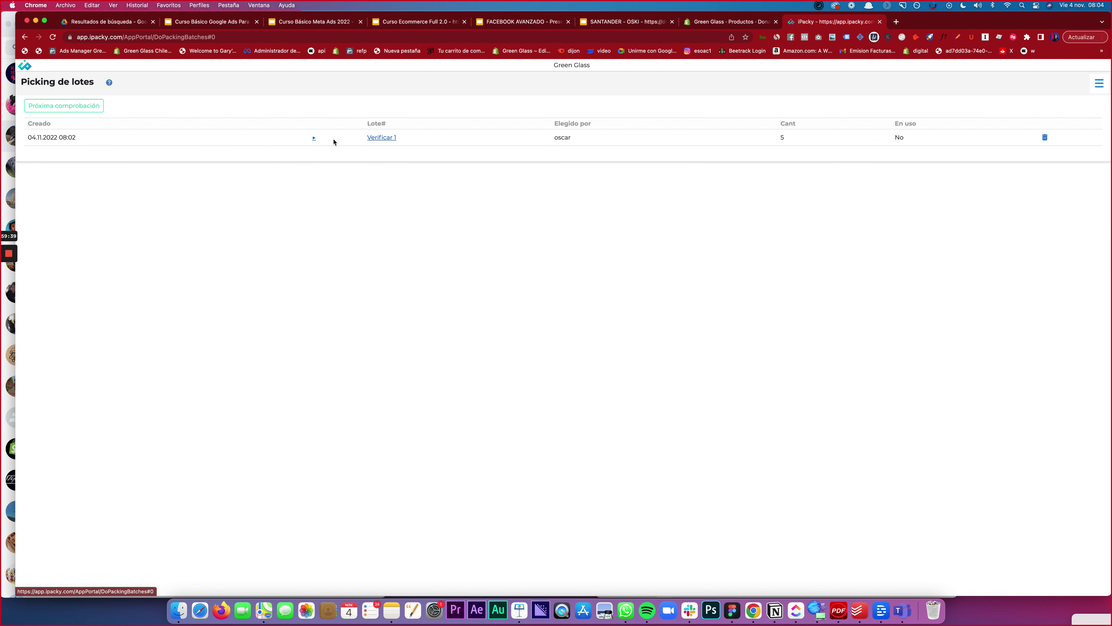
{"action": "left_click", "coordinate": [1098, 88]}
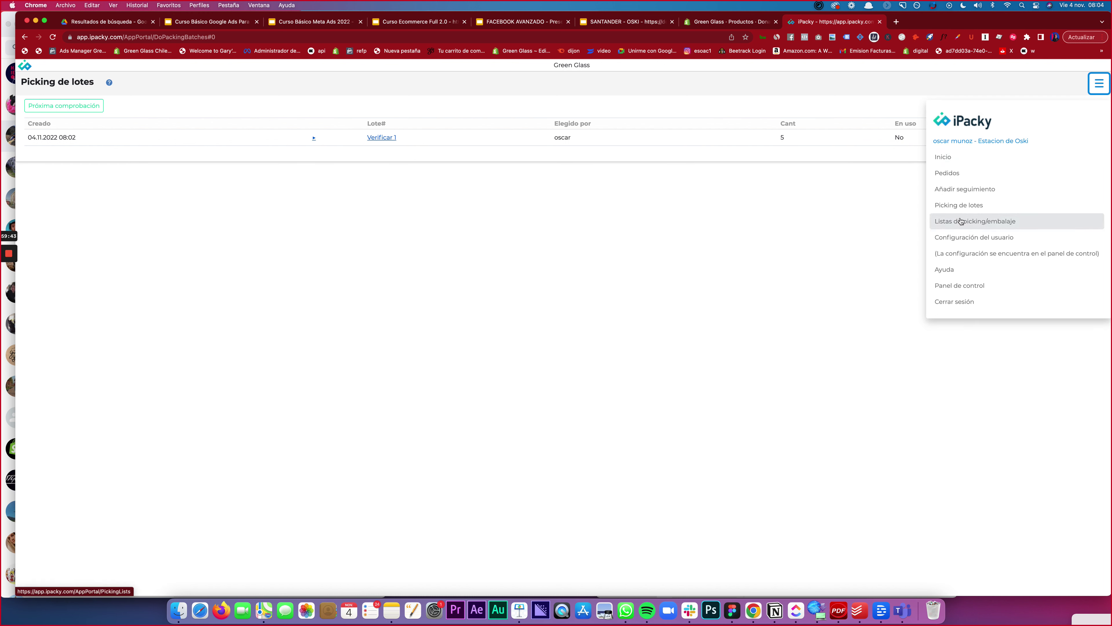
{"action": "left_click", "coordinate": [845, 220]}
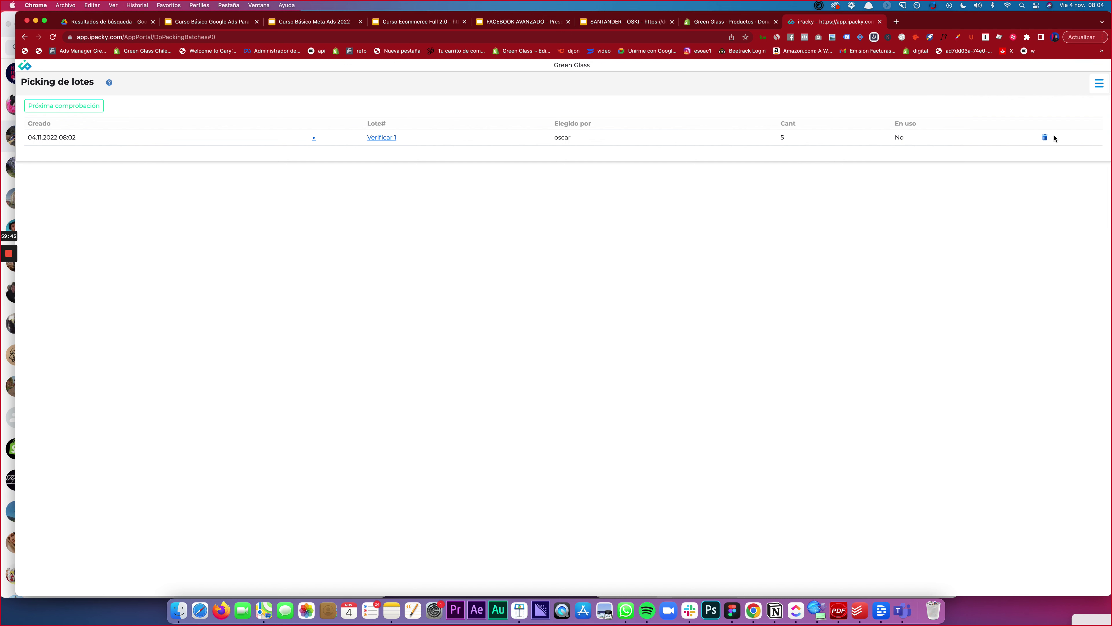
{"action": "left_click", "coordinate": [1045, 137]}
{"action": "left_click", "coordinate": [1092, 89]}
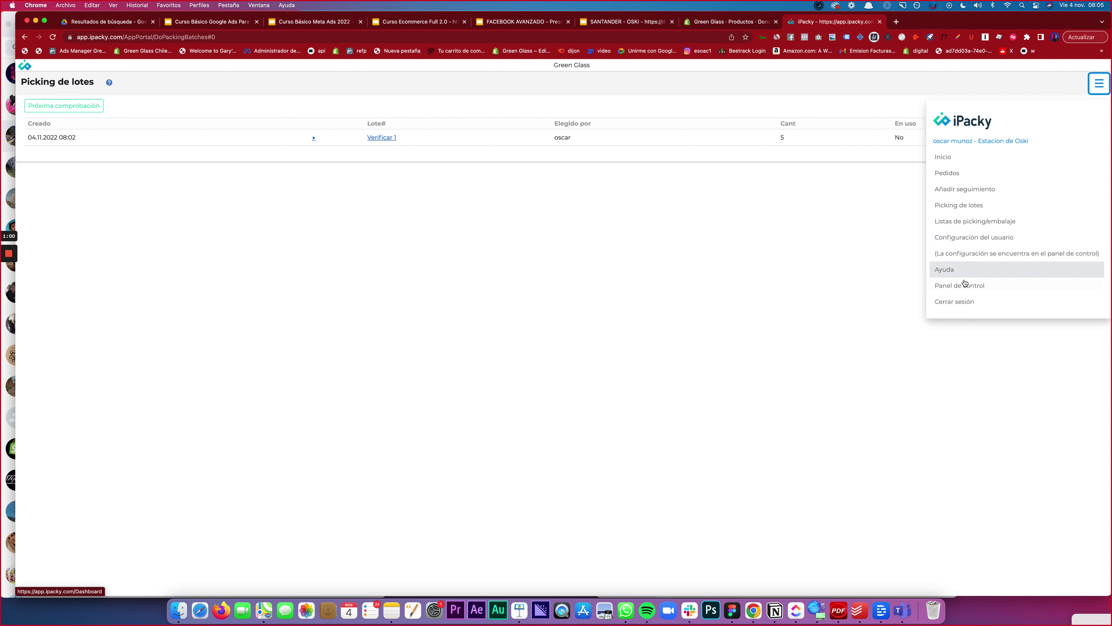
{"action": "left_click", "coordinate": [968, 240]}
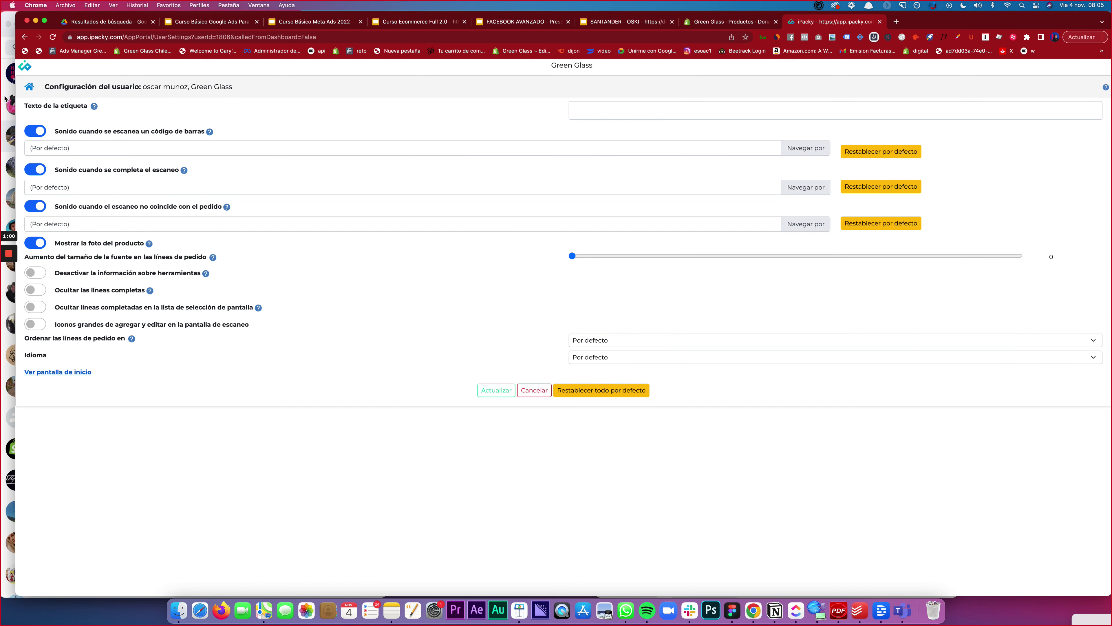
{"action": "left_click", "coordinate": [29, 86]}
Go to the Panel de control and display the Ver settings of the Green Glass configuration.
{"action": "left_click", "coordinate": [1097, 90]}
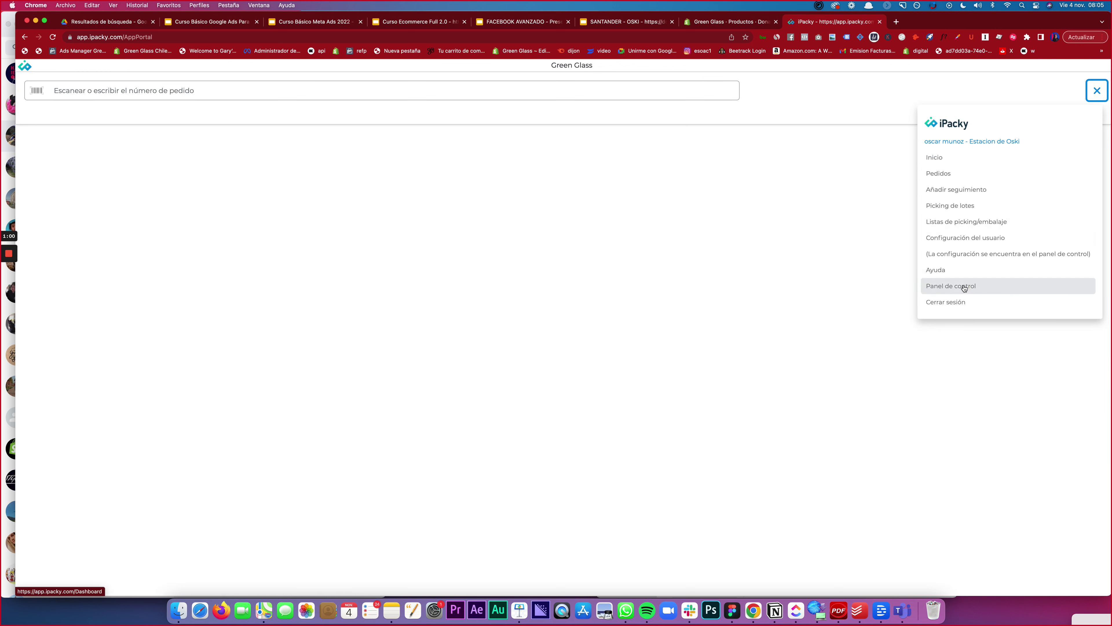
{"action": "left_click", "coordinate": [964, 288]}
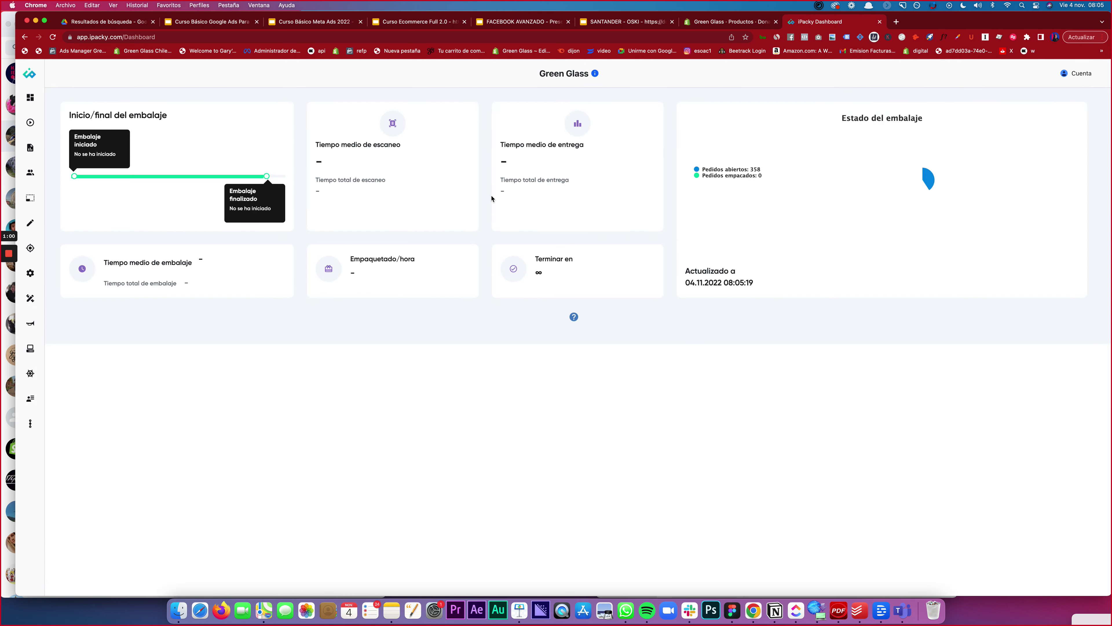
{"action": "left_click", "coordinate": [52, 278]}
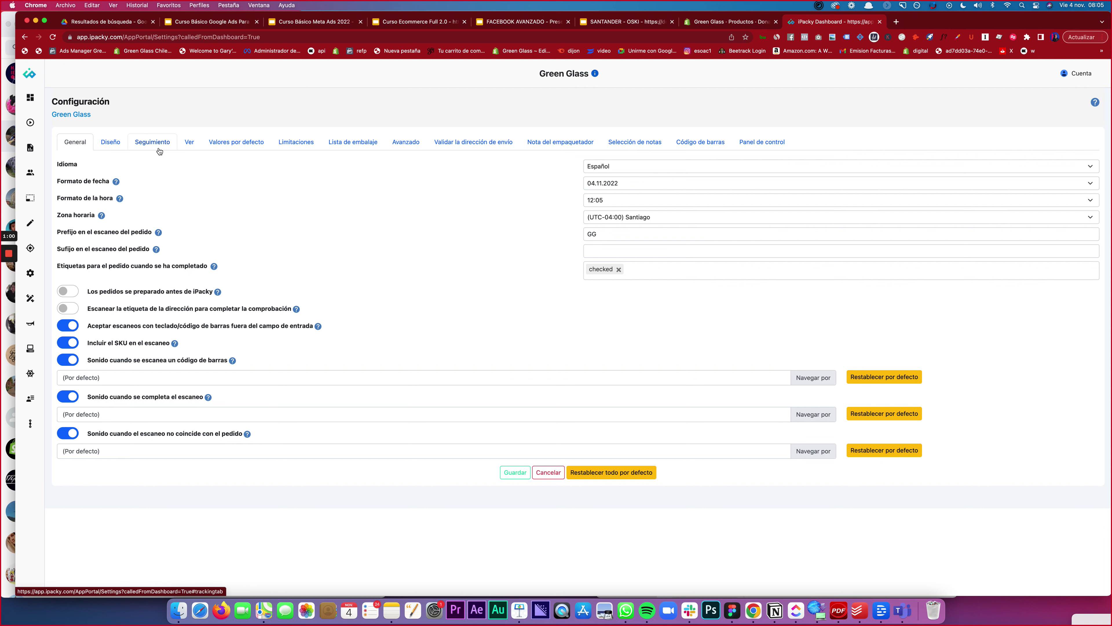
{"action": "left_click", "coordinate": [190, 142]}
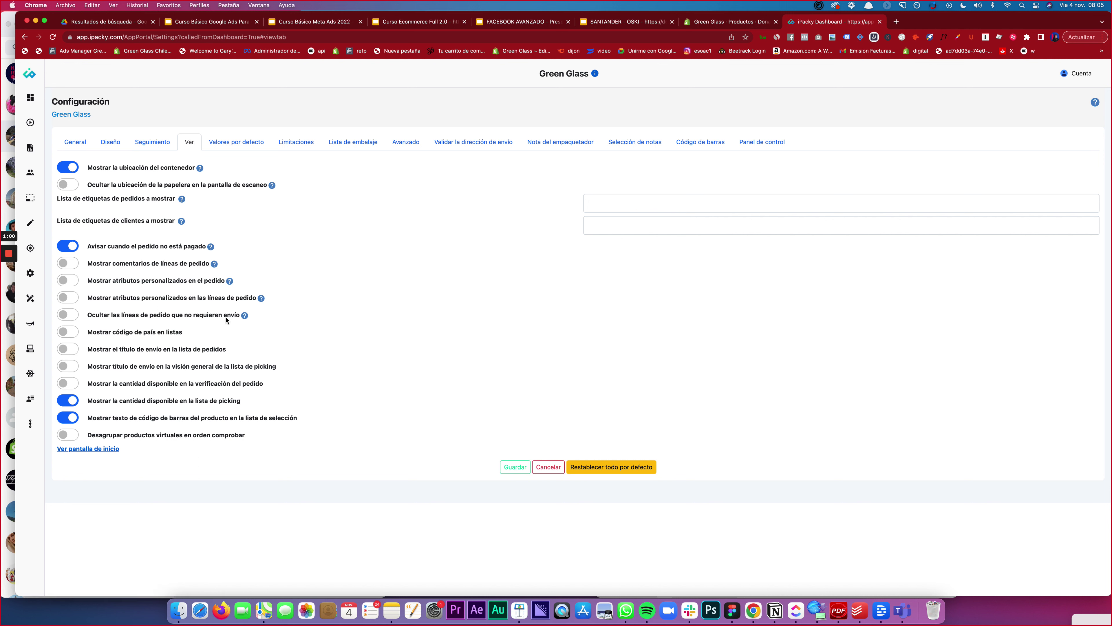
Read the help for "Ocultar las líneas de pedido que no requieren envío", enable that option, save, and check the Ver settings again.
{"action": "left_click", "coordinate": [244, 315]}
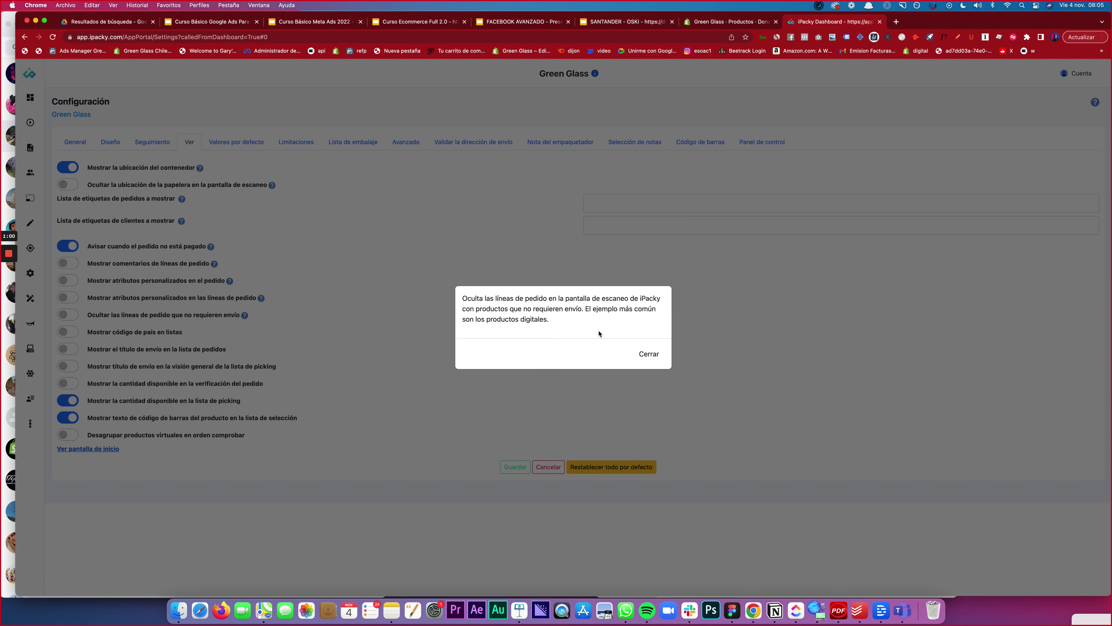
{"action": "left_click", "coordinate": [657, 356]}
{"action": "left_click", "coordinate": [66, 319]}
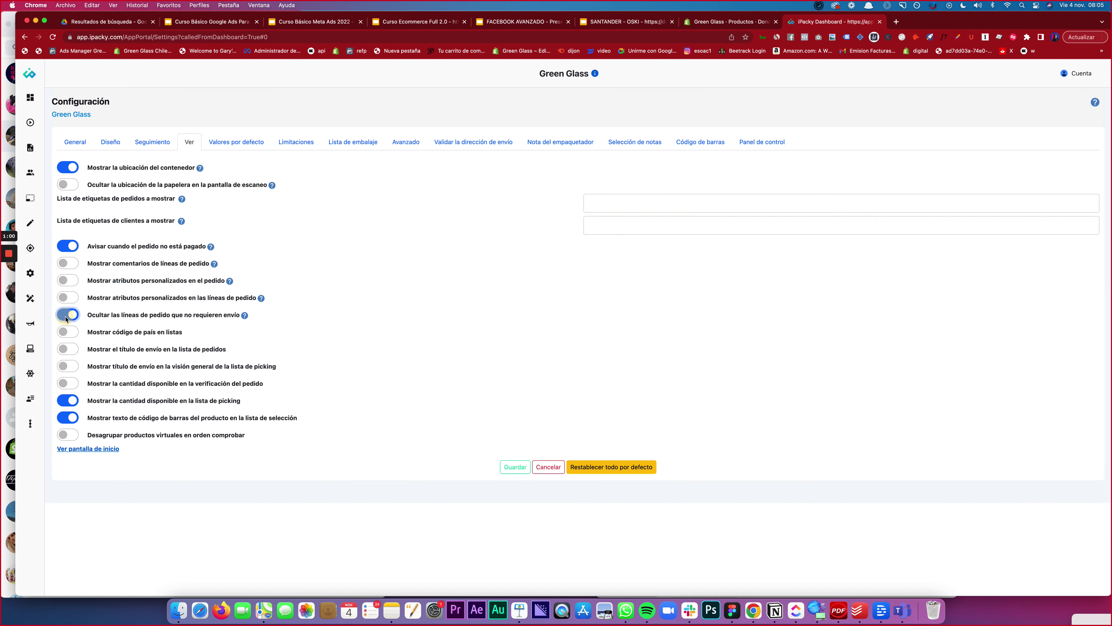
{"action": "left_click", "coordinate": [523, 472]}
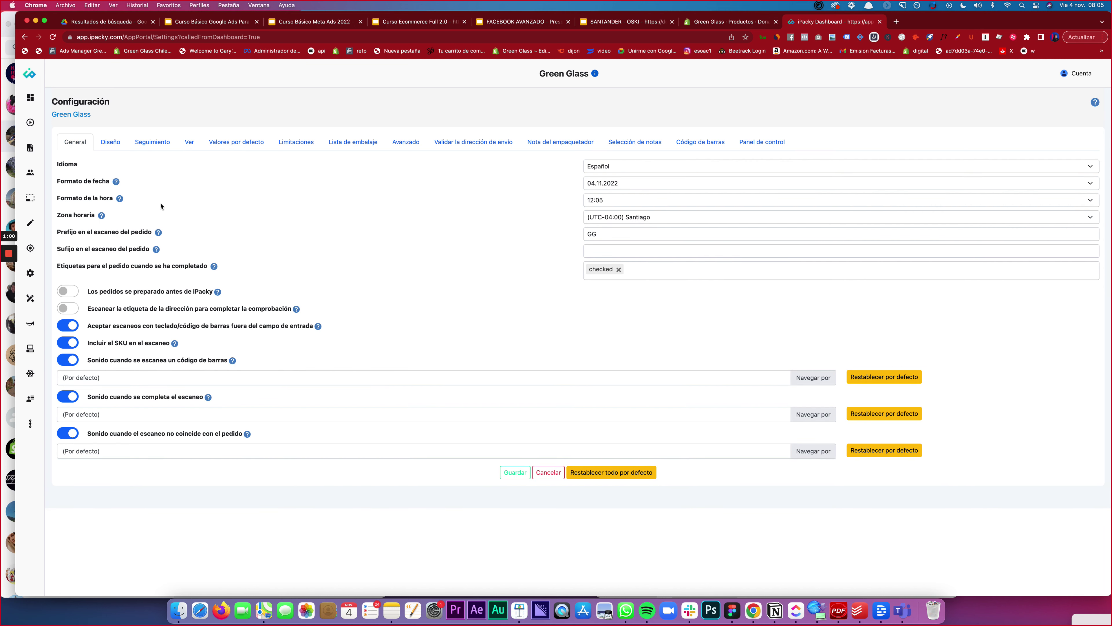
{"action": "left_click", "coordinate": [195, 143]}
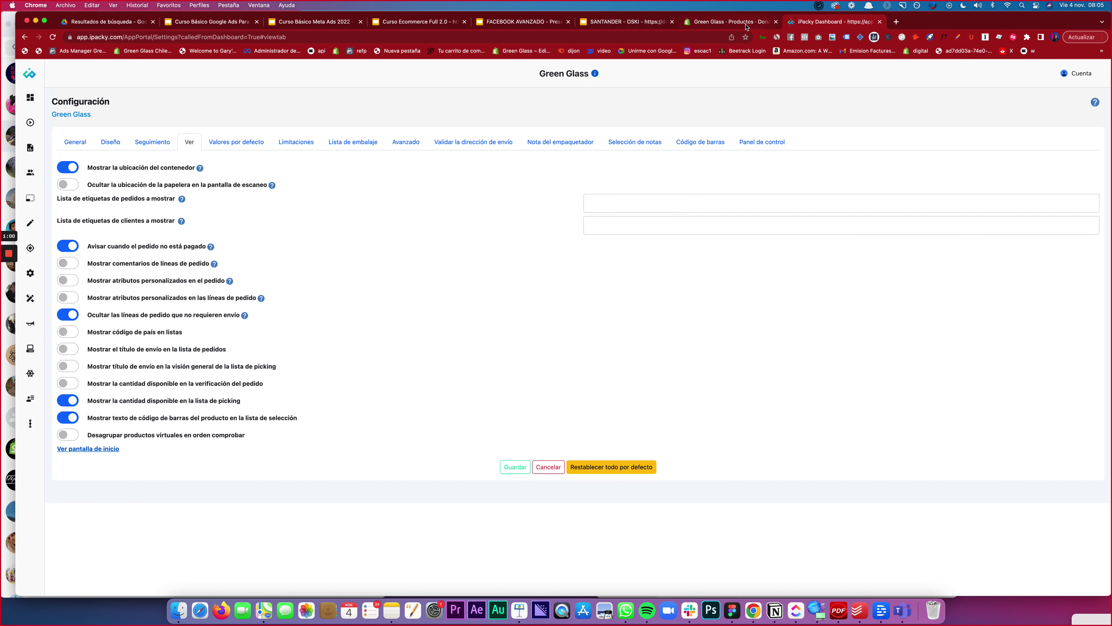
Return to the packing portal, open Picking de lotes, and view the orders contained in batch 1.
{"action": "mouse_move", "coordinate": [40, 173]}
{"action": "left_click", "coordinate": [61, 122]}
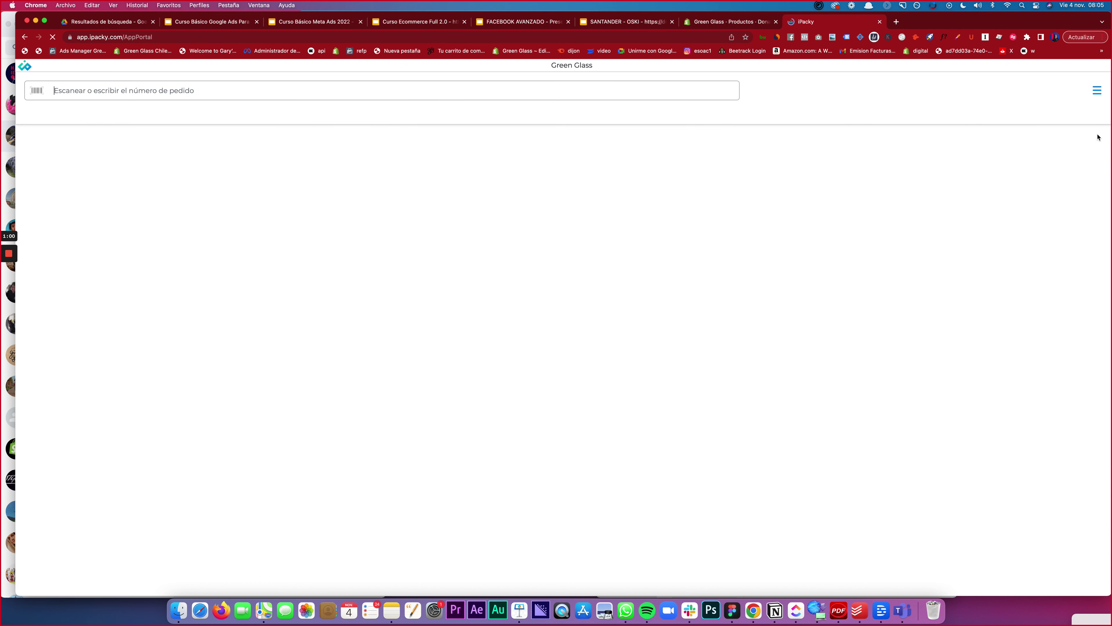
{"action": "left_click", "coordinate": [1097, 90]}
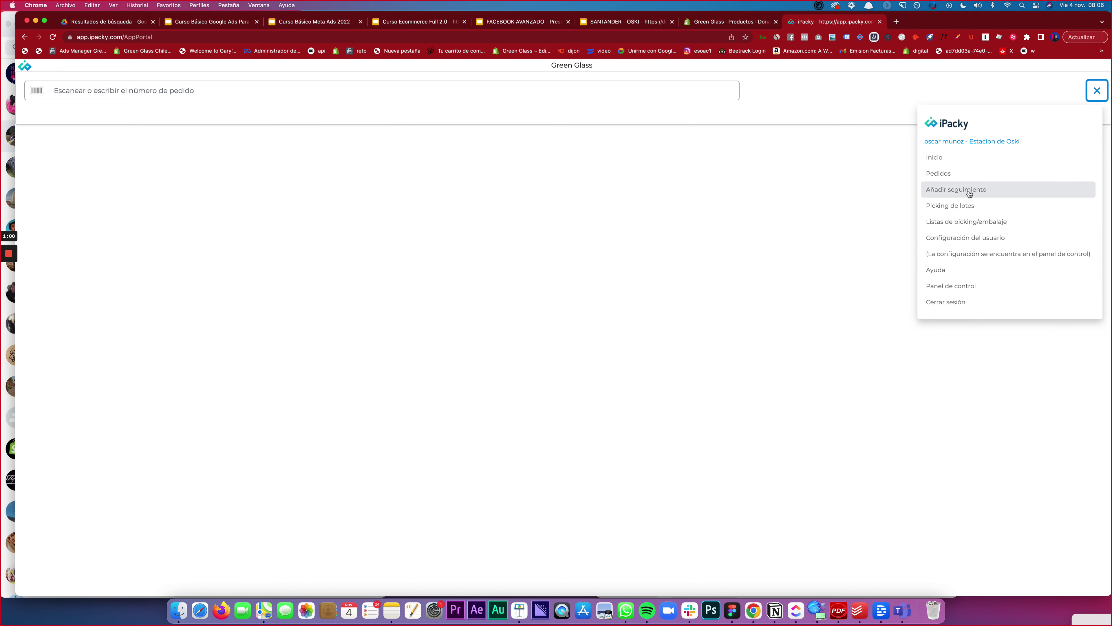
{"action": "left_click", "coordinate": [963, 206]}
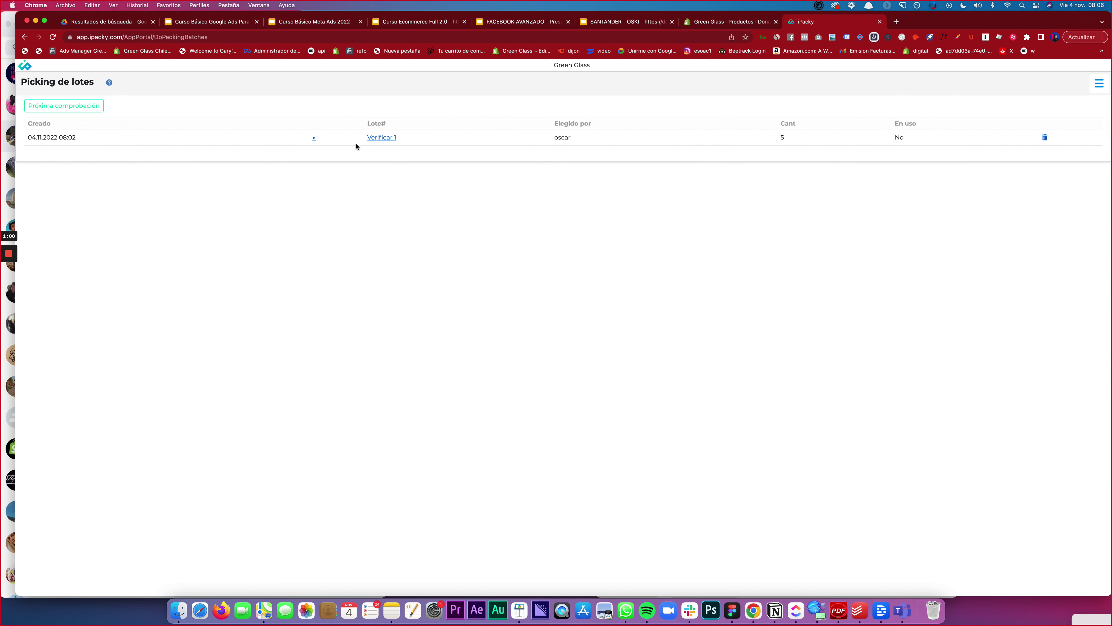
{"action": "left_click", "coordinate": [314, 138]}
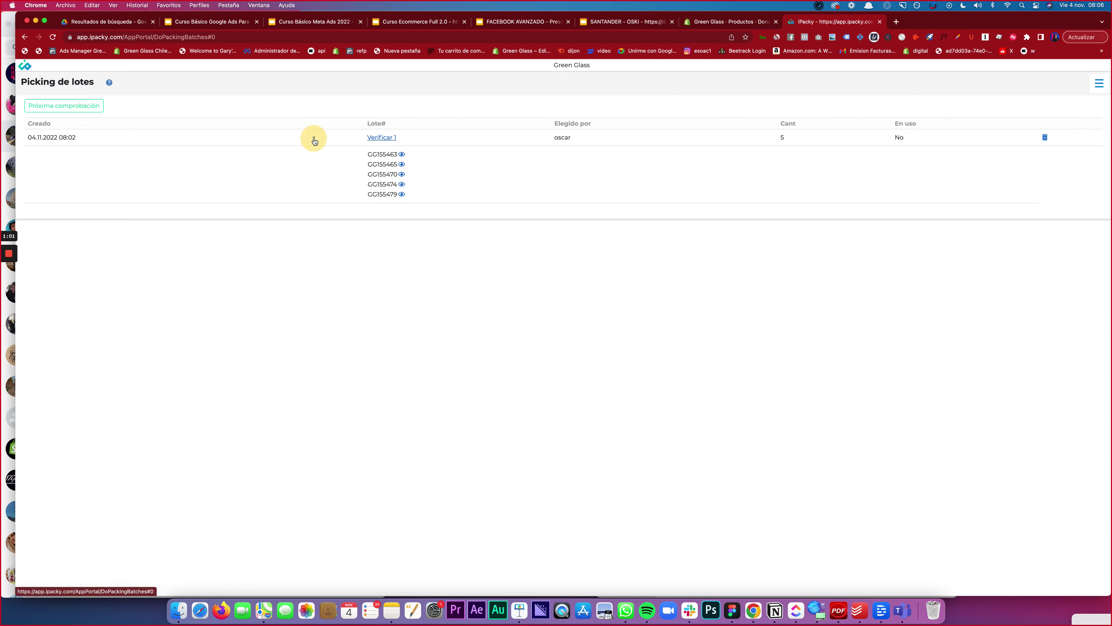
{"action": "left_click", "coordinate": [314, 138]}
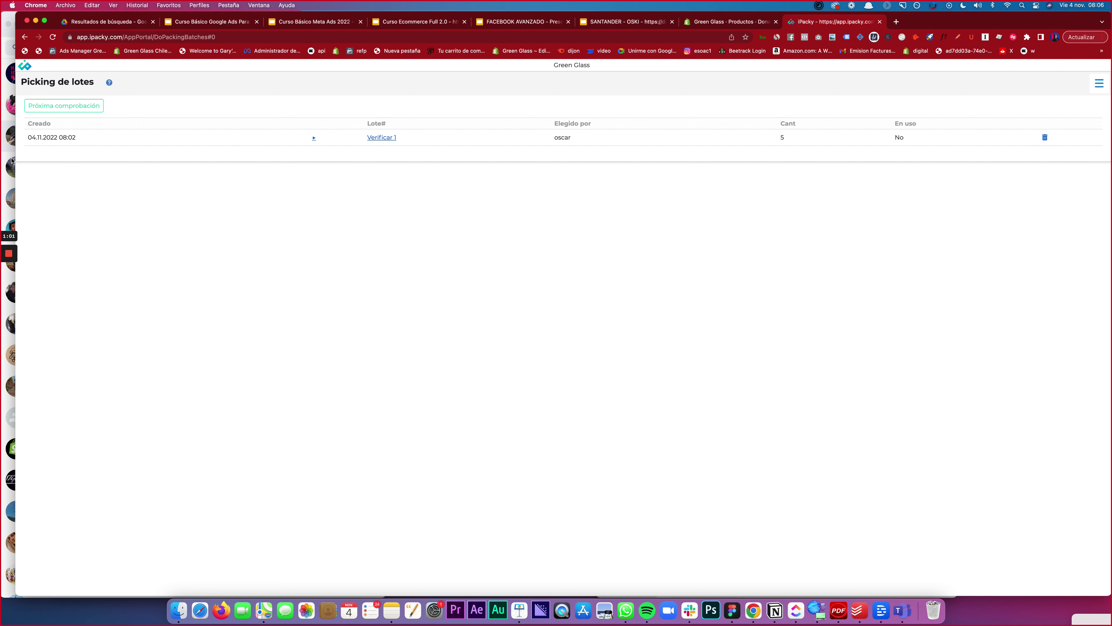
{"action": "left_click", "coordinate": [65, 139]}
Start processing picking batch 1 and complete its first order by incrementing BUNNY GLASS - JUEGO DE 6 VASOS once.
{"action": "left_click", "coordinate": [393, 139]}
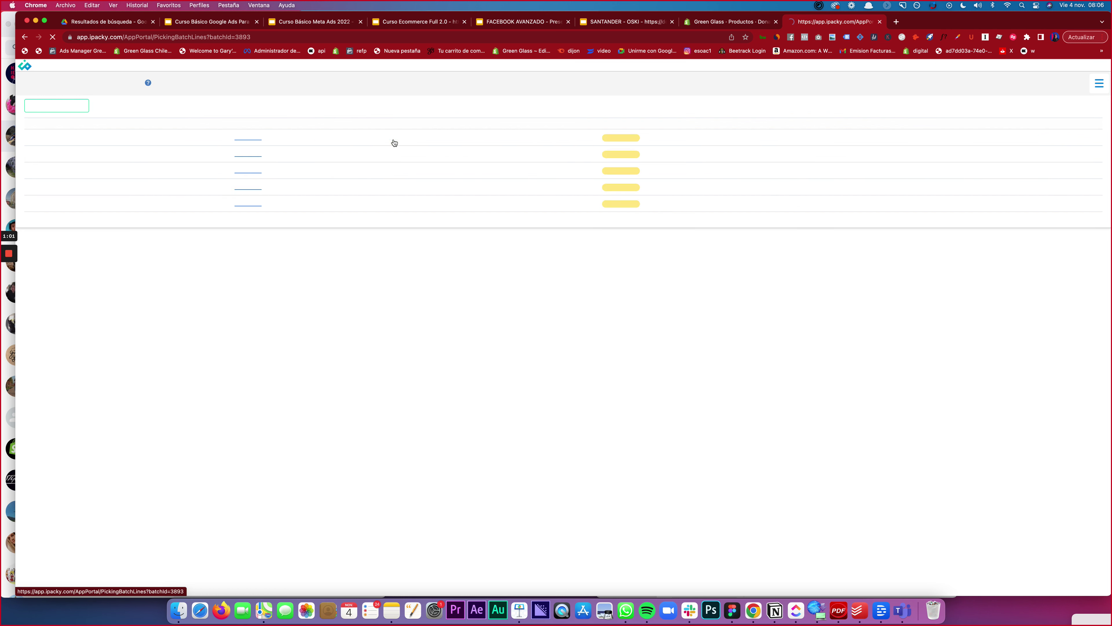
{"action": "mouse_move", "coordinate": [240, 140]}
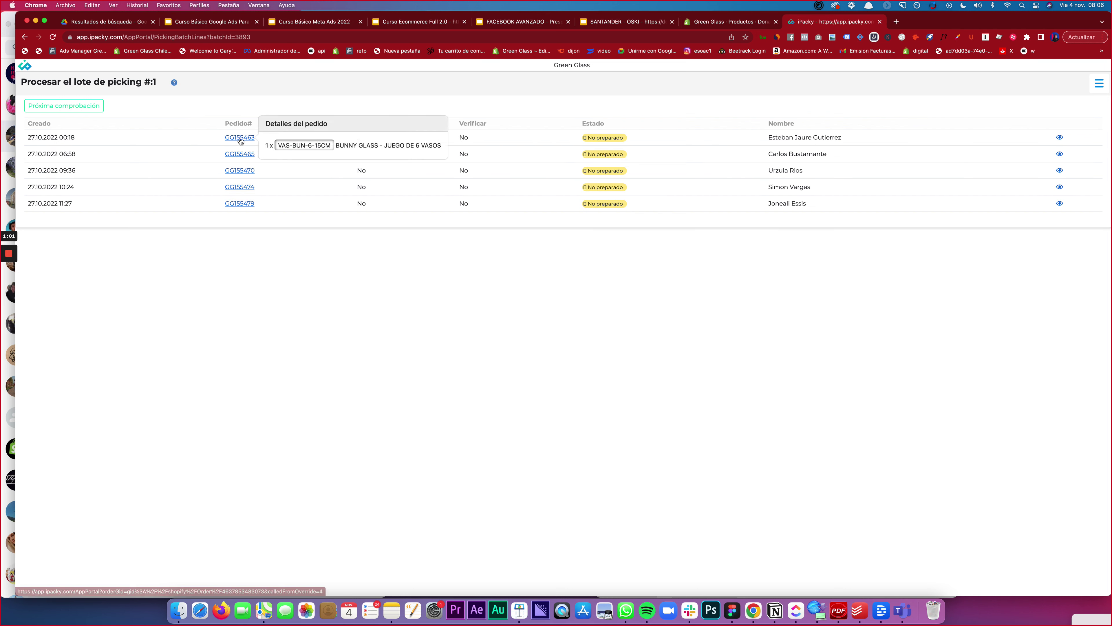
{"action": "left_click", "coordinate": [241, 139]}
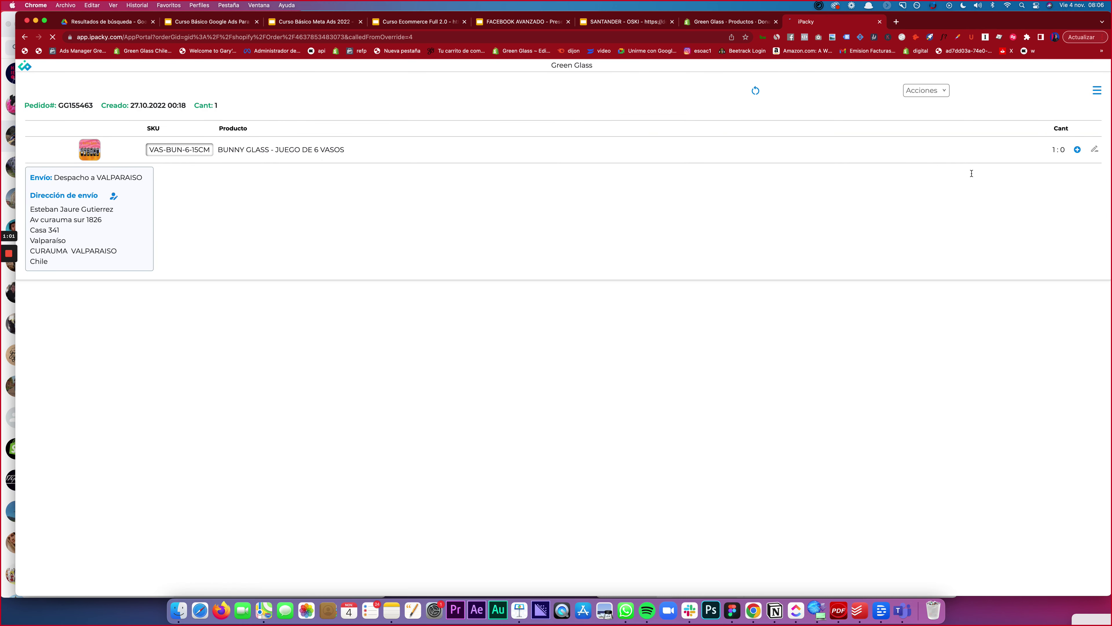
{"action": "left_click", "coordinate": [1071, 161]}
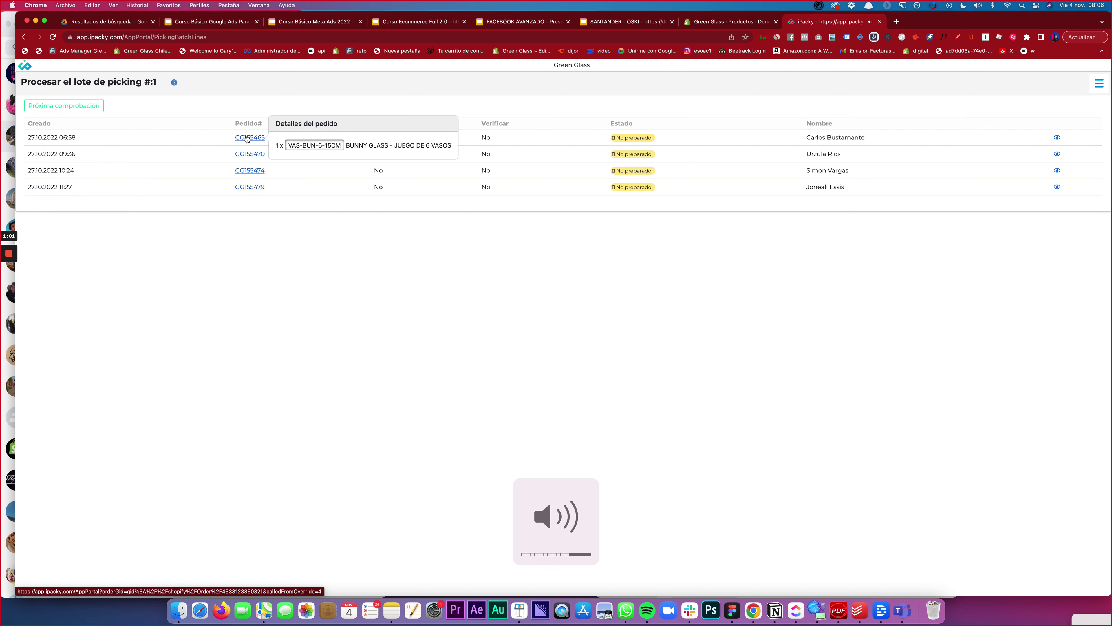
Complete the next two orders of batch 1, incrementing BUNNY GLASS - JUEGO DE 6 VASOS once in each.
{"action": "left_click", "coordinate": [247, 138]}
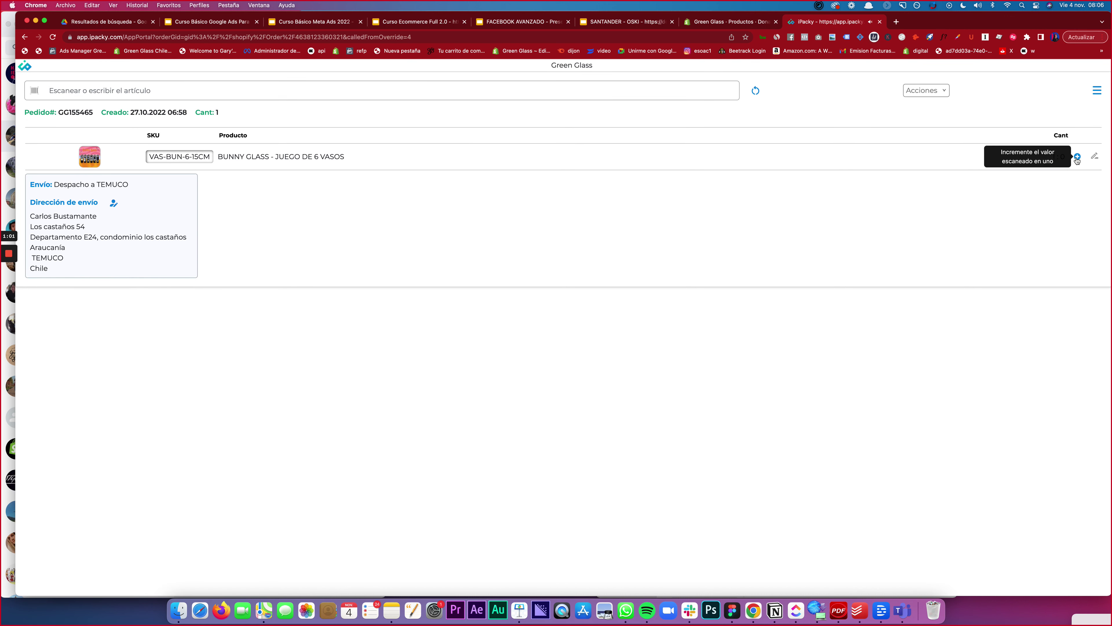
{"action": "left_click", "coordinate": [1077, 157]}
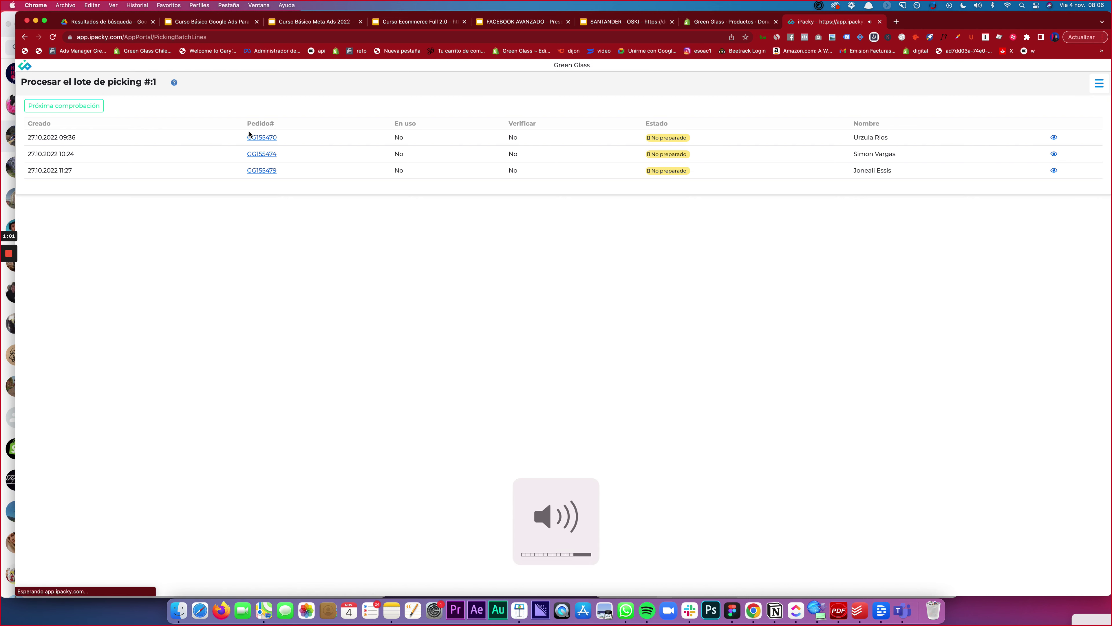
{"action": "left_click", "coordinate": [262, 137]}
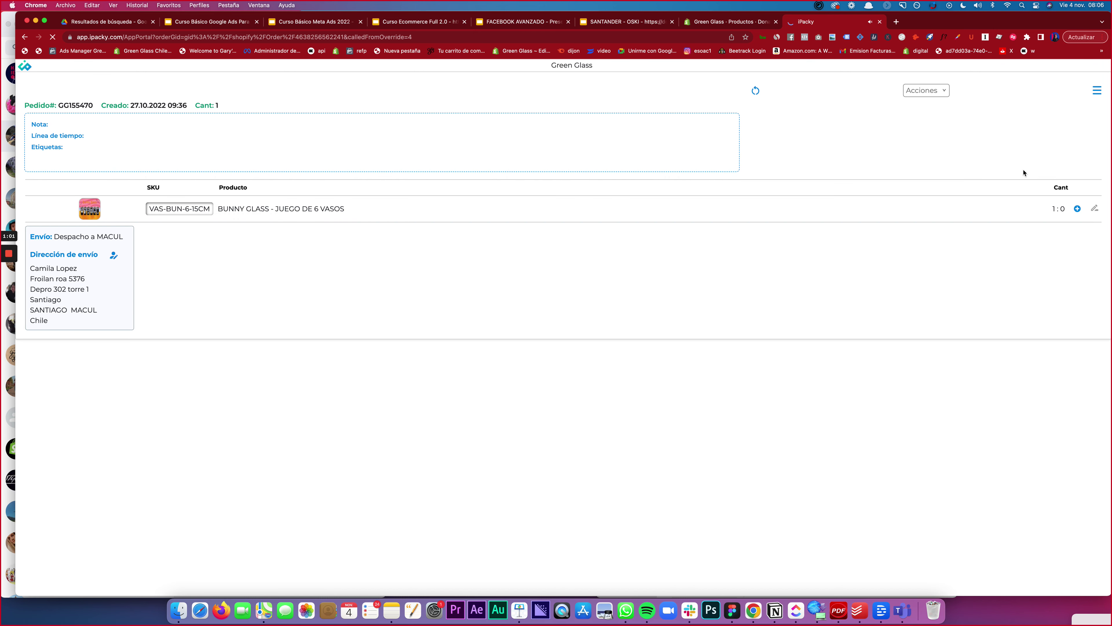
{"action": "left_click", "coordinate": [684, 237]}
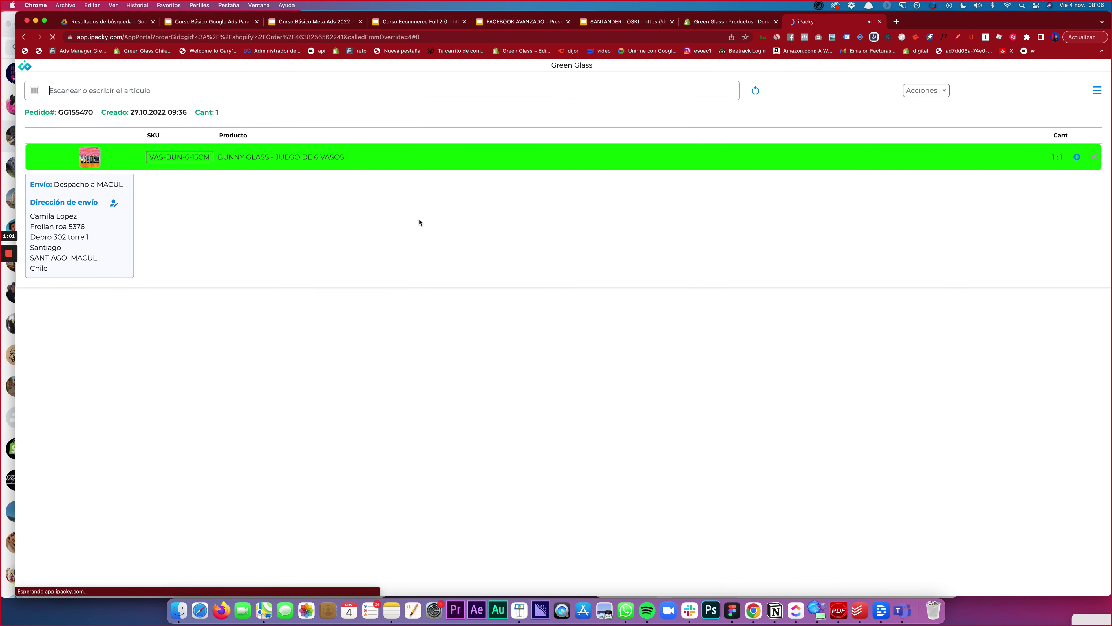
Complete the remaining two orders of batch 1, incrementing BUNNY GLASS - JUEGO DE 6 VASOS once in each.
{"action": "left_click", "coordinate": [266, 138]}
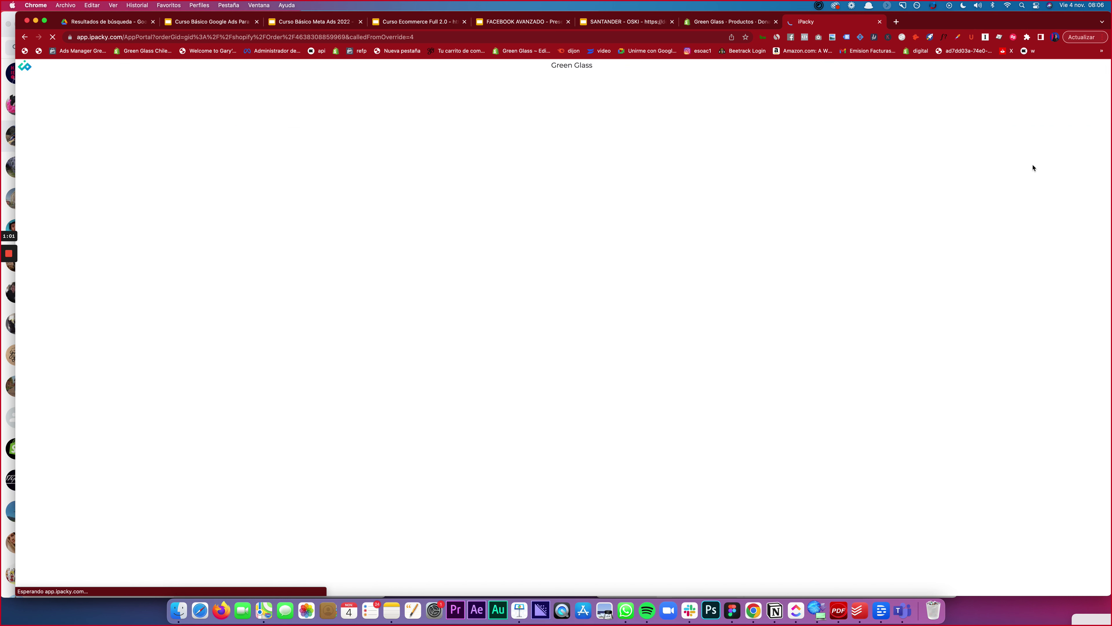
{"action": "left_click", "coordinate": [1078, 209]}
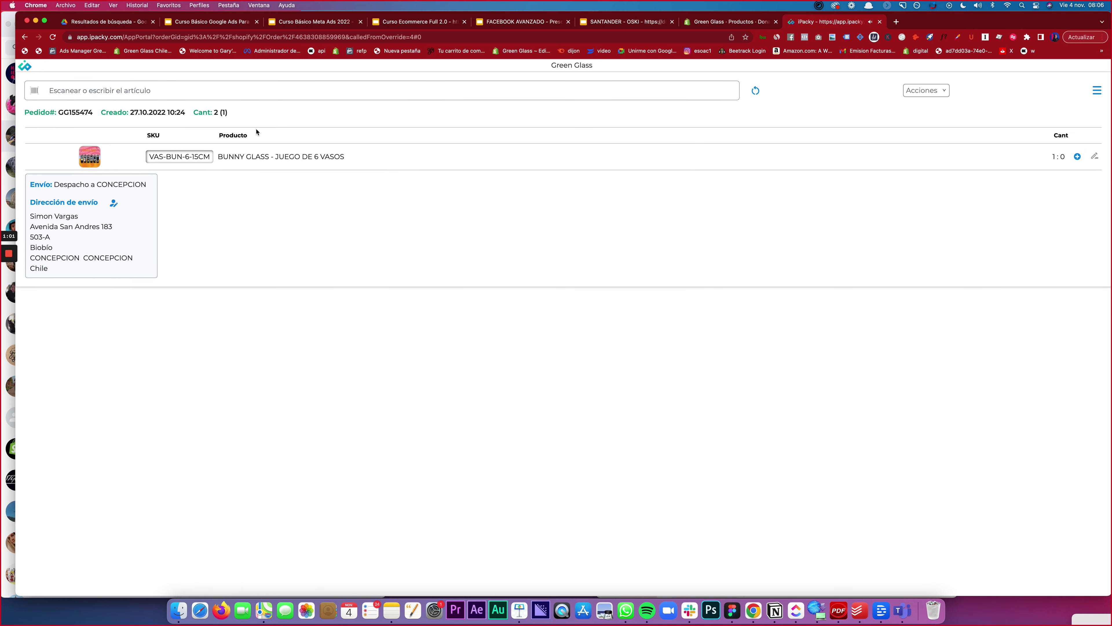
{"action": "left_click", "coordinate": [1078, 157]}
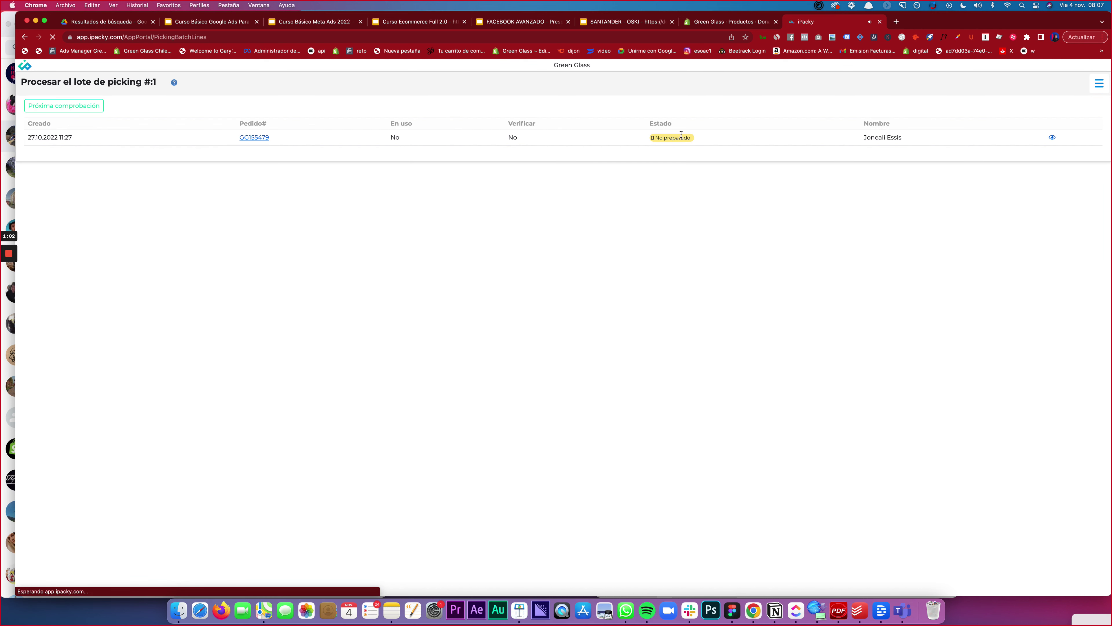
{"action": "key", "text": "XF86AudioRaiseVolume"}
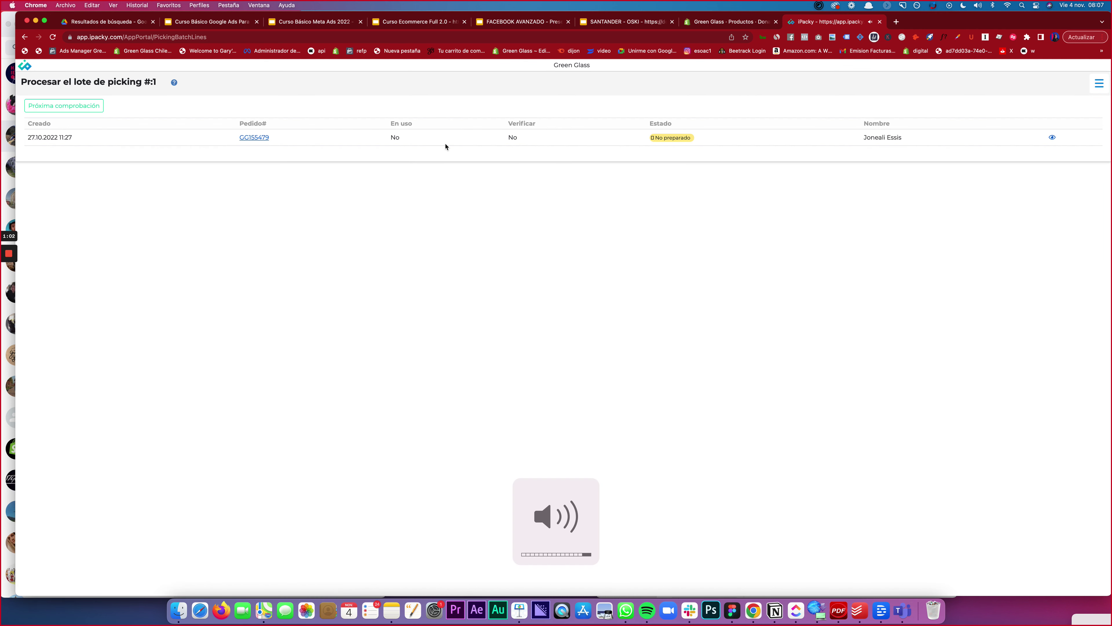
{"action": "mouse_move", "coordinate": [262, 140]}
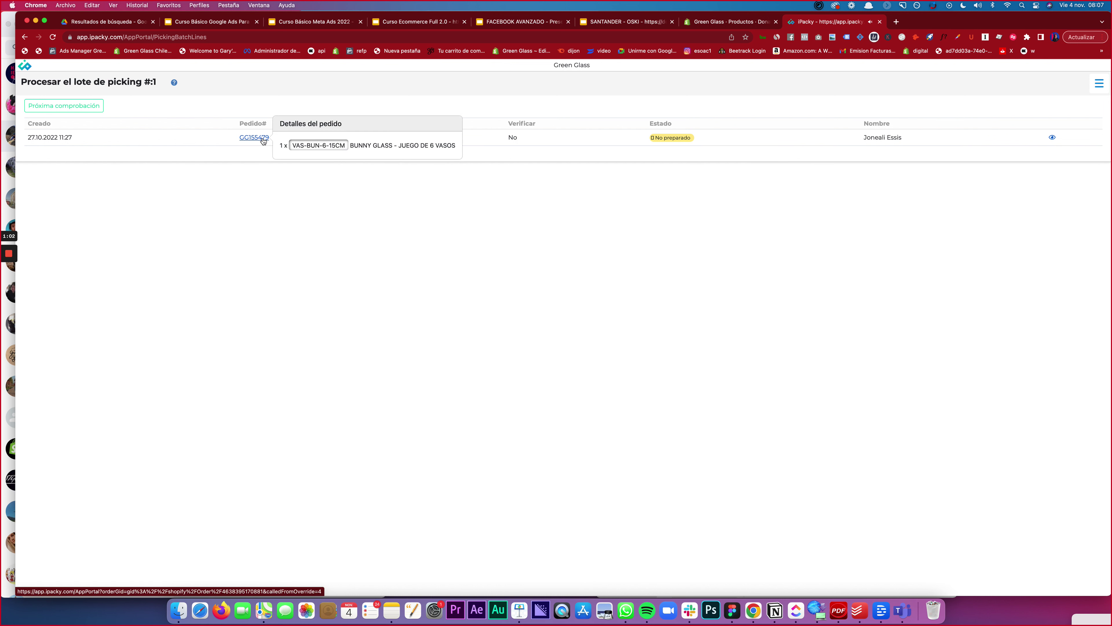
{"action": "left_click", "coordinate": [262, 138]}
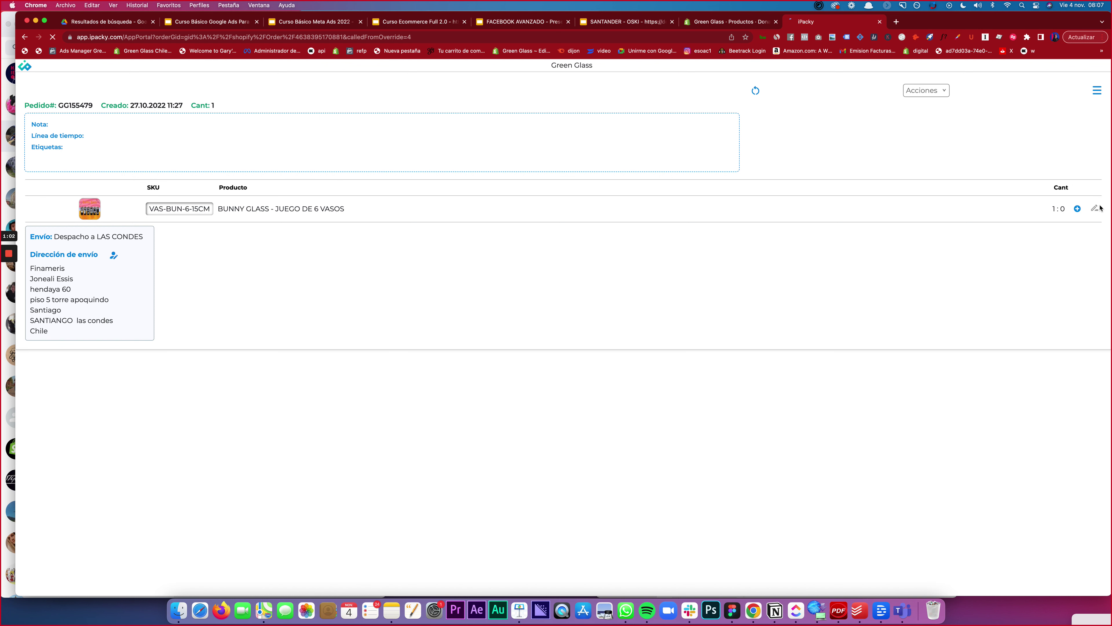
{"action": "left_click", "coordinate": [1079, 209]}
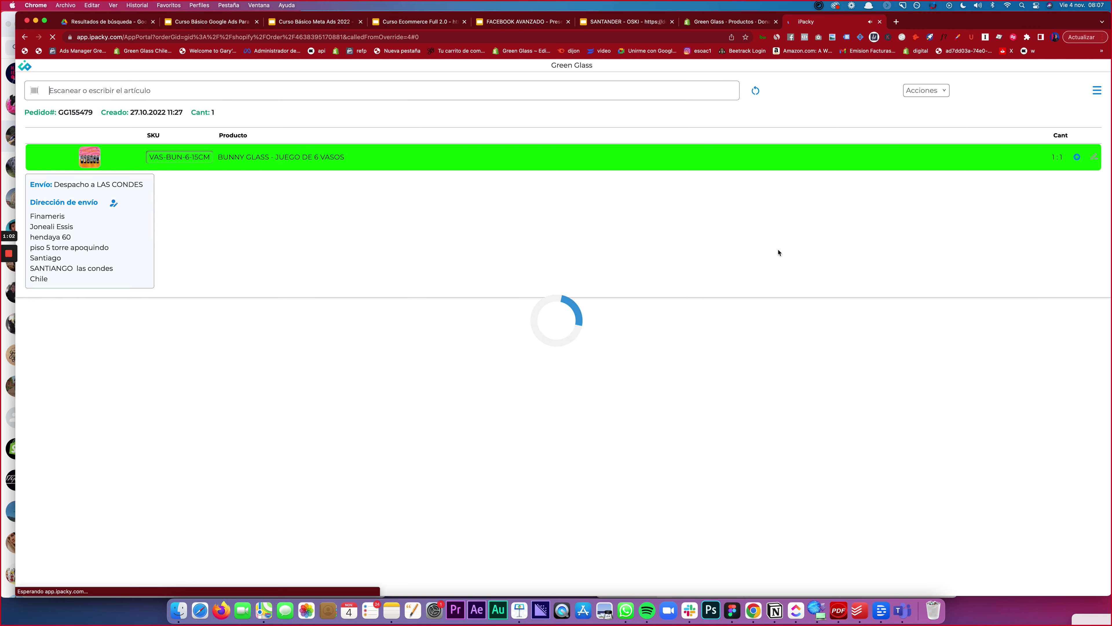
{"action": "left_click", "coordinate": [697, 244]}
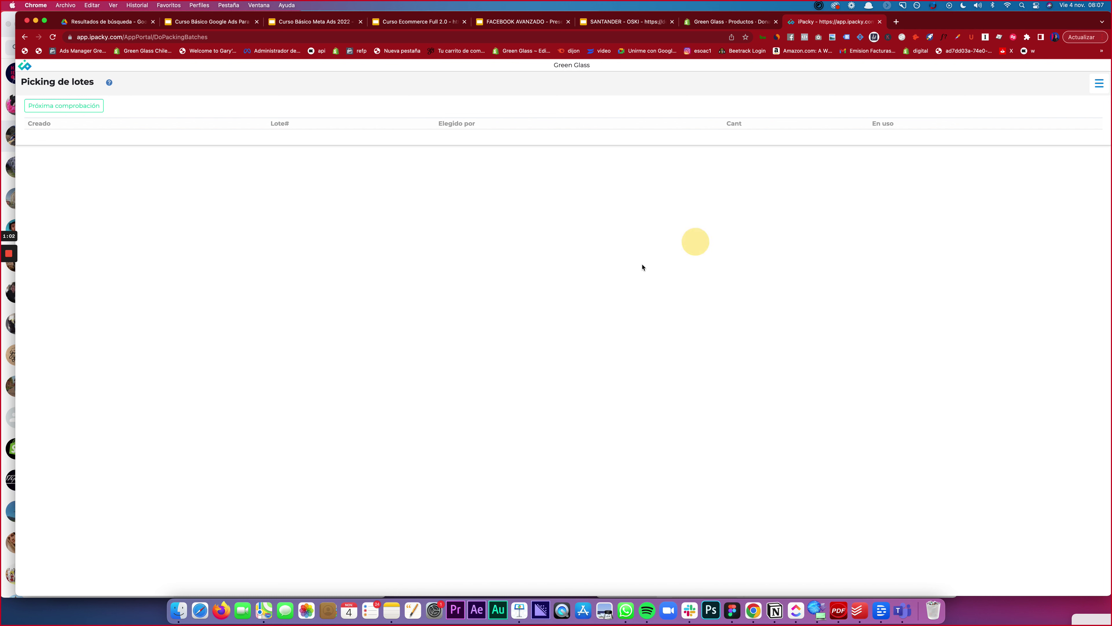
Reload the Picking de lotes page and view the packing portal's navigation options.
{"action": "left_click", "coordinate": [1099, 83]}
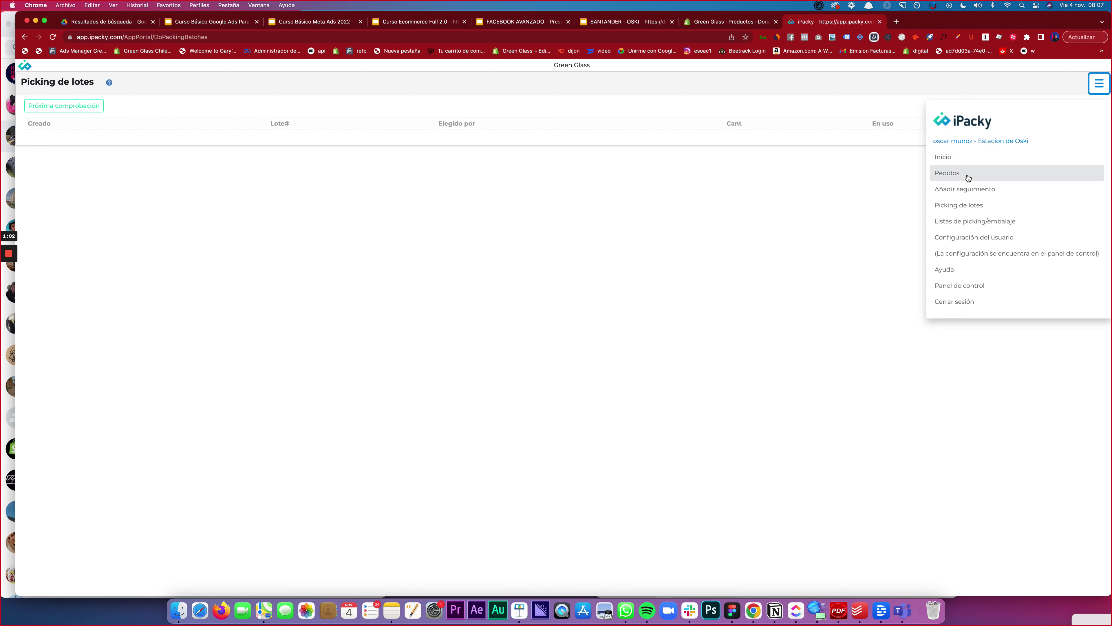
{"action": "left_click", "coordinate": [966, 210]}
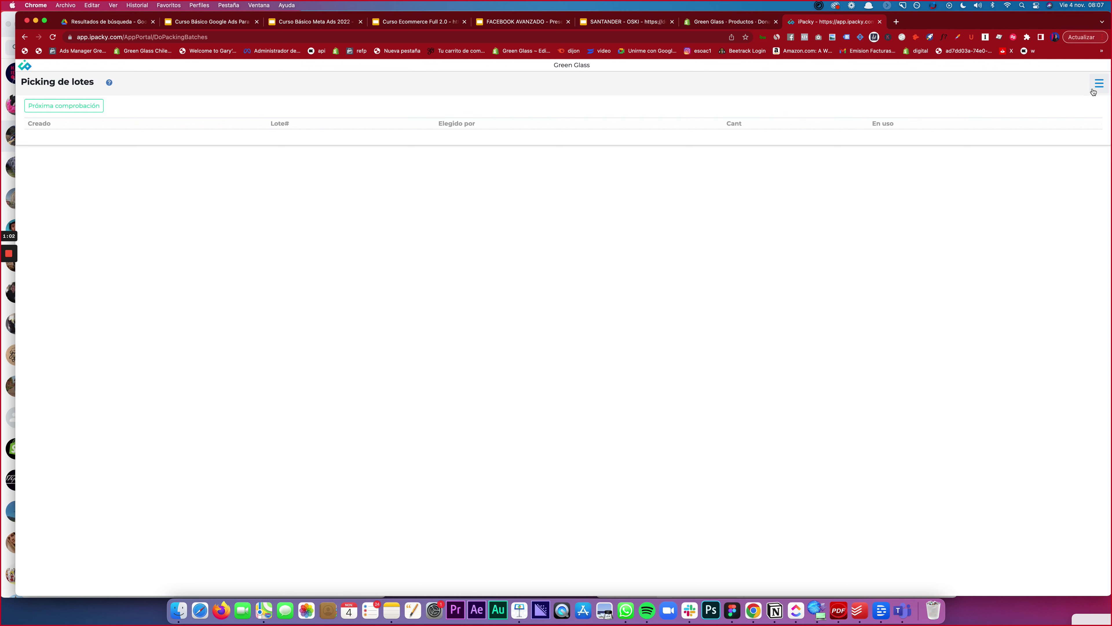
{"action": "left_click", "coordinate": [1094, 88]}
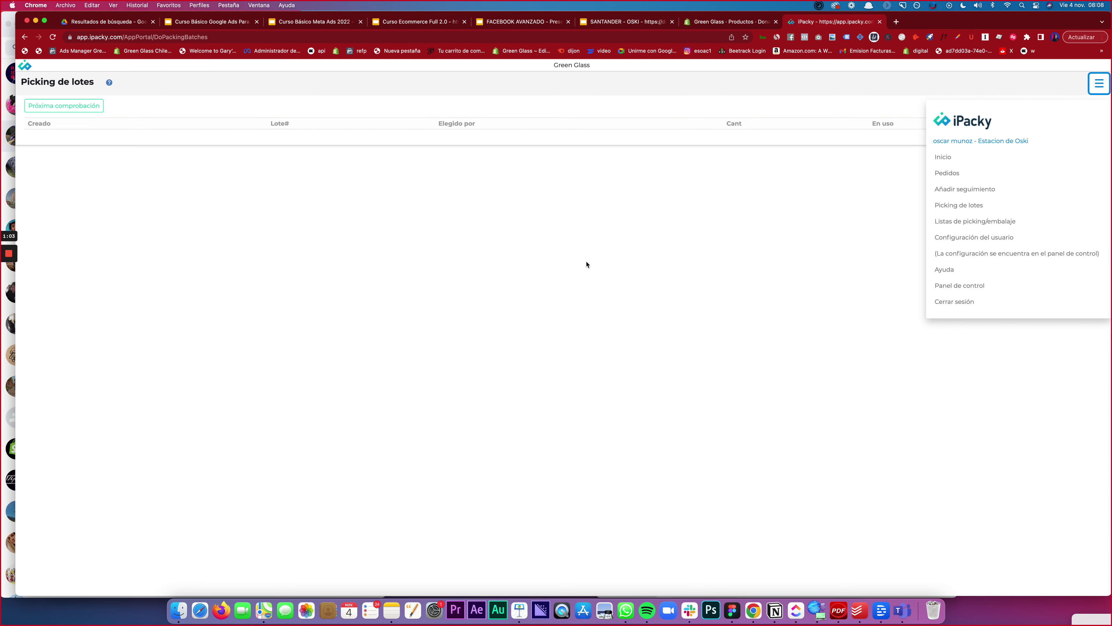
{"action": "key", "text": "ctrl+Up"}
{"action": "left_click", "coordinate": [541, 260]}
Switch to the Shopify admin and open the Pedidos list.
{"action": "left_click", "coordinate": [736, 22]}
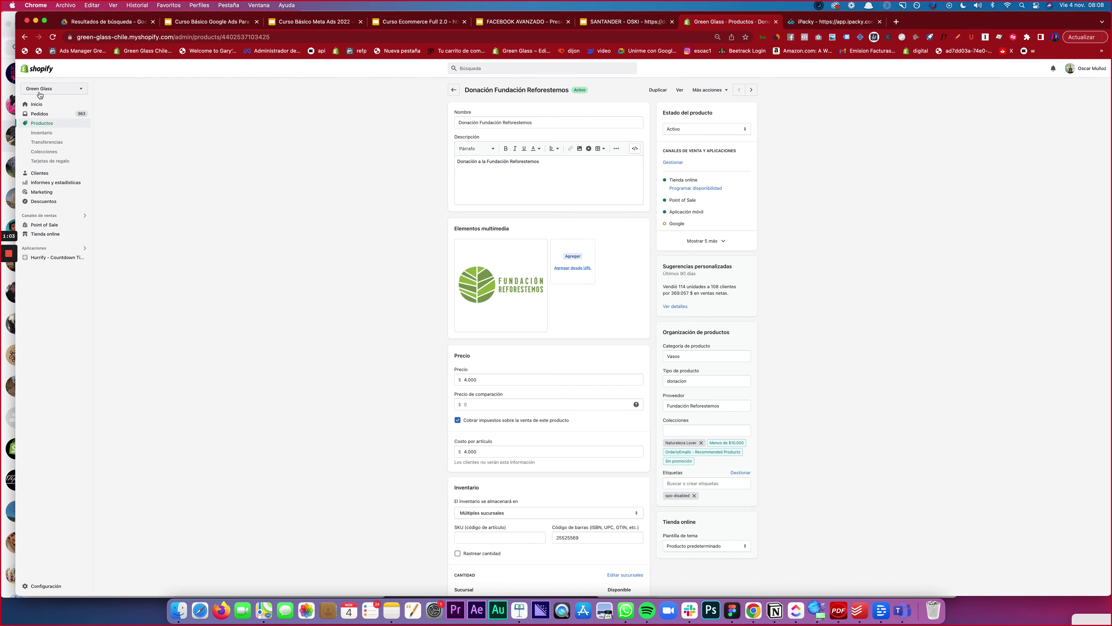
{"action": "left_click", "coordinate": [36, 104]}
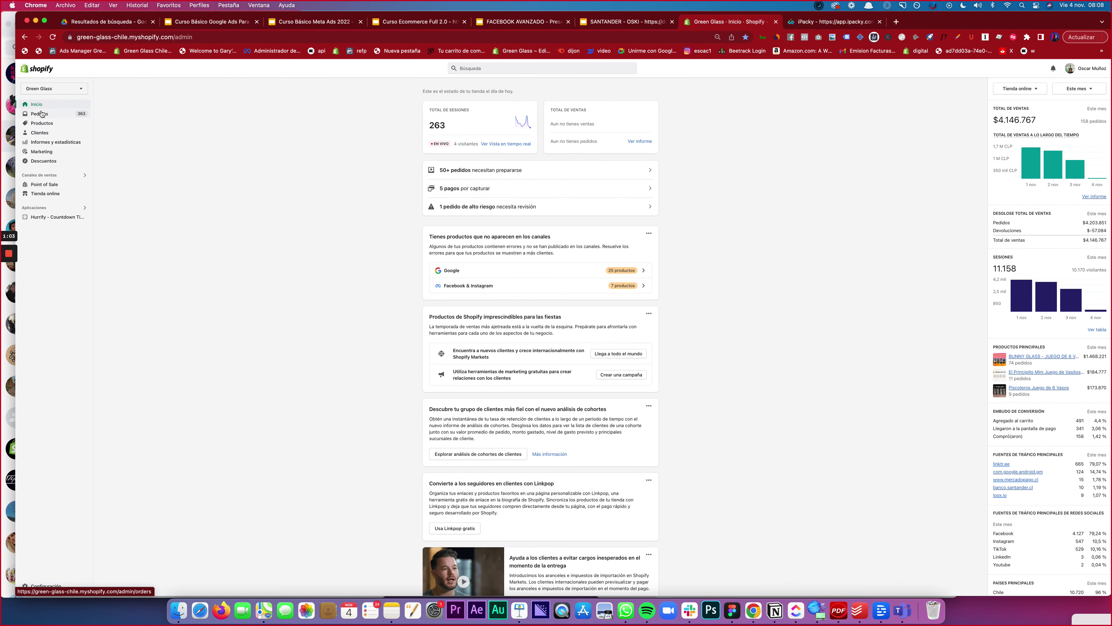
{"action": "left_click", "coordinate": [41, 113]}
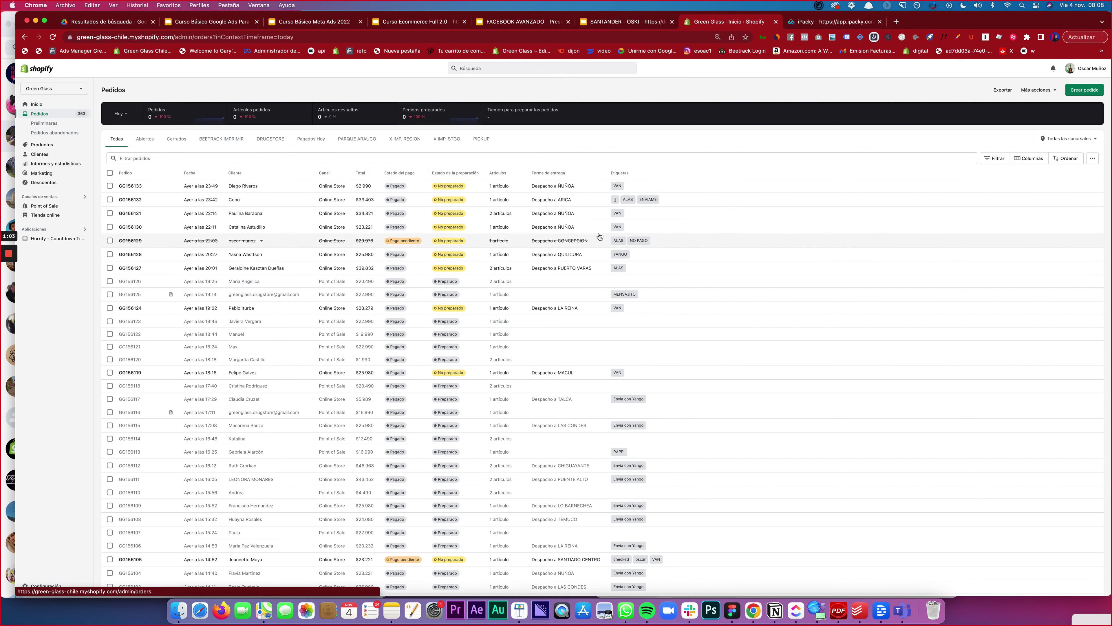
Select two unprepared orders shipping to ÑUÑOA and examine the app actions offered for them.
{"action": "left_click", "coordinate": [109, 213]}
{"action": "left_click", "coordinate": [110, 232]}
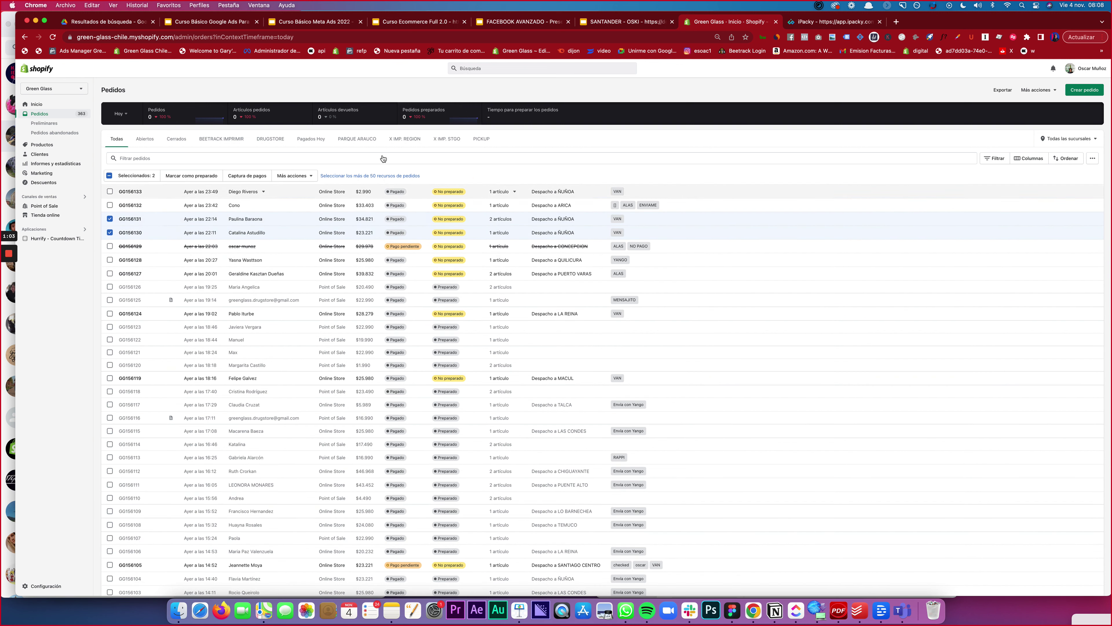
{"action": "left_click", "coordinate": [294, 176]}
{"action": "scroll", "coordinate": [323, 263], "scroll_direction": "down", "scroll_amount": 2}
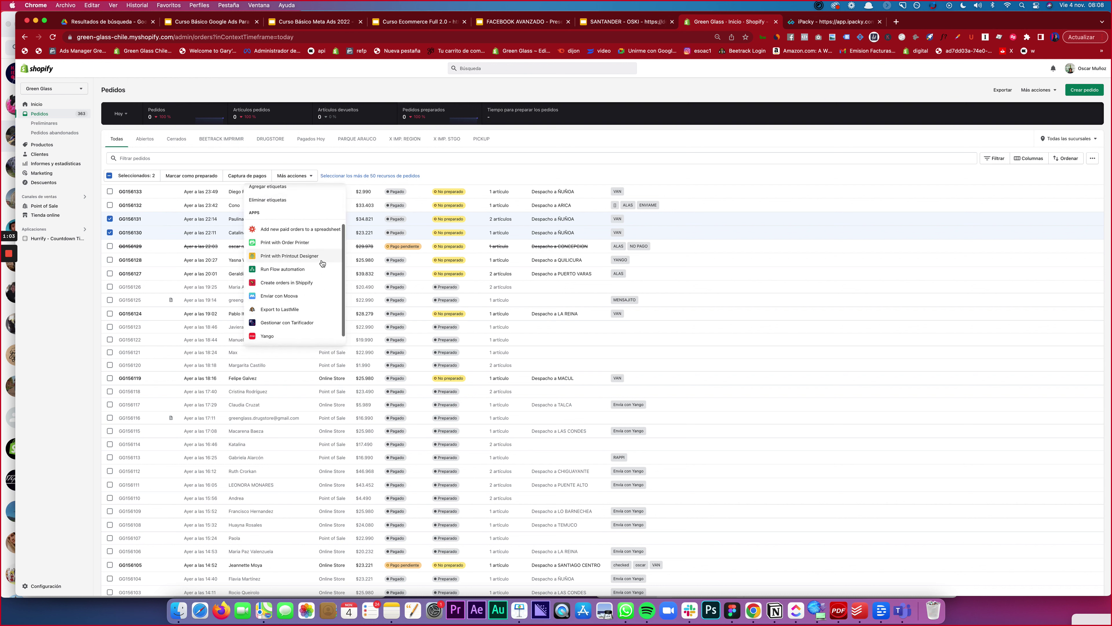
{"action": "scroll", "coordinate": [285, 322], "scroll_direction": "down", "scroll_amount": 1}
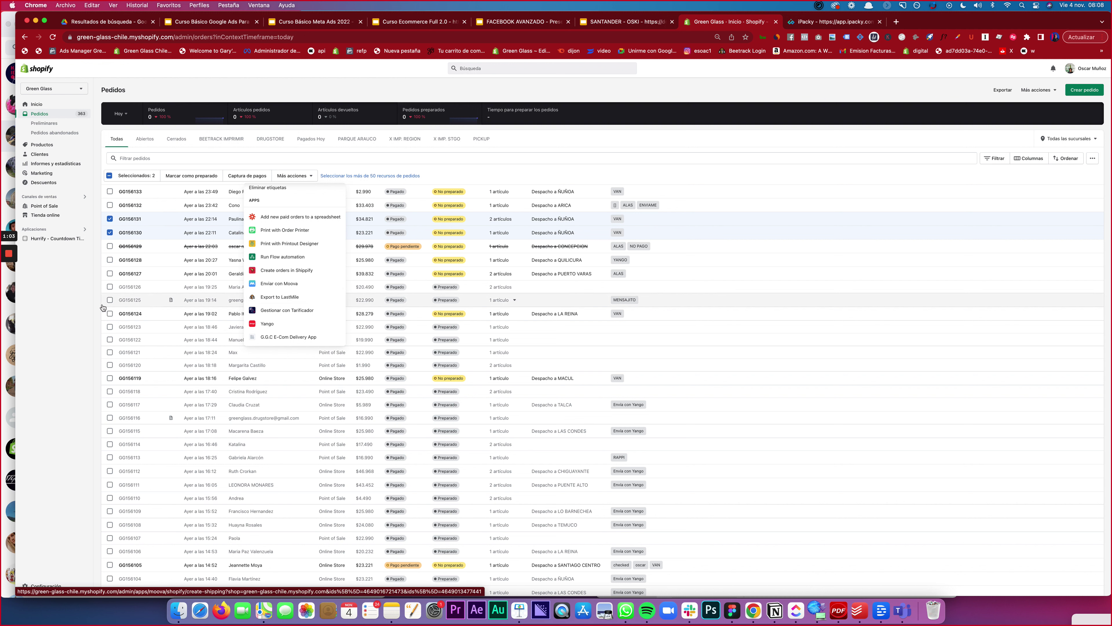
{"action": "left_click", "coordinate": [74, 303]}
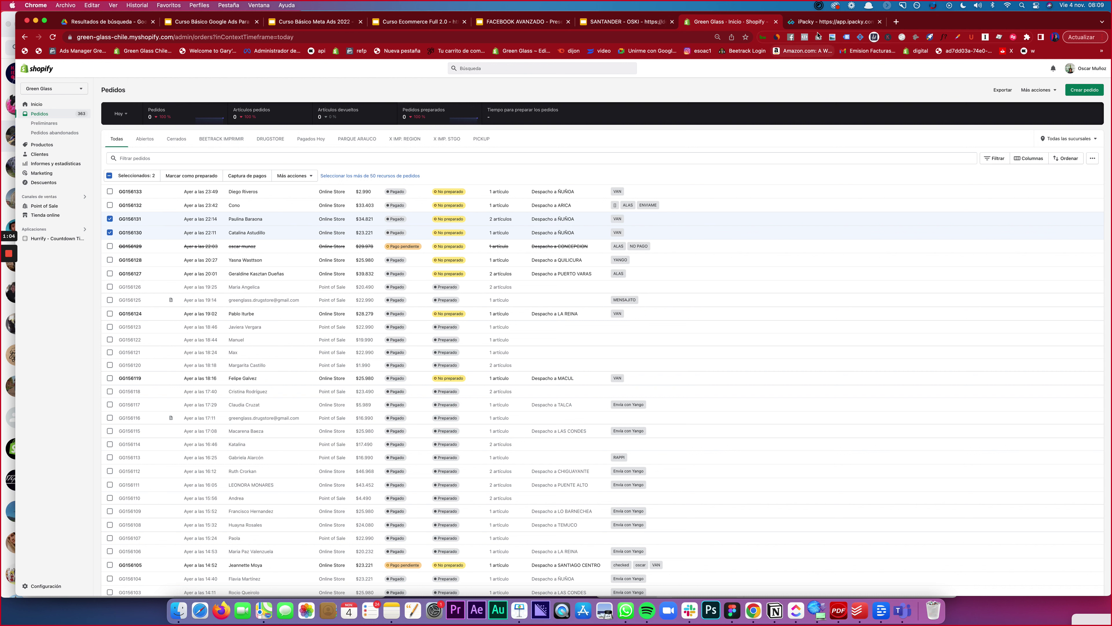
In Notas, add a numbered list with Creating Picking List, Picking Items, and Packing The items.
{"action": "left_click", "coordinate": [392, 611]}
{"action": "key", "text": "Return"}
{"action": "key", "text": "Return"}
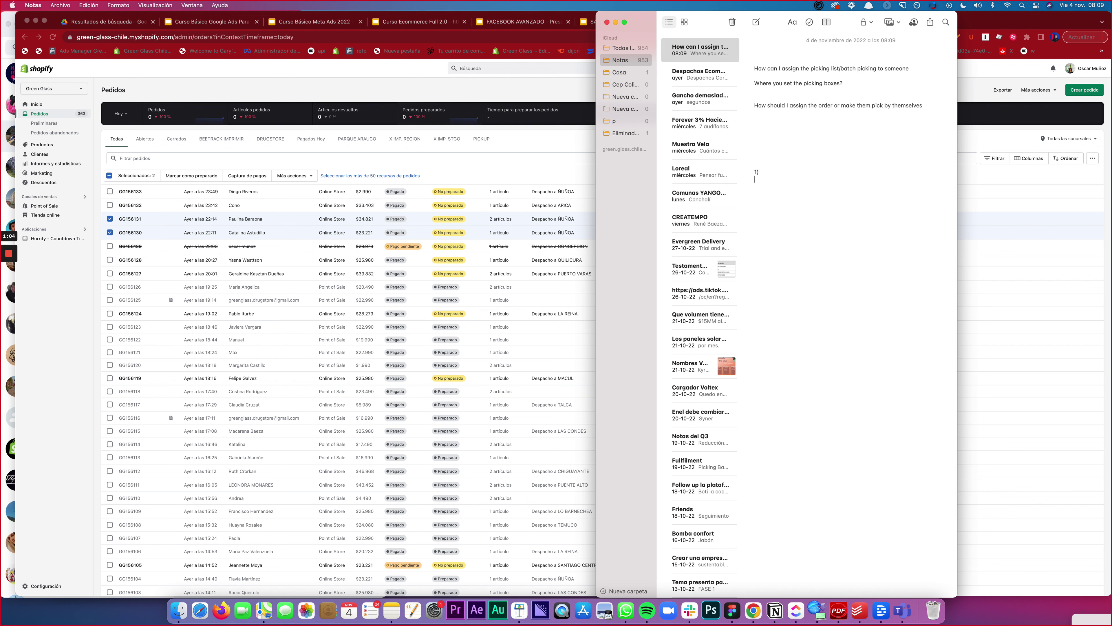
{"action": "type", "text": "1) "}
{"action": "type", "text": "Creating Pick"}
{"action": "type", "text": "ing List"}
{"action": "key", "text": "Return"}
{"action": "type", "text": "Picking l"}
{"action": "type", "text": "tem"}
{"action": "type", "text": "Packing The i"}
{"action": "type", "text": "Te"}
{"action": "type", "text": "items"}
{"action": "key", "text": "Return"}
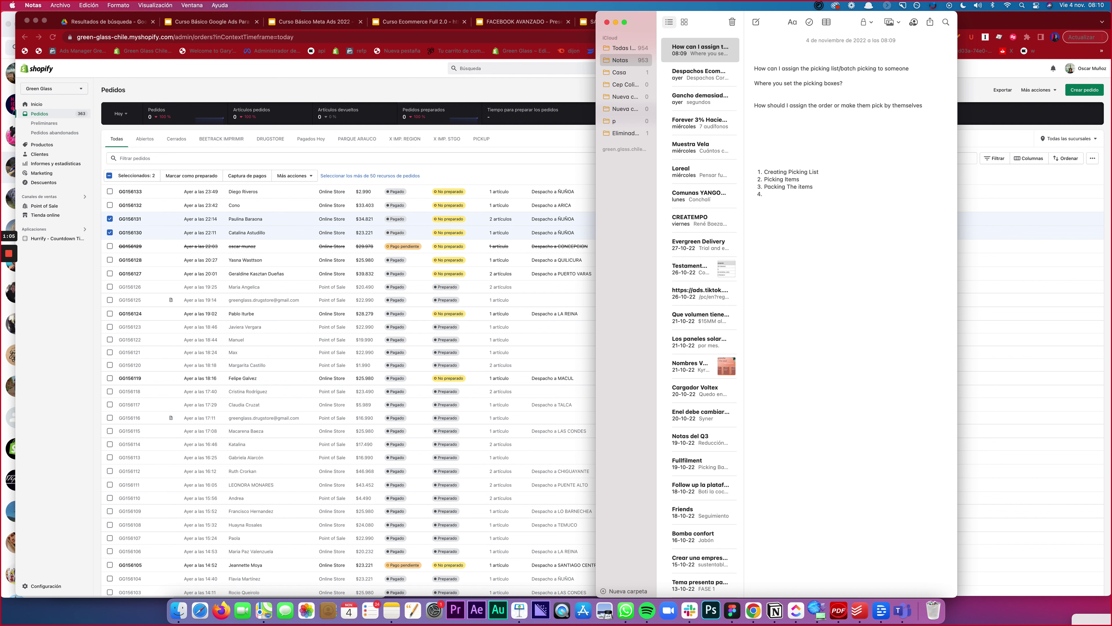
Back in Shopify, add the QUILICURA and PUERTO VARAS orders to the selection and review the available app actions.
{"action": "left_click", "coordinate": [130, 180]}
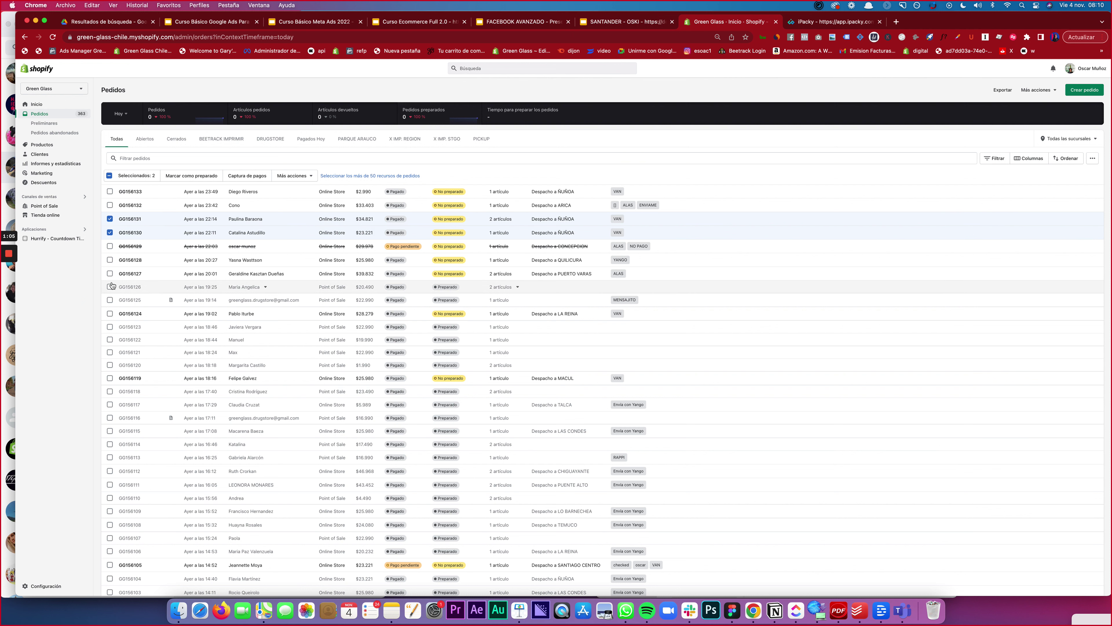
{"action": "left_click", "coordinate": [110, 274]}
{"action": "left_click", "coordinate": [110, 259]}
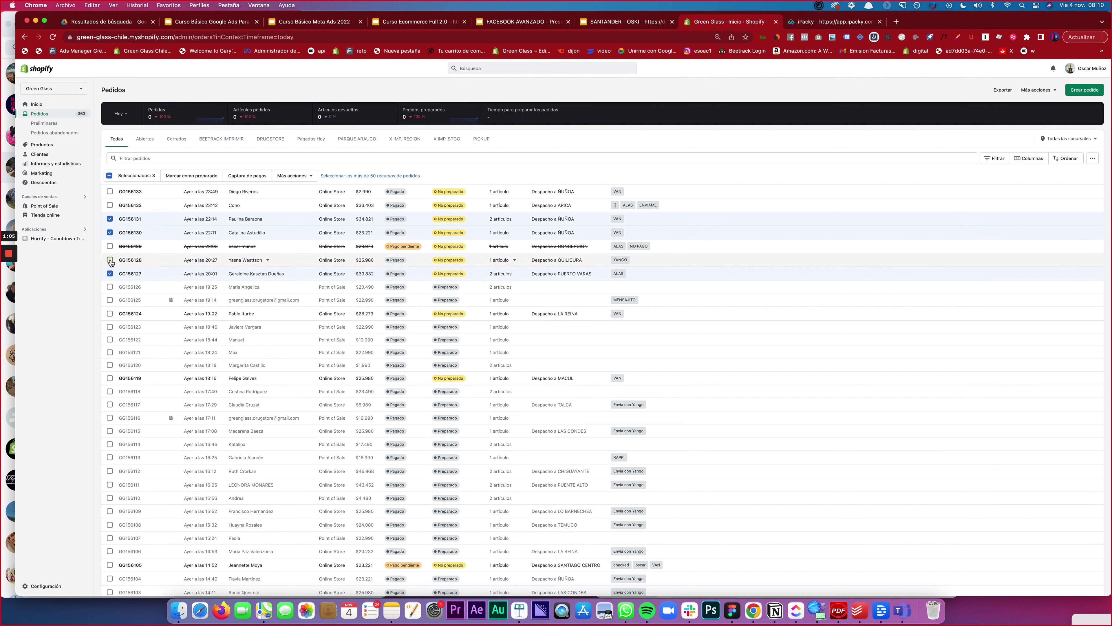
{"action": "left_click", "coordinate": [293, 175]}
{"action": "scroll", "coordinate": [302, 280], "scroll_direction": "down", "scroll_amount": 5}
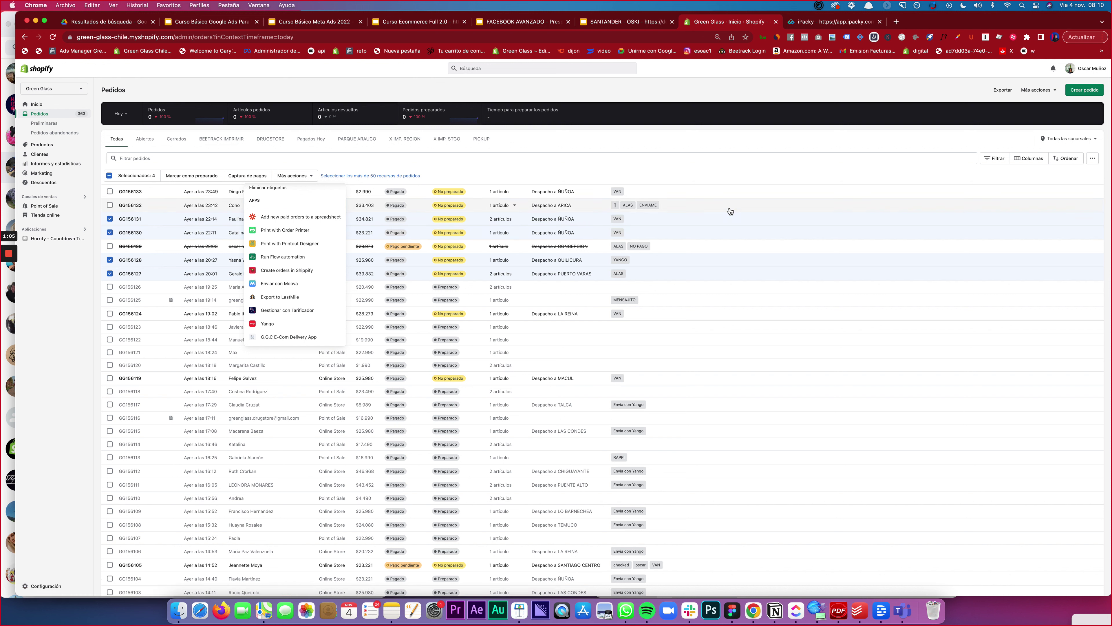
{"action": "left_click", "coordinate": [77, 355]}
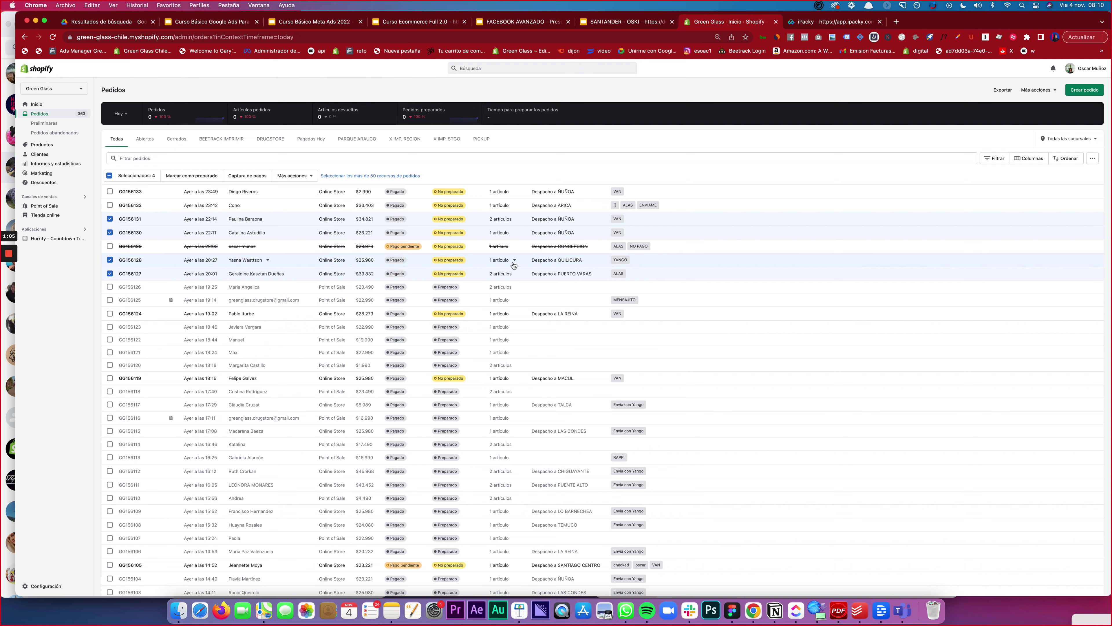
Bring the Notas window forward and move it aside to uncover more of the order list.
{"action": "key", "text": "ctrl+Up"}
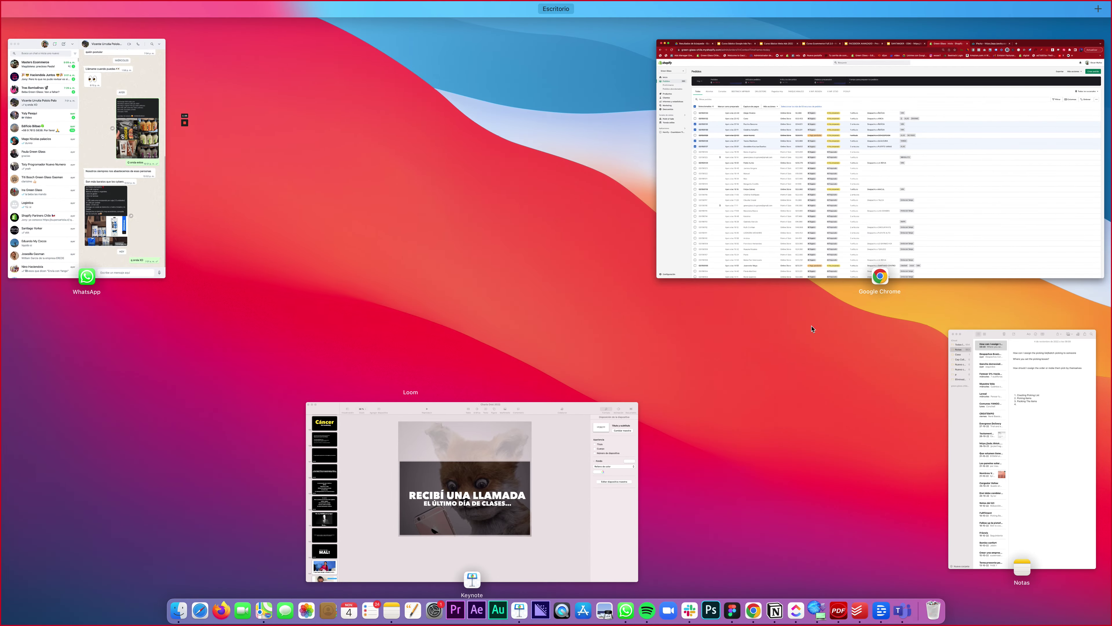
{"action": "left_click", "coordinate": [997, 396]}
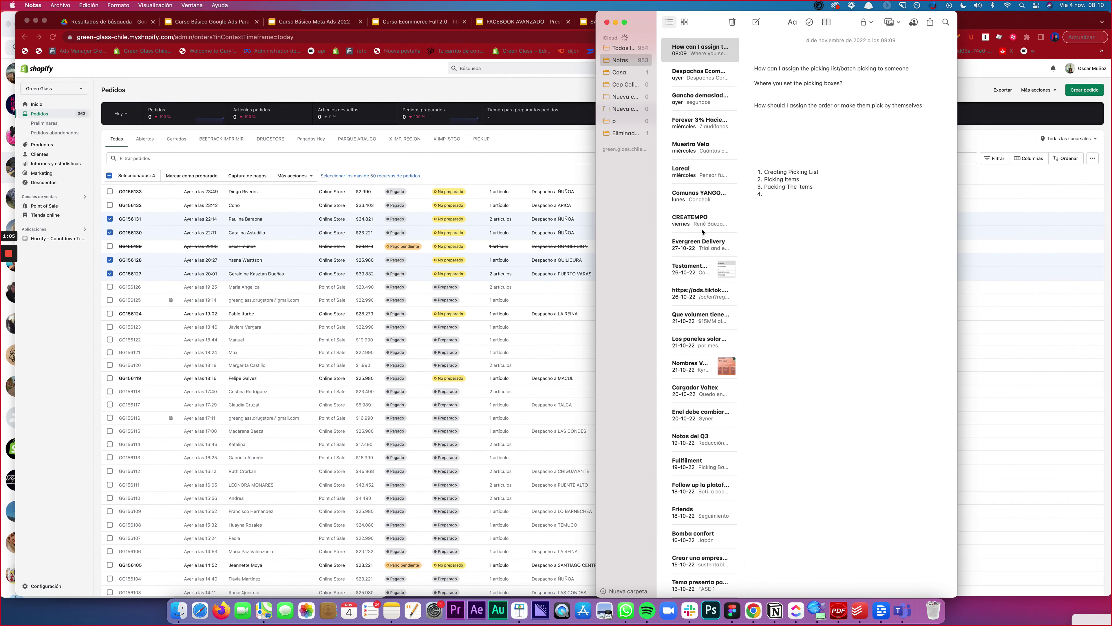
{"action": "left_click_drag", "start_coordinate": [791, 12], "coordinate": [944, 12]}
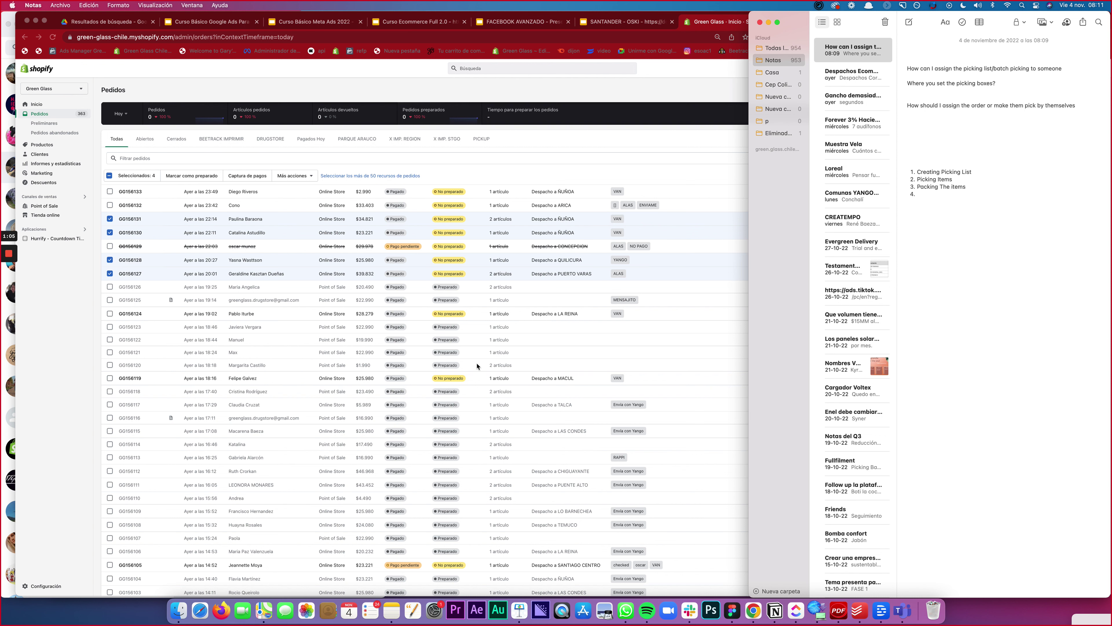
In Shopify, deselect the four chosen orders and select only the most recent order.
{"action": "left_click", "coordinate": [131, 225]}
{"action": "left_click", "coordinate": [110, 233]}
{"action": "left_click", "coordinate": [109, 219]}
{"action": "left_click", "coordinate": [109, 260]}
{"action": "left_click", "coordinate": [110, 273]}
{"action": "left_click", "coordinate": [109, 190]}
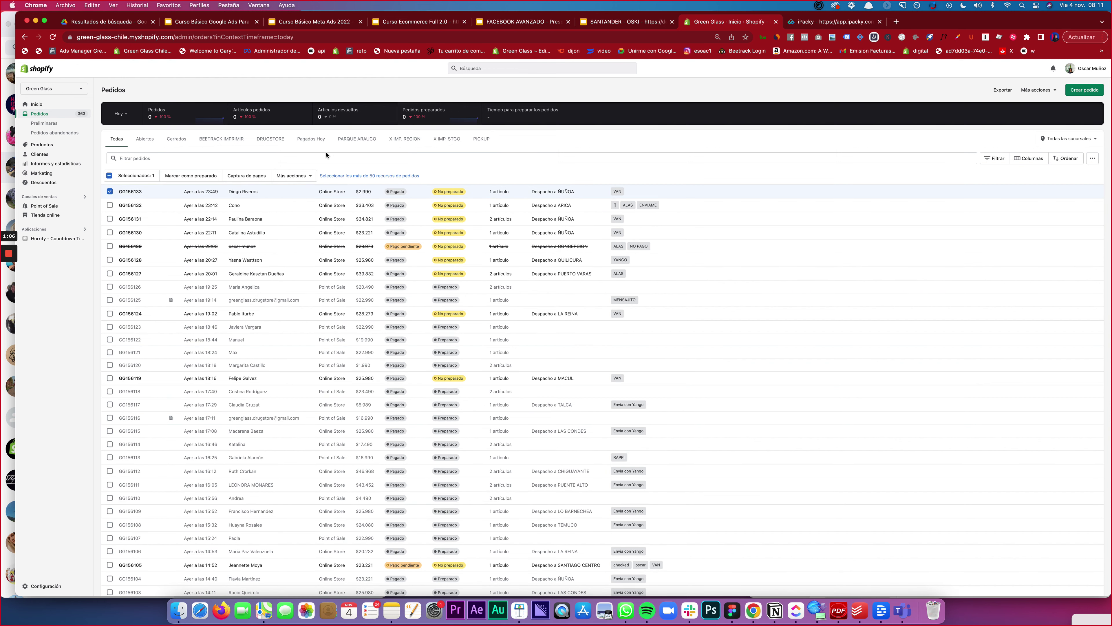
Send the selected order to Print with Printout Designer, open its print preview, and highlight the order number on the label.
{"action": "left_click", "coordinate": [291, 176]}
{"action": "left_click", "coordinate": [291, 295]}
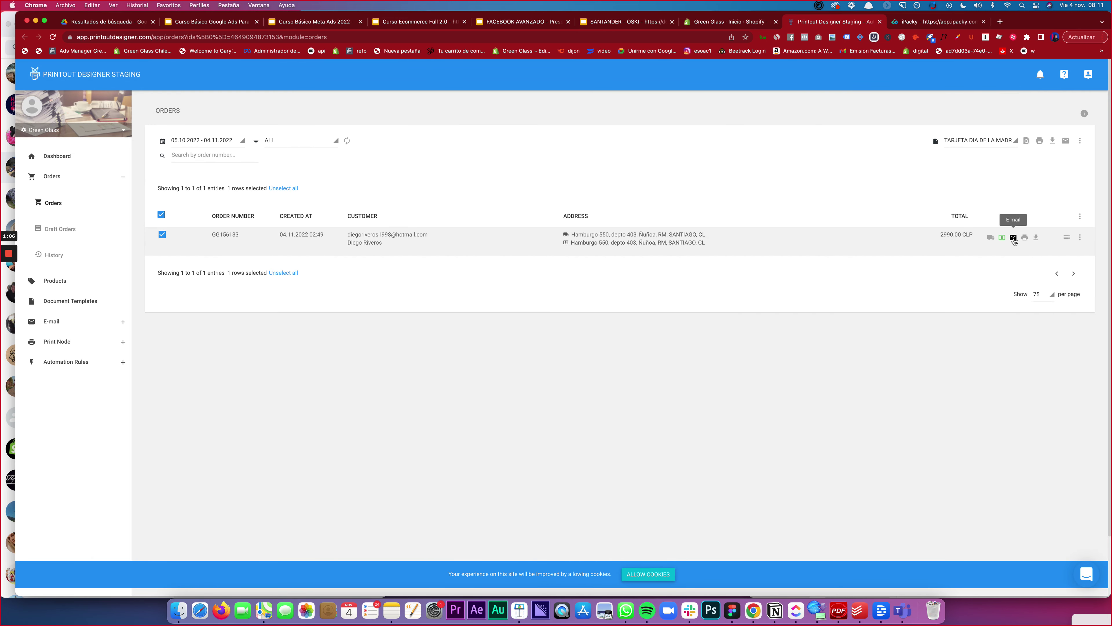
{"action": "left_click", "coordinate": [1024, 238]}
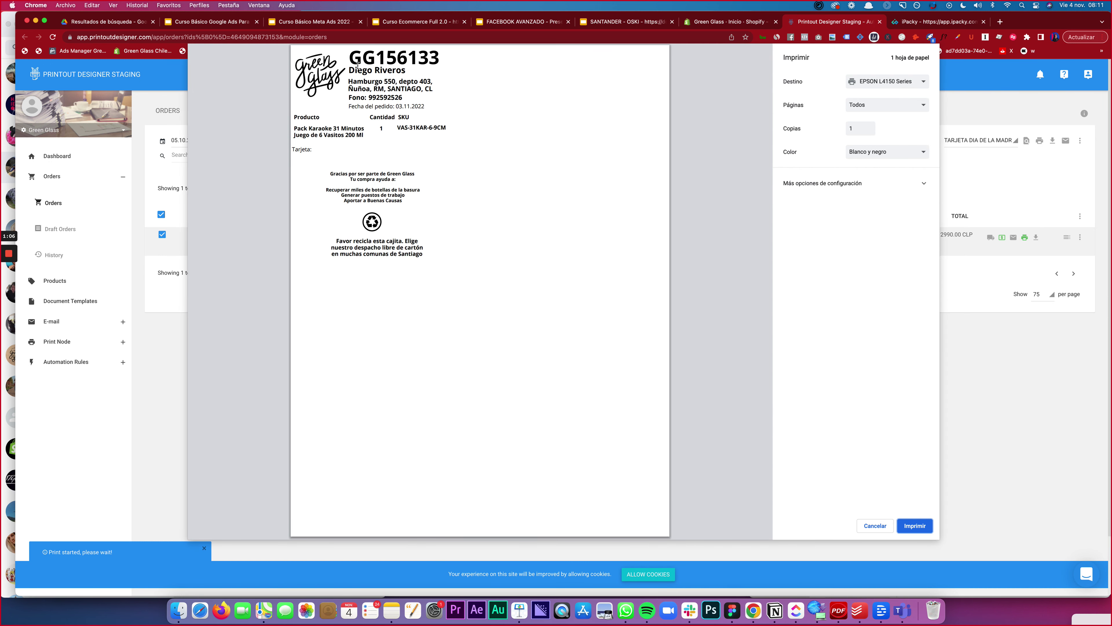
{"action": "left_click", "coordinate": [336, 73]}
{"action": "left_click", "coordinate": [441, 139]}
{"action": "left_click_drag", "start_coordinate": [350, 57], "coordinate": [470, 62]}
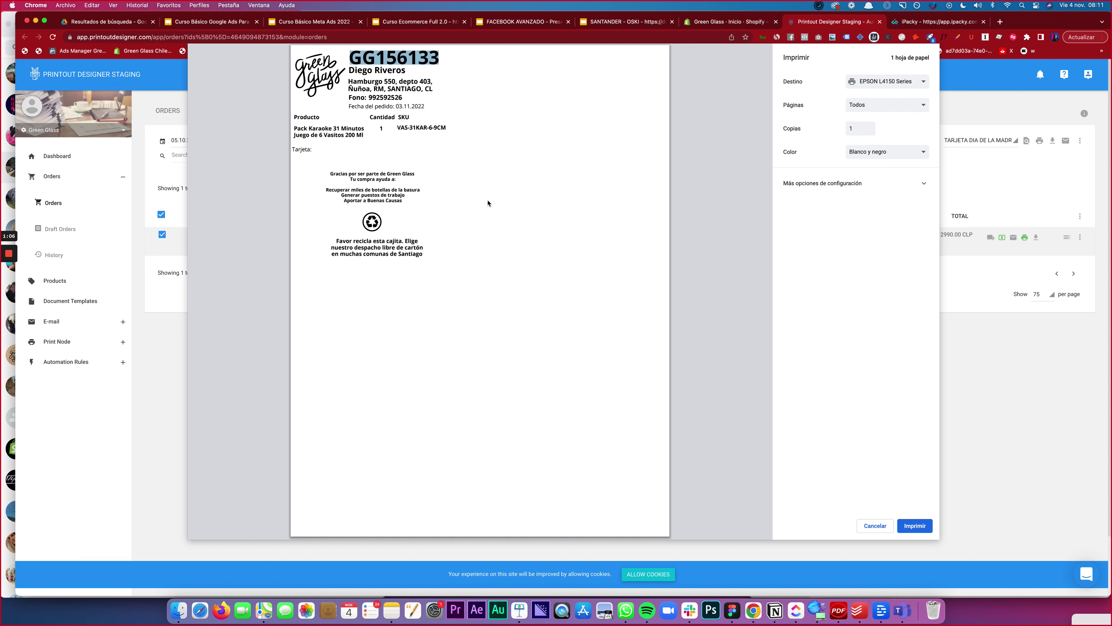
In Notas, start a numbered list above the existing one with Printing First My label as its first item.
{"action": "left_click", "coordinate": [391, 610]}
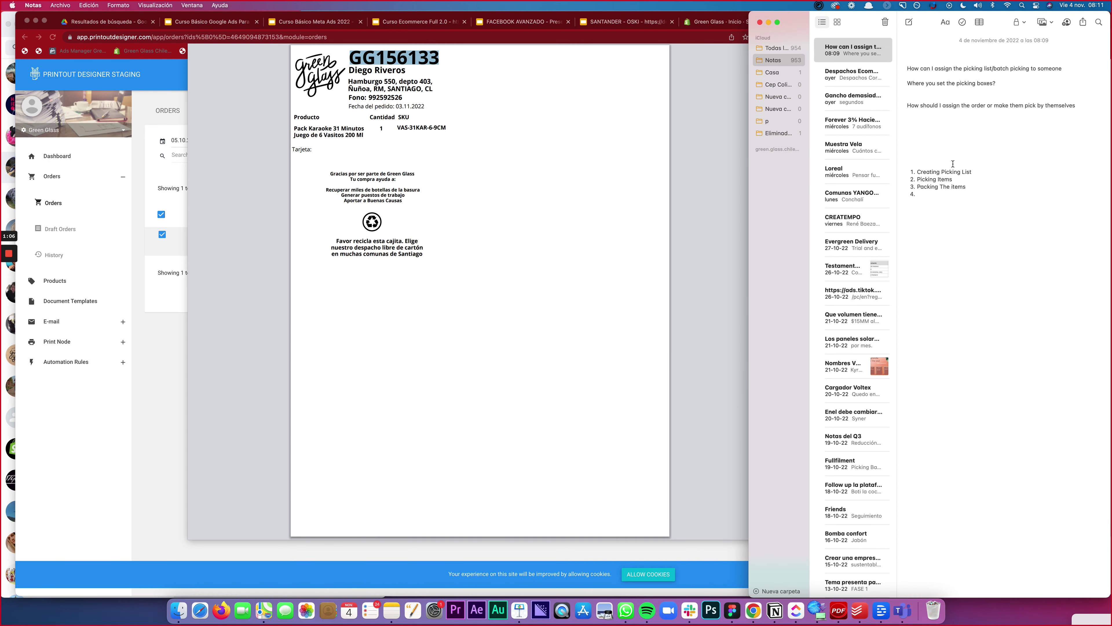
{"action": "type", "text": "Printing"}
{"action": "key", "text": "Return"}
{"action": "key", "text": "Return"}
{"action": "key", "text": "Return"}
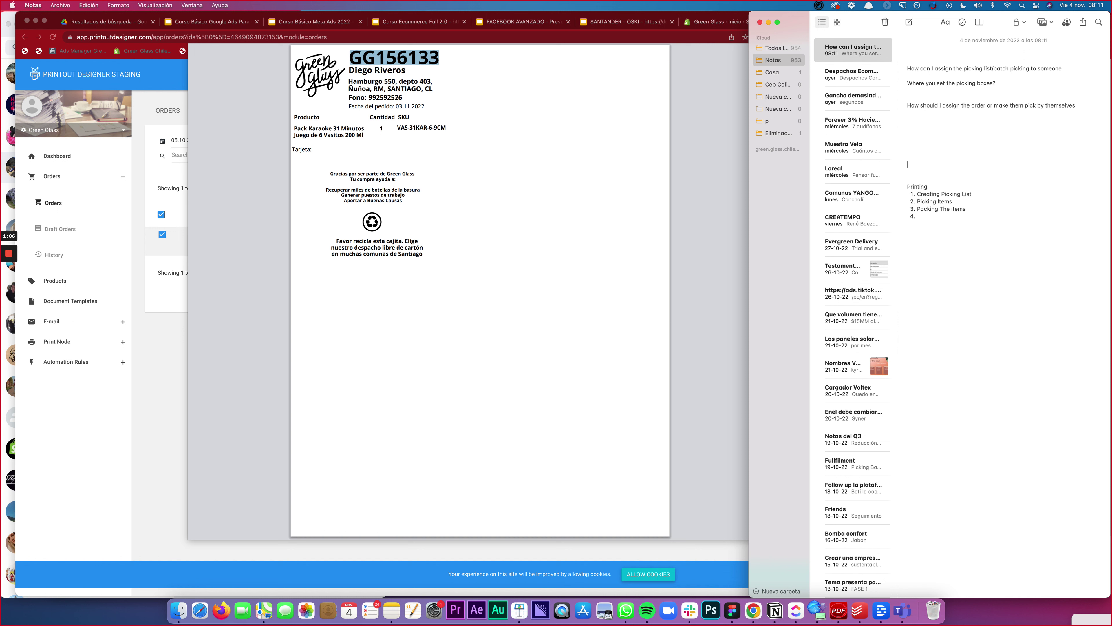
{"action": "key", "text": "super+shift+Right"}
{"action": "key", "text": "BackSpace"}
{"action": "type", "text": "Printing"}
{"action": "type", "text": "First"}
{"action": "key", "text": "super+Left"}
{"action": "type", "text": "1."}
{"action": "left_click", "coordinate": [978, 155]}
{"action": "type", "text": "My label"}
{"action": "key", "text": "Return"}
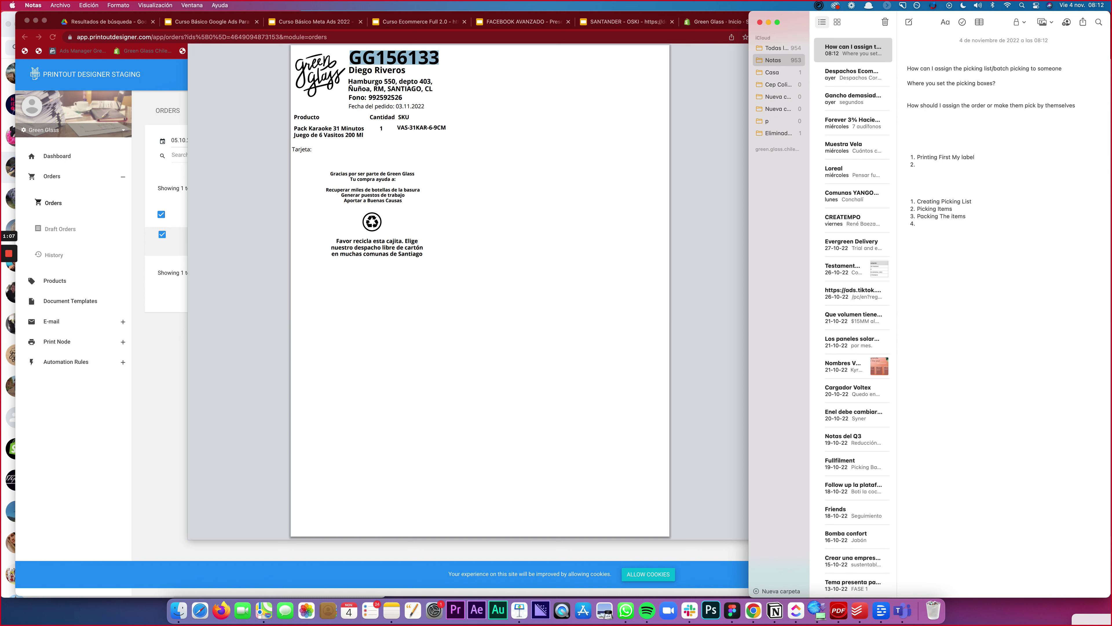
Enter Their Courier Label as the second list item, and return to the order in Printout Designer.
{"action": "type", "text": "Their L"}
{"action": "key", "text": "alt+shift+Left"}
{"action": "type", "text": "Courier Label"}
{"action": "left_click", "coordinate": [171, 265]}
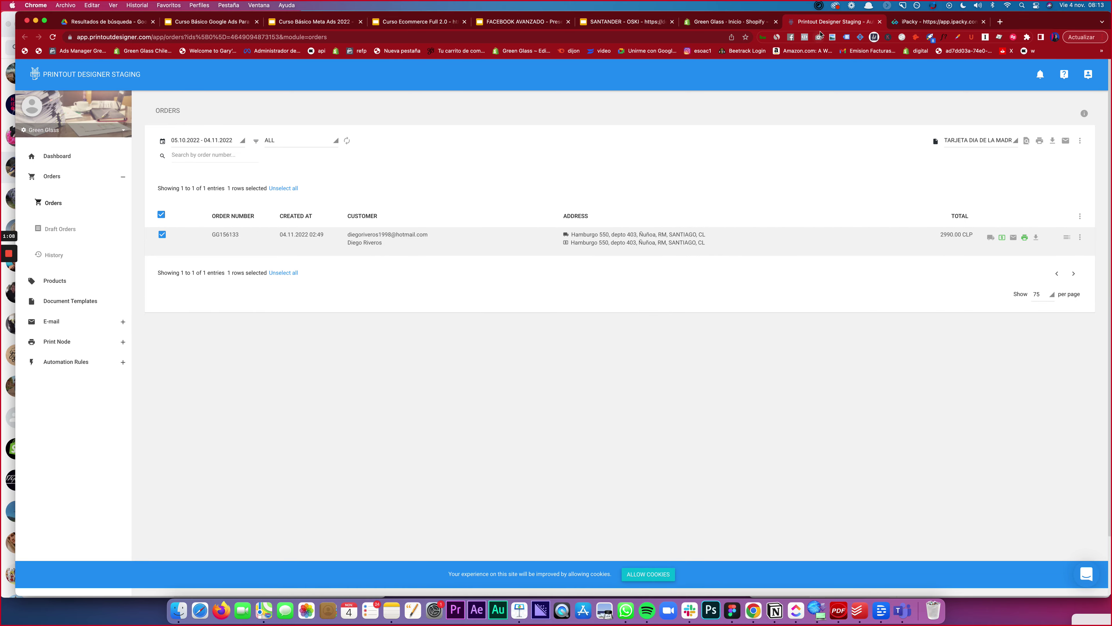
Return to the Shopify orders, switch to Notas, and highlight Packing The Items in the lower numbered list.
{"action": "left_click", "coordinate": [745, 22]}
{"action": "key", "text": "ctrl+Up"}
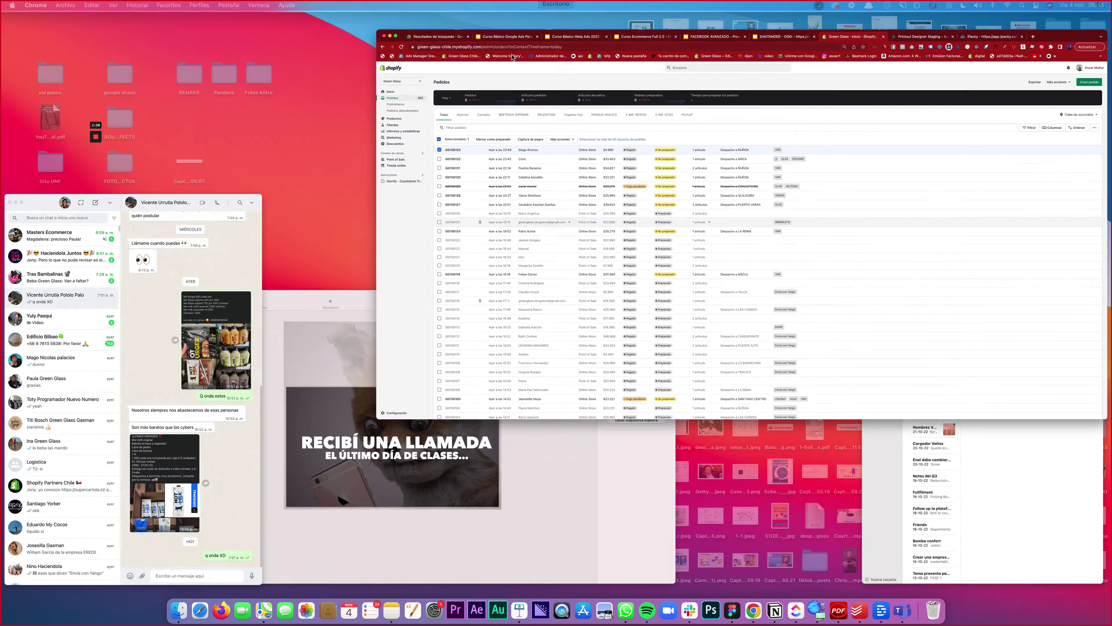
{"action": "left_click", "coordinate": [864, 258]}
{"action": "key", "text": "ctrl+Up"}
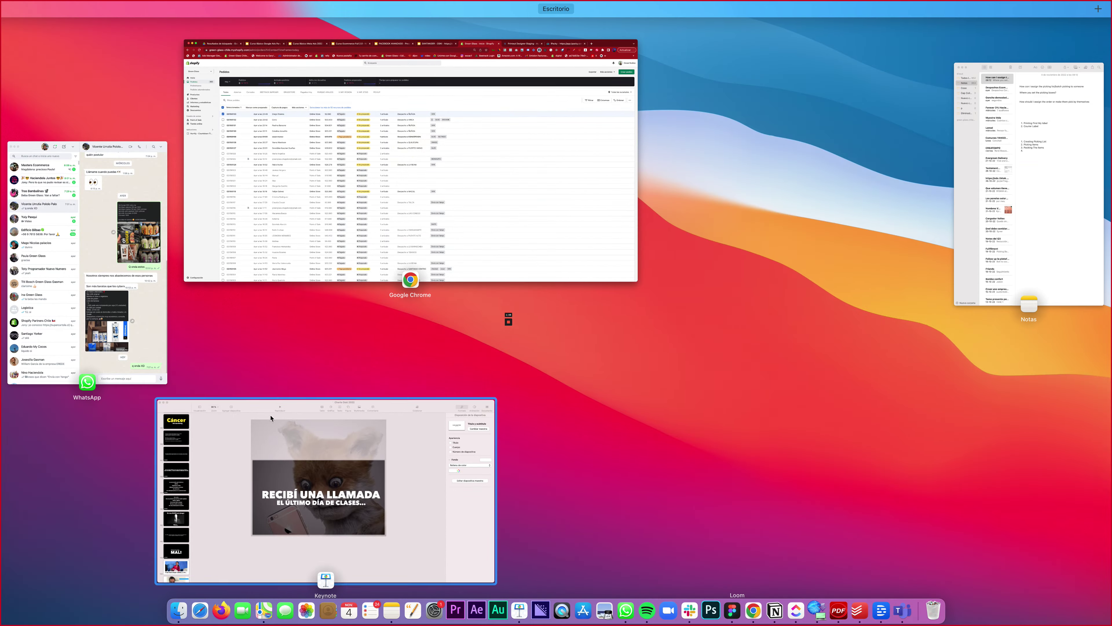
{"action": "left_click", "coordinate": [997, 213]}
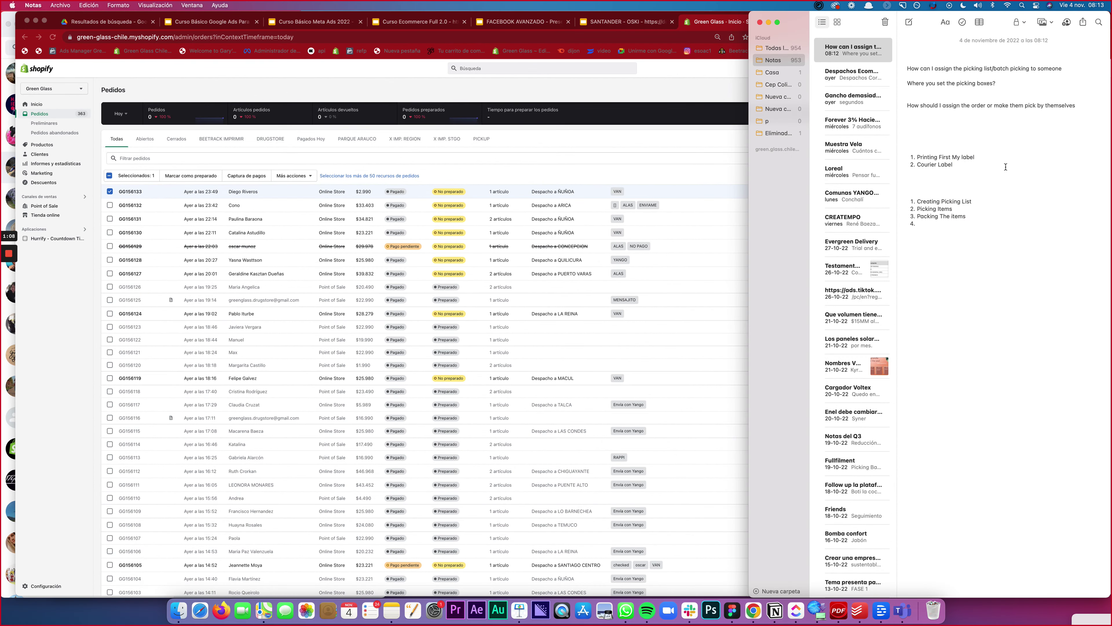
{"action": "left_click_drag", "start_coordinate": [978, 216], "coordinate": [914, 217]}
In Printout Designer, open the order's print preview, highlight the order number on the label, cancel printing, and allow cookies.
{"action": "left_click", "coordinate": [703, 22]}
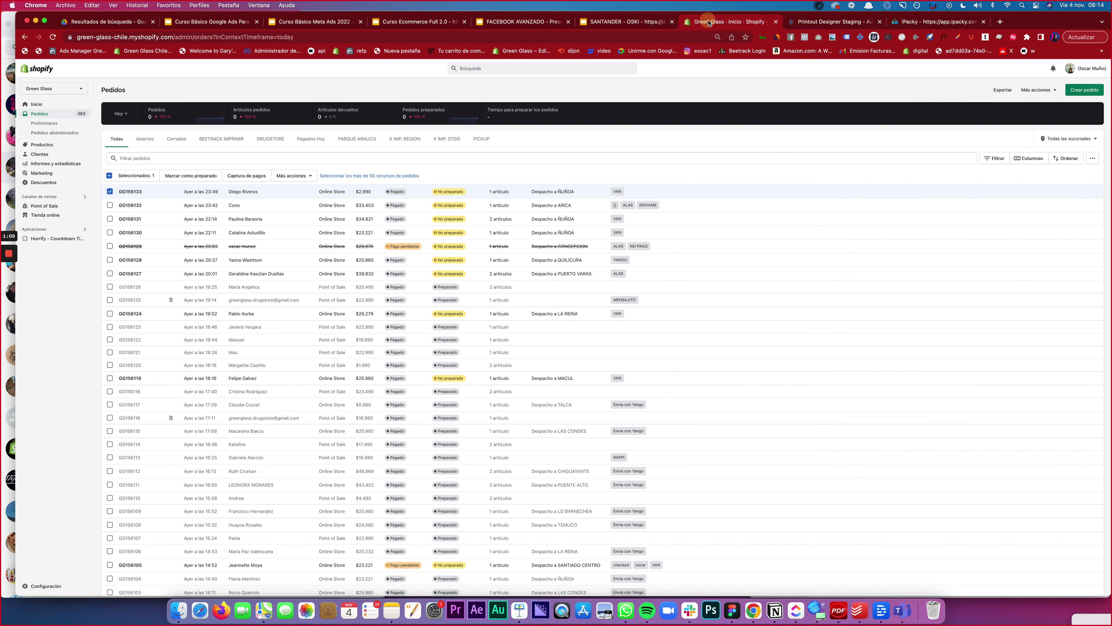
{"action": "left_click", "coordinate": [796, 27]}
{"action": "left_click", "coordinate": [937, 22]}
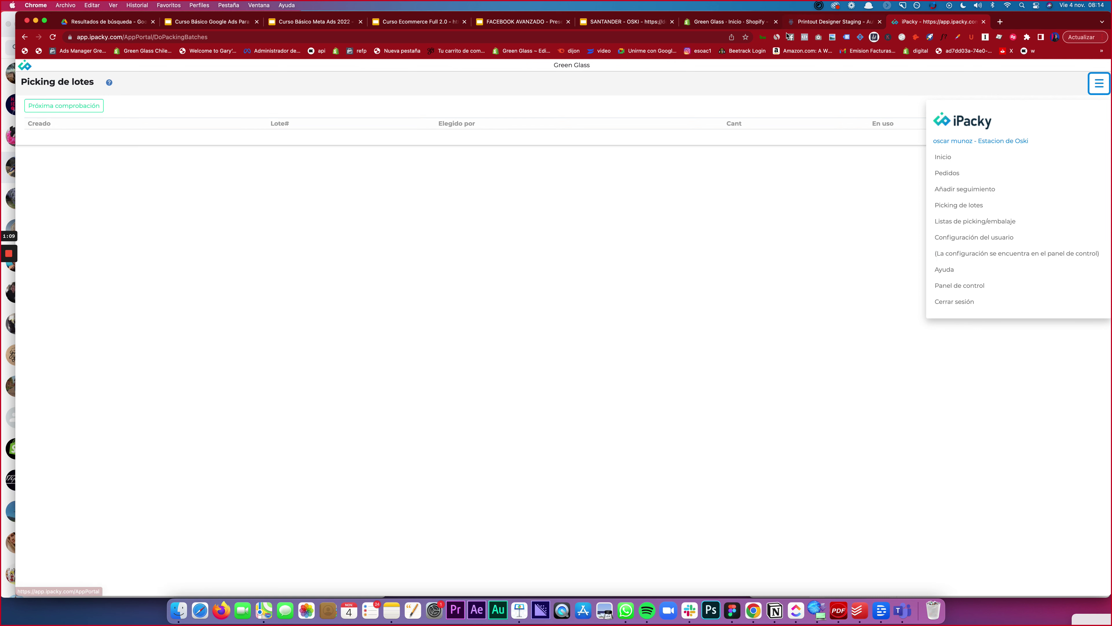
{"action": "left_click", "coordinate": [796, 23]}
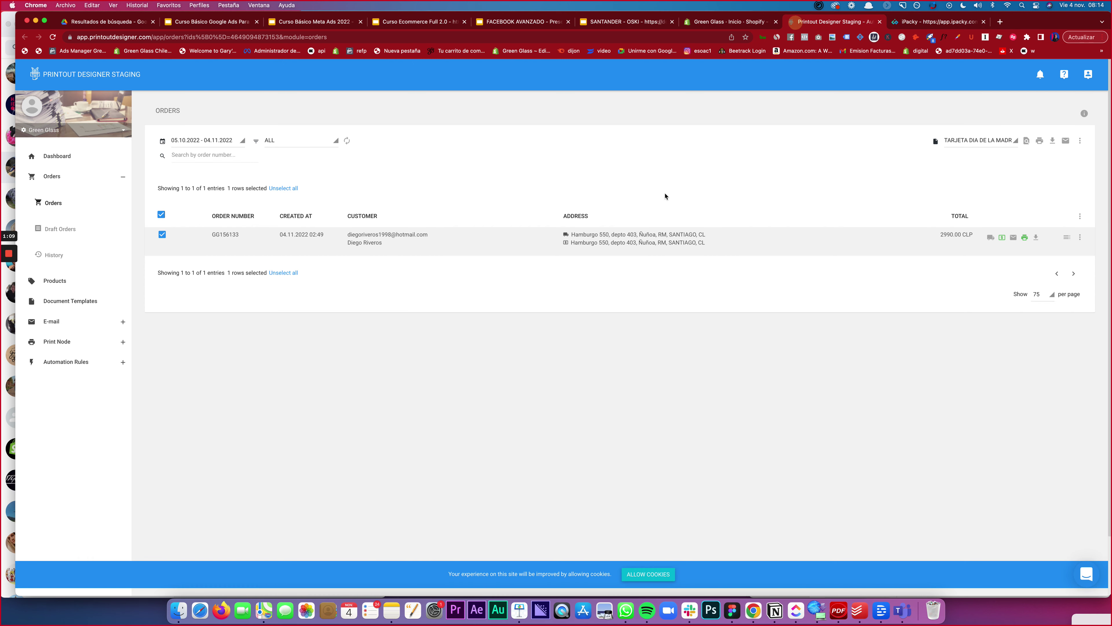
{"action": "left_click", "coordinate": [1025, 237]}
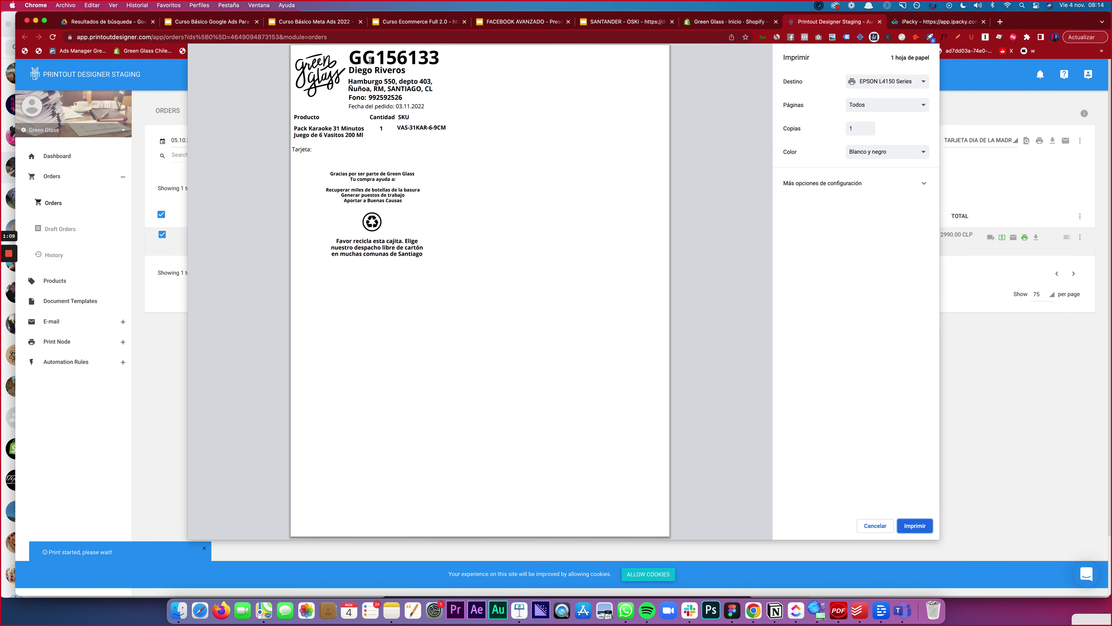
{"action": "left_click_drag", "start_coordinate": [349, 58], "coordinate": [440, 58]}
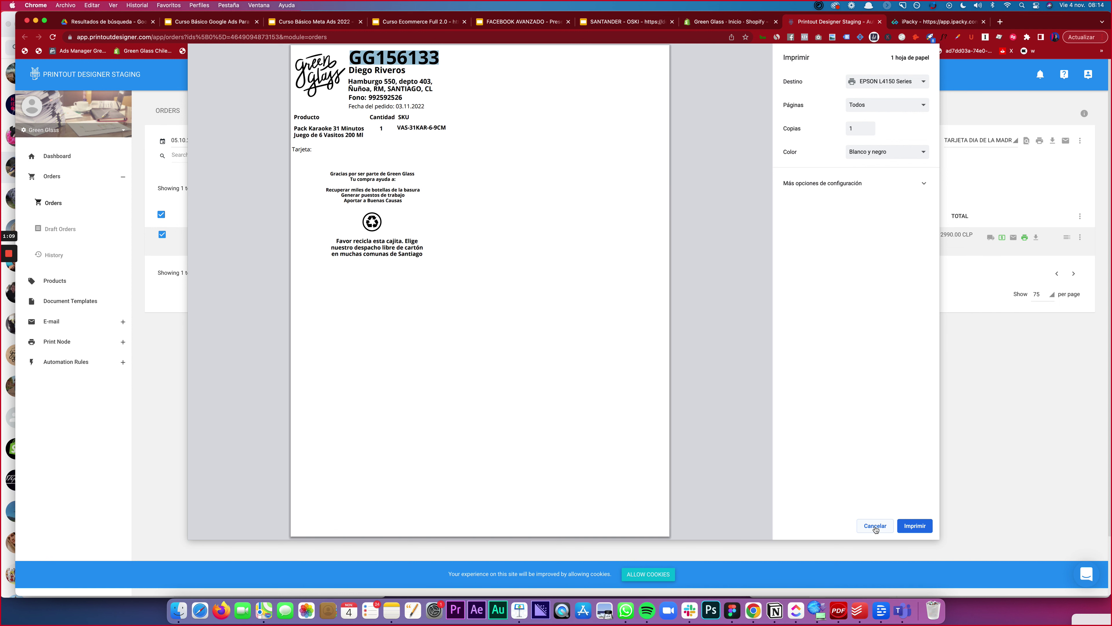
{"action": "left_click", "coordinate": [875, 526]}
{"action": "left_click", "coordinate": [649, 575]}
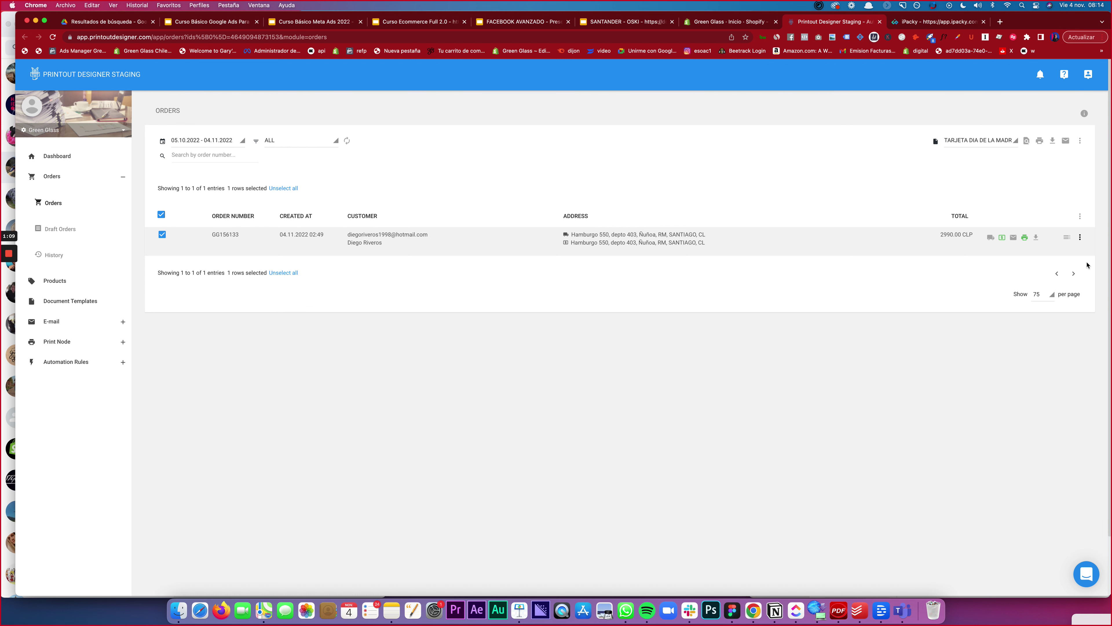
Open the settings from the iPacky control panel and review the Lista de embalaje options.
{"action": "left_click", "coordinate": [933, 22]}
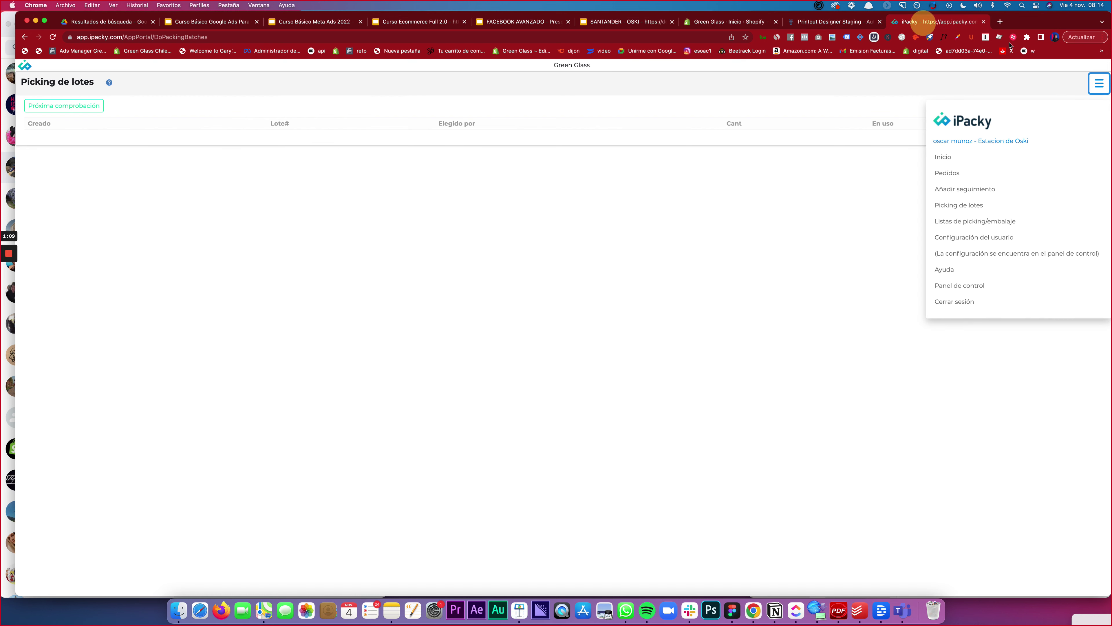
{"action": "left_click", "coordinate": [960, 285]}
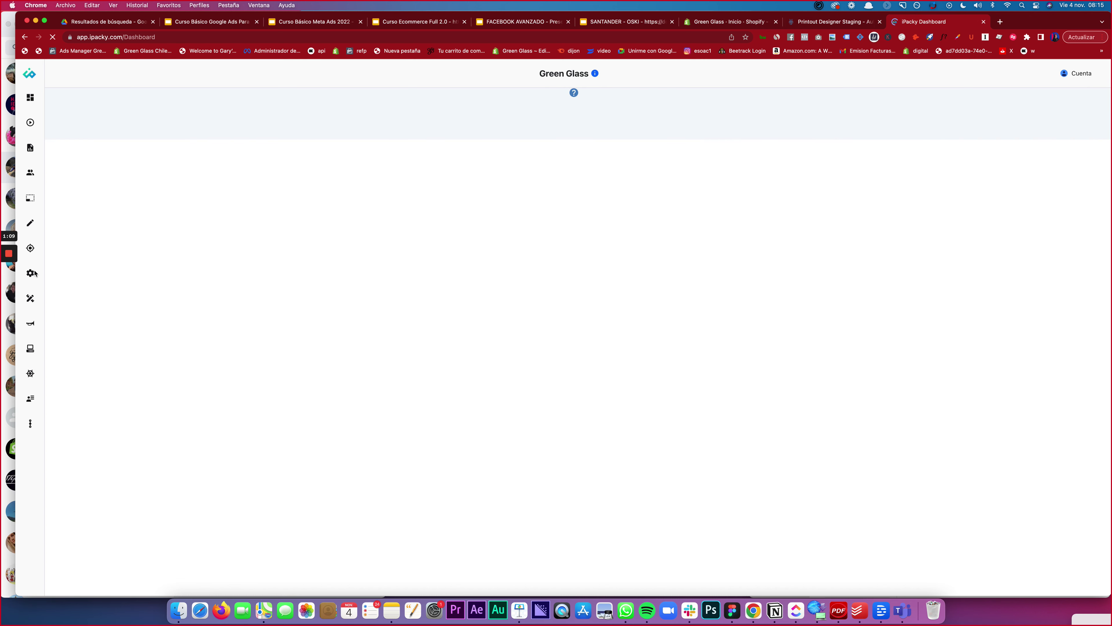
{"action": "left_click", "coordinate": [31, 273]}
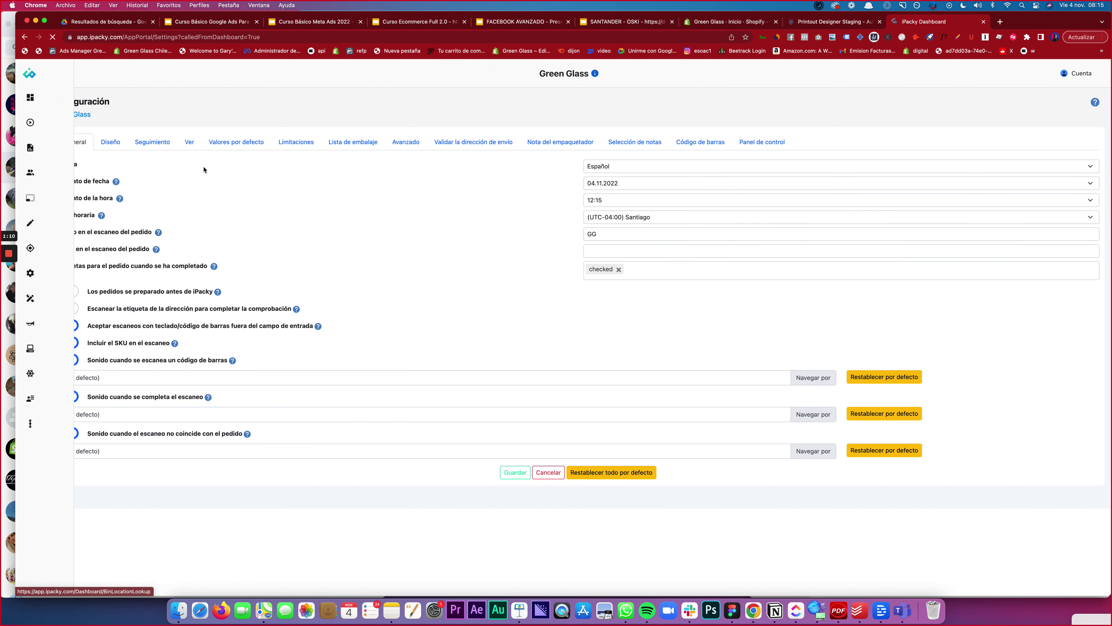
{"action": "left_click", "coordinate": [367, 145]}
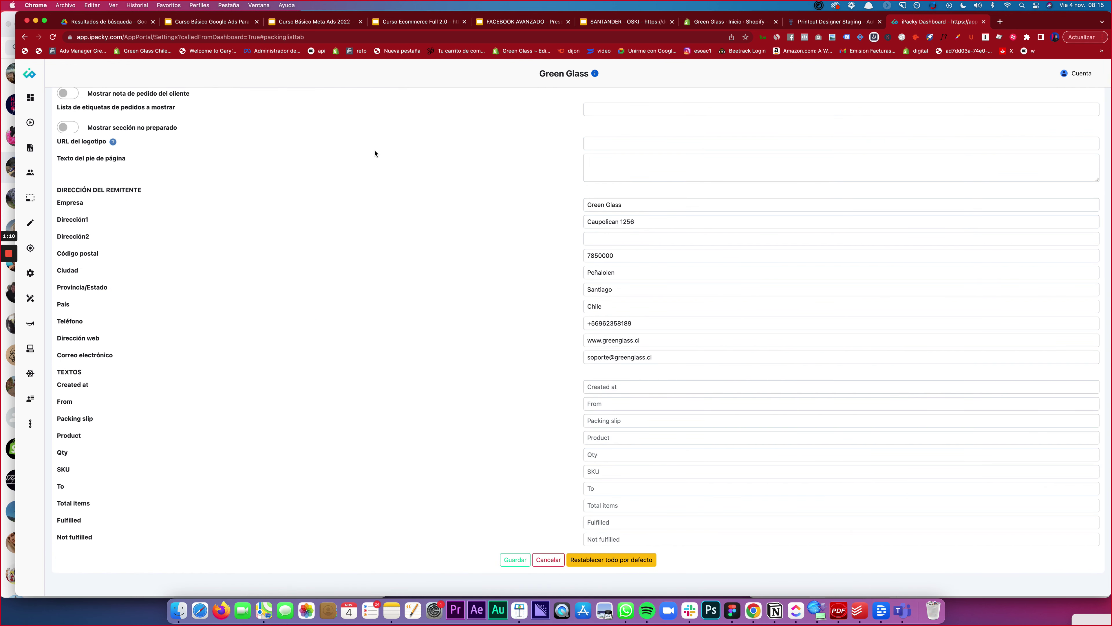
{"action": "scroll", "coordinate": [373, 151], "scroll_direction": "down", "scroll_amount": 1}
{"action": "scroll", "coordinate": [374, 153], "scroll_direction": "up", "scroll_amount": 5}
{"action": "scroll", "coordinate": [368, 149], "scroll_direction": "up", "scroll_amount": 1}
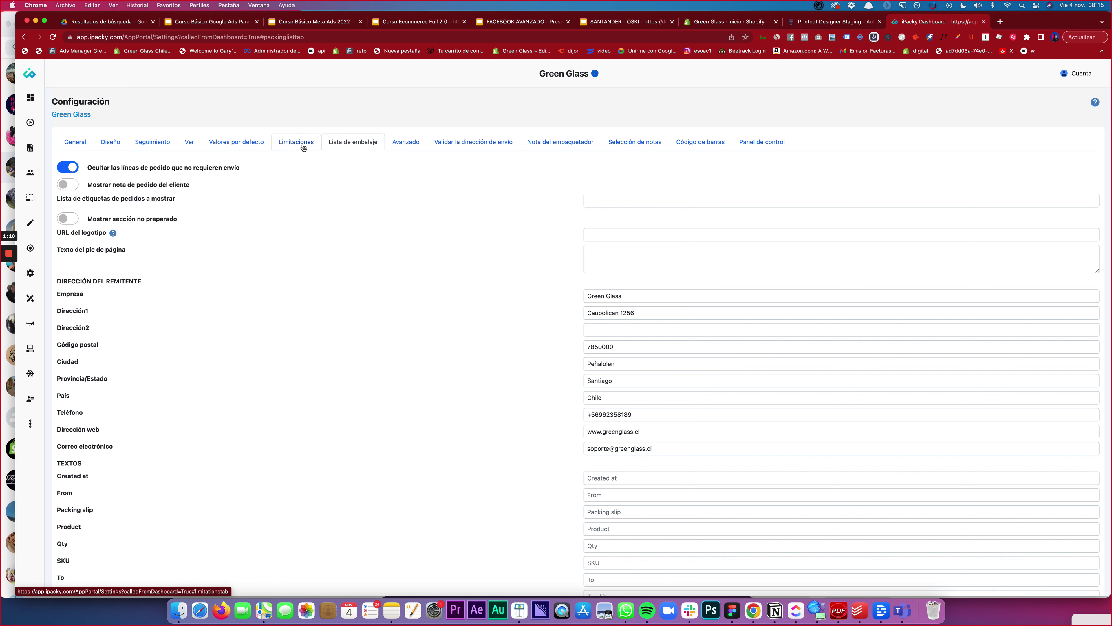
Review the Limitaciones and General settings, and read the help for Escanear la etiqueta de la dirección para completar la comprobación.
{"action": "left_click", "coordinate": [313, 146]}
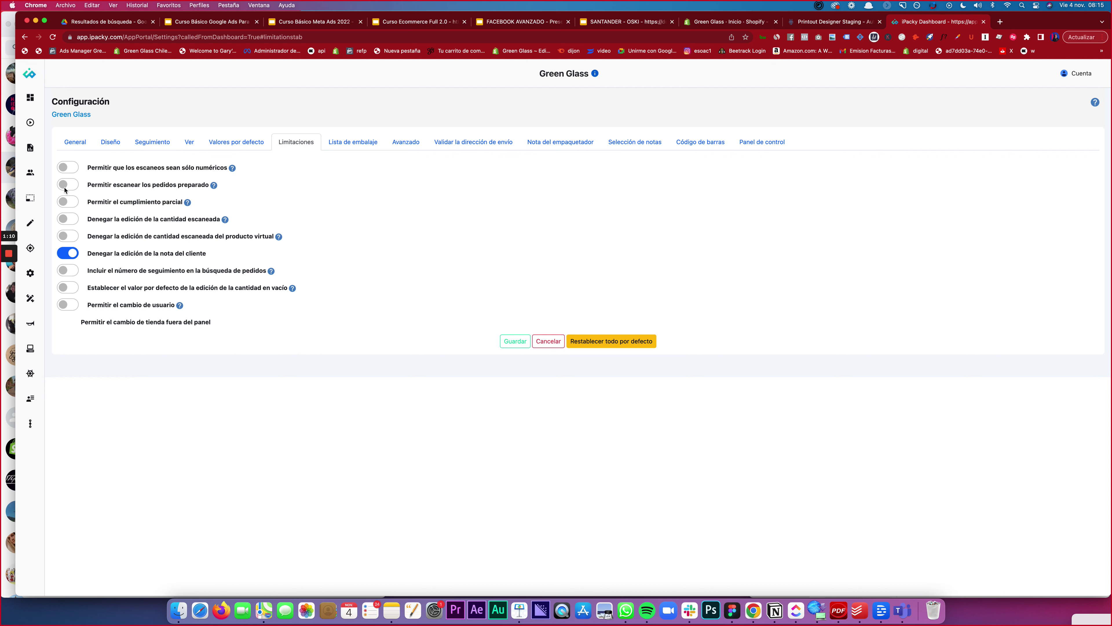
{"action": "left_click", "coordinate": [82, 142]}
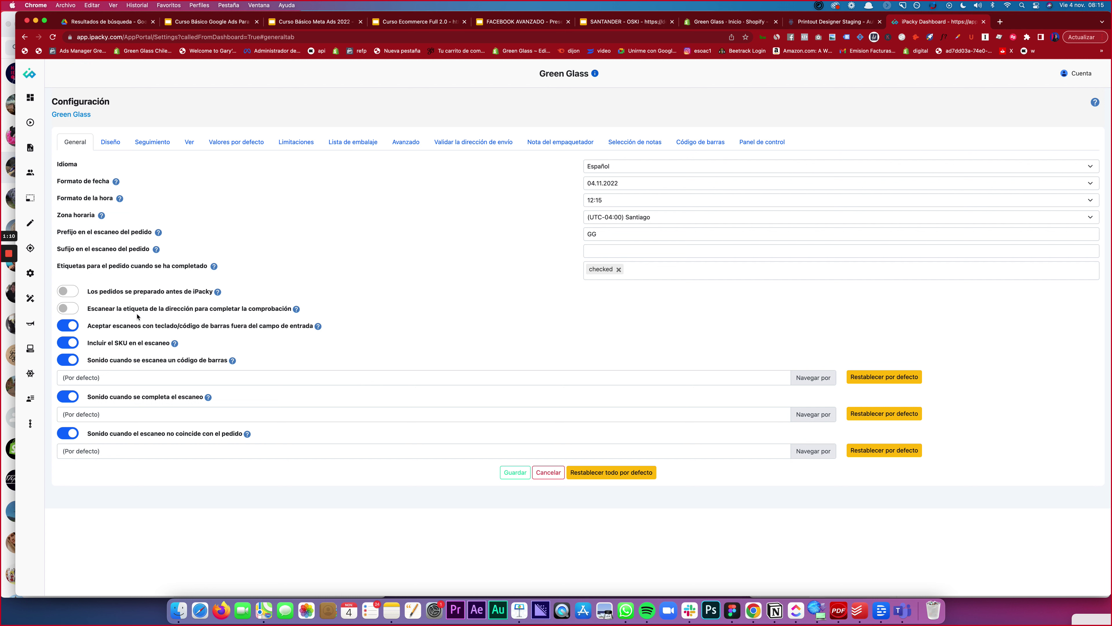
{"action": "left_click_drag", "start_coordinate": [166, 308], "coordinate": [234, 309]}
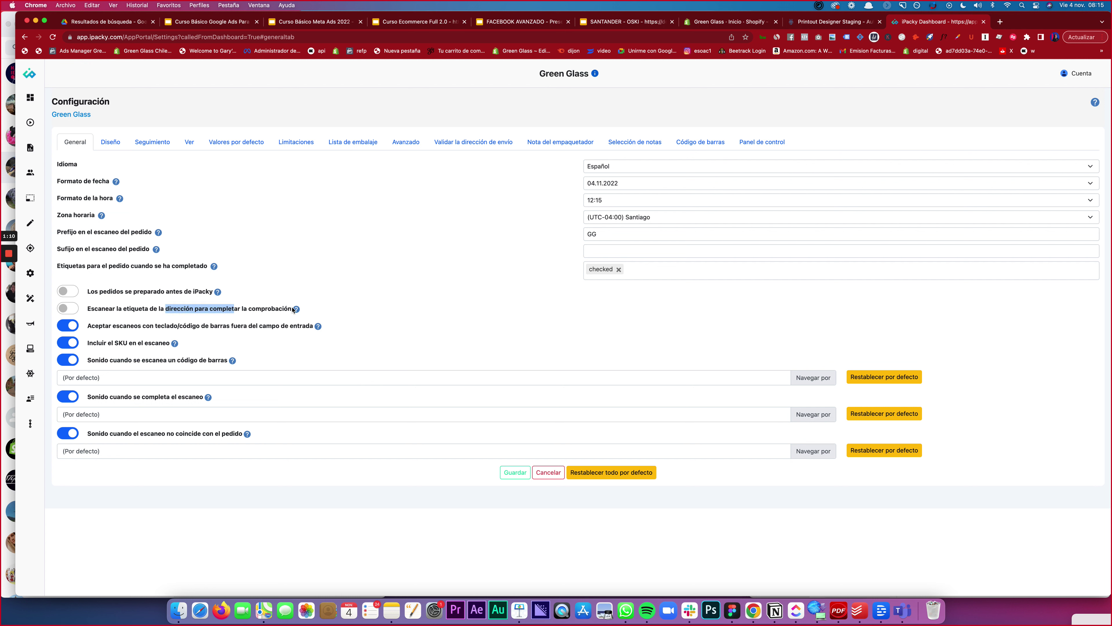
{"action": "left_click", "coordinate": [296, 309]}
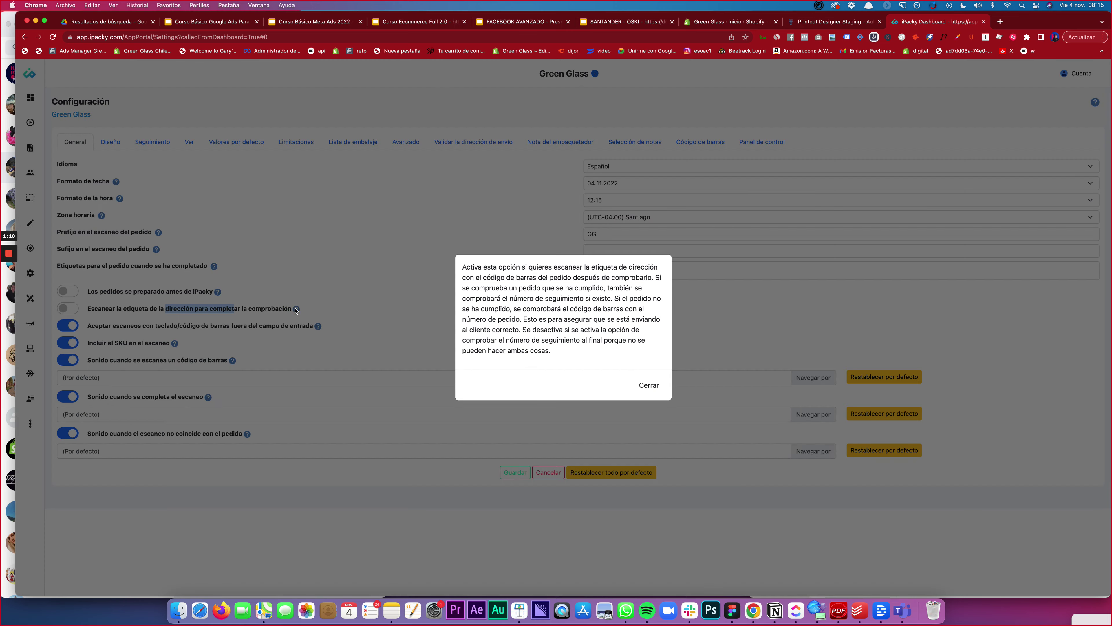
{"action": "left_click", "coordinate": [646, 386]}
{"action": "left_click", "coordinate": [330, 308]}
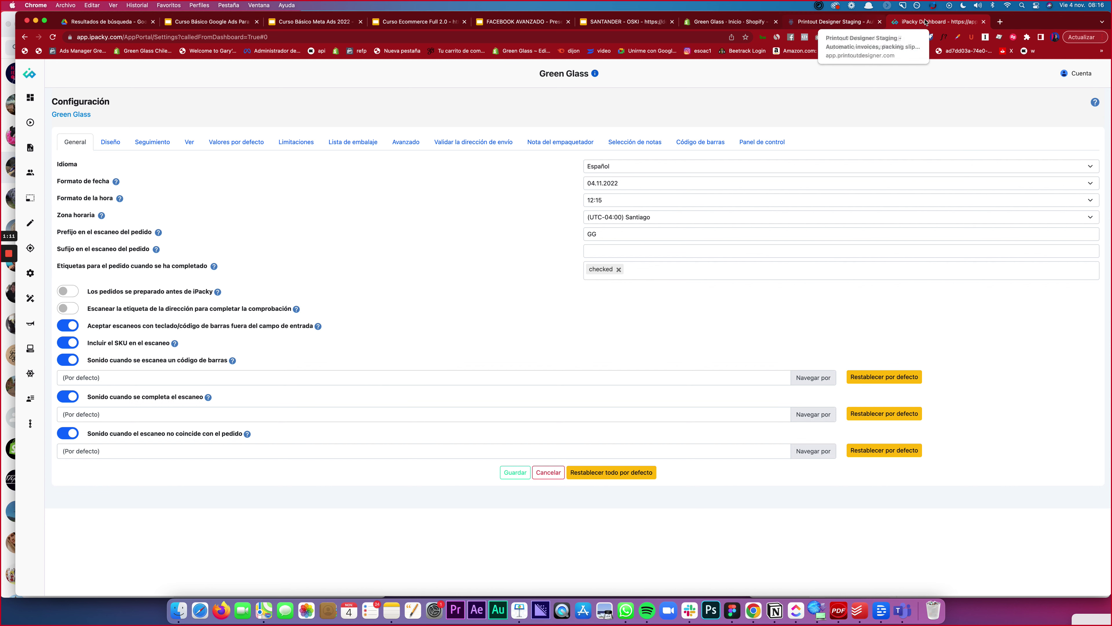
Search Google for alas in a new browser tab.
{"action": "left_click", "coordinate": [1000, 22]}
{"action": "type", "text": "alas"}
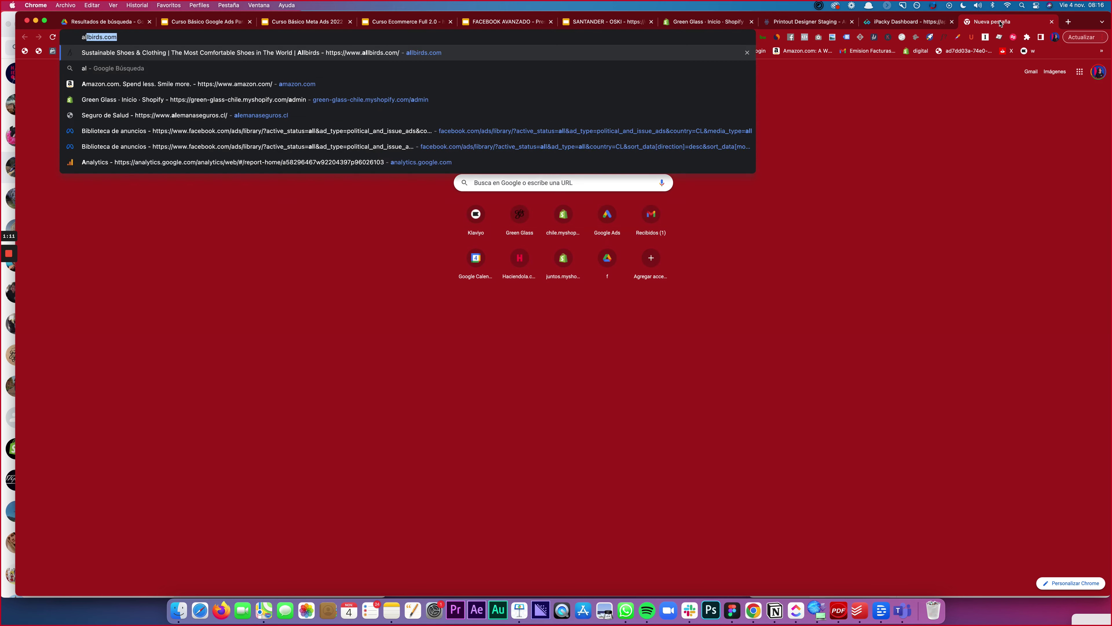
{"action": "key", "text": "Return"}
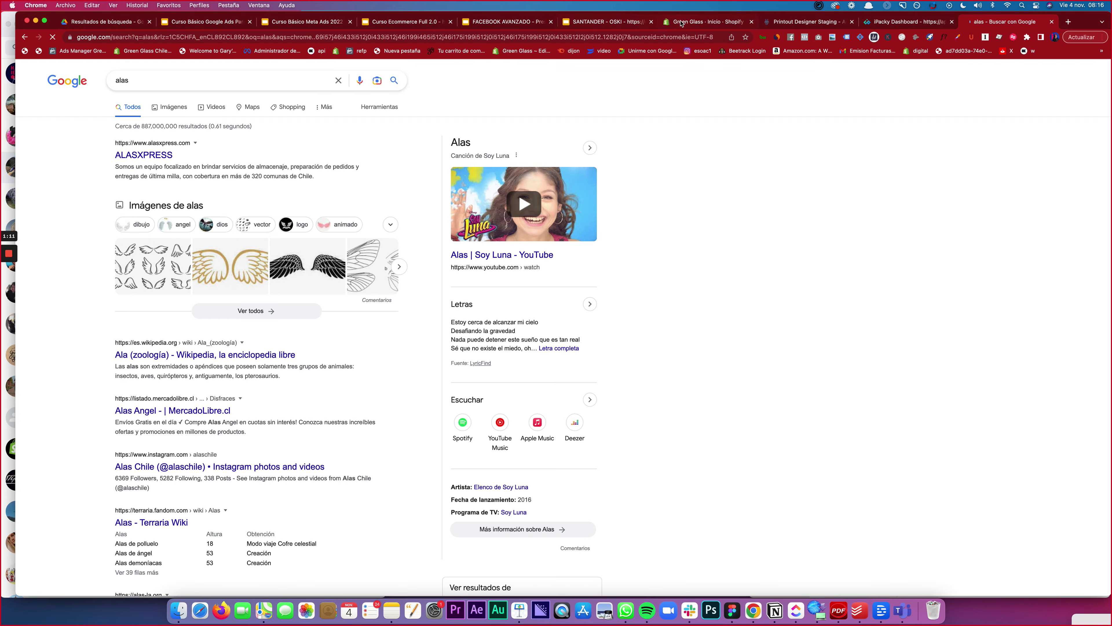
In the Shopify order list, open the Lo Barnechea, Temuco and La Florida orders tagged Envia con Yango in separate browser tabs.
{"action": "left_click", "coordinate": [705, 22]}
{"action": "scroll", "coordinate": [197, 383], "scroll_direction": "down", "scroll_amount": 2}
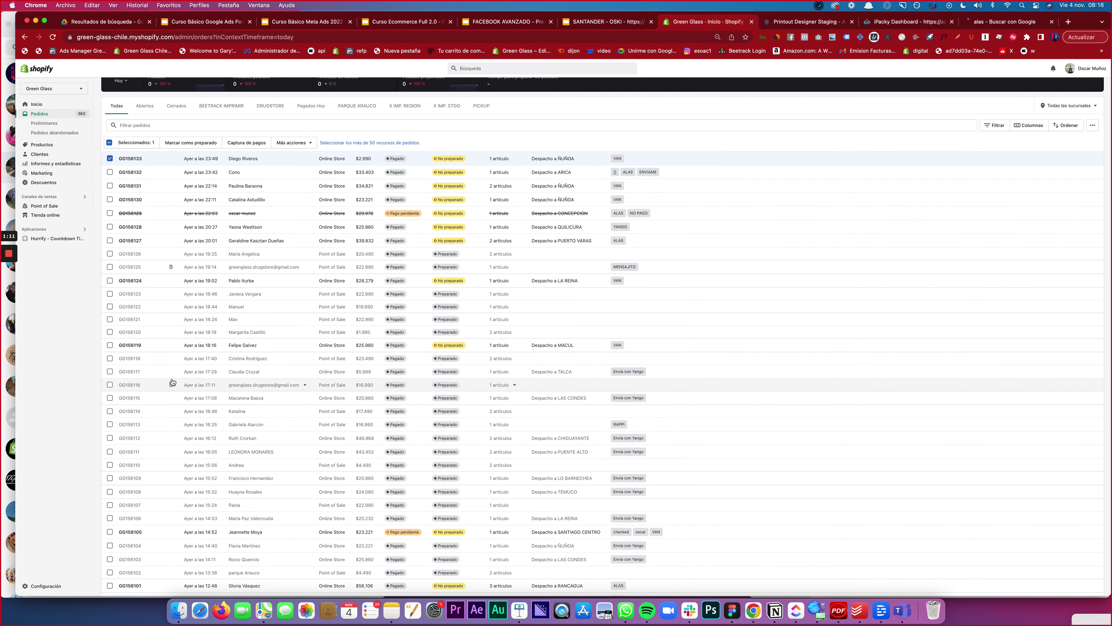
{"action": "scroll", "coordinate": [179, 351], "scroll_direction": "down", "scroll_amount": 2}
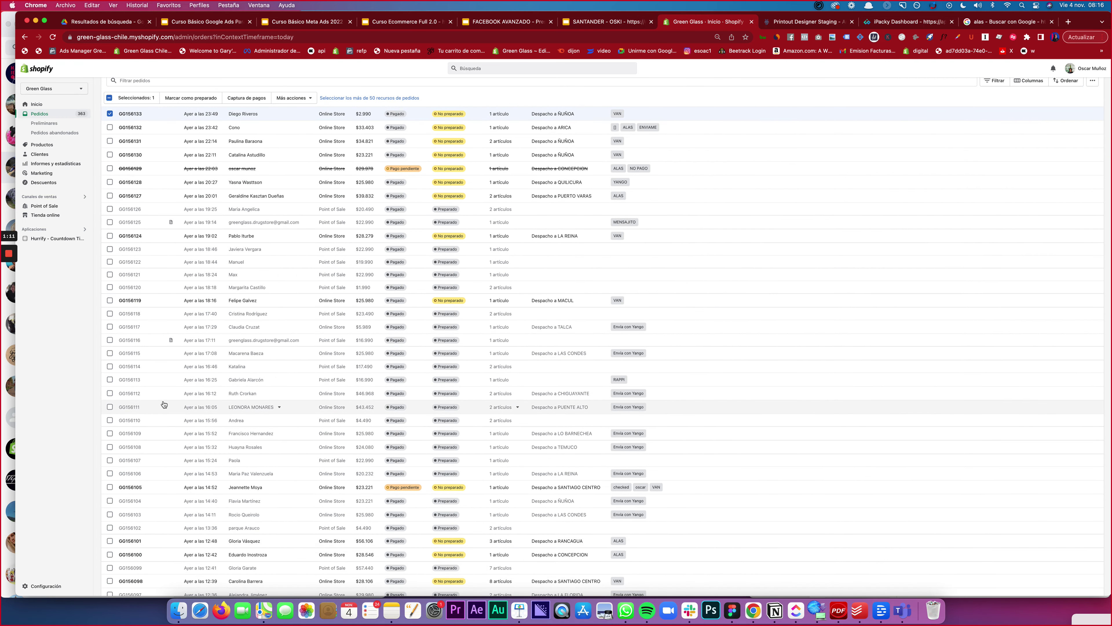
{"action": "scroll", "coordinate": [172, 423], "scroll_direction": "down", "scroll_amount": 1}
{"action": "scroll", "coordinate": [171, 426], "scroll_direction": "down", "scroll_amount": 1}
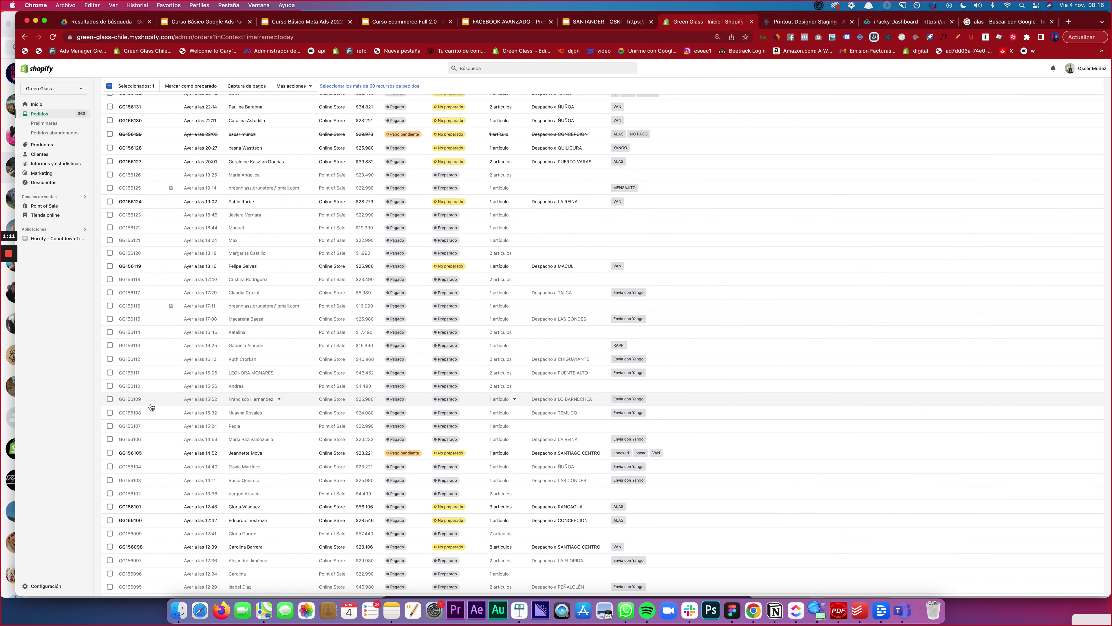
{"action": "left_click", "coordinate": [139, 400], "text": "super"}
{"action": "left_click", "coordinate": [139, 412], "text": "super"}
{"action": "scroll", "coordinate": [167, 438], "scroll_direction": "down", "scroll_amount": 1}
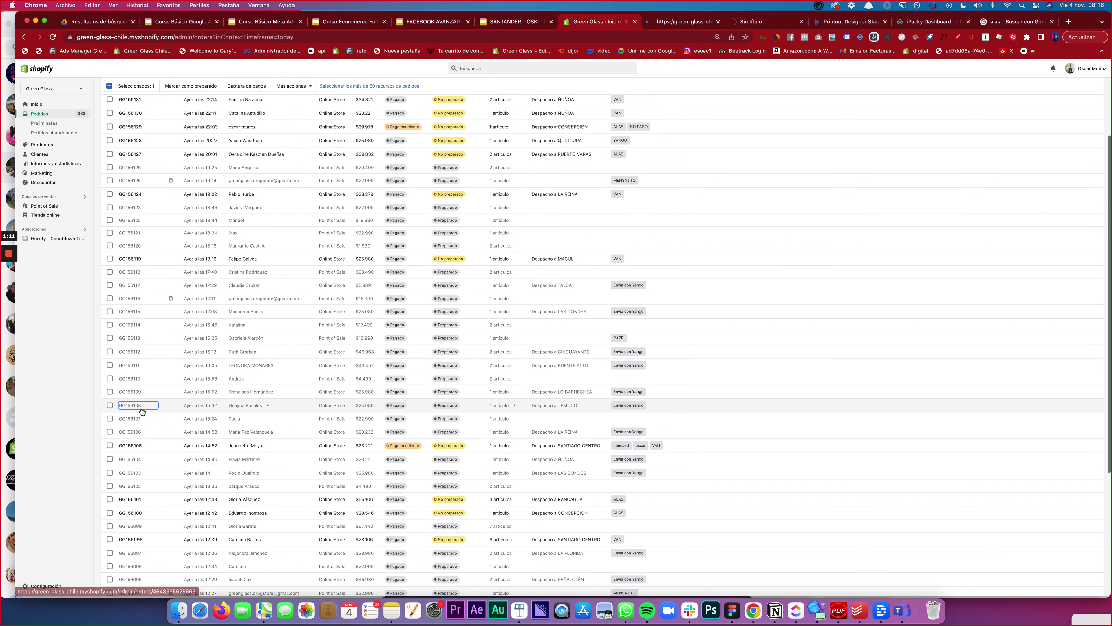
{"action": "scroll", "coordinate": [171, 449], "scroll_direction": "down", "scroll_amount": 3}
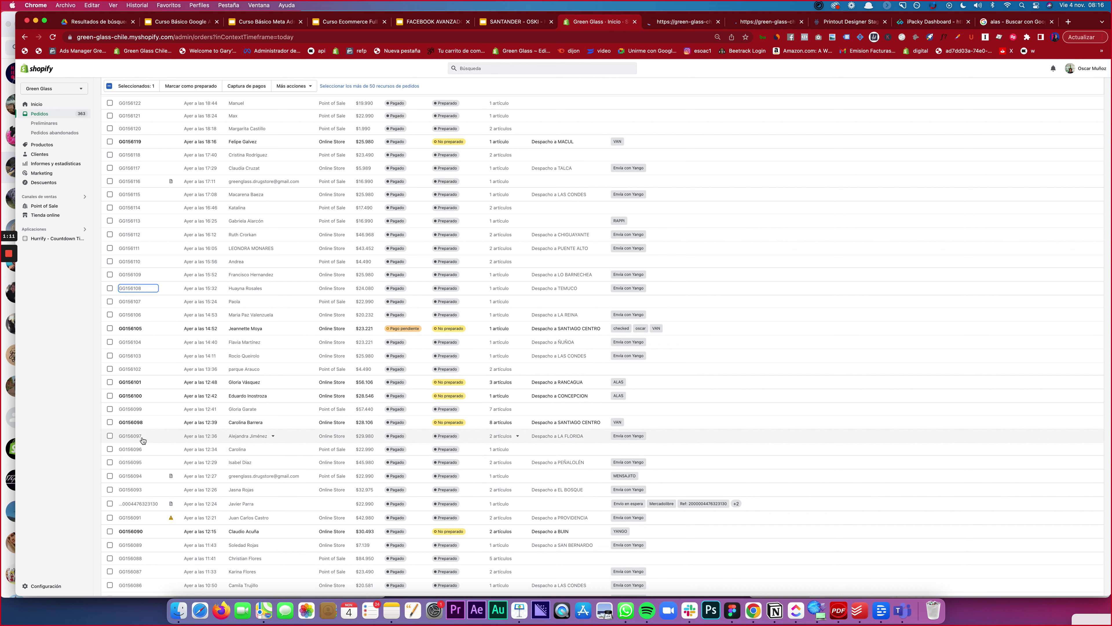
{"action": "left_click", "coordinate": [139, 436], "text": "super"}
{"action": "scroll", "coordinate": [146, 444], "scroll_direction": "down", "scroll_amount": 1}
{"action": "scroll", "coordinate": [147, 444], "scroll_direction": "down", "scroll_amount": 2}
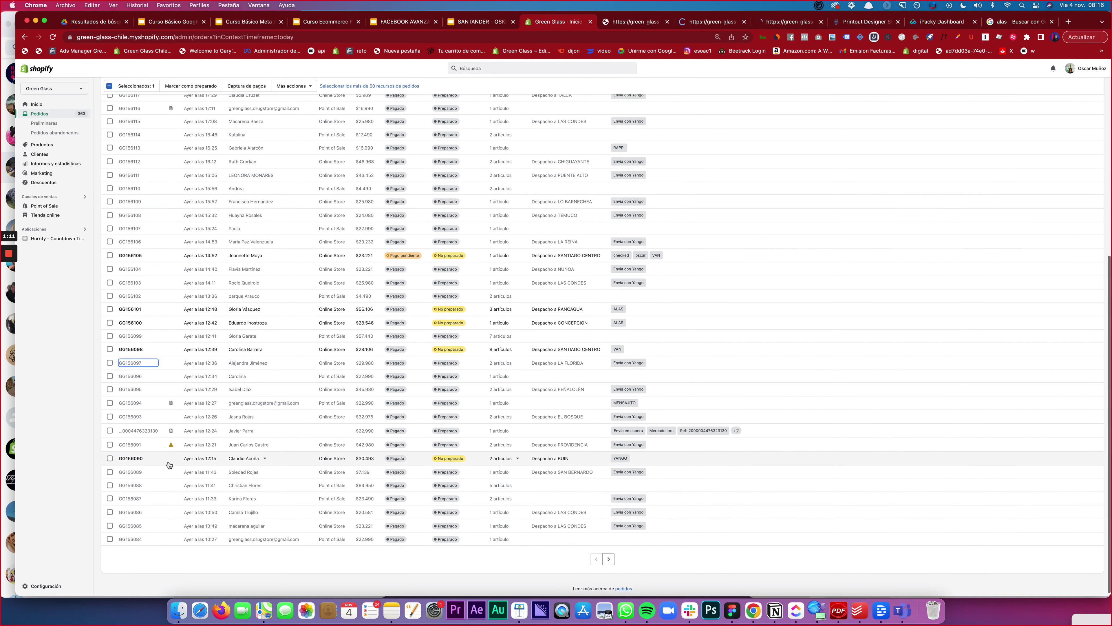
Go to the next page of orders, open the San Antonio order in a new tab, and view its details.
{"action": "left_click", "coordinate": [608, 560]}
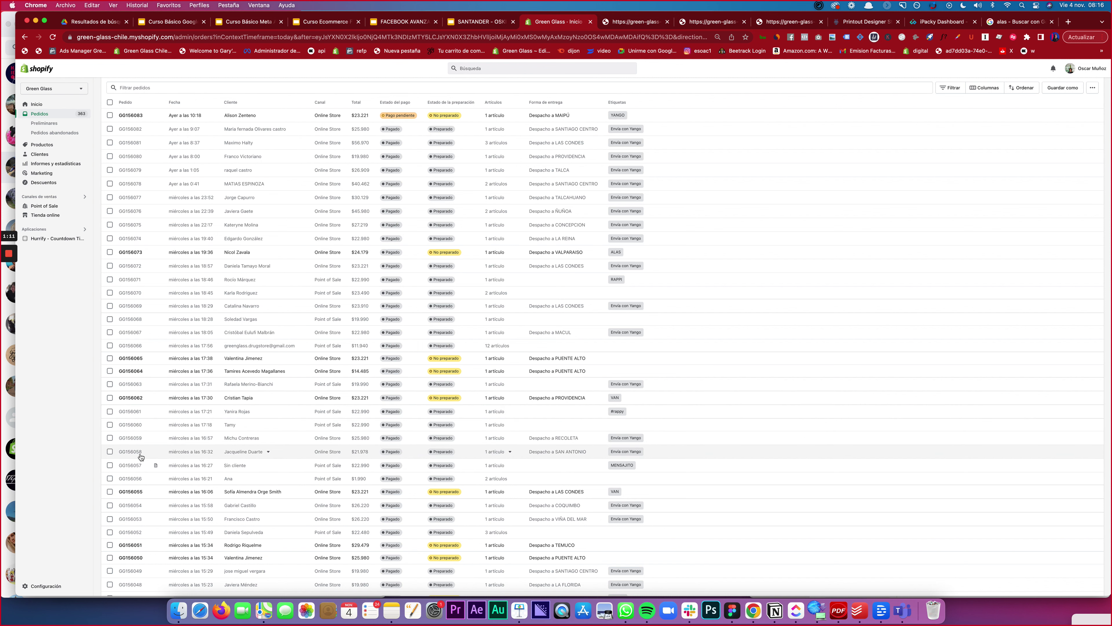
{"action": "left_click", "coordinate": [130, 451], "text": "super"}
{"action": "left_click", "coordinate": [791, 20]}
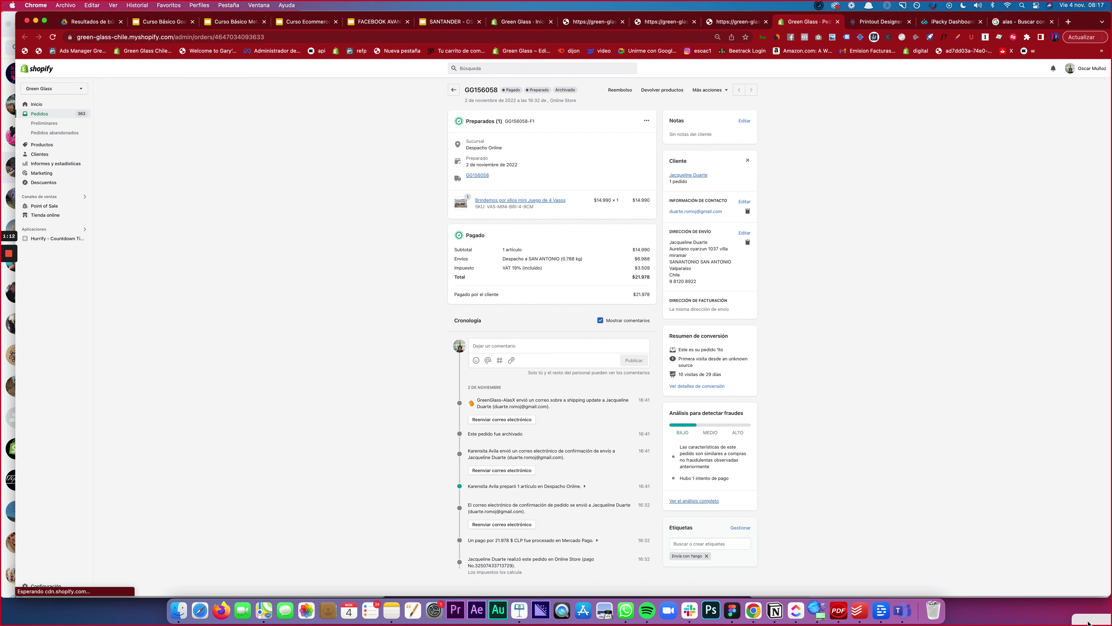
Switch to the Microsoft Teams call, stop sharing the screen, and widen the call window.
{"action": "key", "text": "ctrl+Up"}
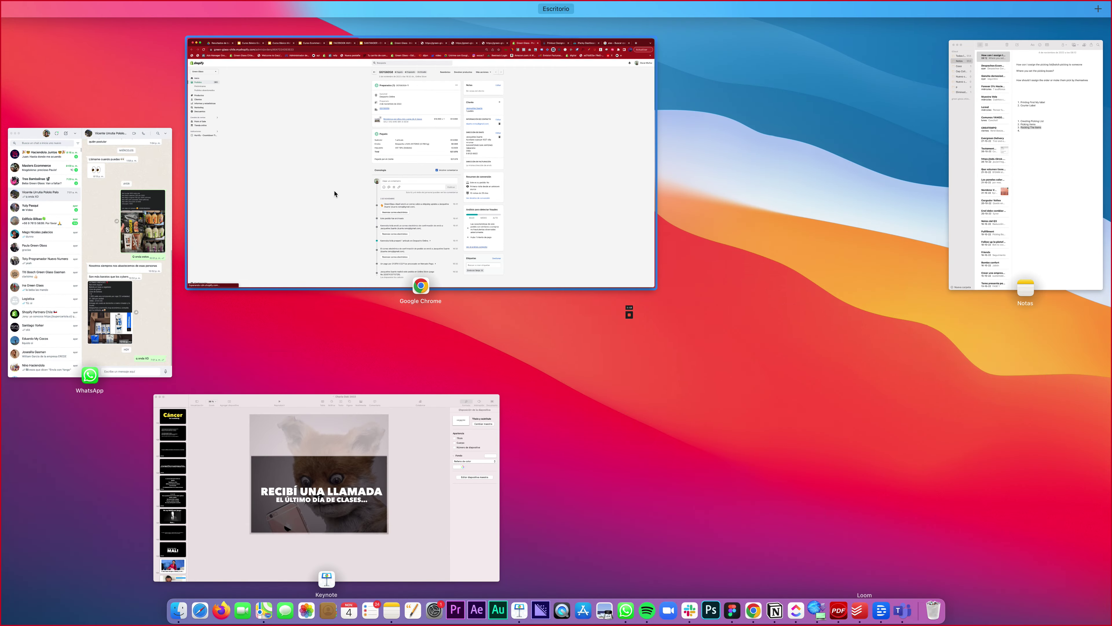
{"action": "left_click", "coordinate": [351, 183]}
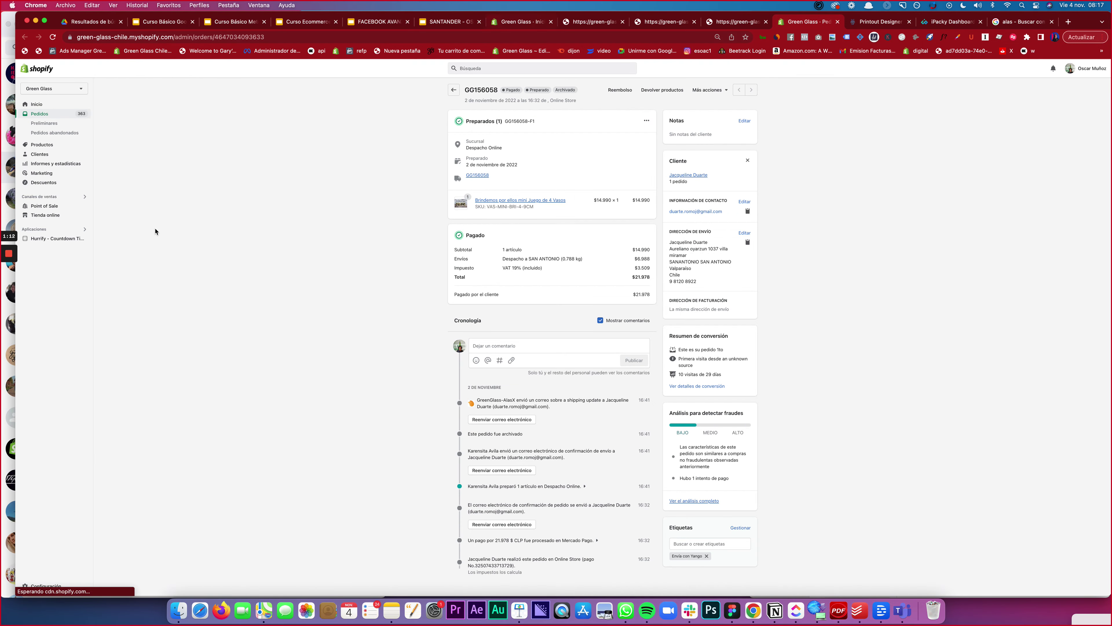
{"action": "key", "text": "ctrl+Up"}
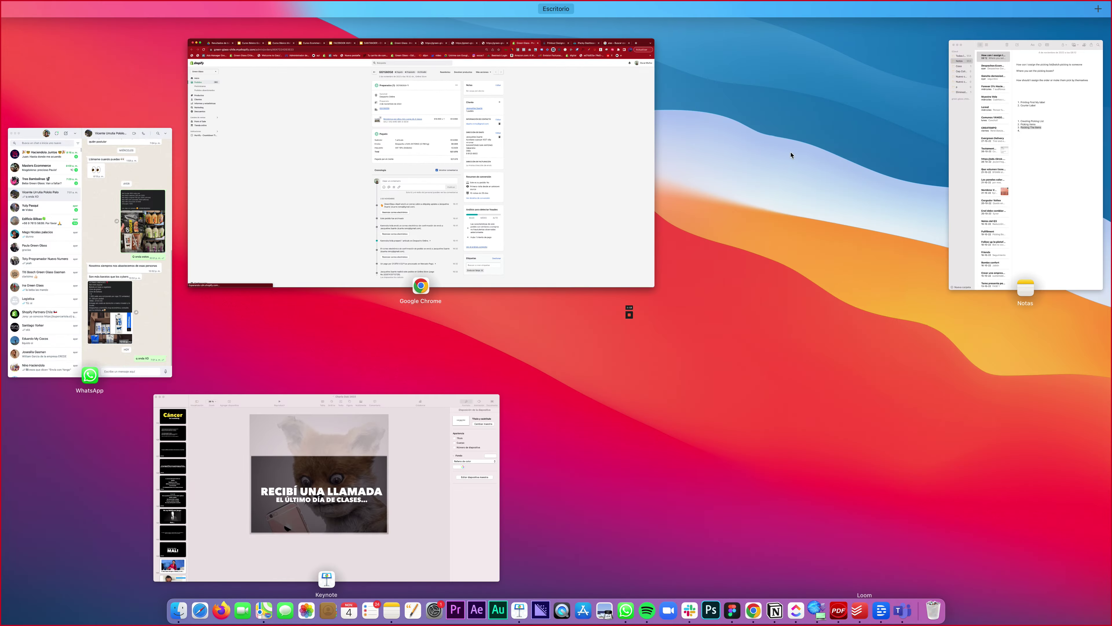
{"action": "left_click", "coordinate": [901, 620]}
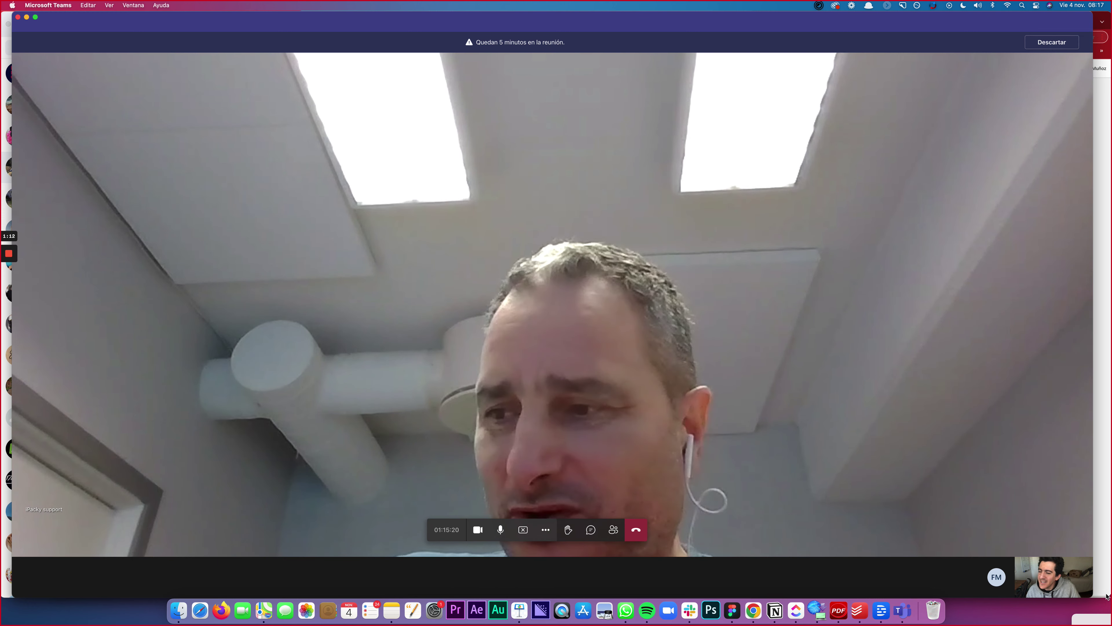
{"action": "left_click", "coordinate": [513, 531]}
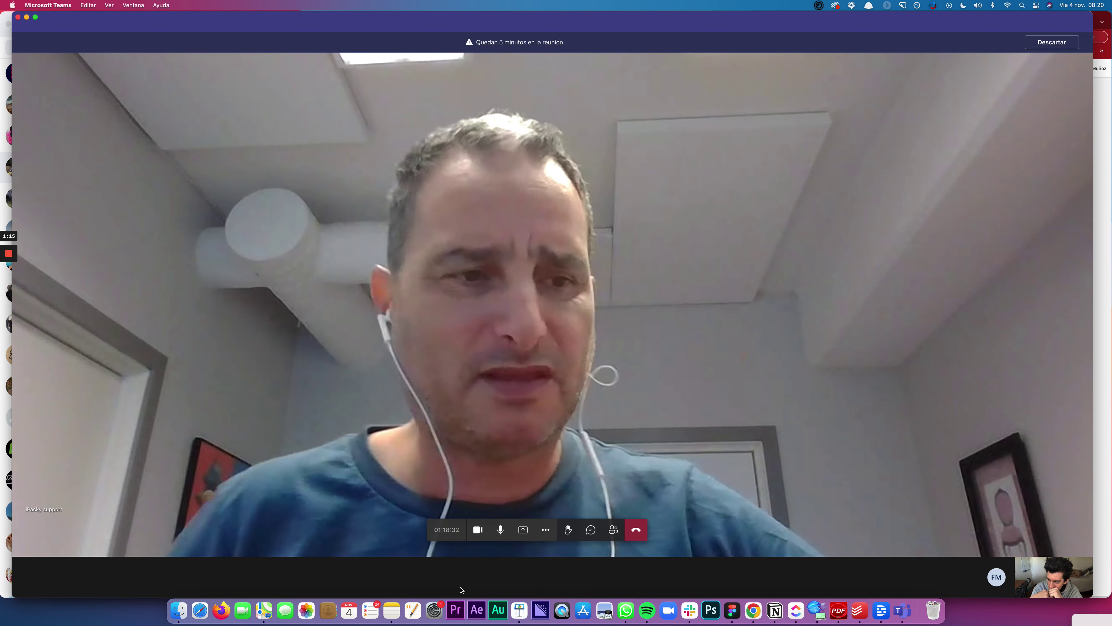
{"action": "left_click_drag", "start_coordinate": [1092, 524], "coordinate": [1107, 480]}
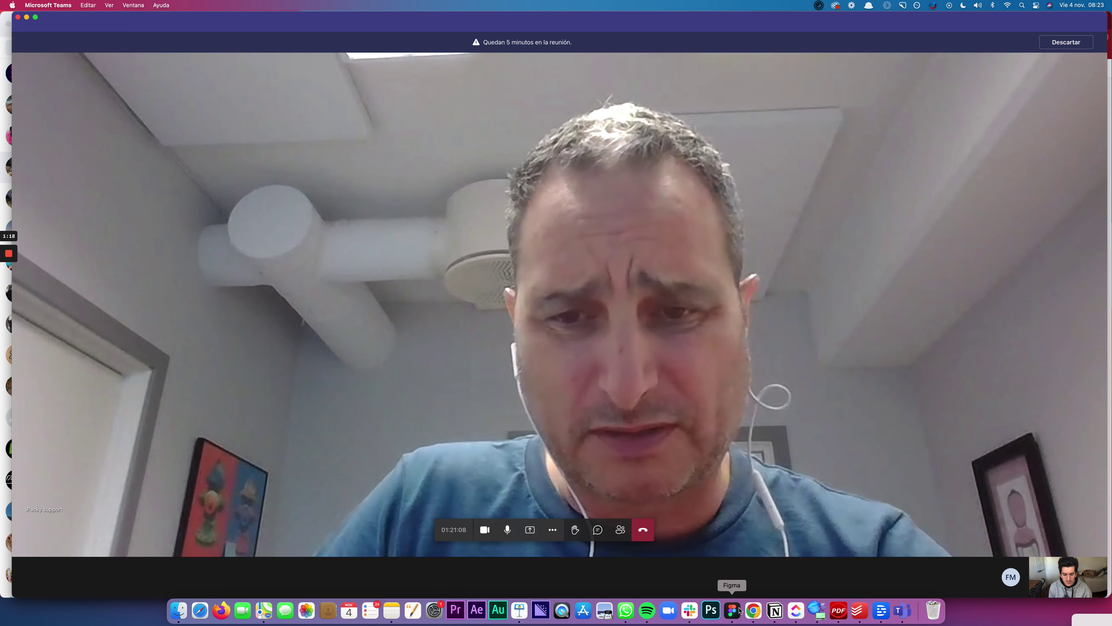
In iPacky's General settings, enable Los pedidos se preparado antes de iPacky, save, and return to the Teams call.
{"action": "left_click", "coordinate": [753, 611]}
{"action": "left_click", "coordinate": [946, 21]}
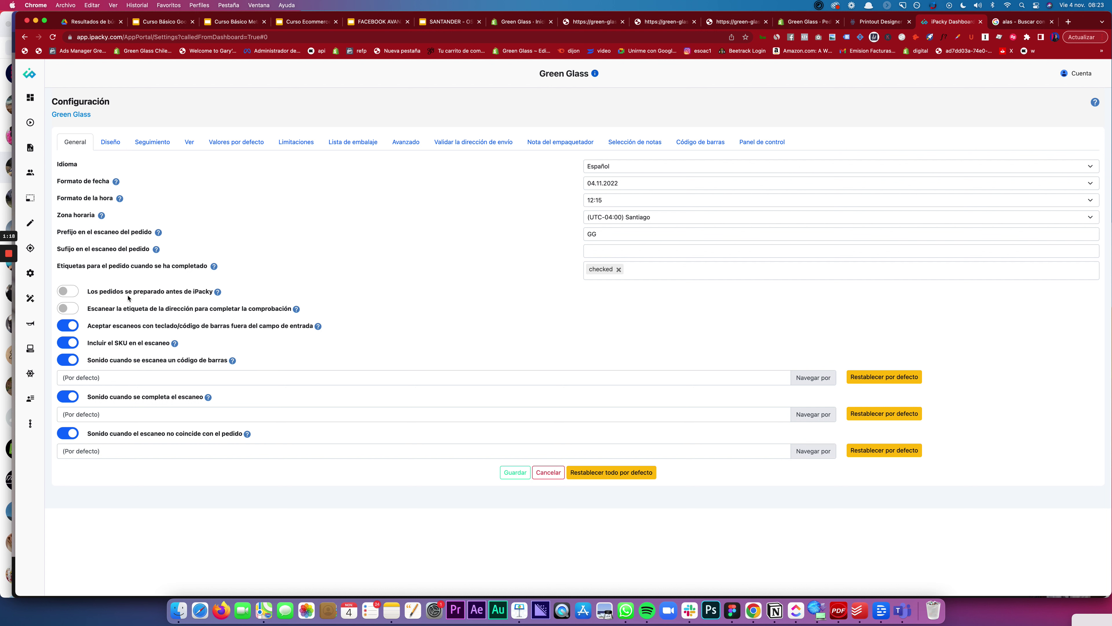
{"action": "left_click", "coordinate": [68, 292]}
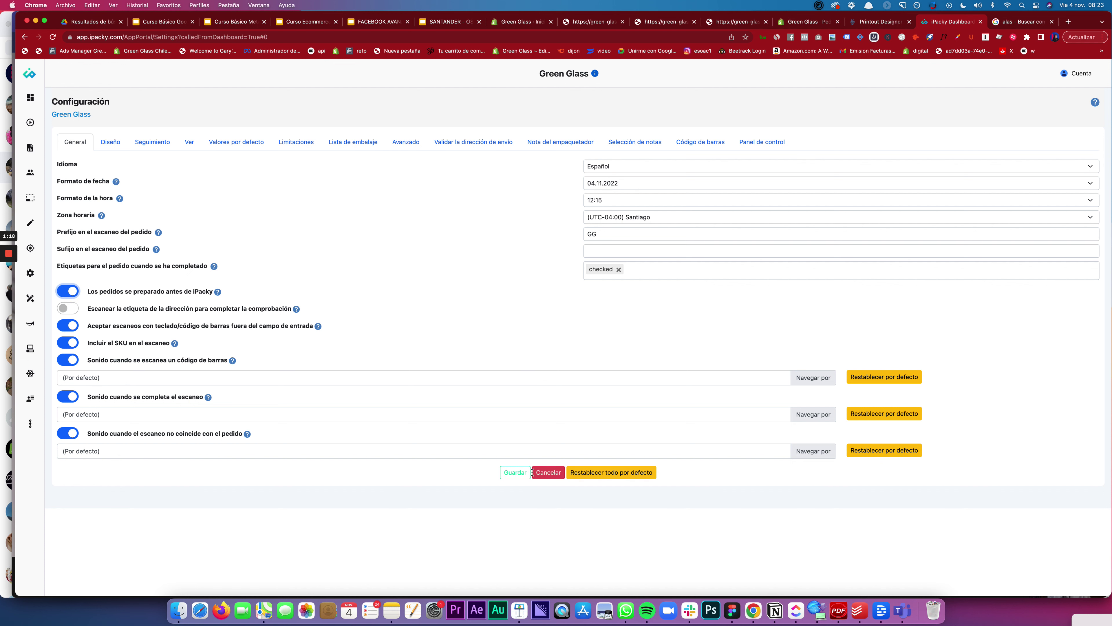
{"action": "left_click", "coordinate": [518, 473]}
{"action": "key", "text": "ctrl+Up"}
{"action": "left_click", "coordinate": [465, 240]}
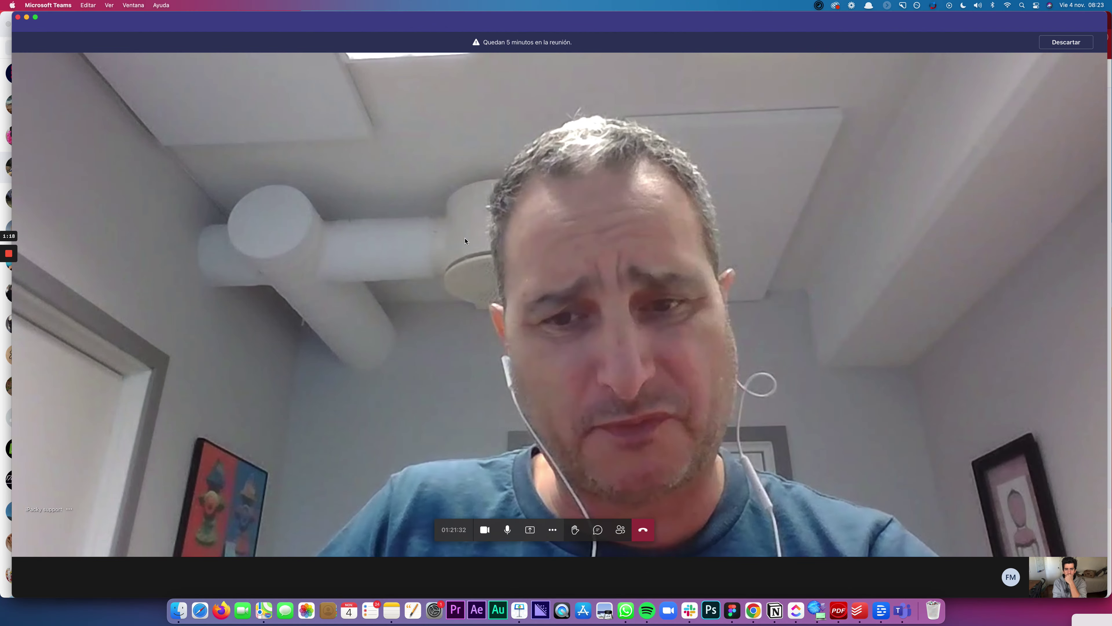